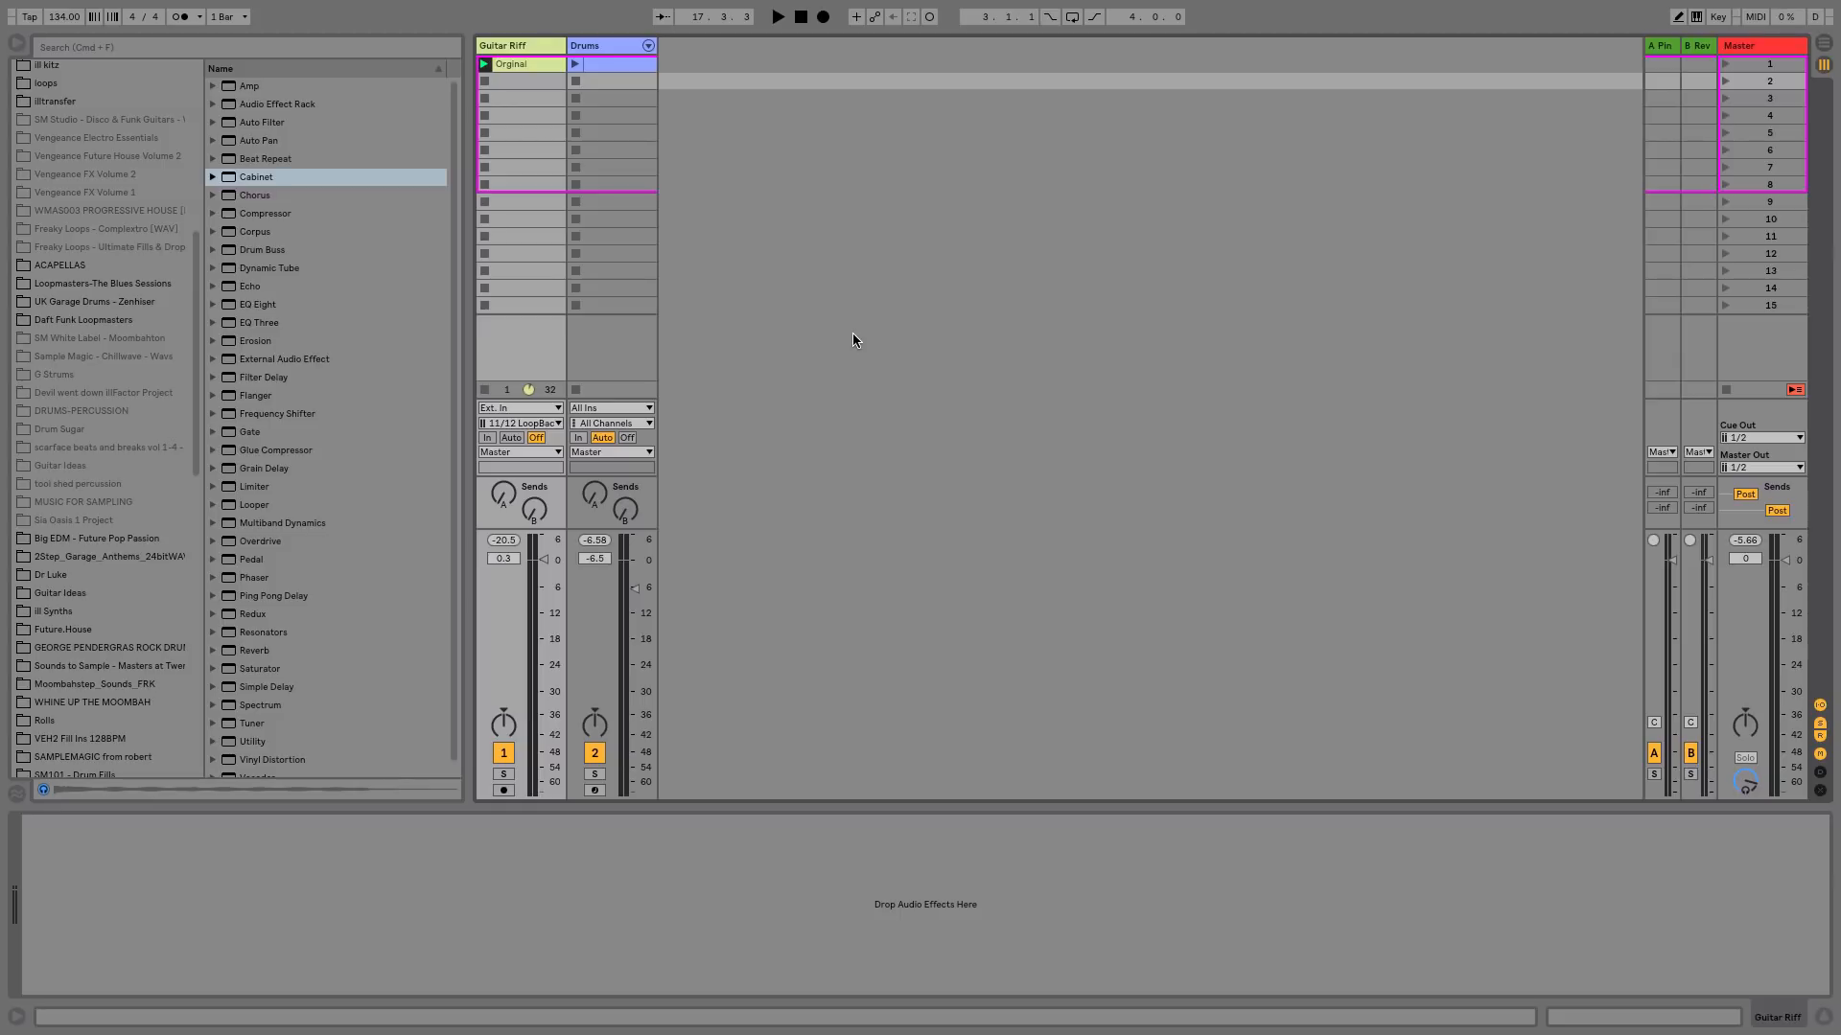
- Play back the original clip on the Guitar Riff track and examine its waveform
key(Up)
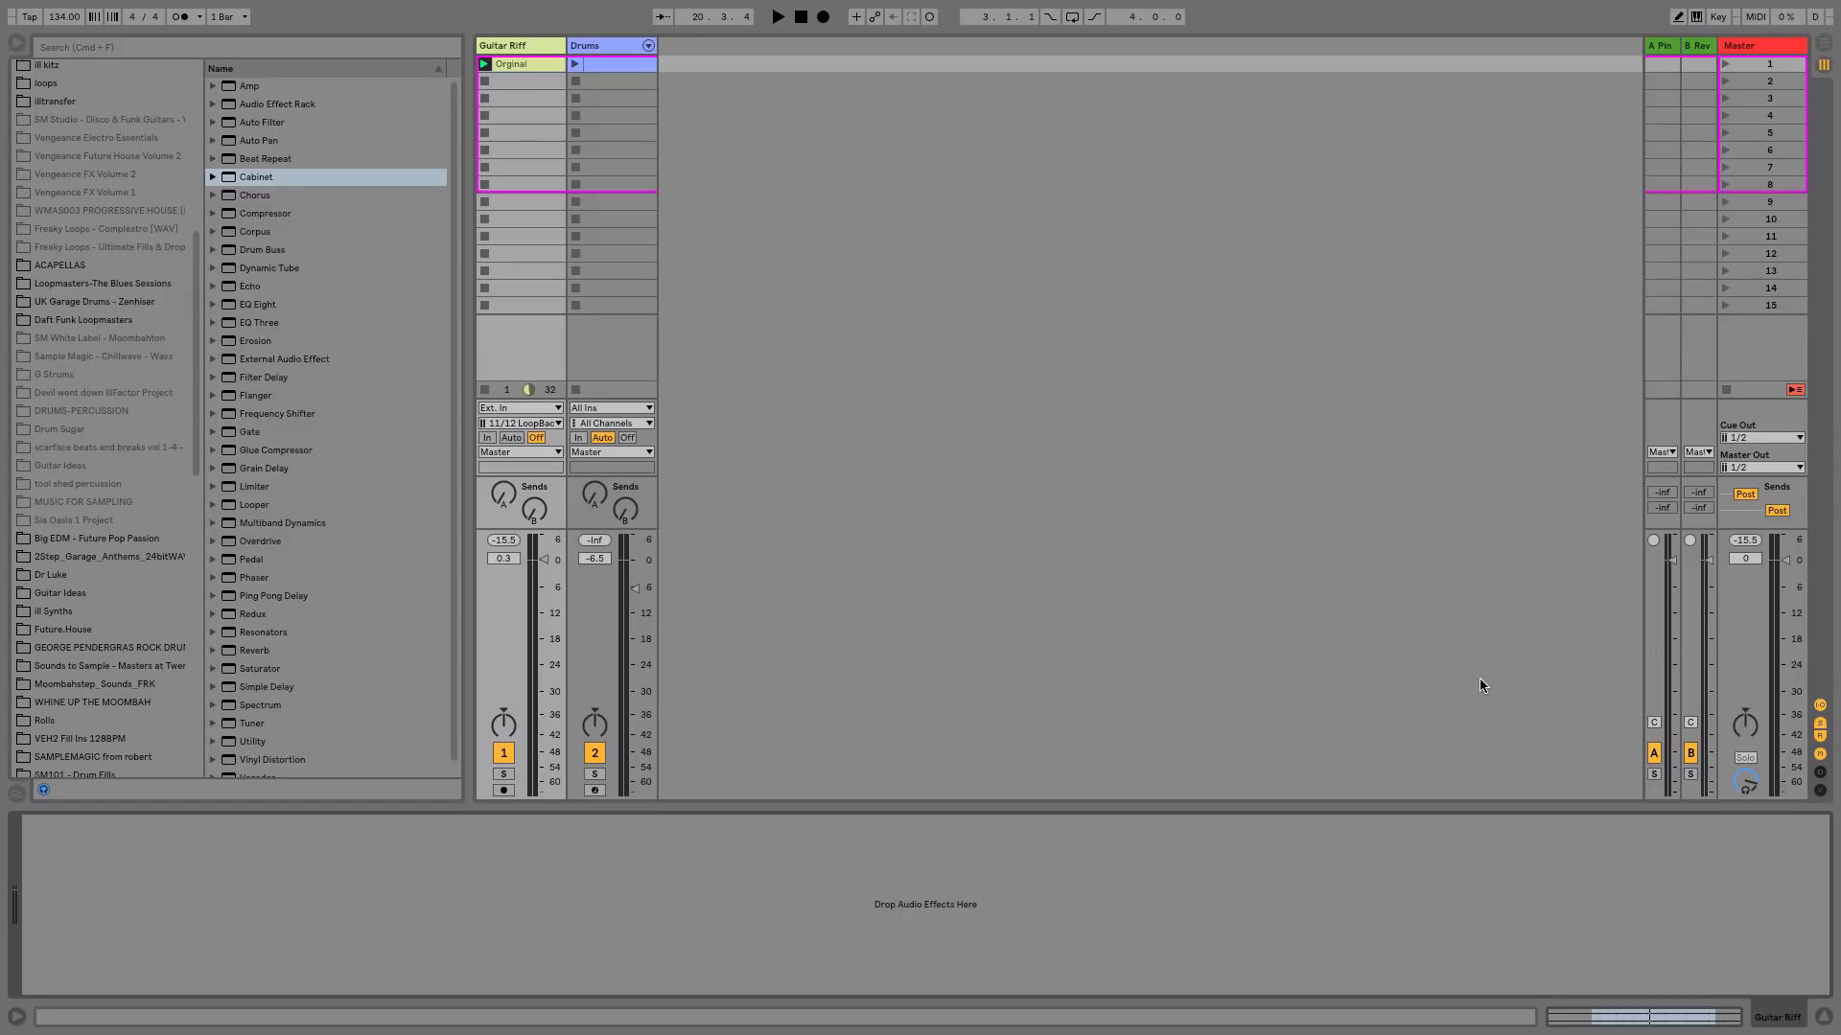
key(space)
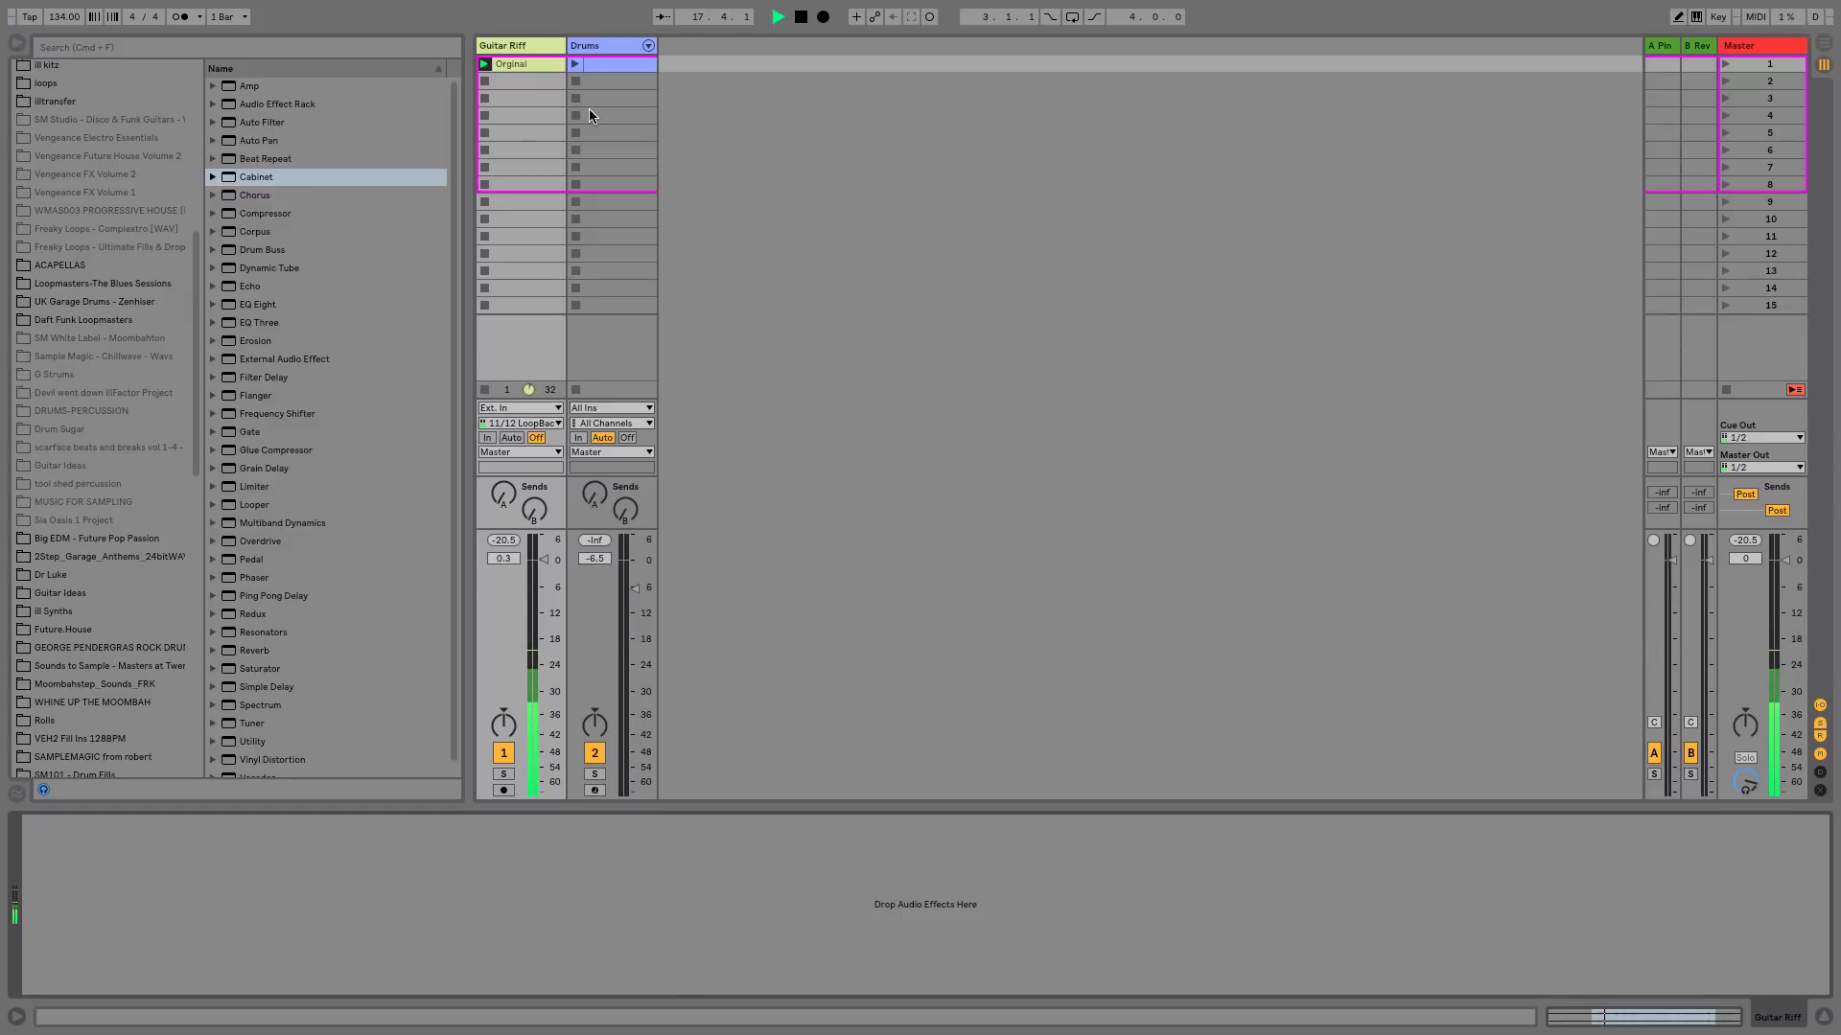
click(537, 64)
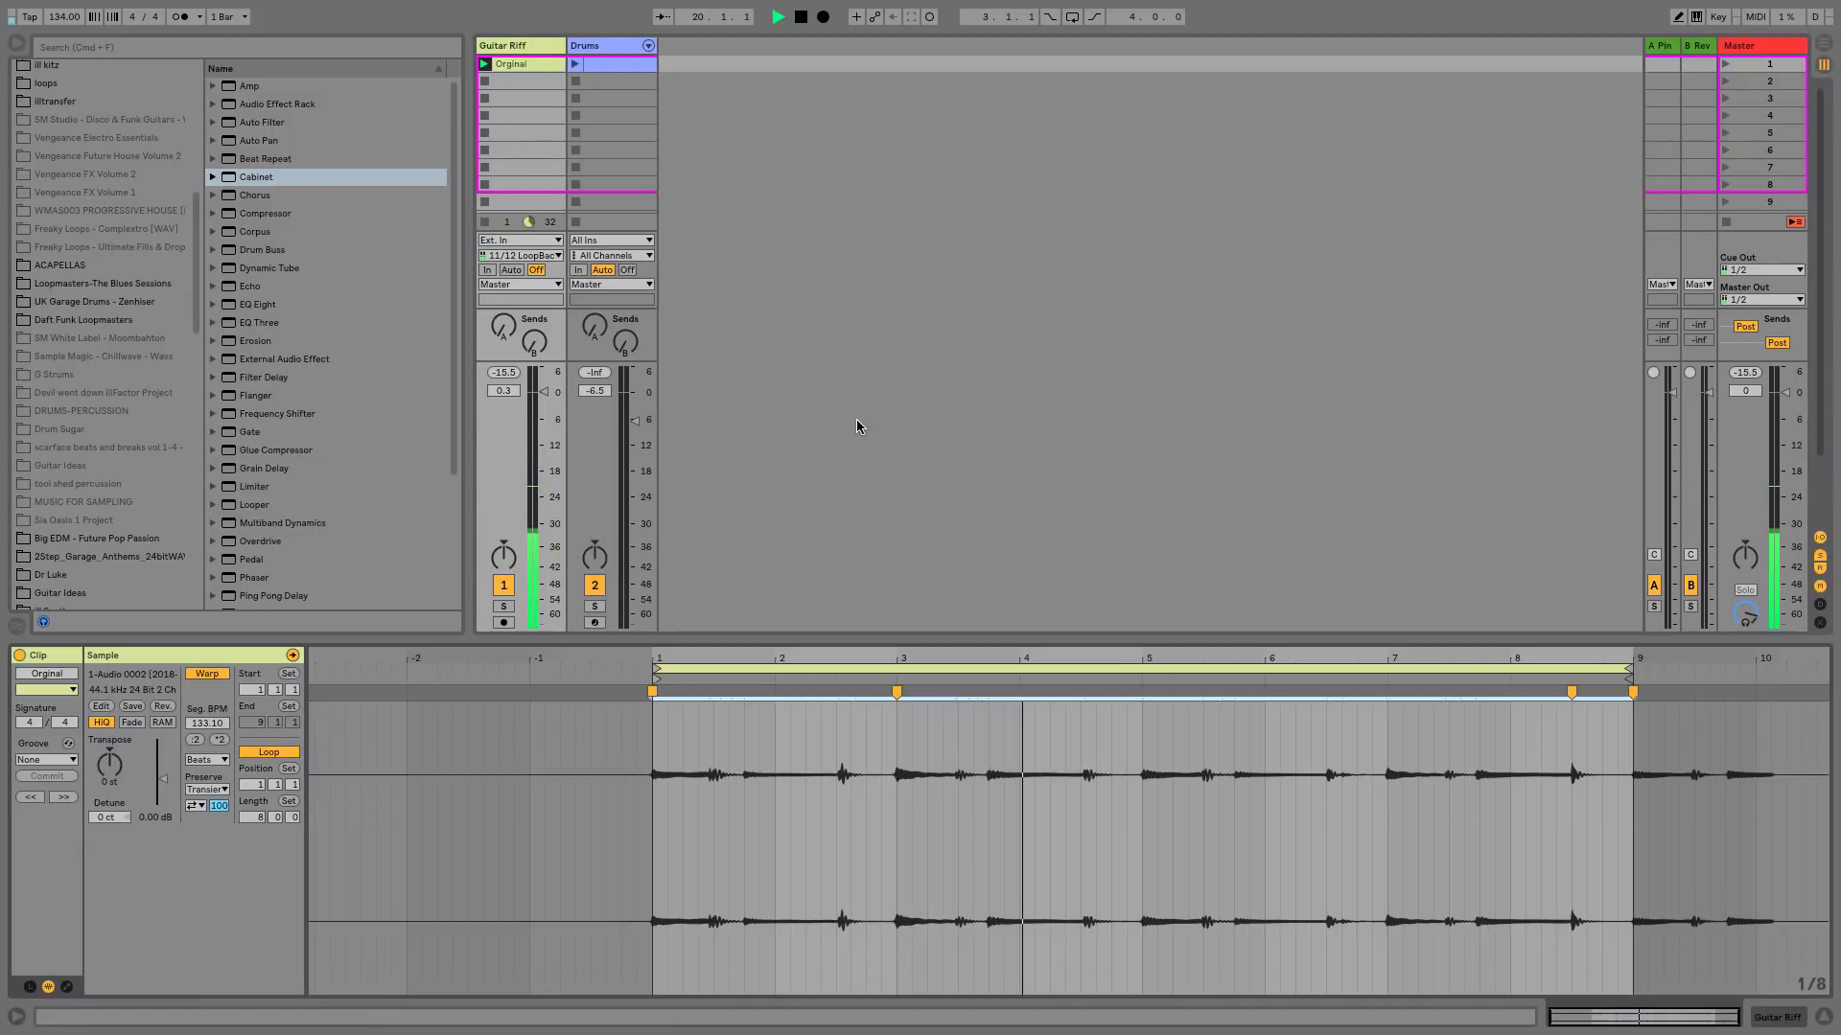
key(space)
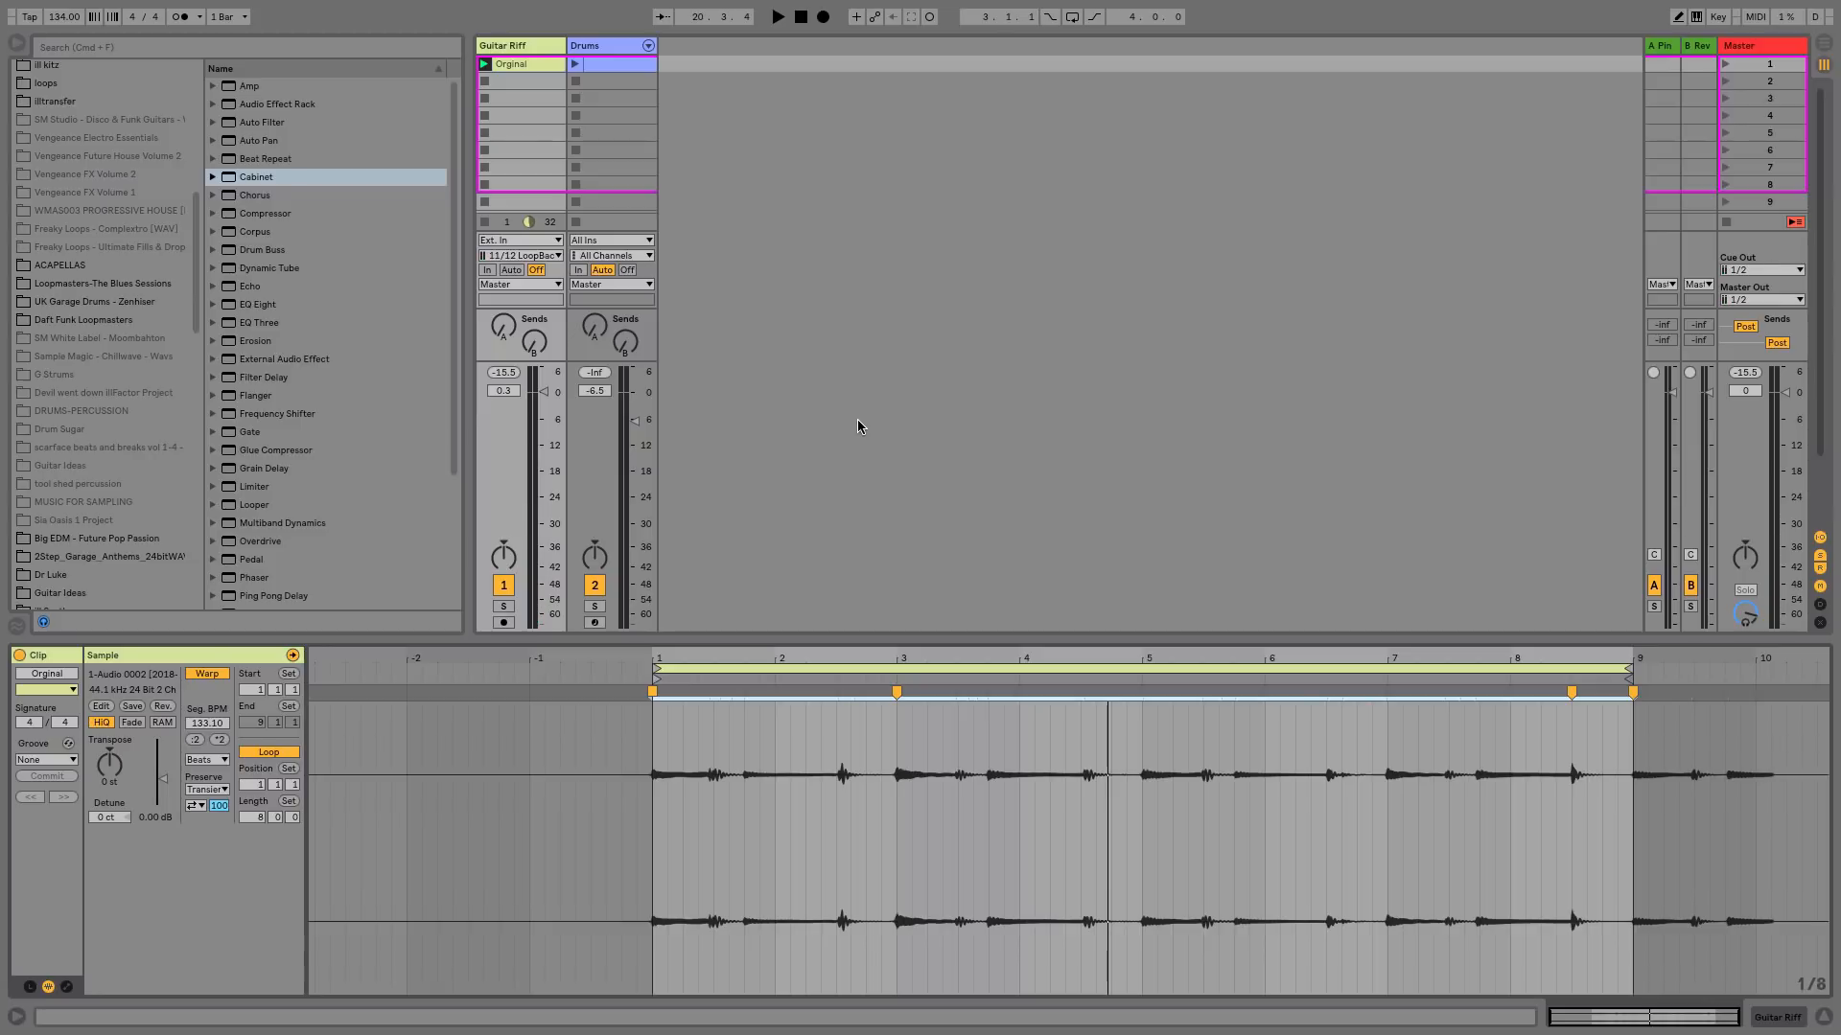
- Add the Cabinet effect to the Guitar Riff track and set its microphone position to Far
key(shift+Tab)
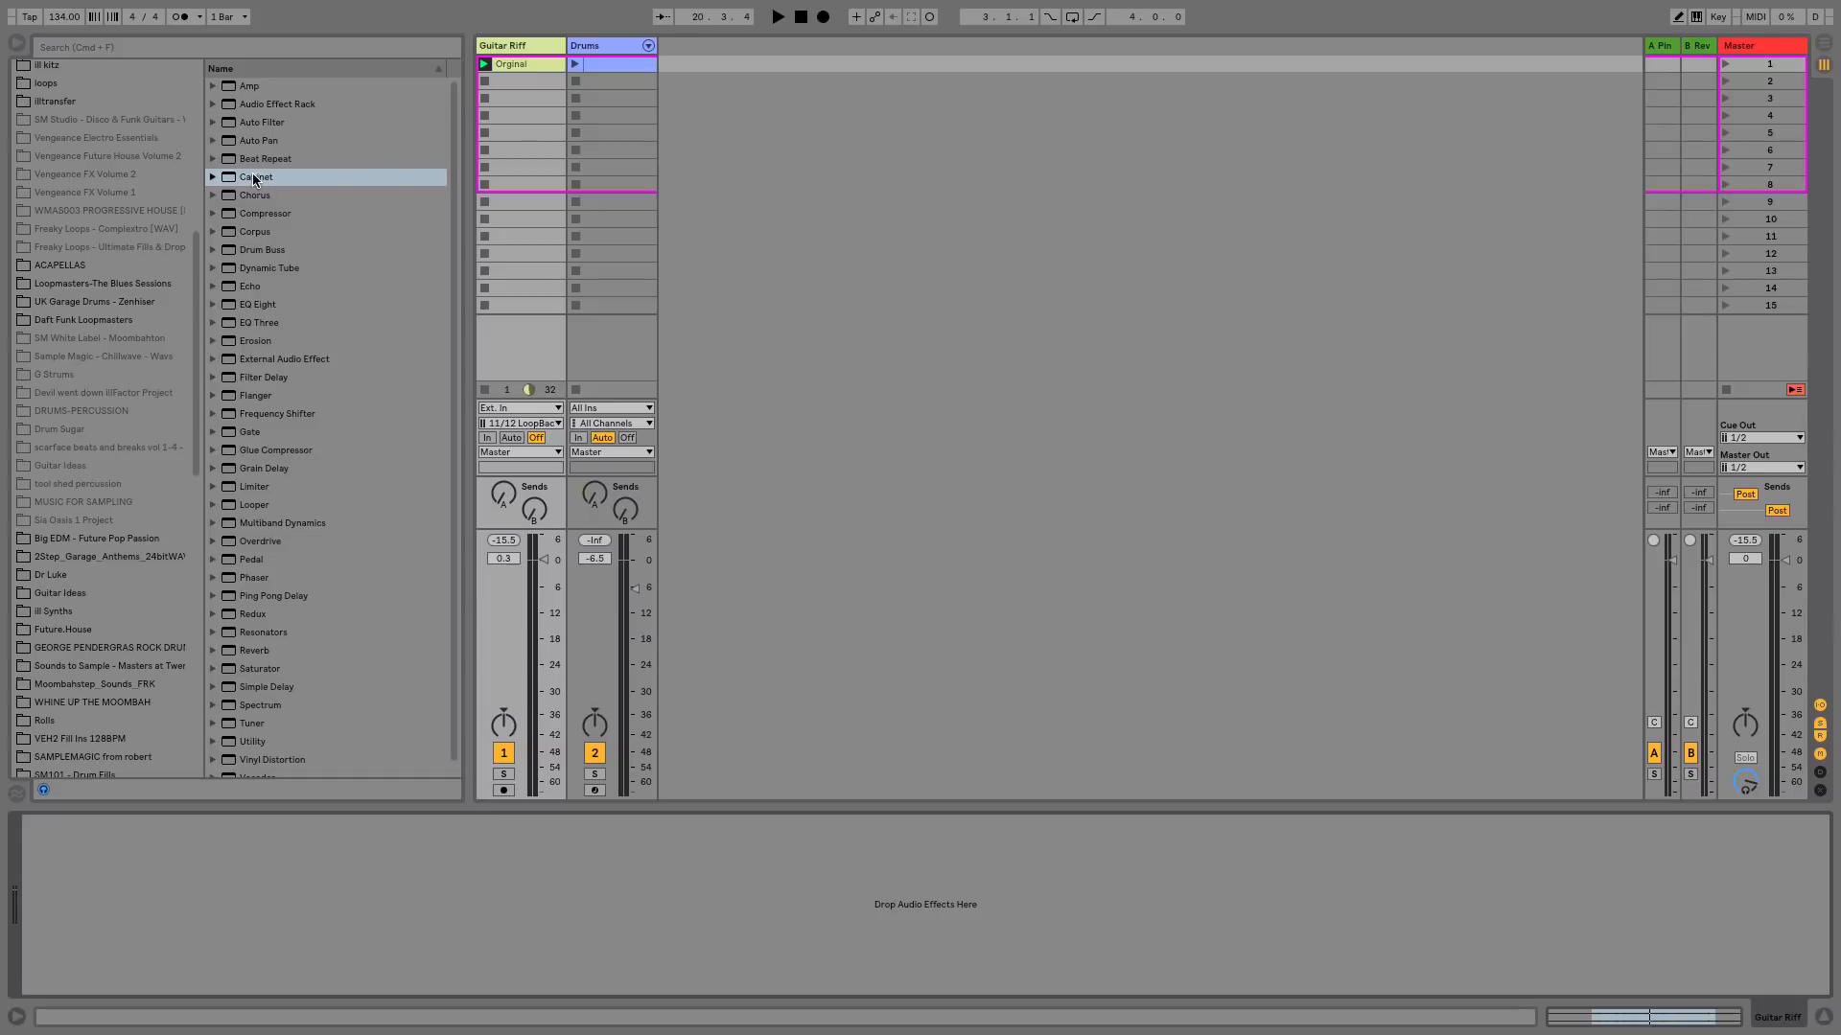
drag(245, 180, 537, 103)
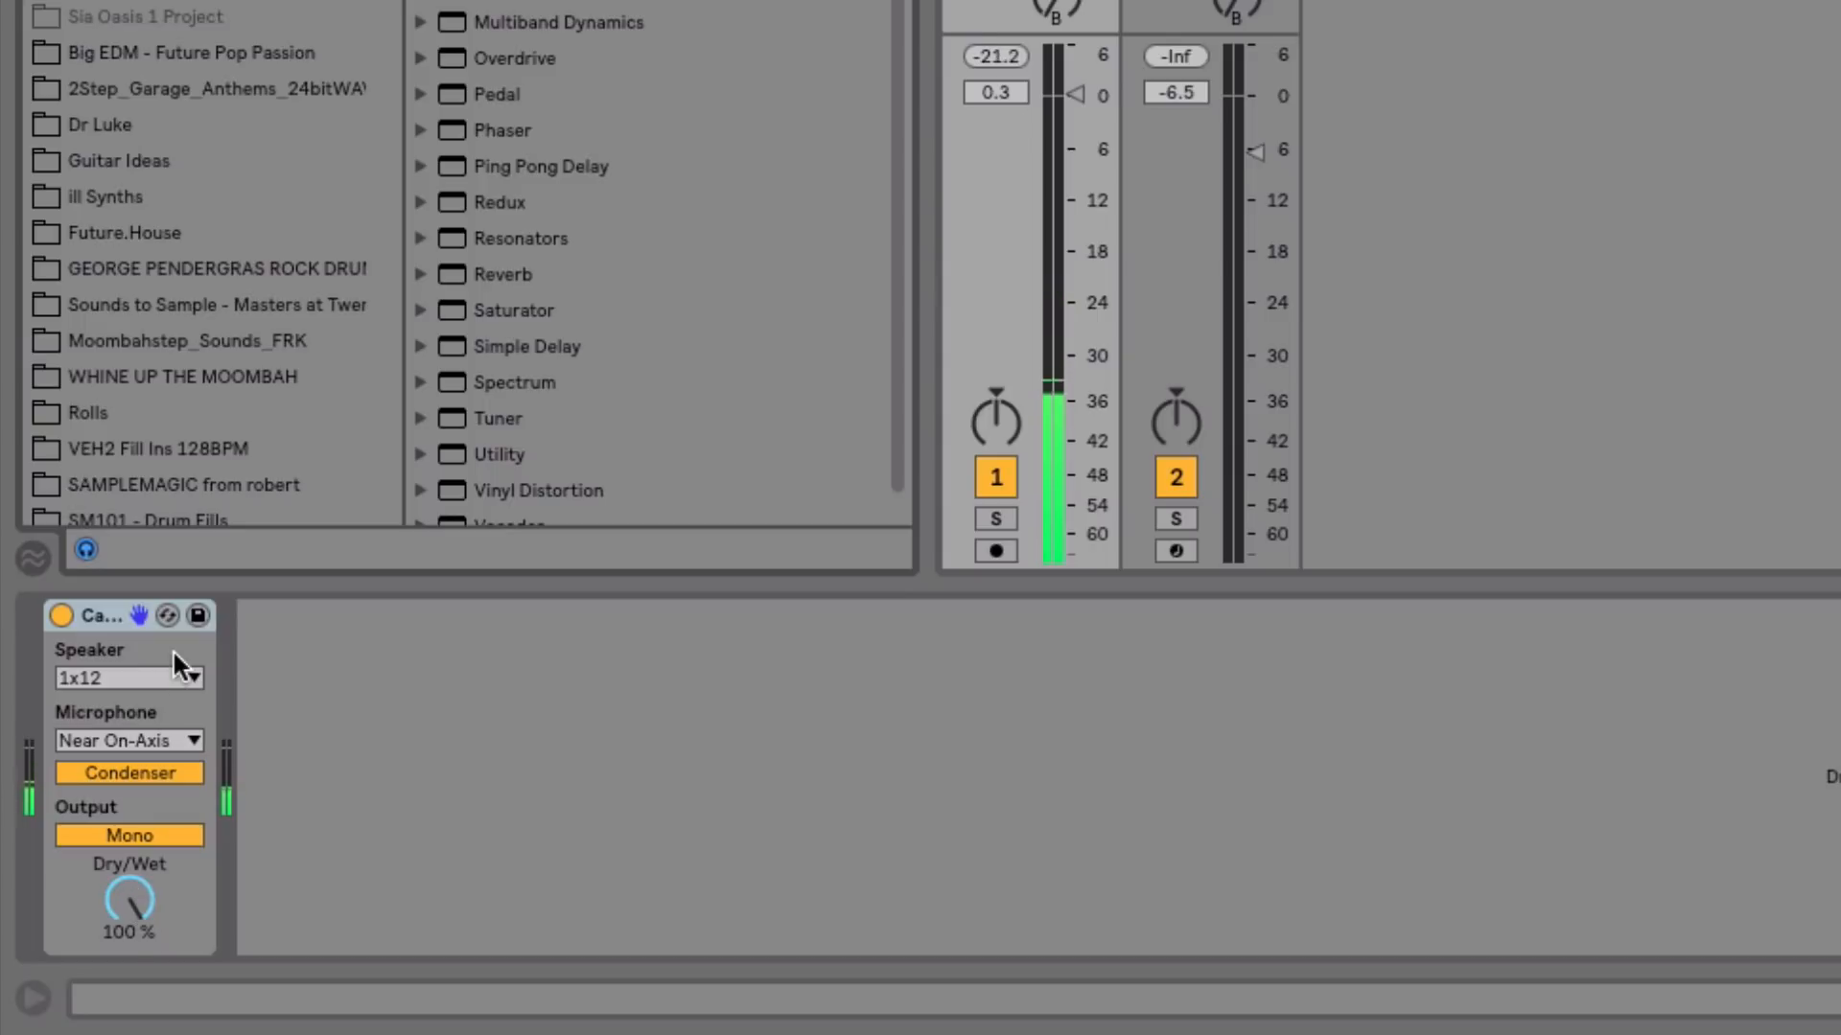
click(185, 741)
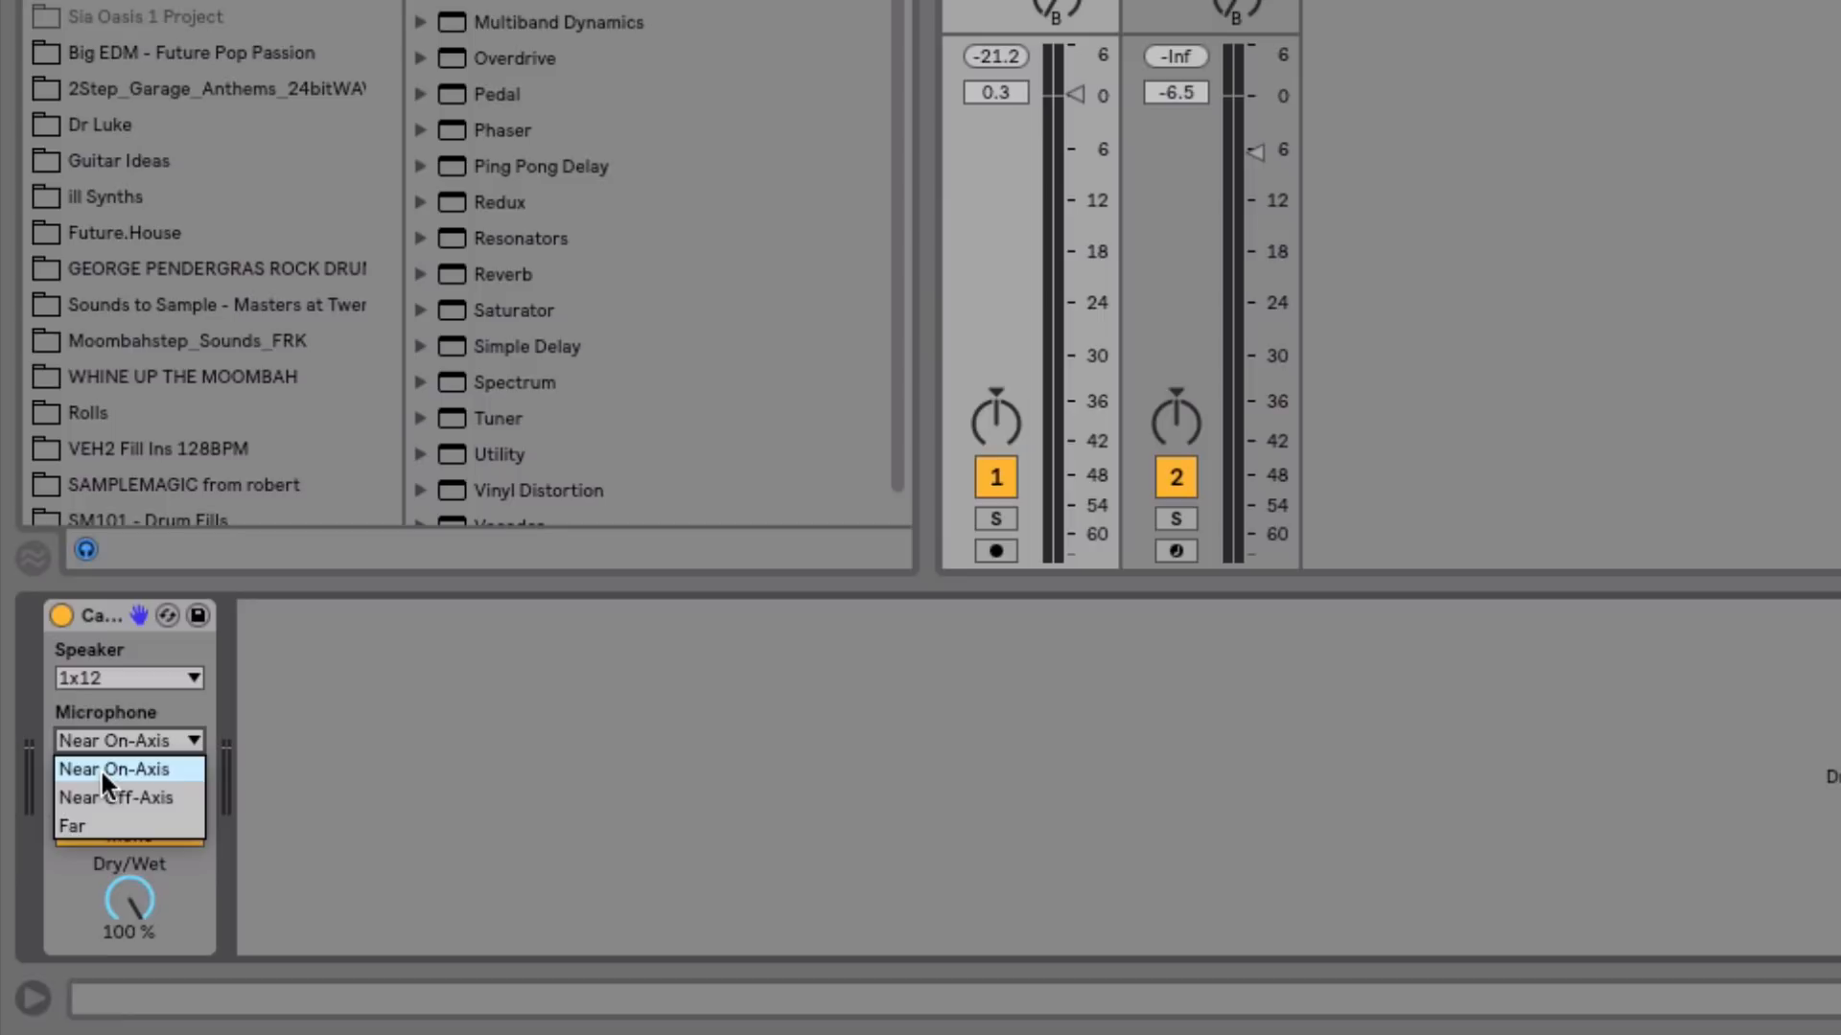
click(107, 817)
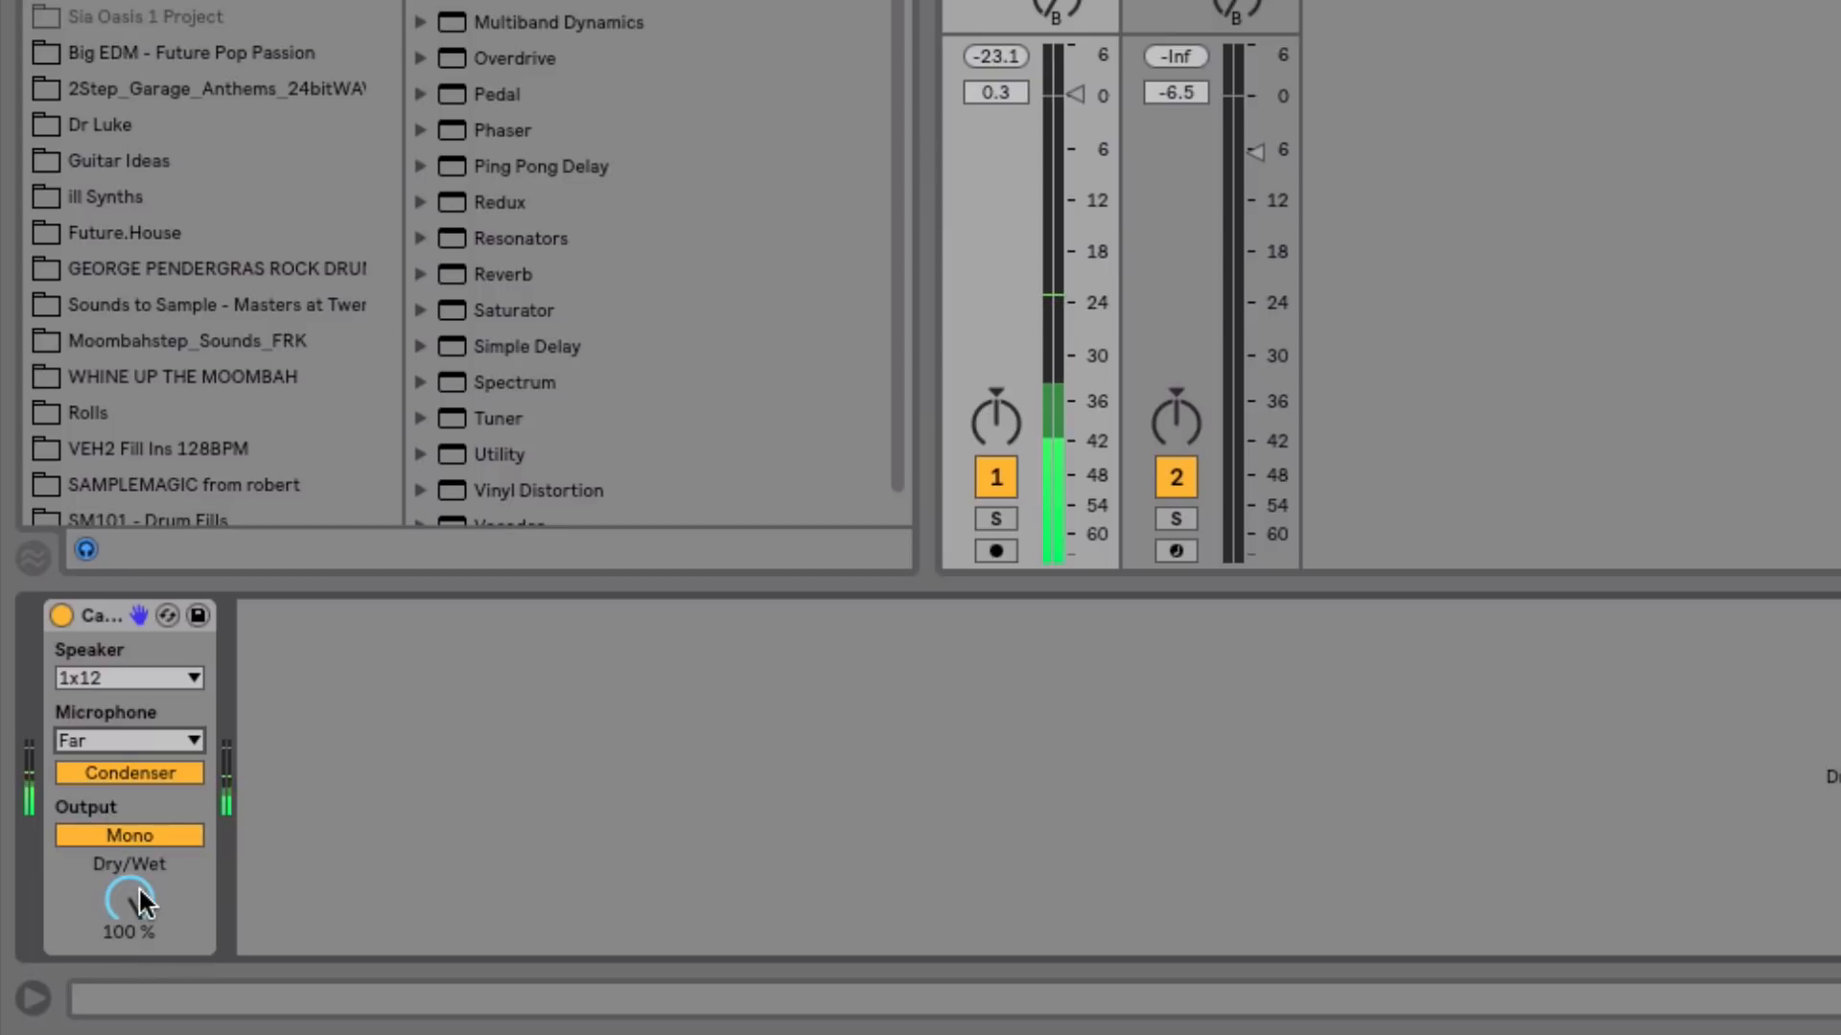
- Set the Cabinet's microphone position to Near On-Axis and its Dry/Wet to 85.7 %
click(164, 741)
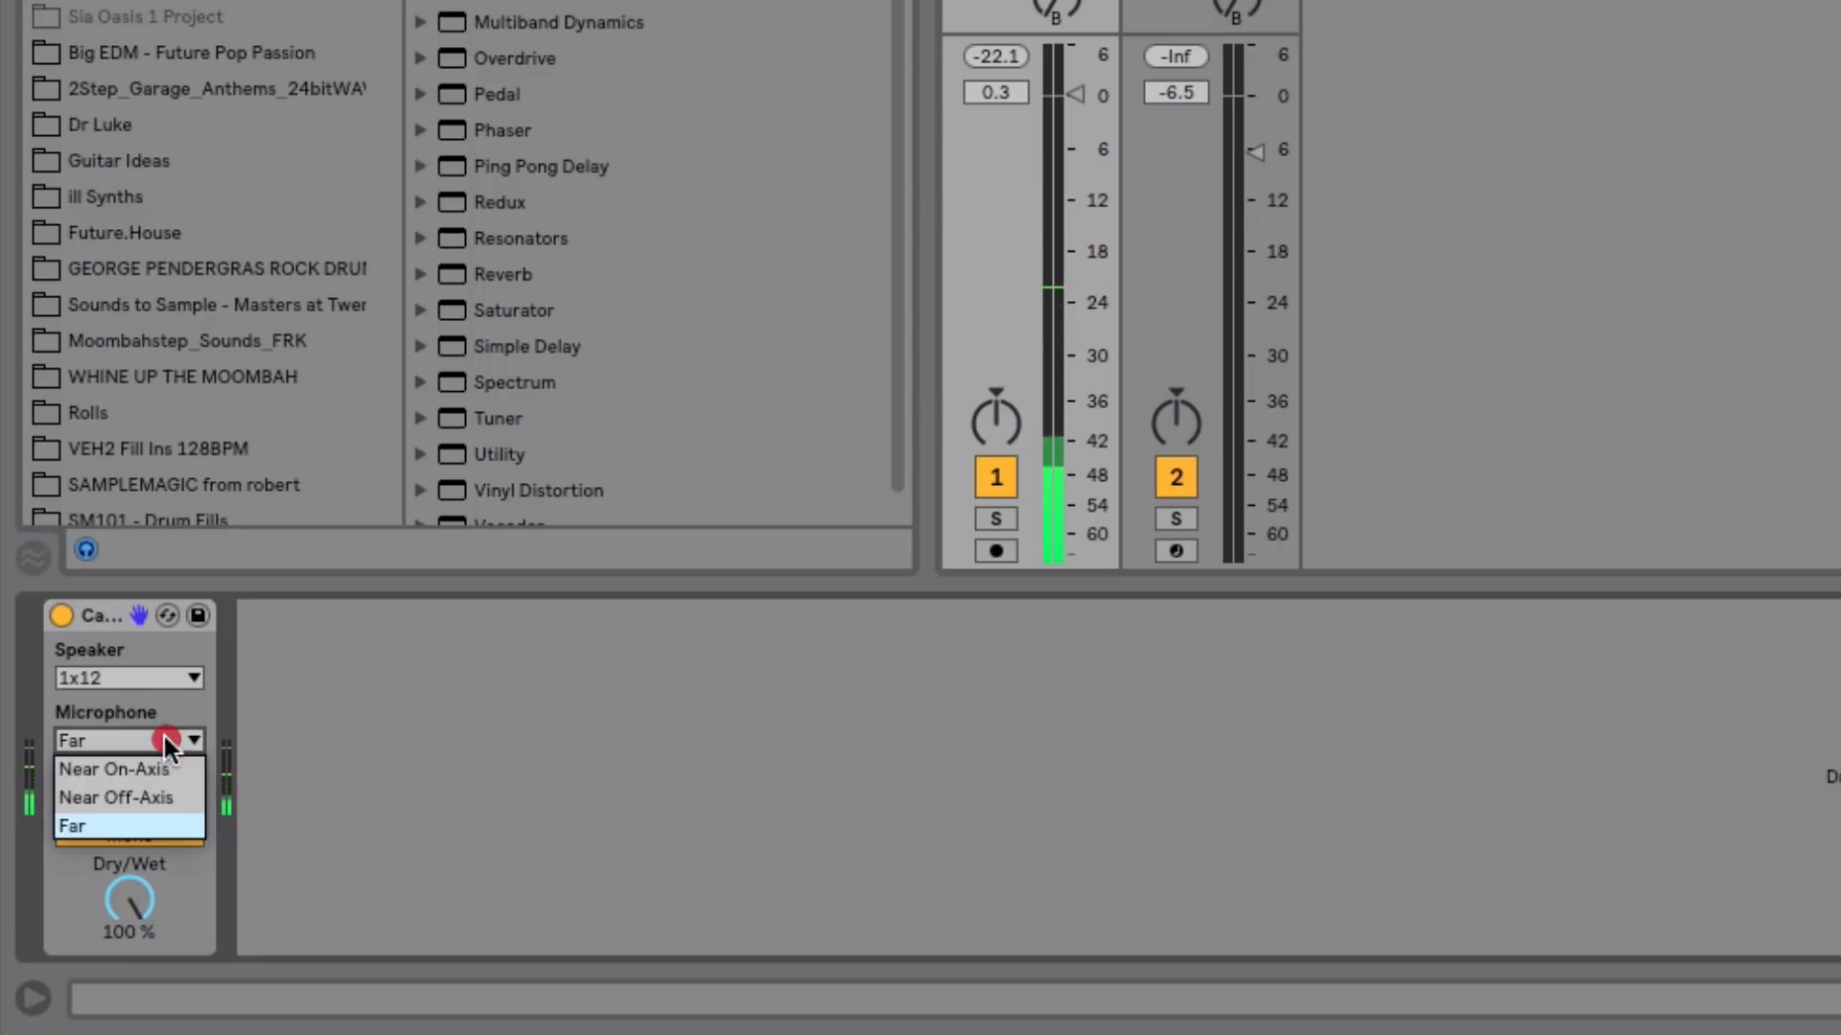
click(163, 767)
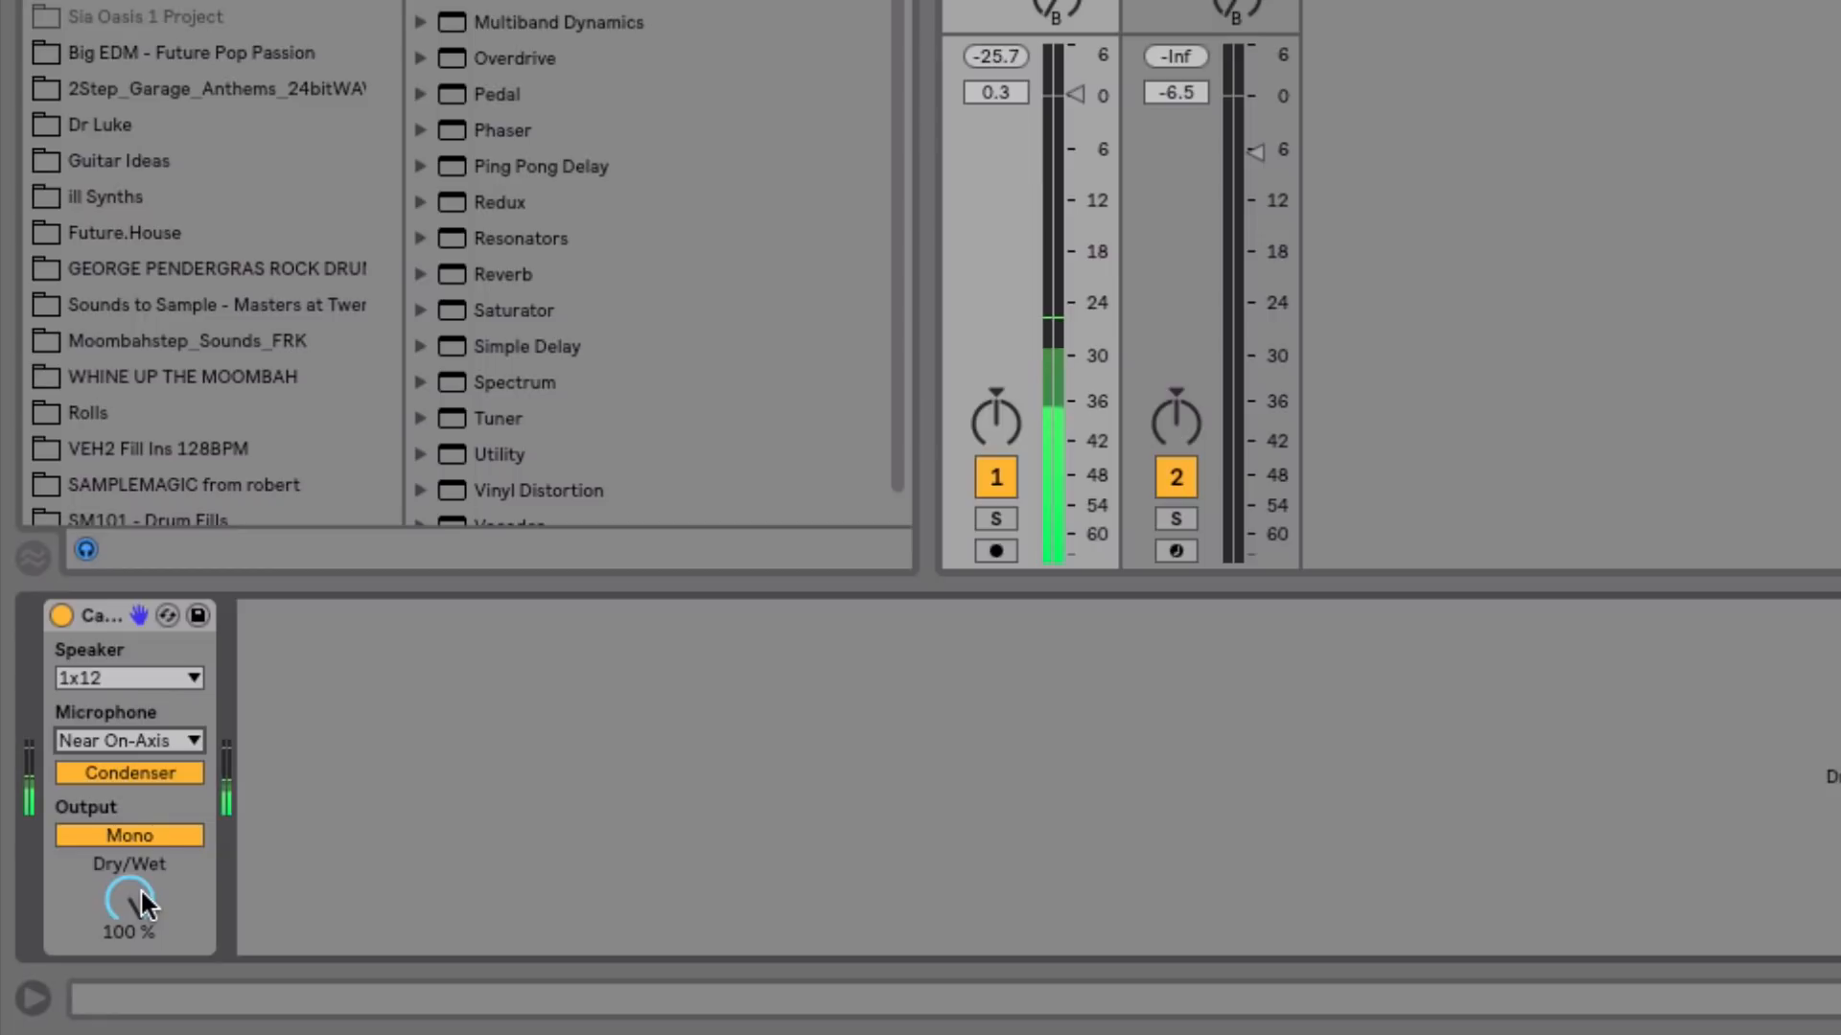
mouse_move(140, 888)
mouse_down()
mouse_move(140, 947)
mouse_move(140, 890)
mouse_up()
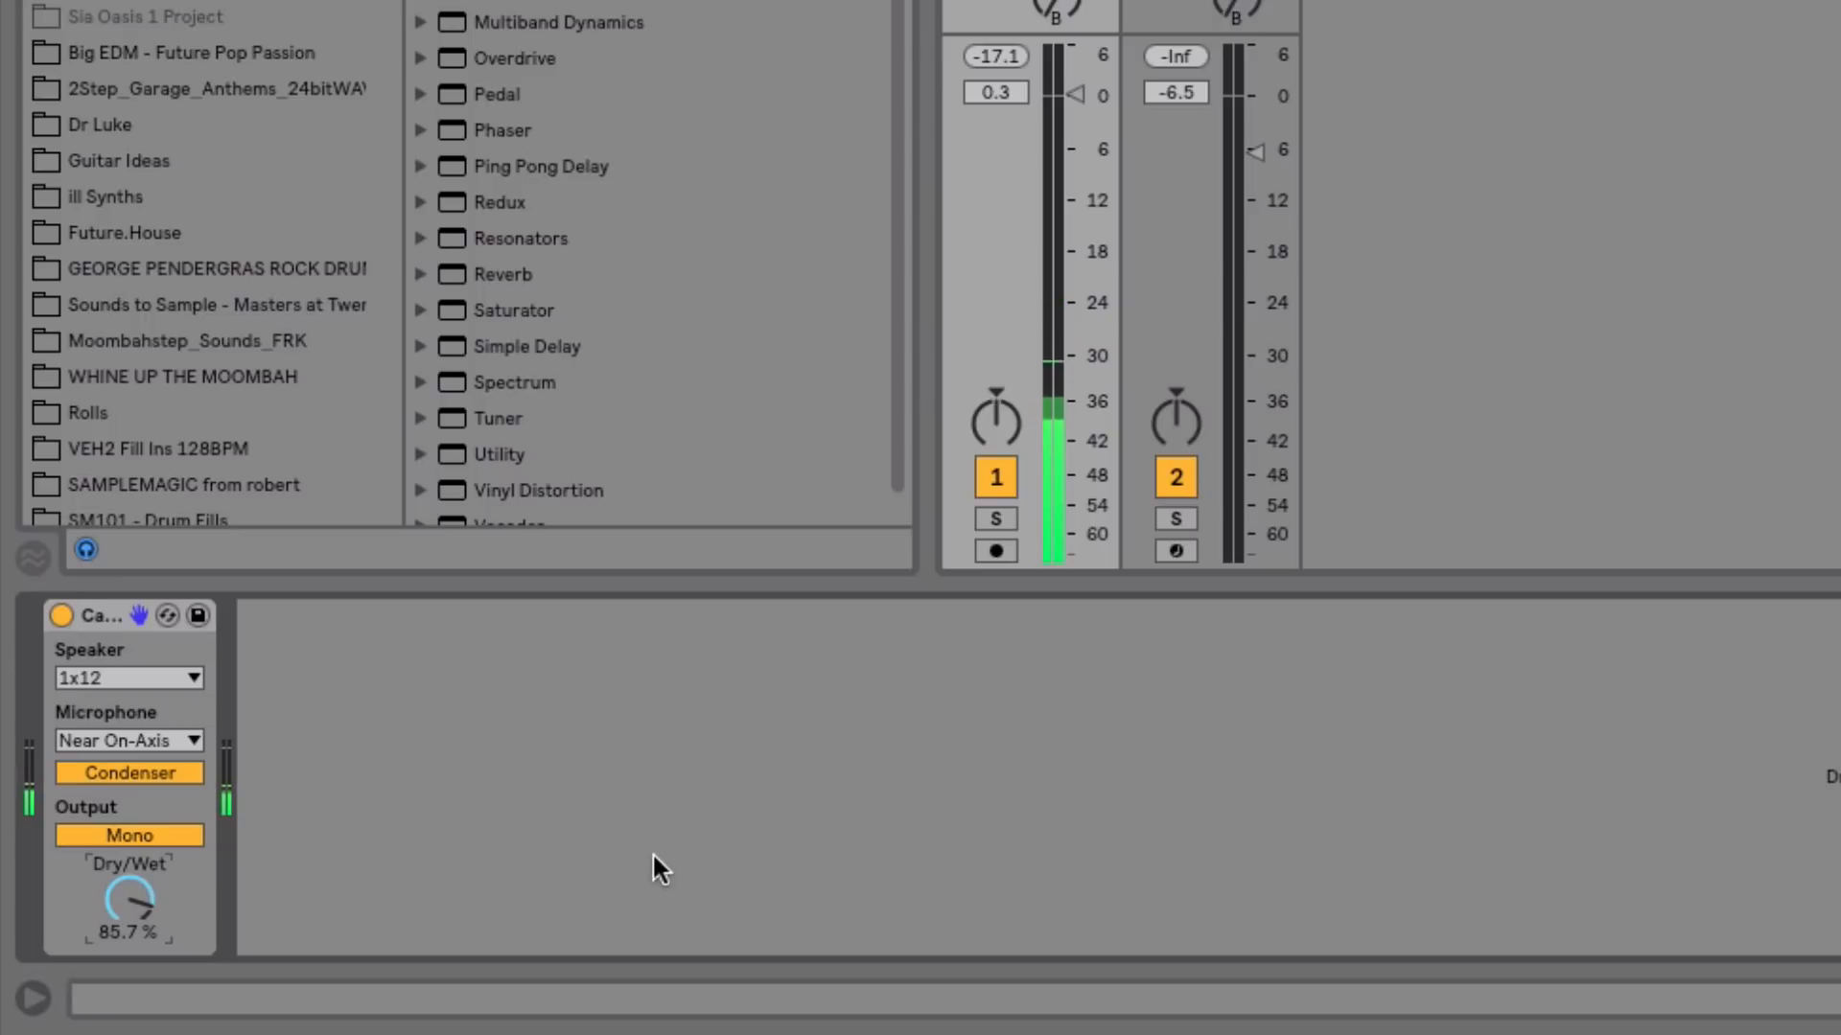
- Audition the 4x12 speaker in the Cabinet effect and restore the 1x12 speaker
click(171, 677)
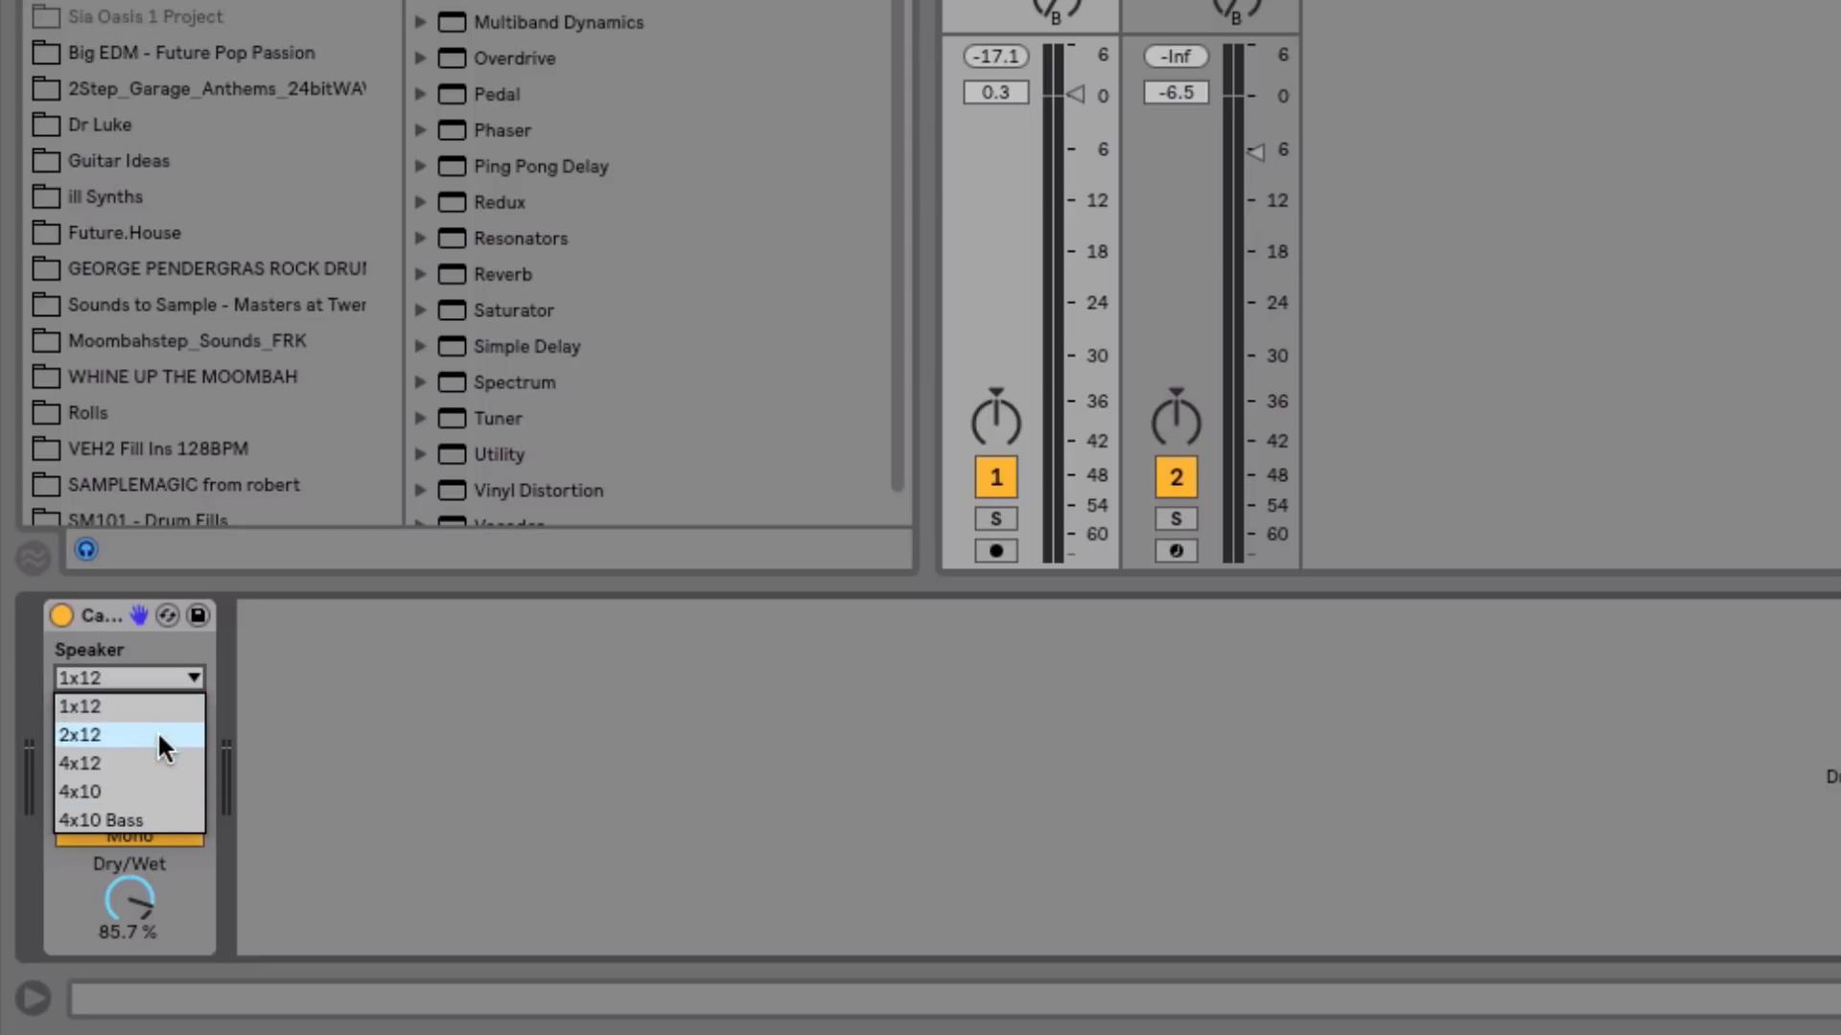
click(158, 762)
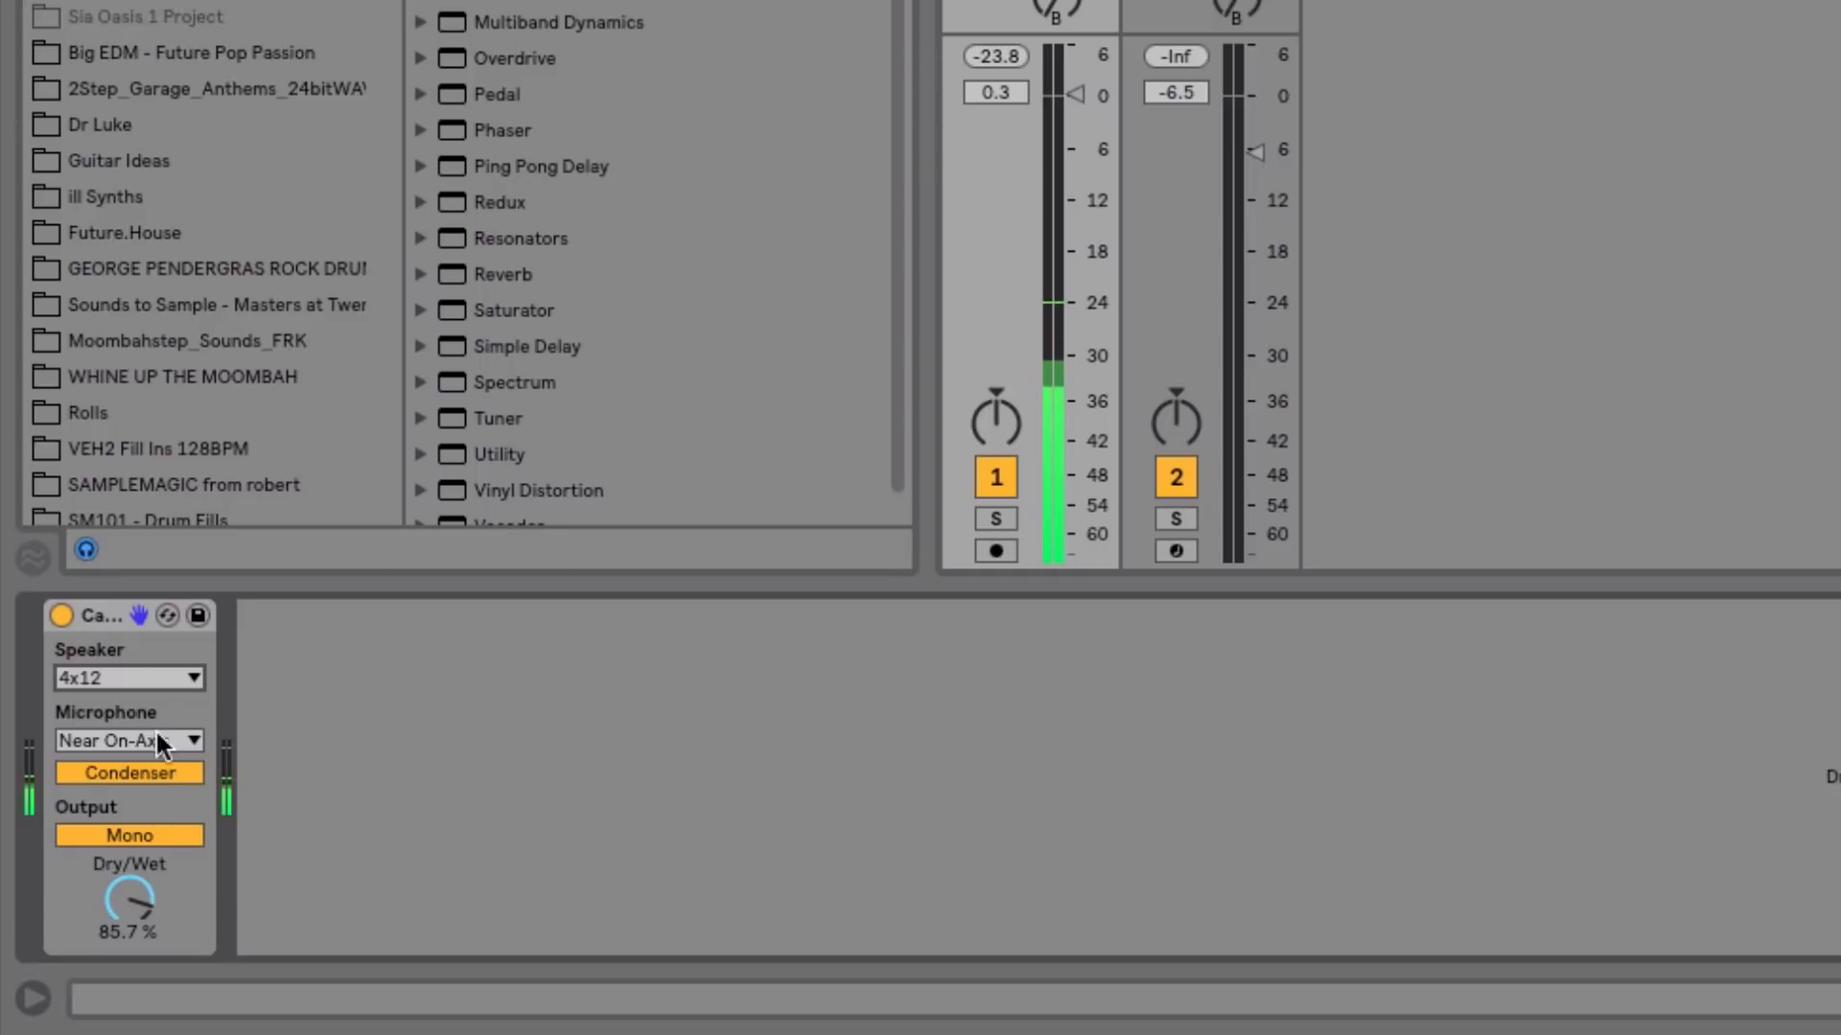
click(163, 676)
click(152, 698)
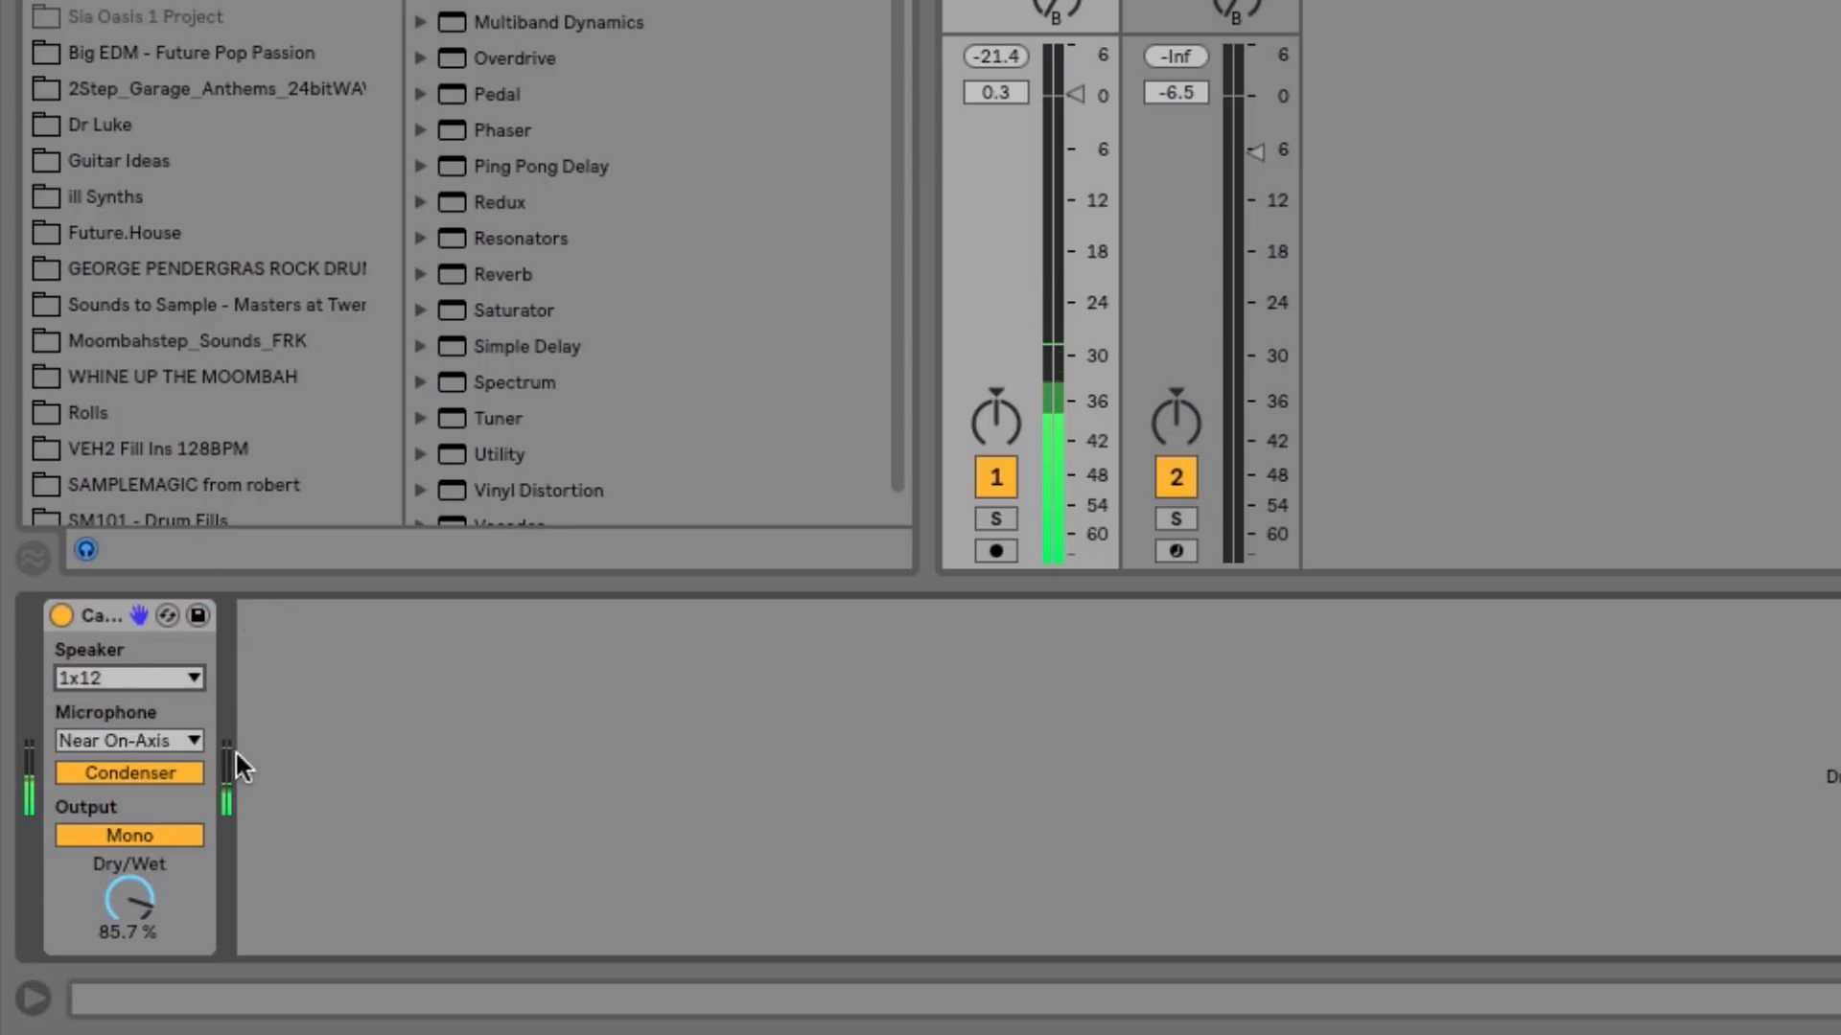
- Try the Cabinet's Dynamic microphone, lower Dry/Wet to 77 %, and return to the Condenser microphone
click(186, 763)
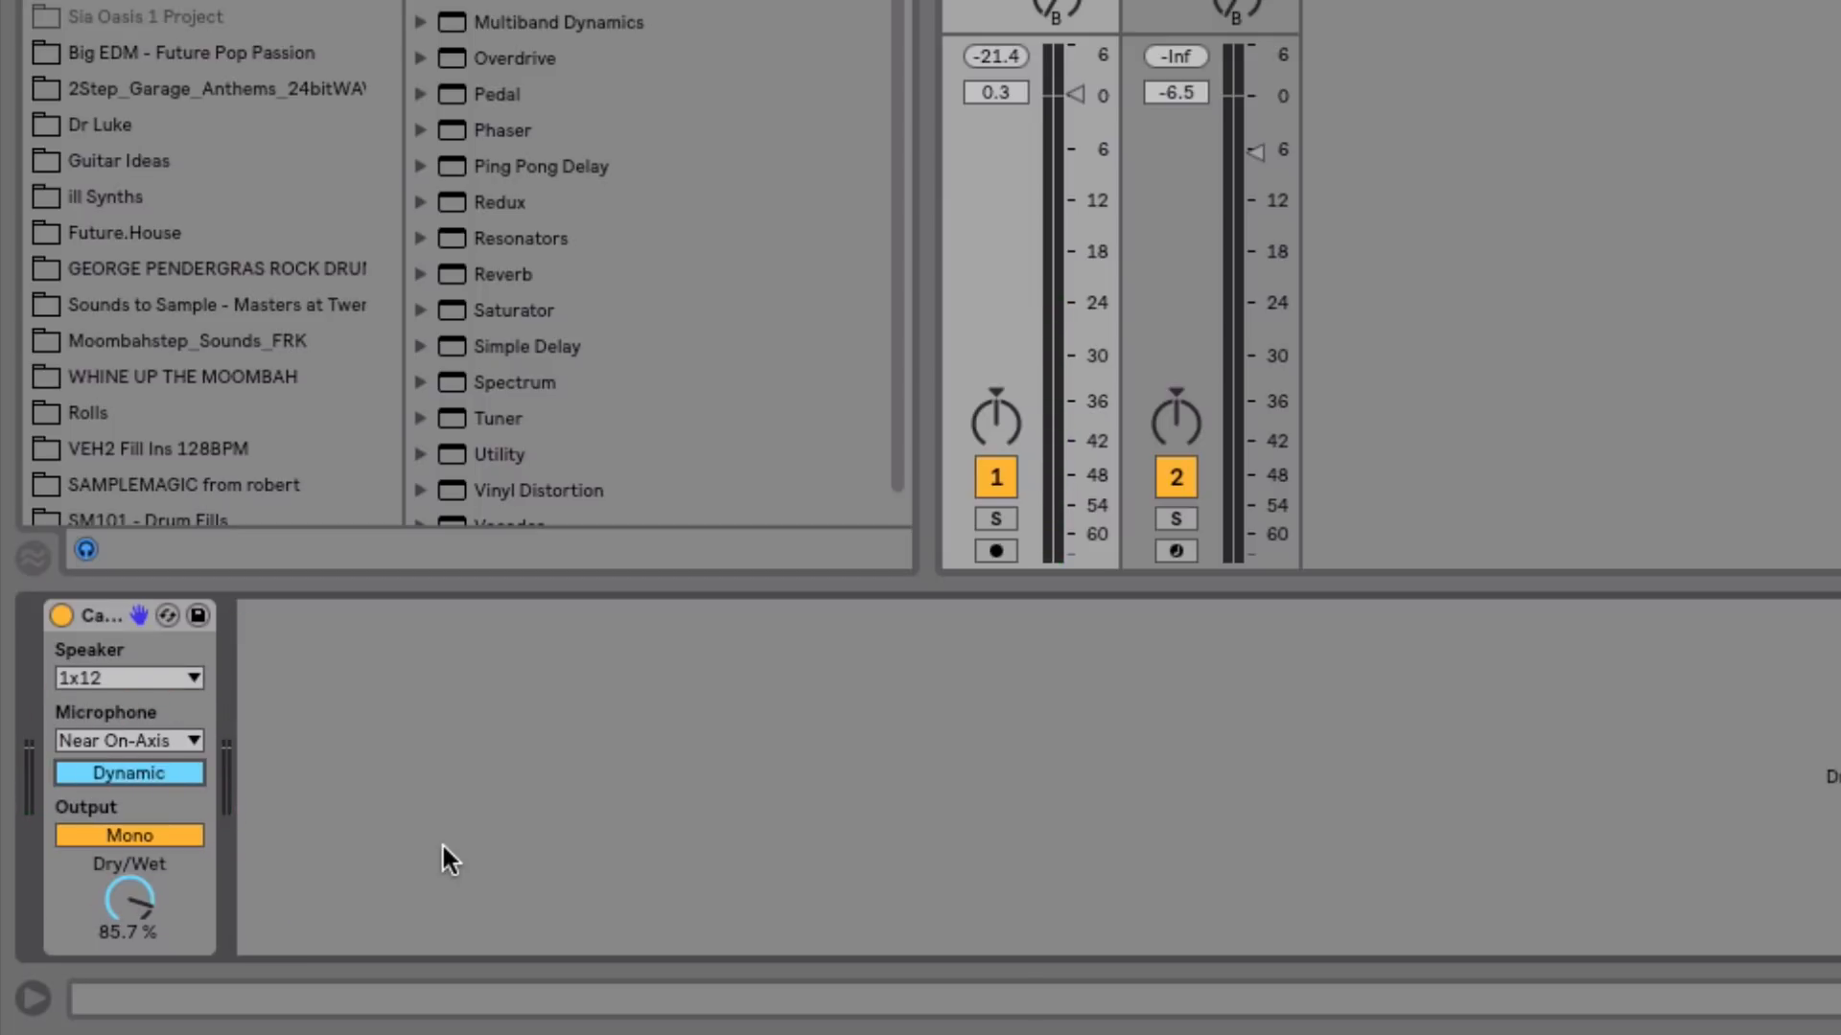
mouse_move(134, 901)
mouse_down()
mouse_move(134, 877)
mouse_move(134, 896)
mouse_up()
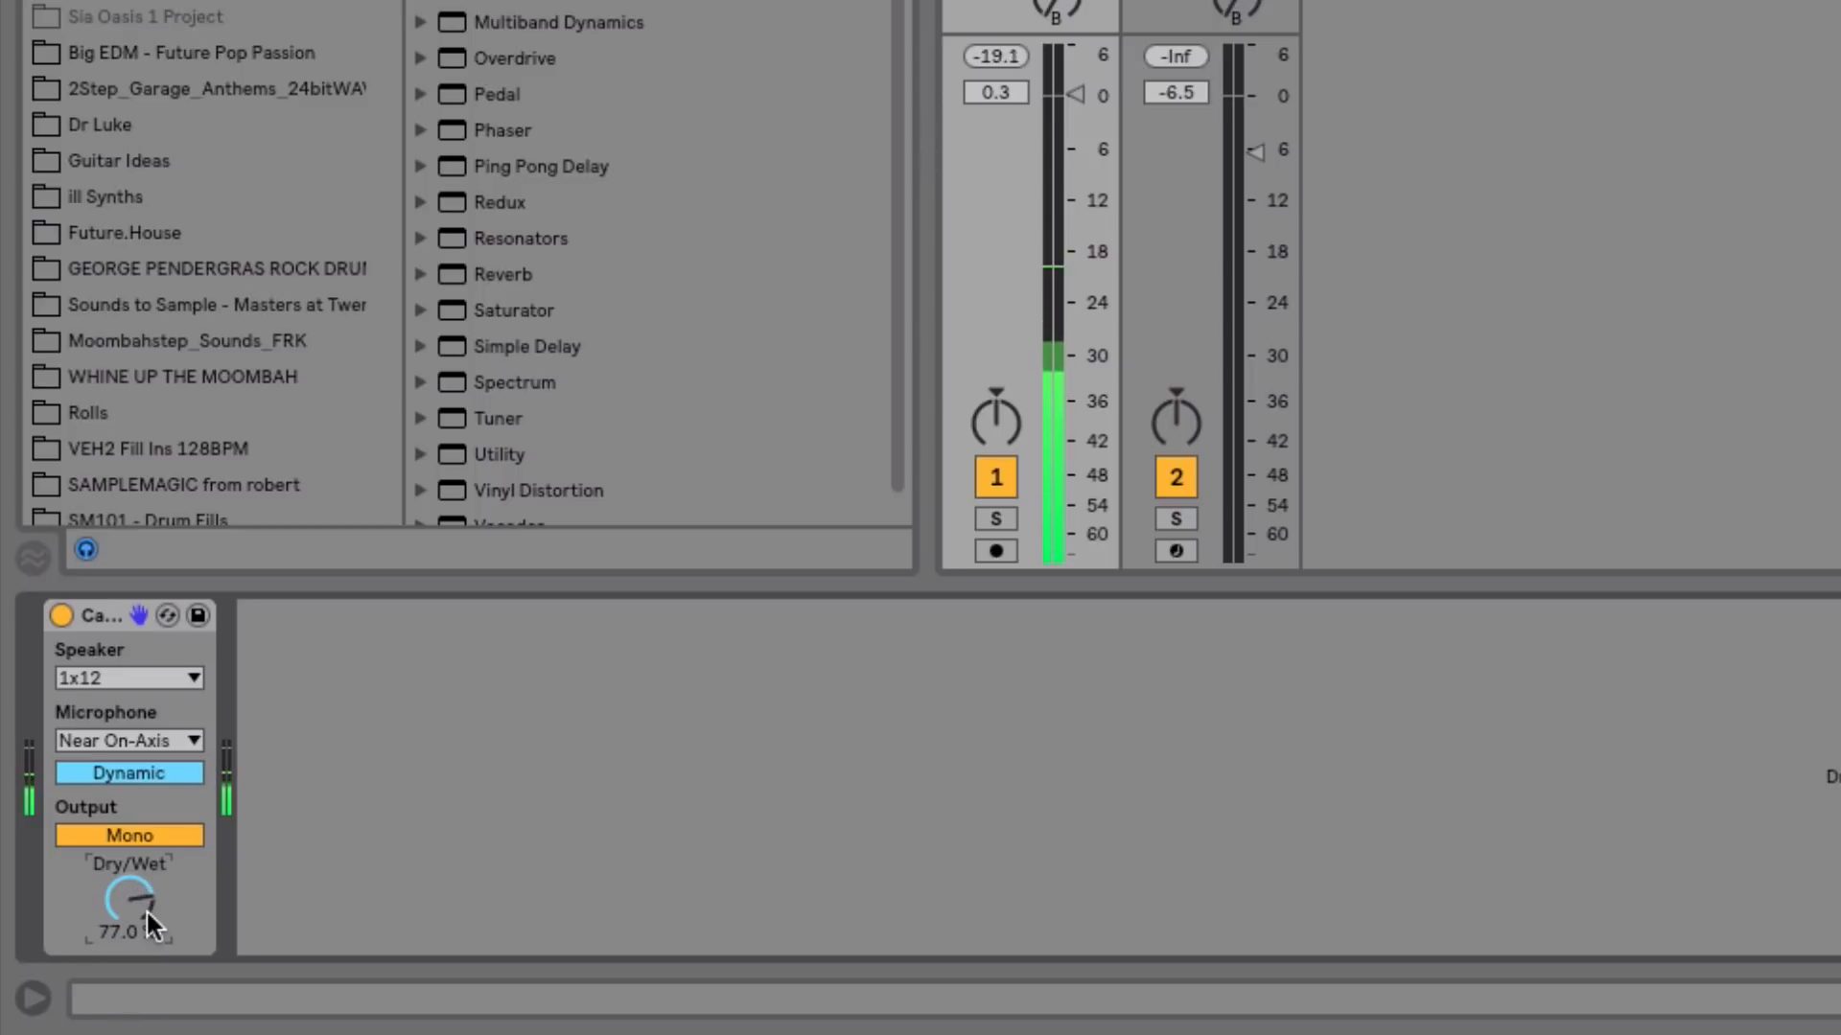
click(161, 770)
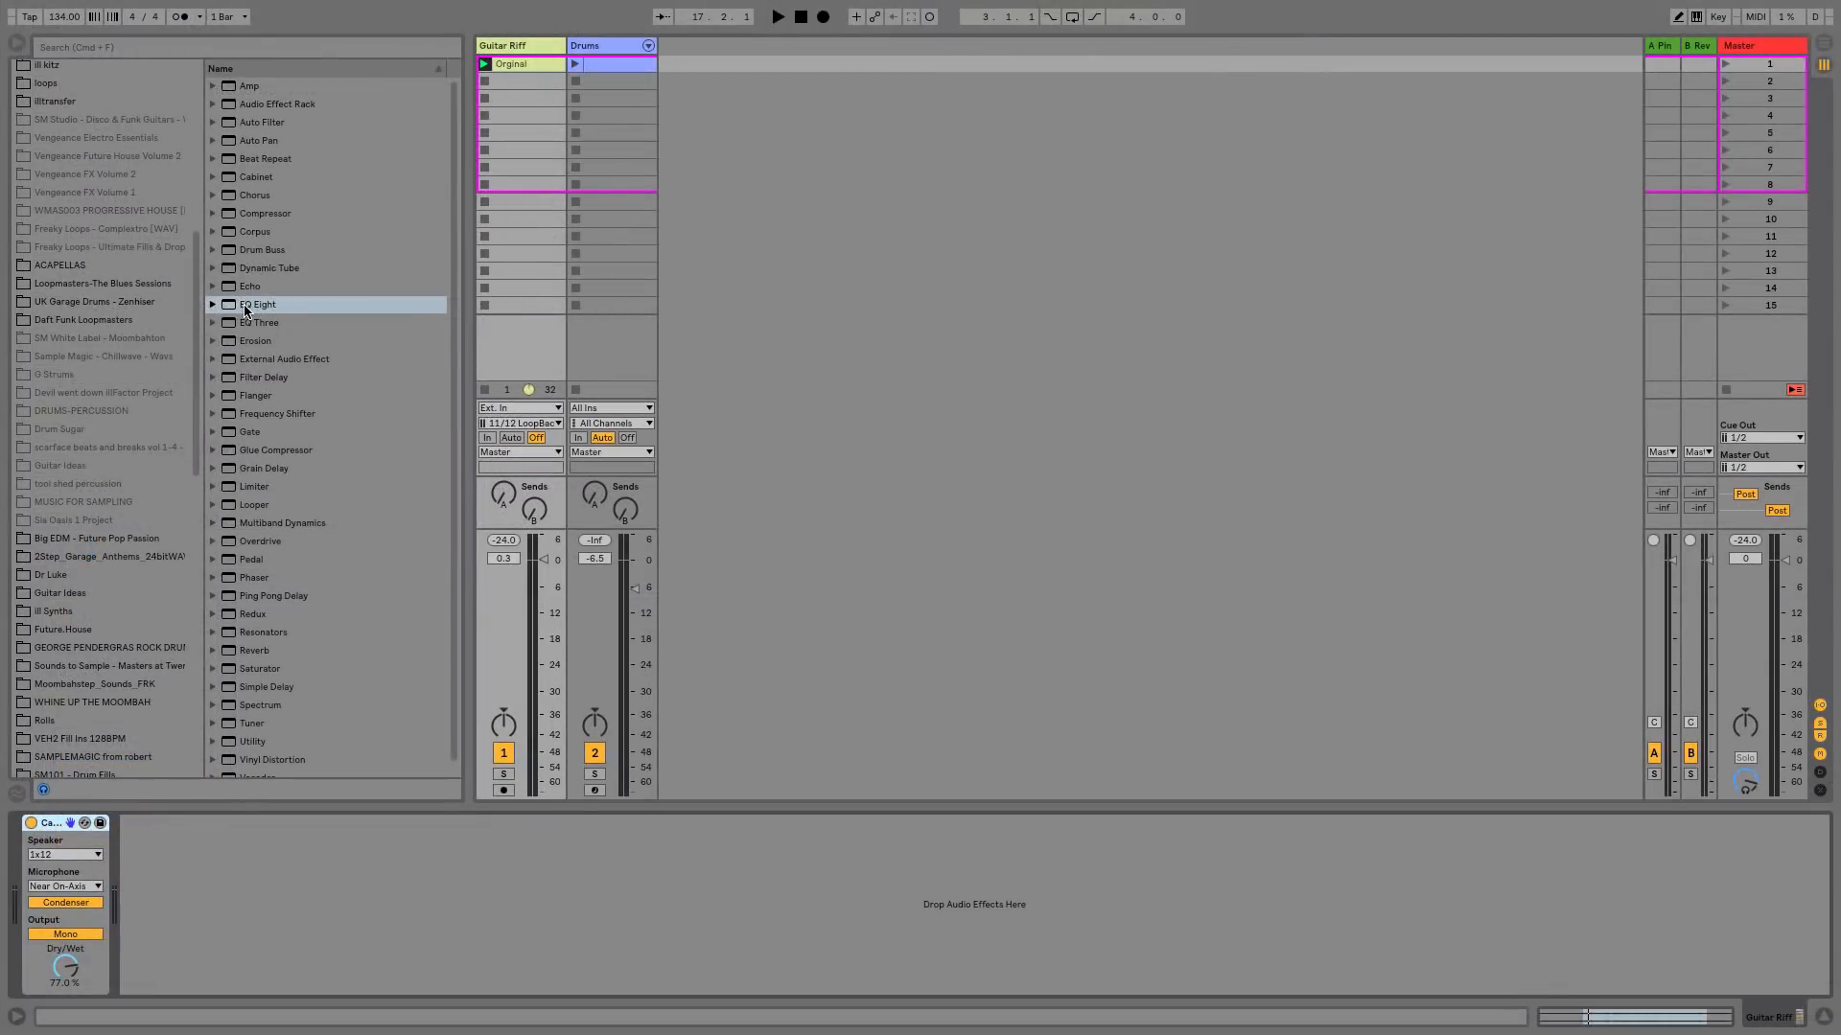
- Add EQ Eight after the Cabinet and raise the band 1 low-cut frequency to 188 Hz during playback
drag(248, 307, 255, 879)
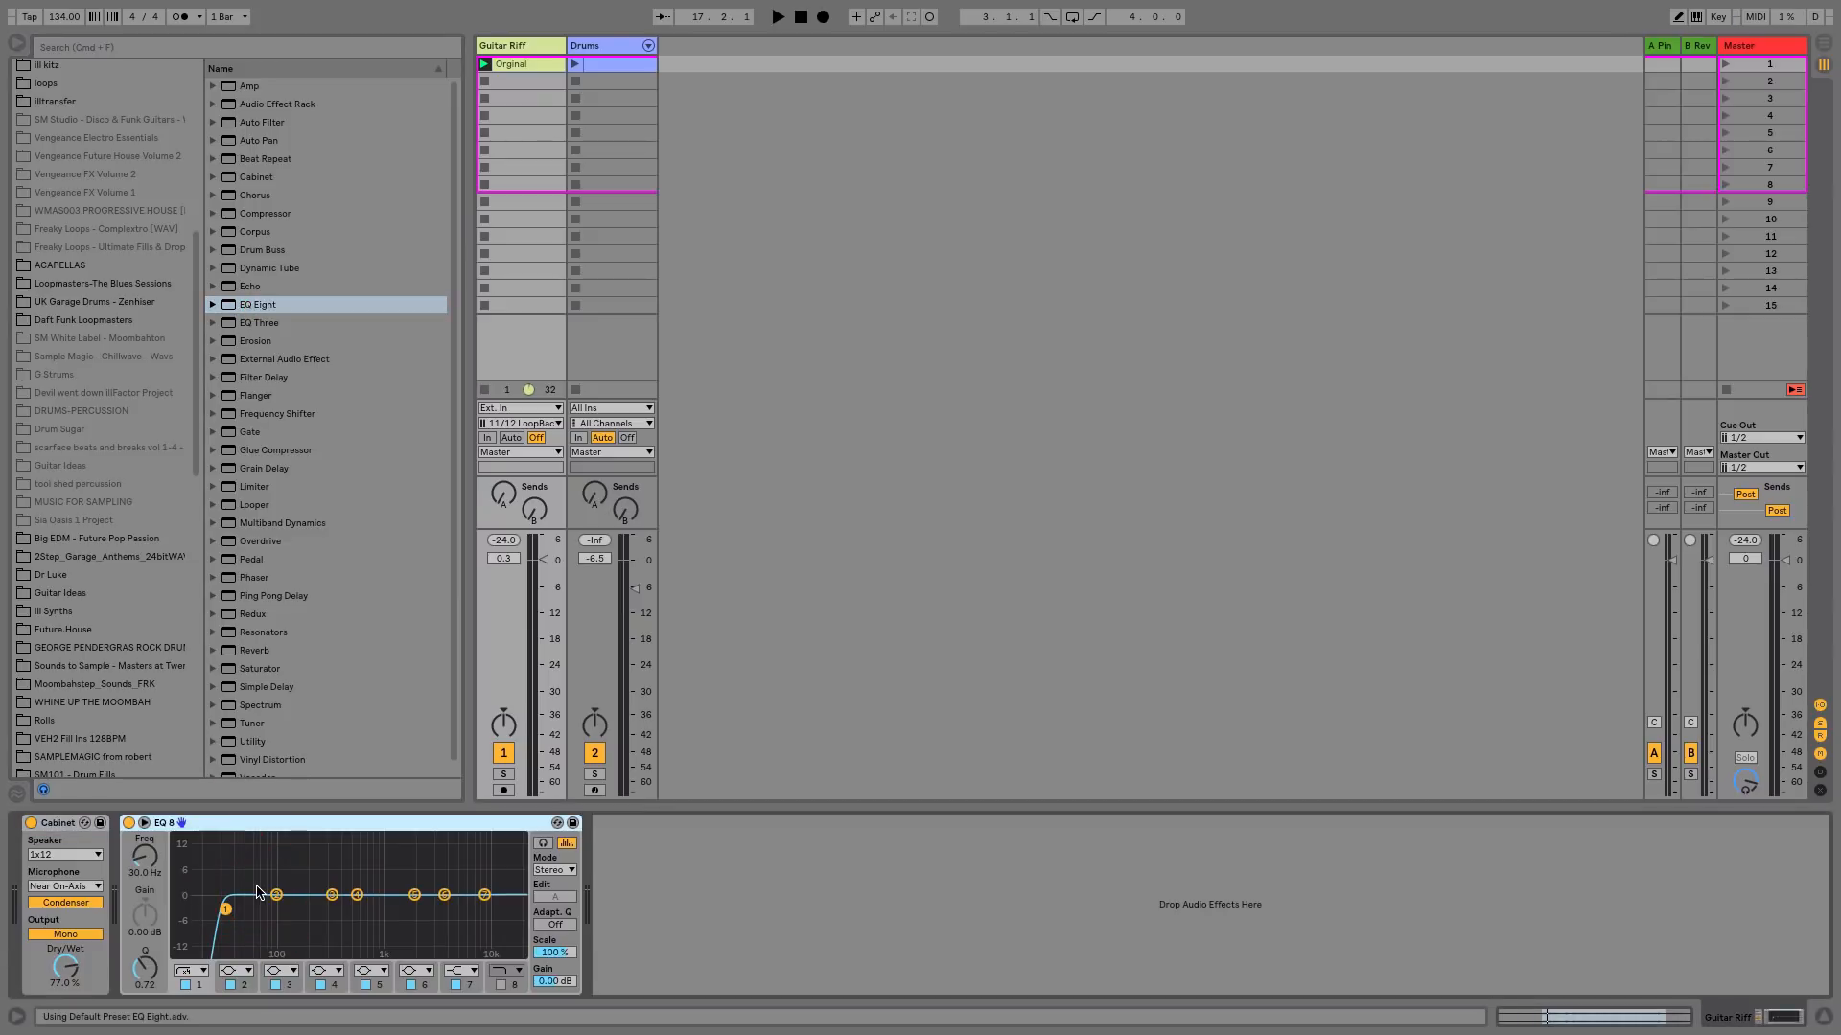
key(space)
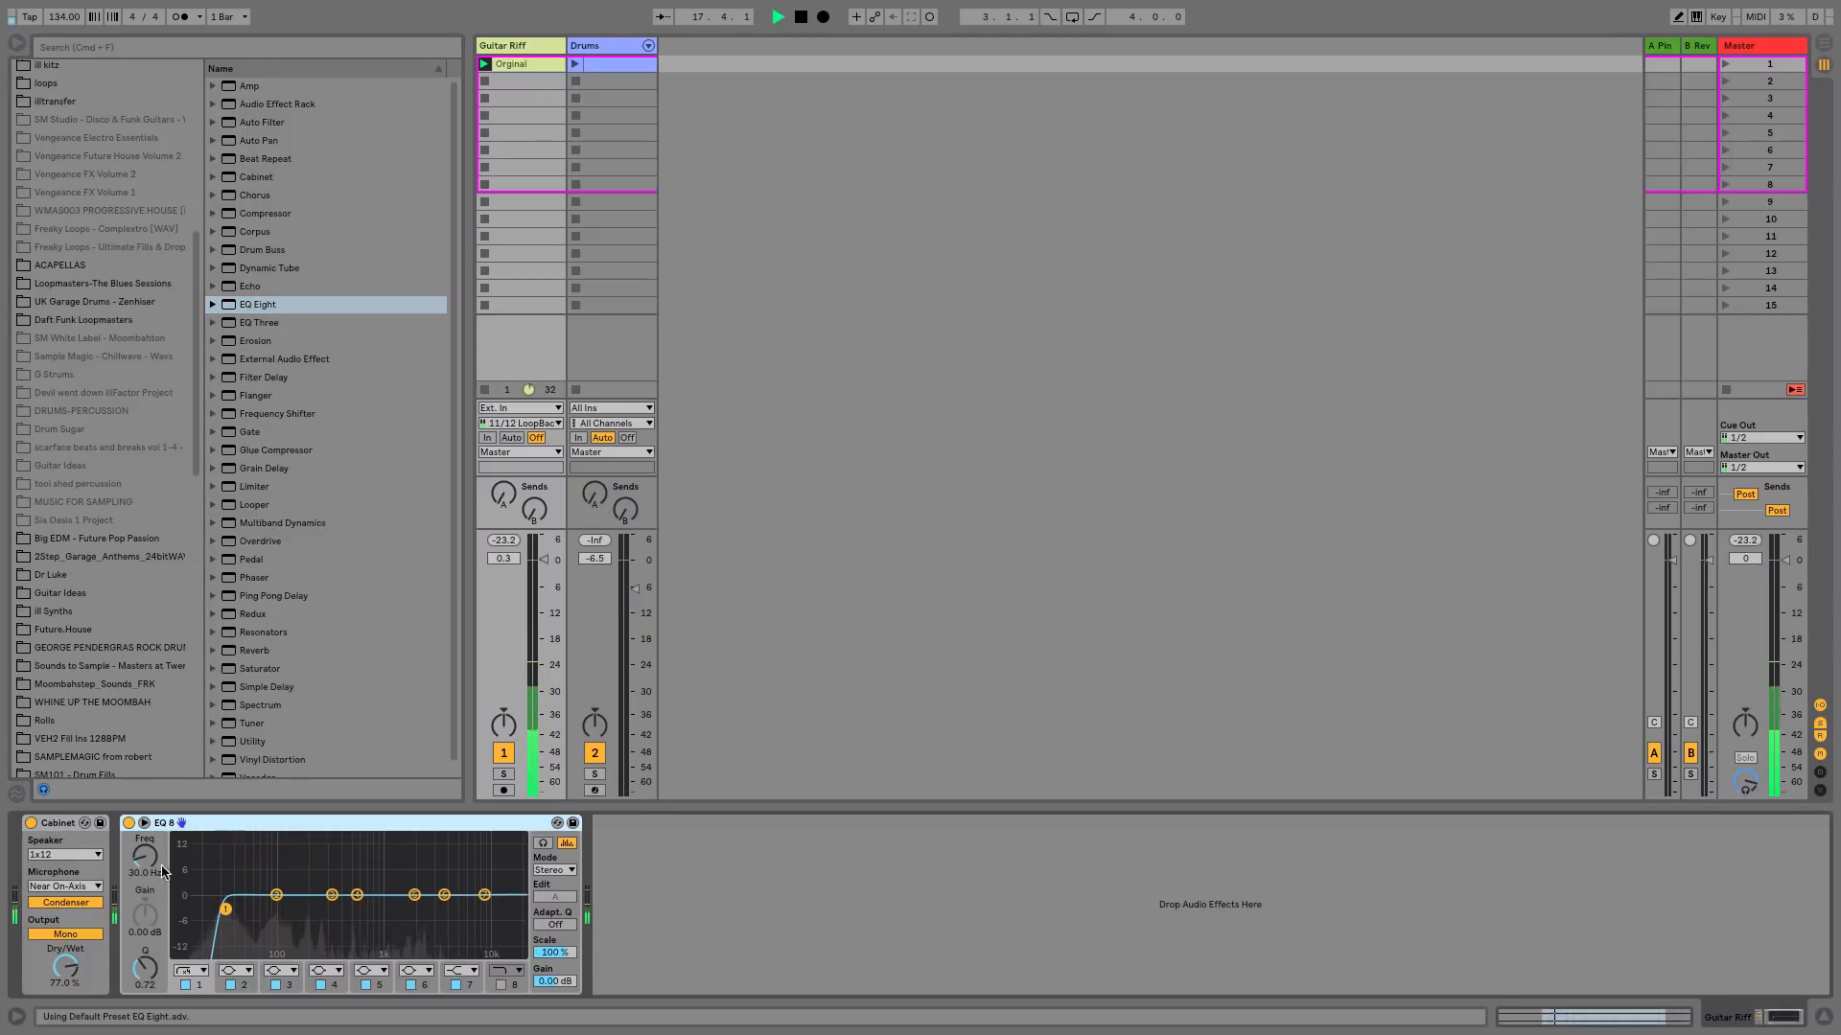
drag(150, 870, 150, 853)
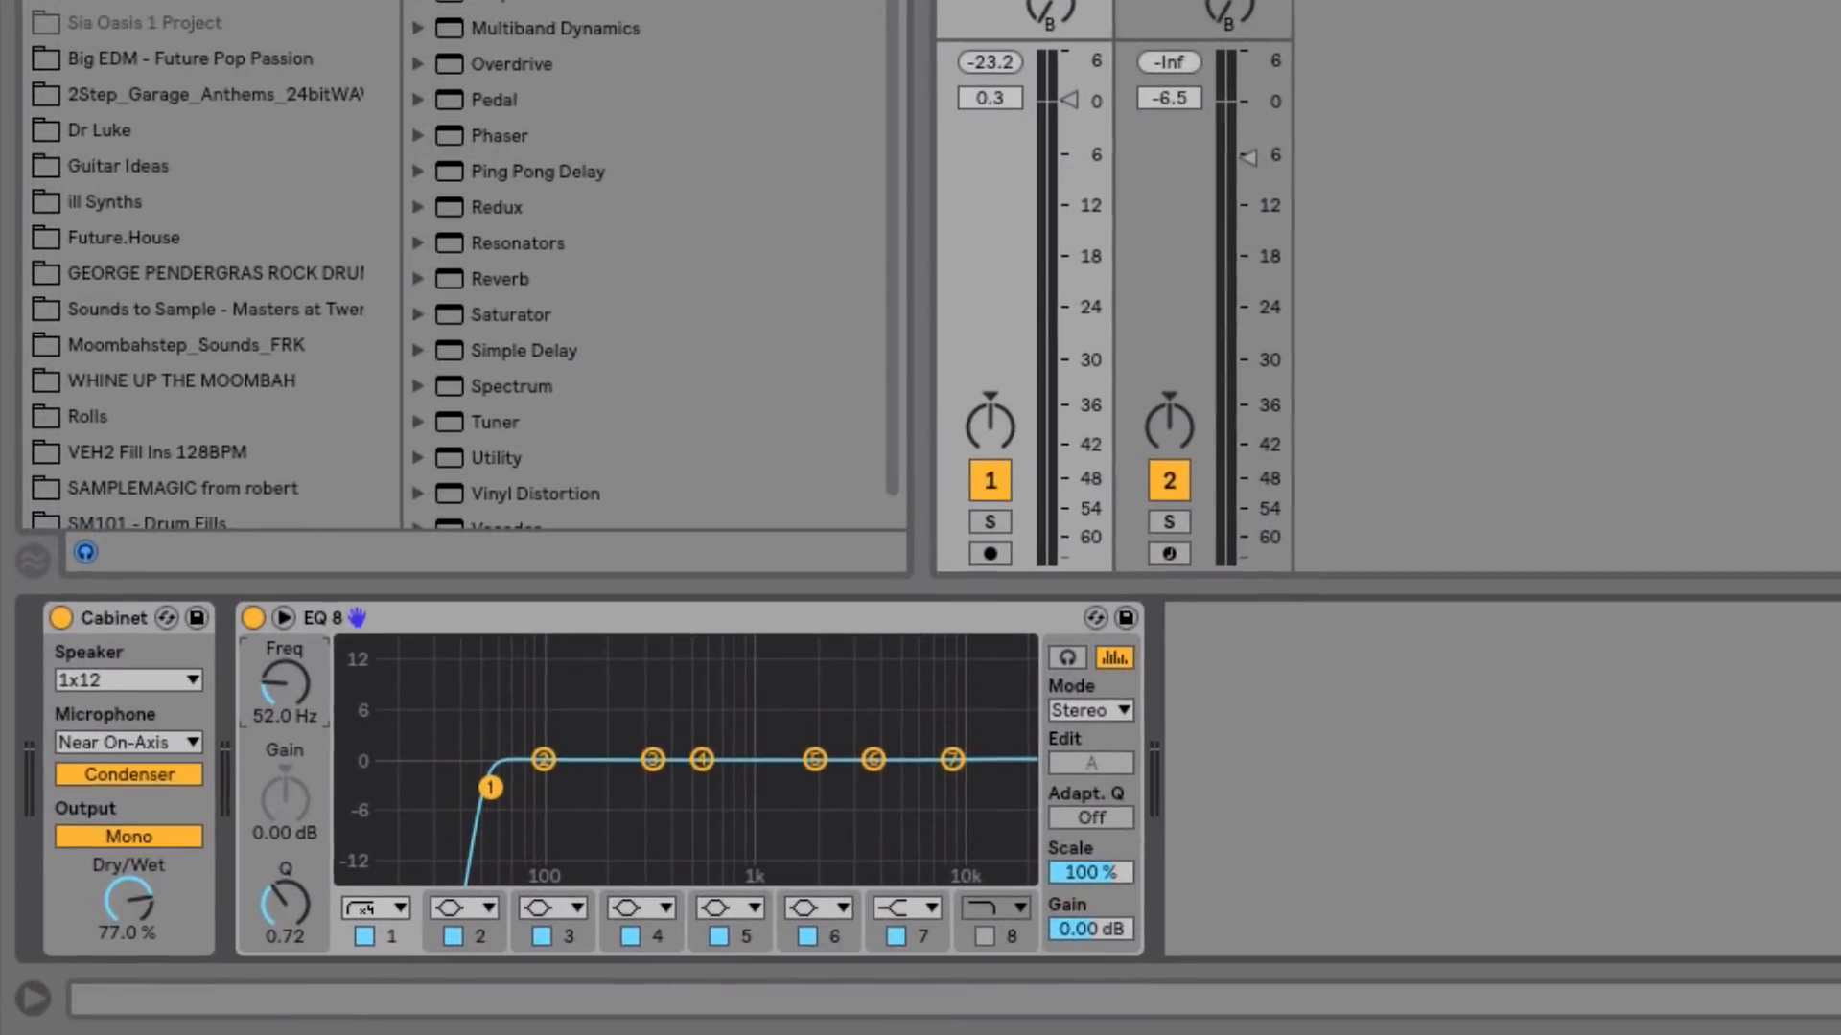
mouse_move(285, 684)
mouse_down()
mouse_move(285, 646)
mouse_move(293, 690)
mouse_up()
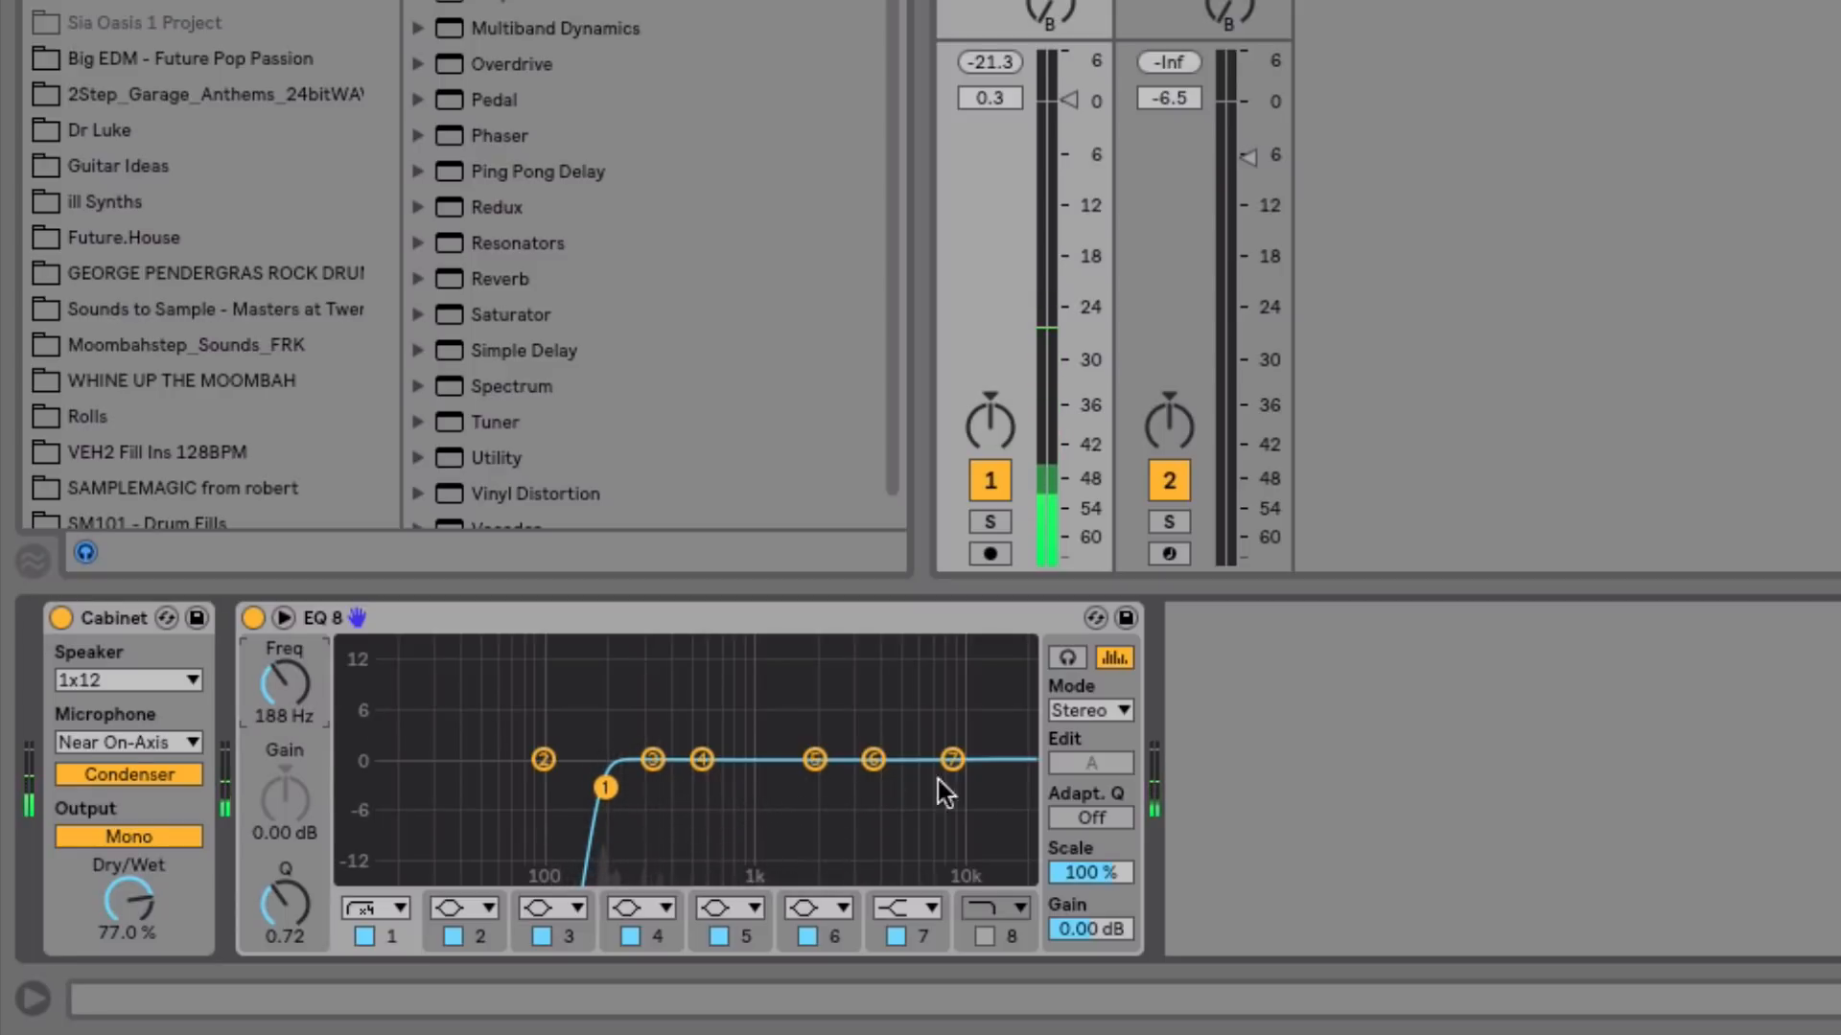
- Change EQ Eight's band 7 to a high-cut filter and lower its frequency to about 5.05 kHz
click(916, 900)
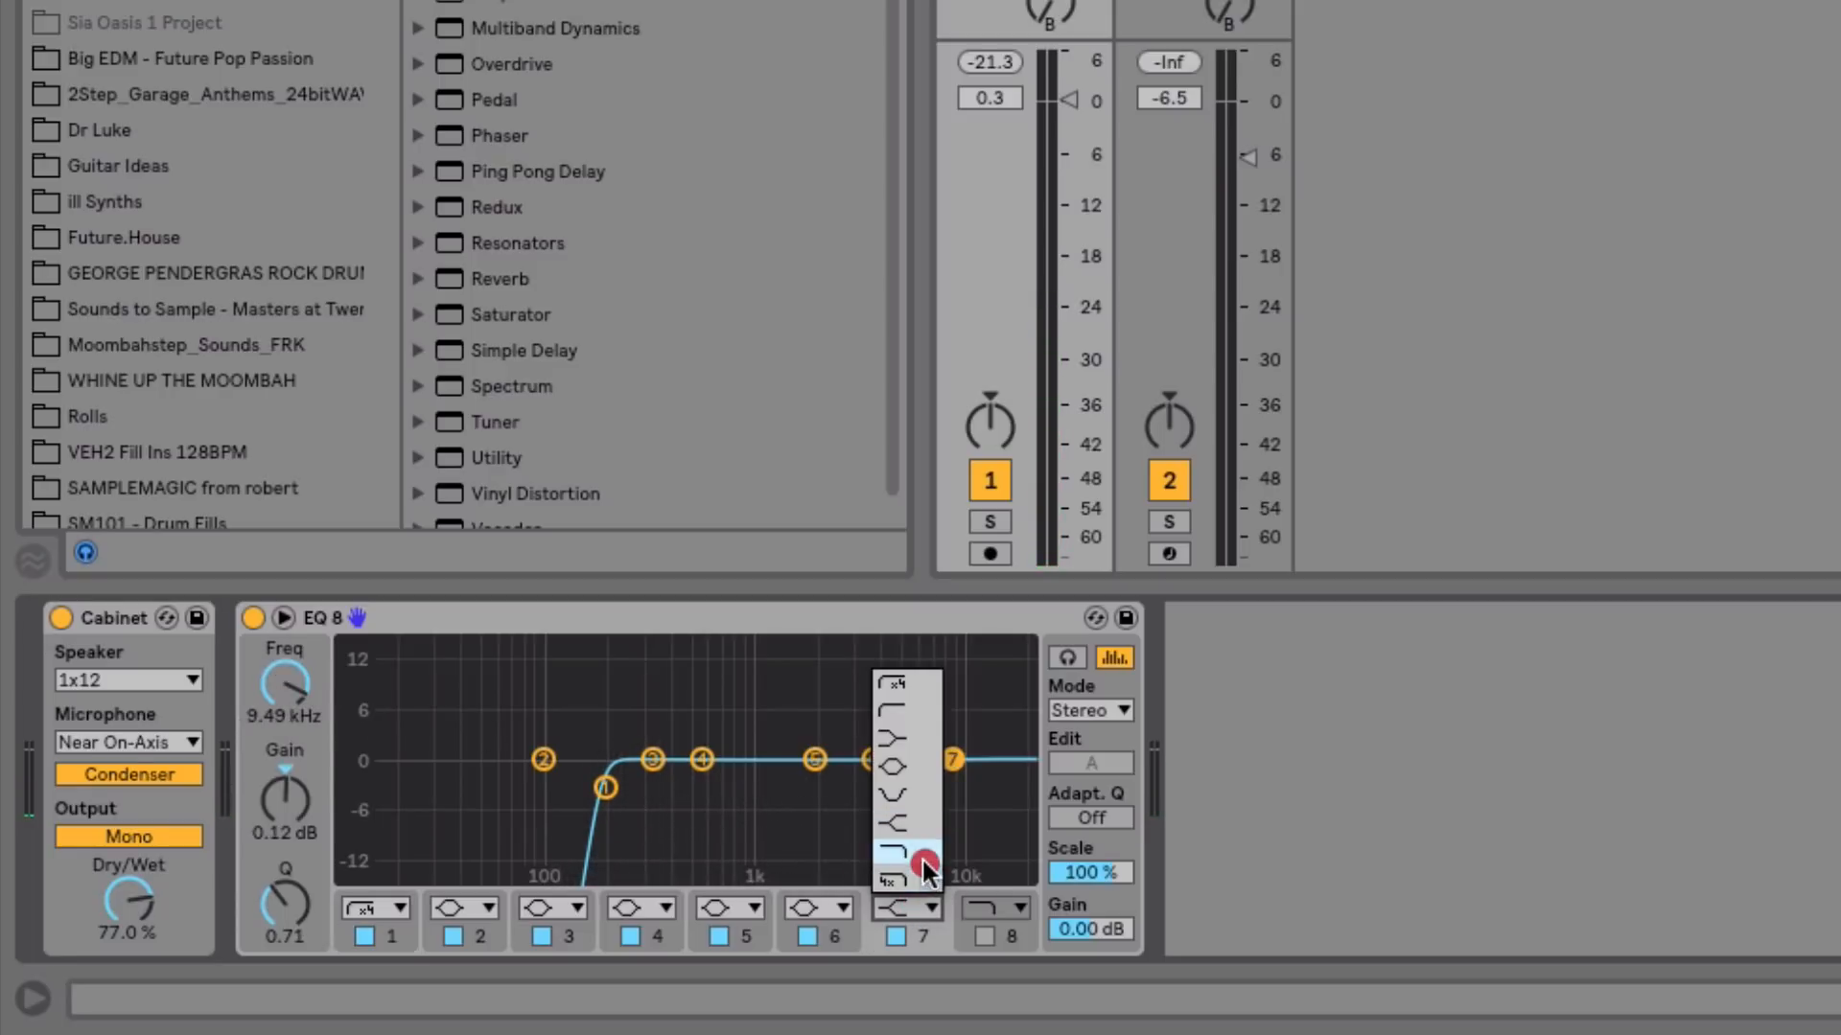
click(922, 856)
drag(953, 788, 900, 773)
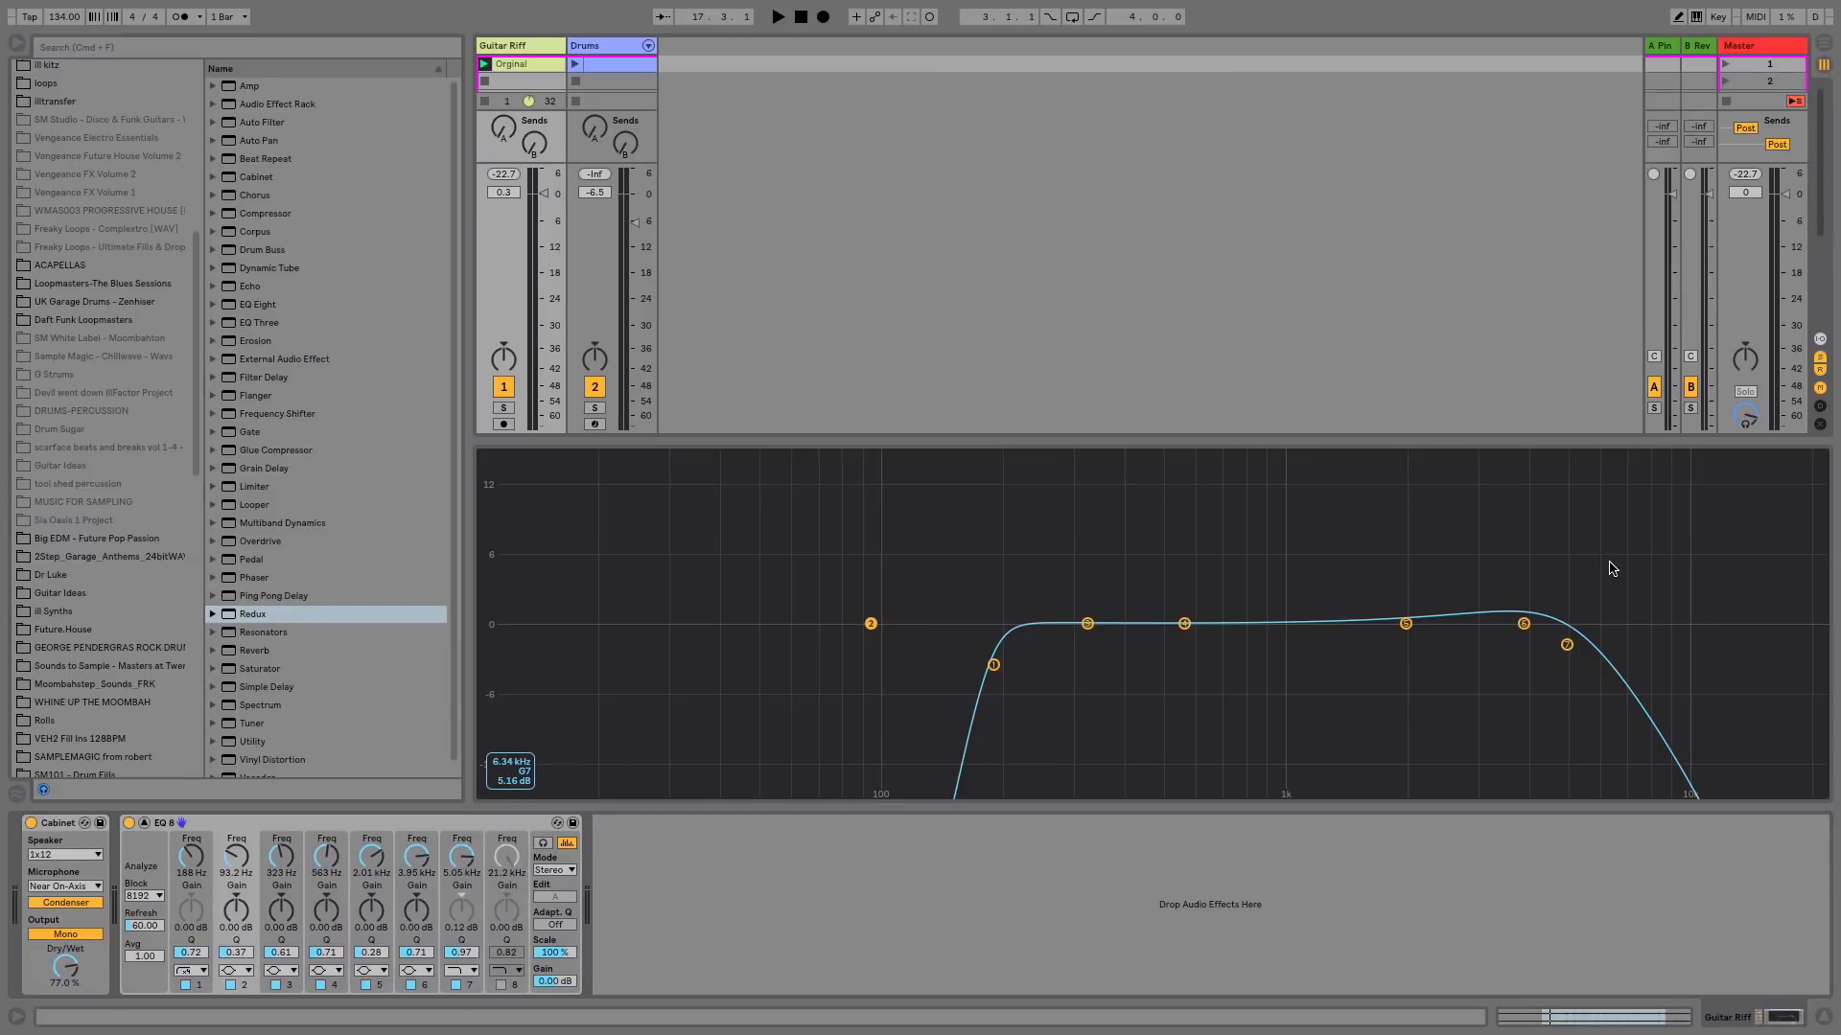
drag(548, 551, 953, 715)
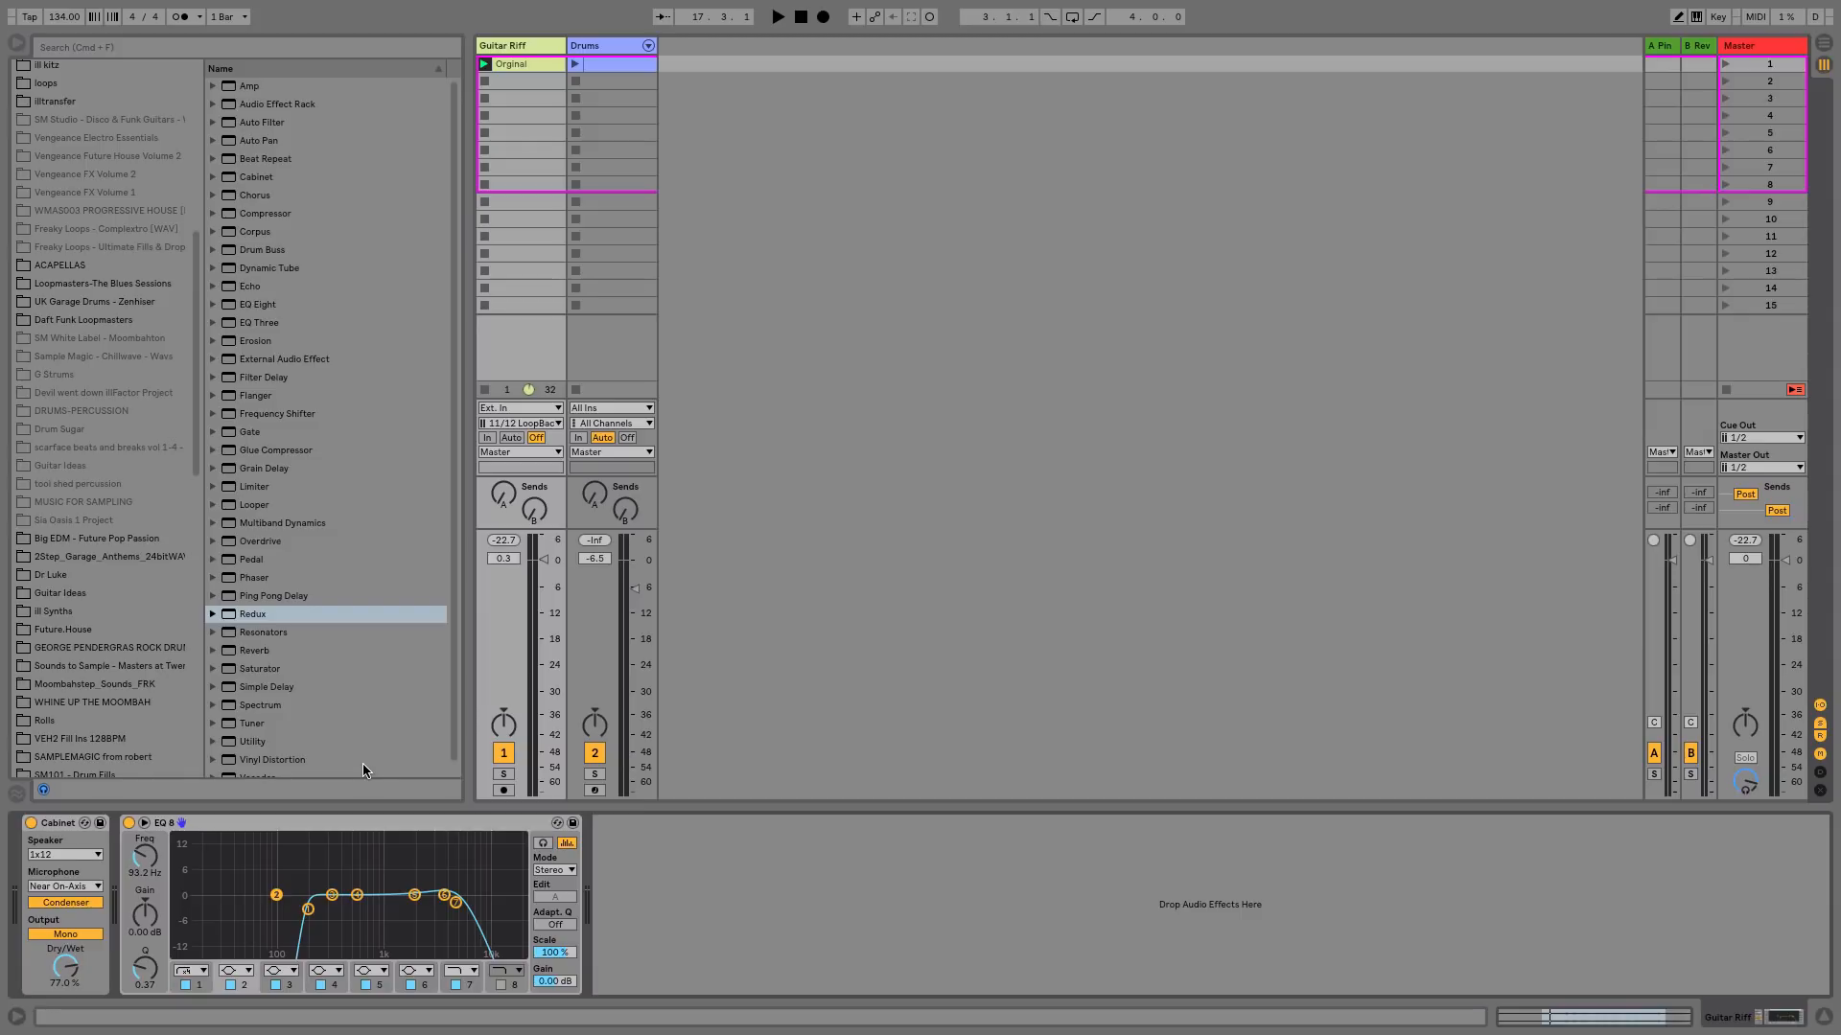
- Add Redux after EQ Eight and set its downsampling to Soft mode at 2.51
drag(249, 618, 668, 880)
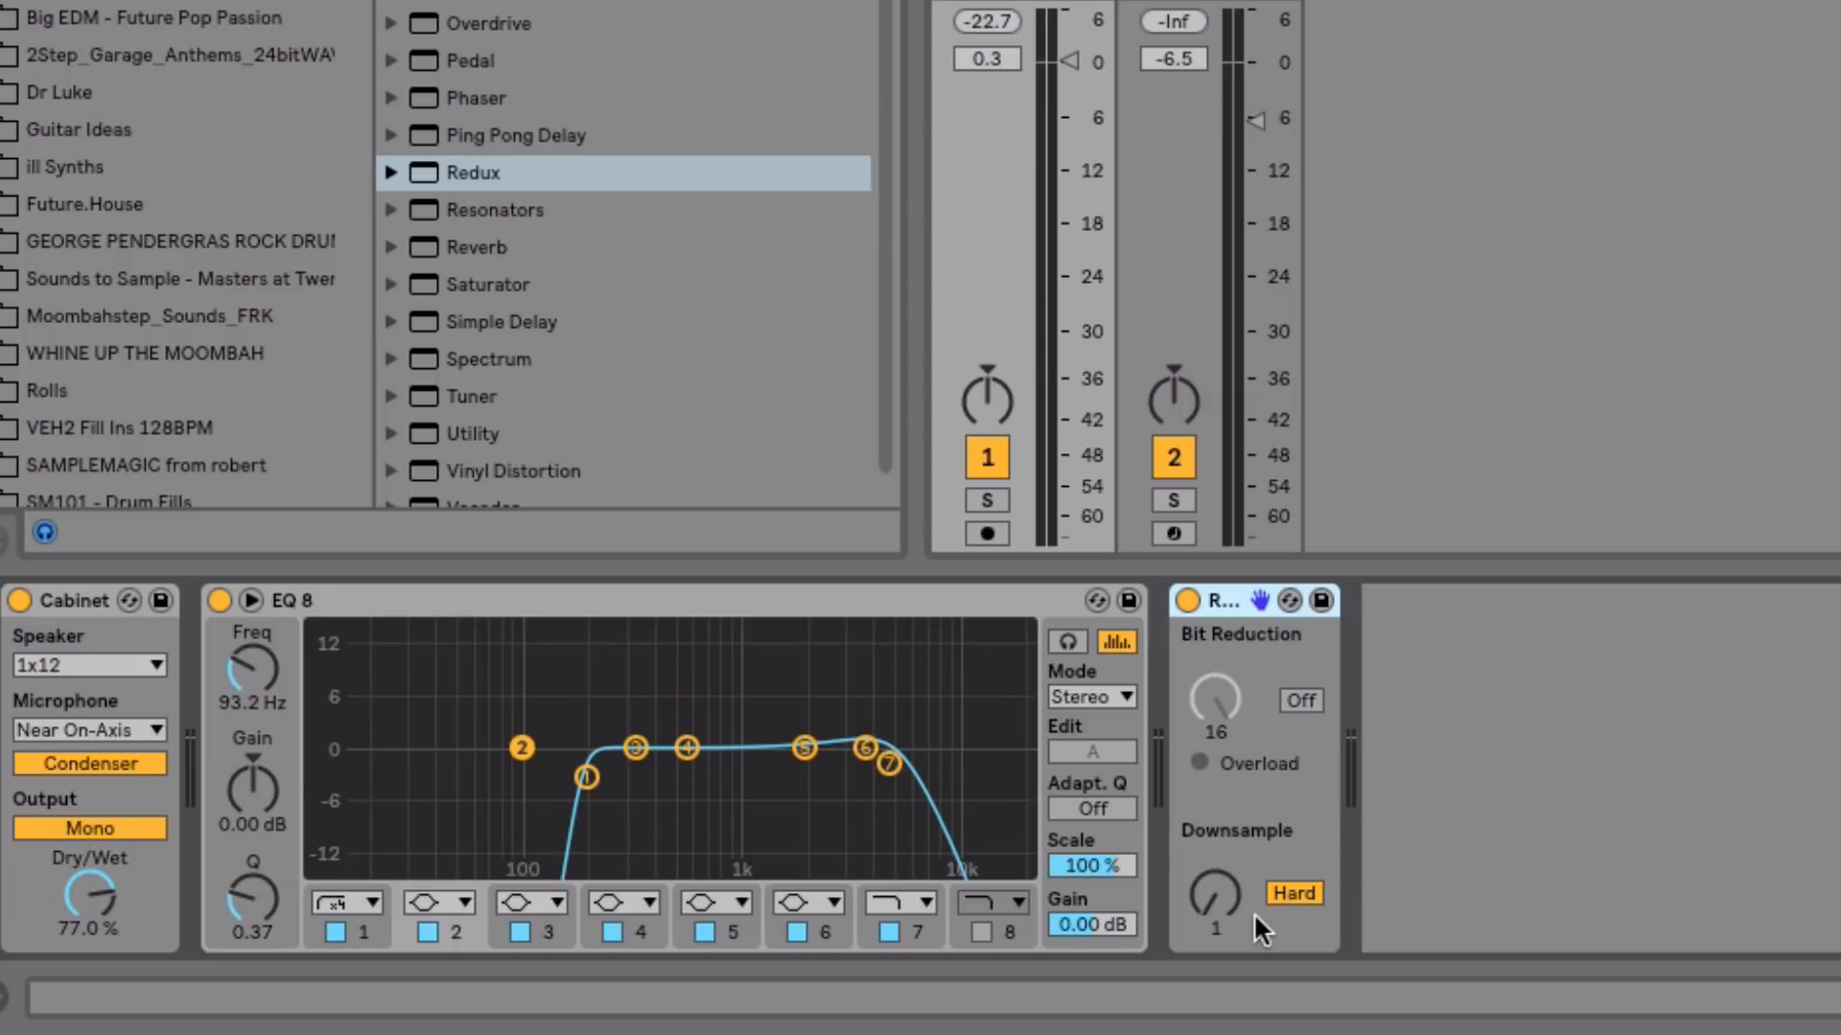
click(1317, 889)
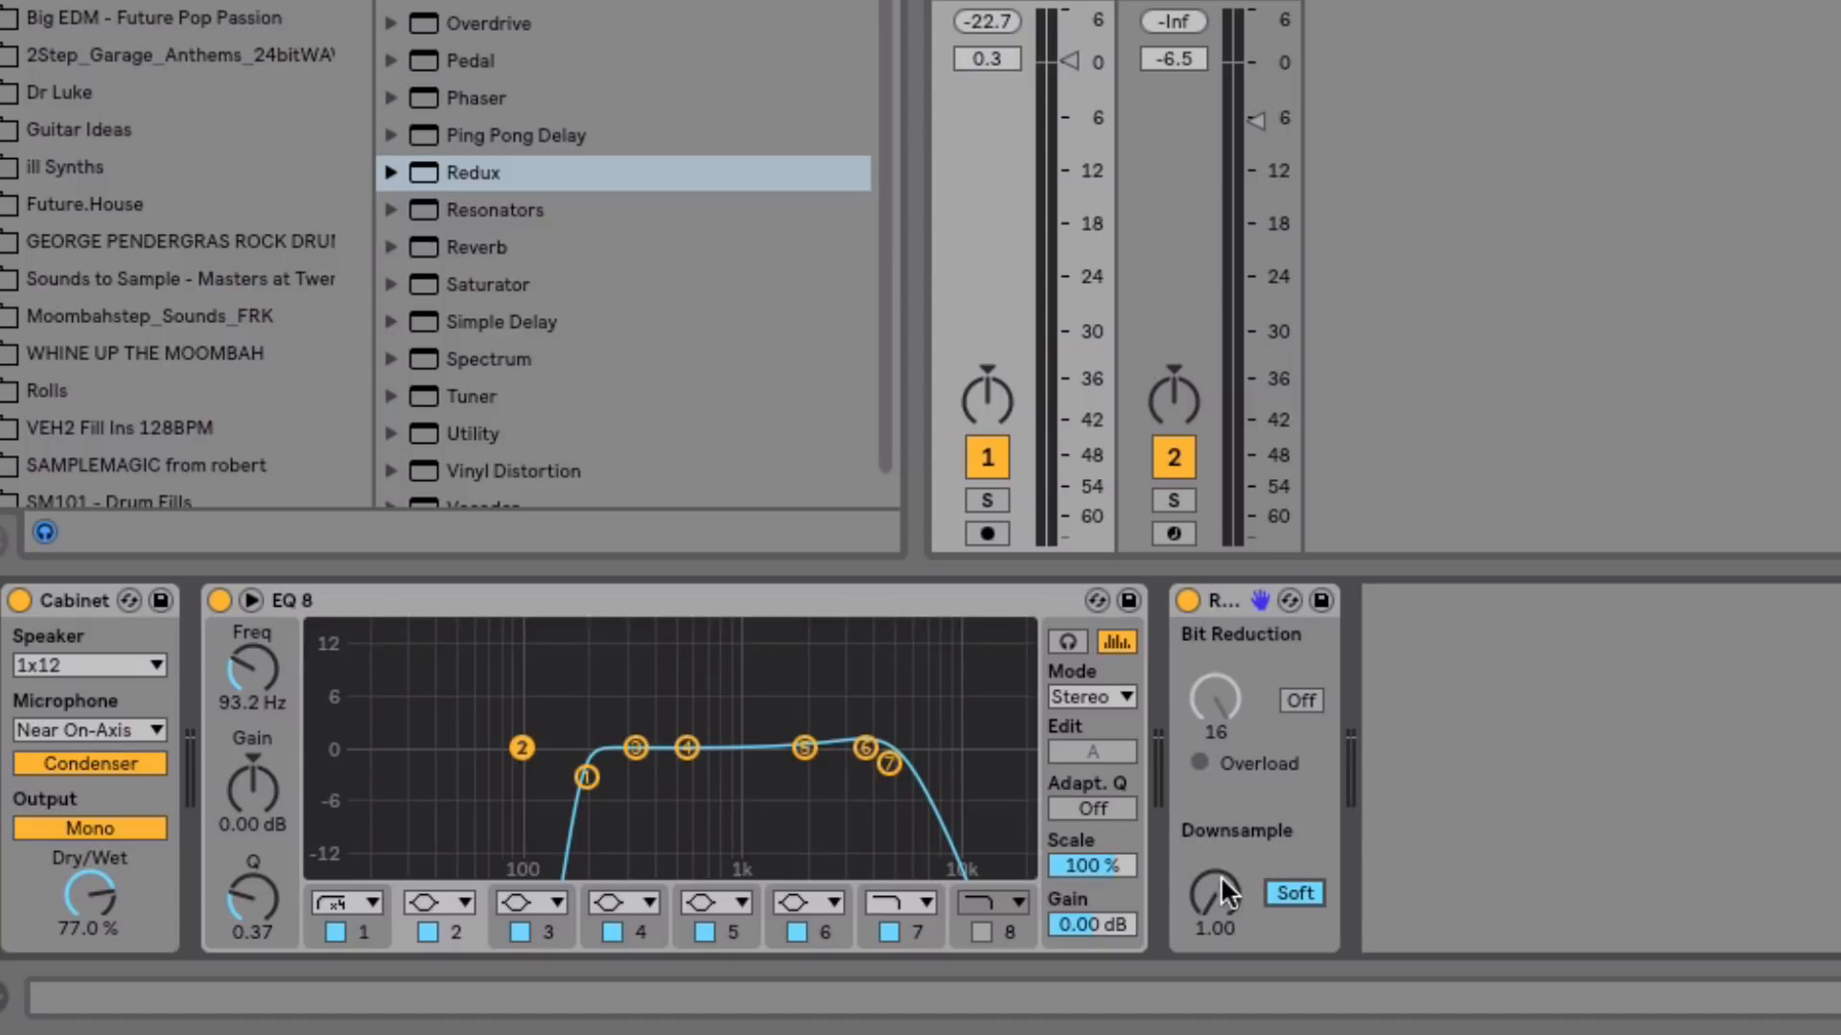
mouse_move(1221, 880)
mouse_down()
mouse_move(1221, 858)
mouse_move(1212, 905)
mouse_up()
- Audition Redux with bit reduction on and off while sweeping Downsample between 1.90 and 12.2, ending at 2.06
click(1300, 699)
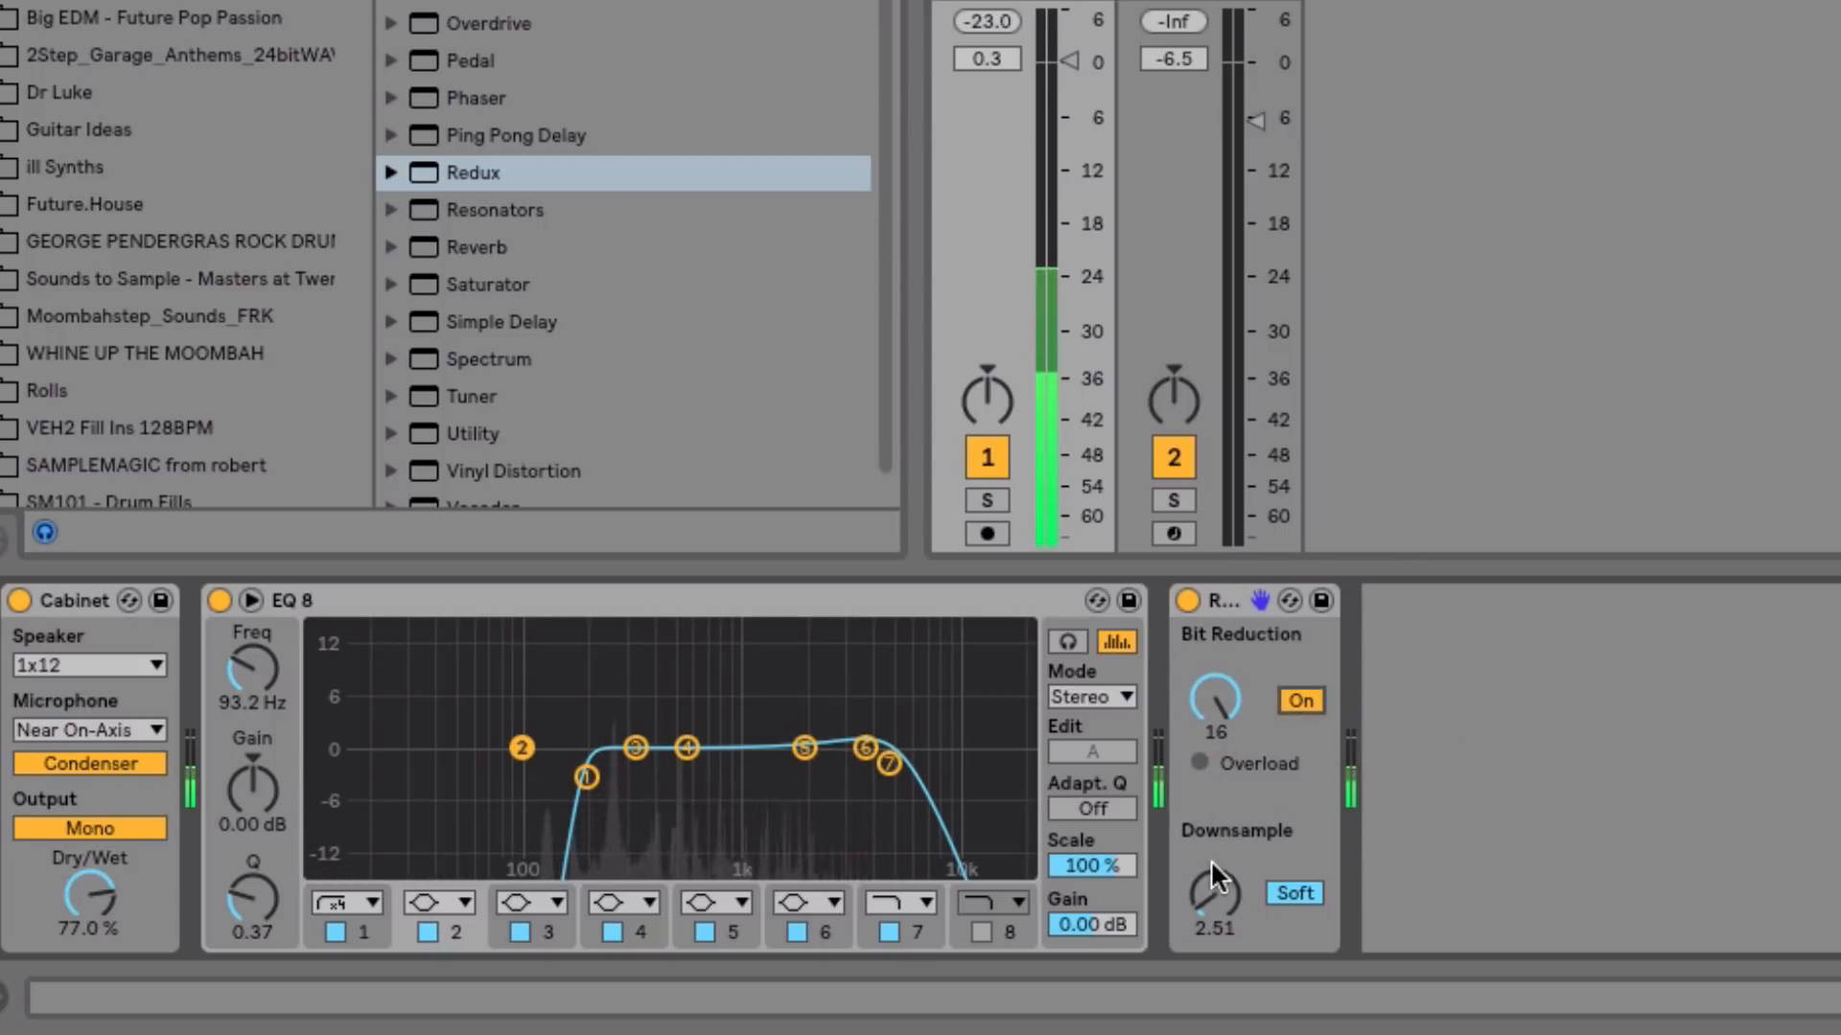
drag(1210, 859, 1217, 884)
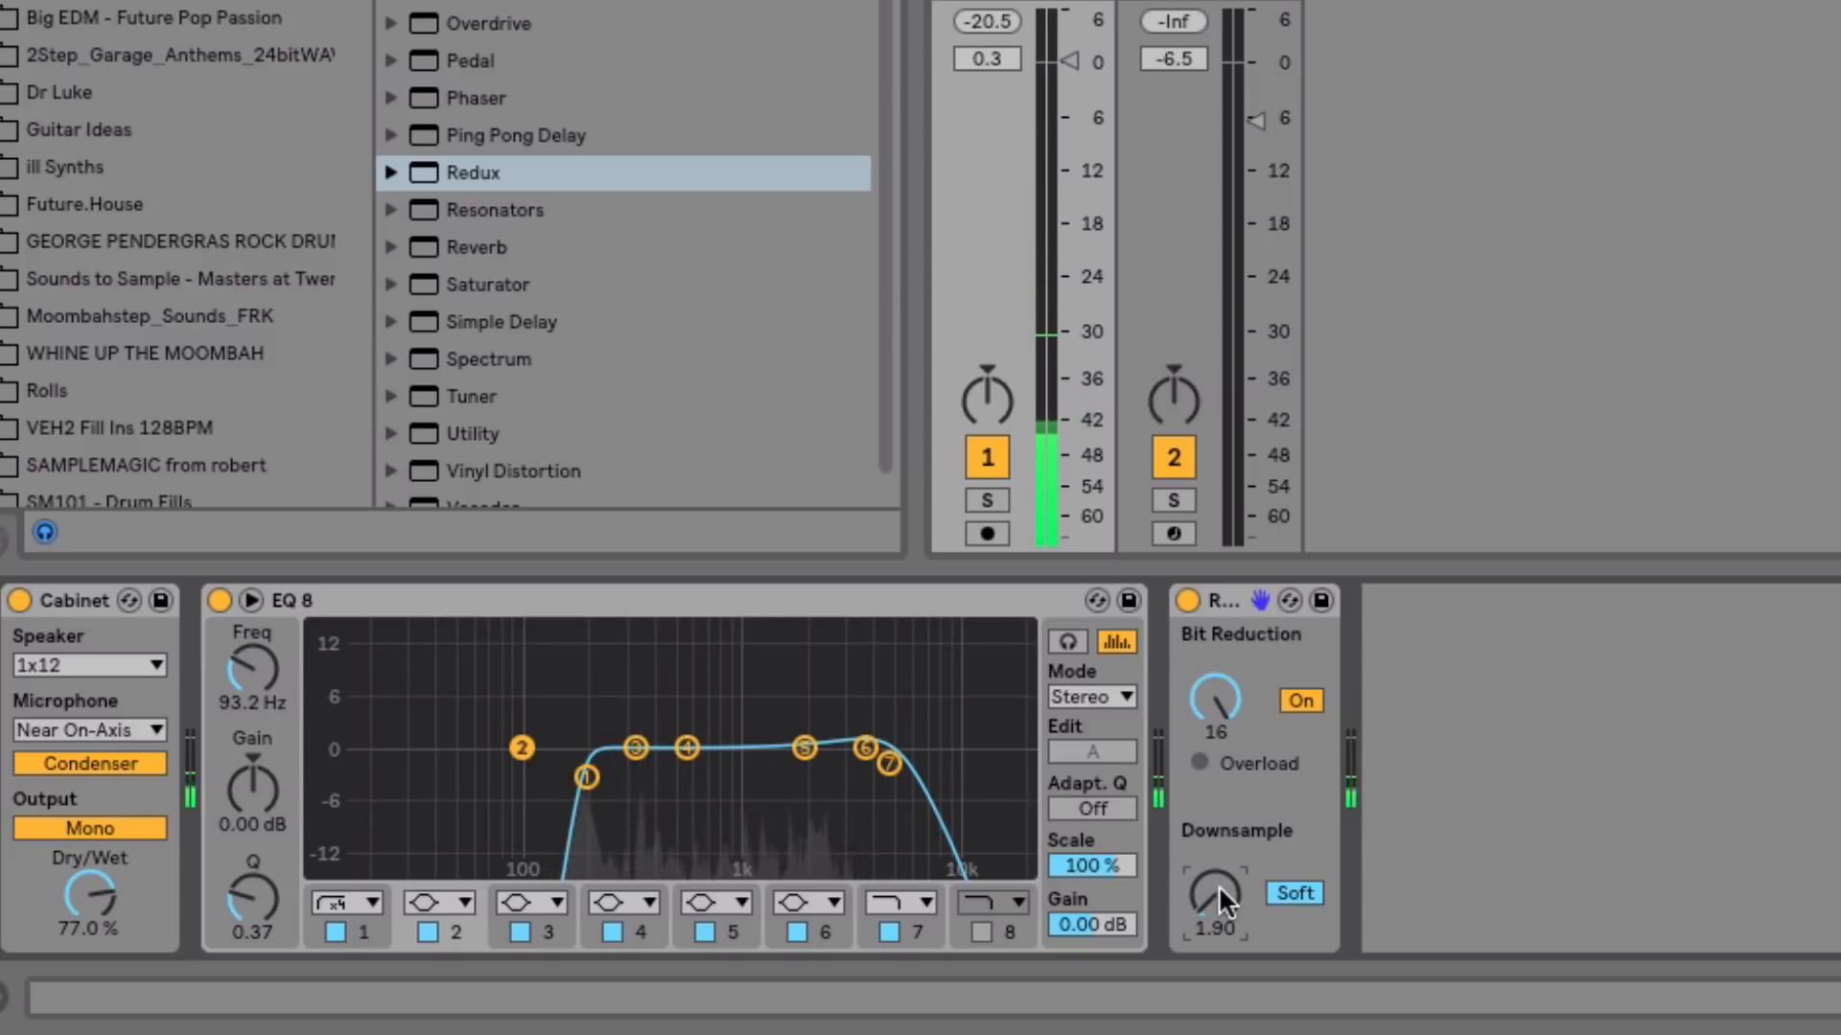
click(1290, 700)
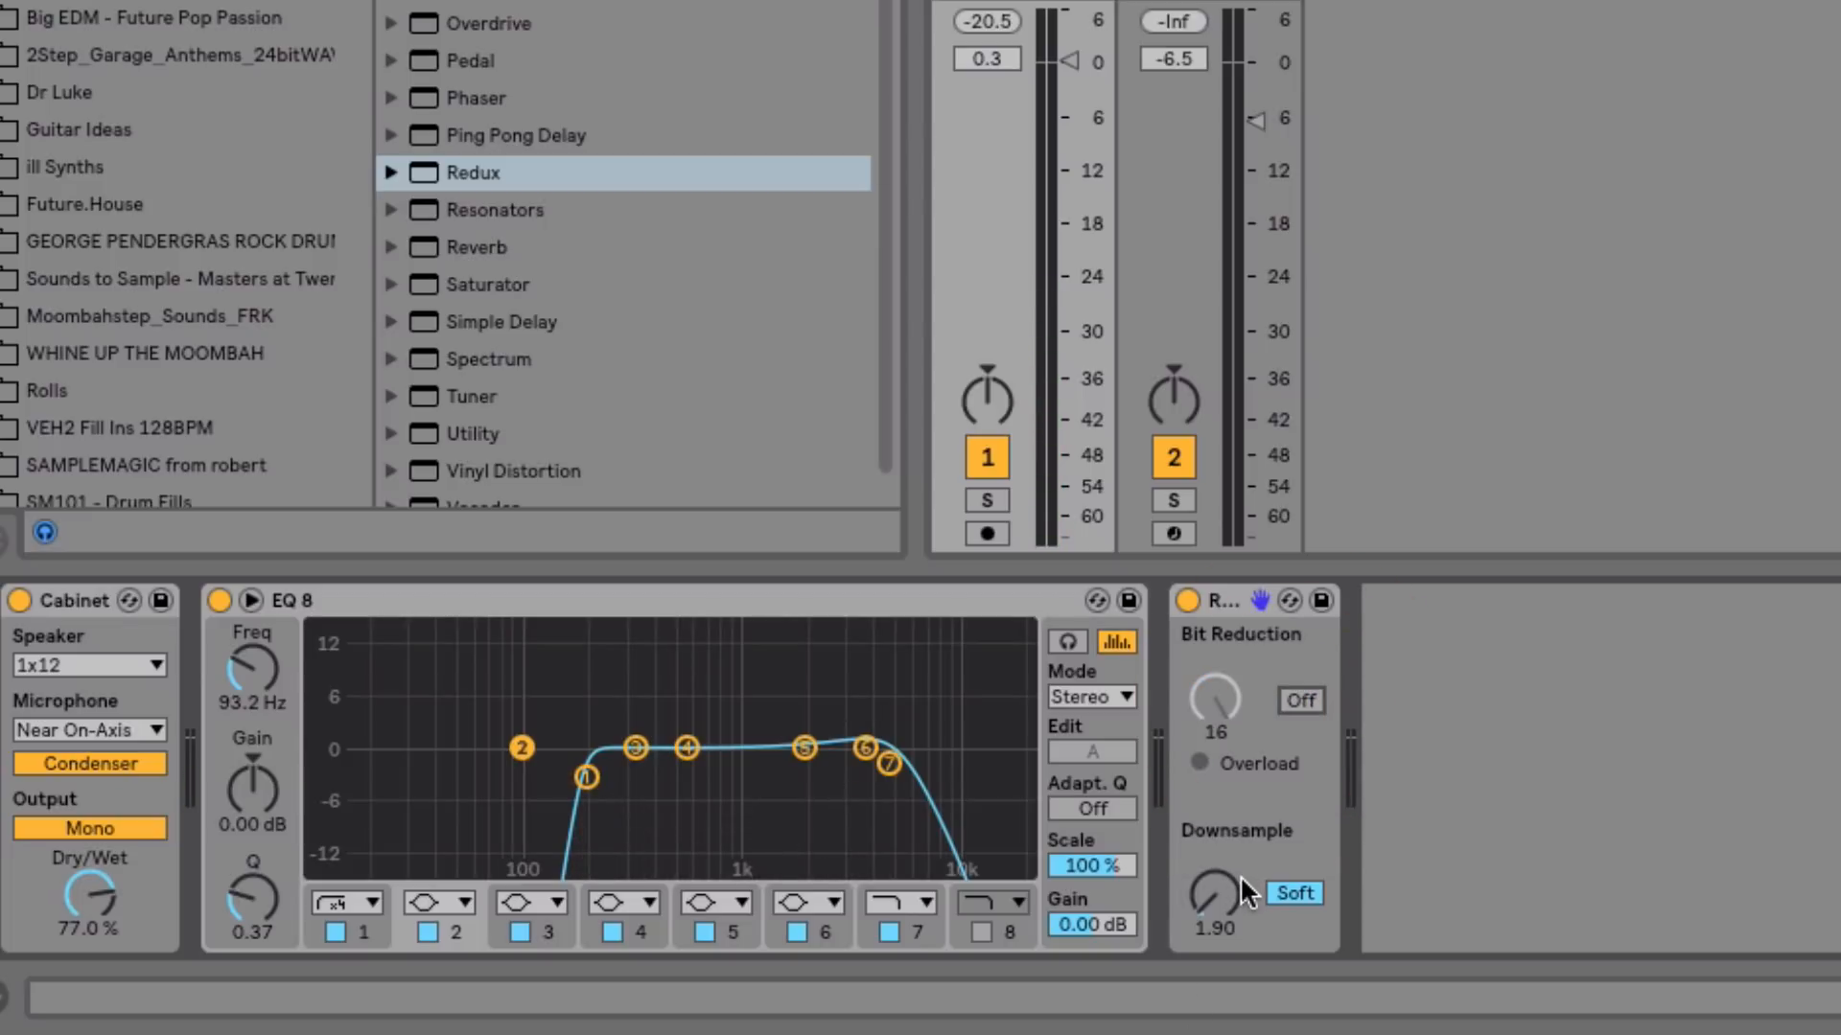
drag(1237, 876, 1237, 863)
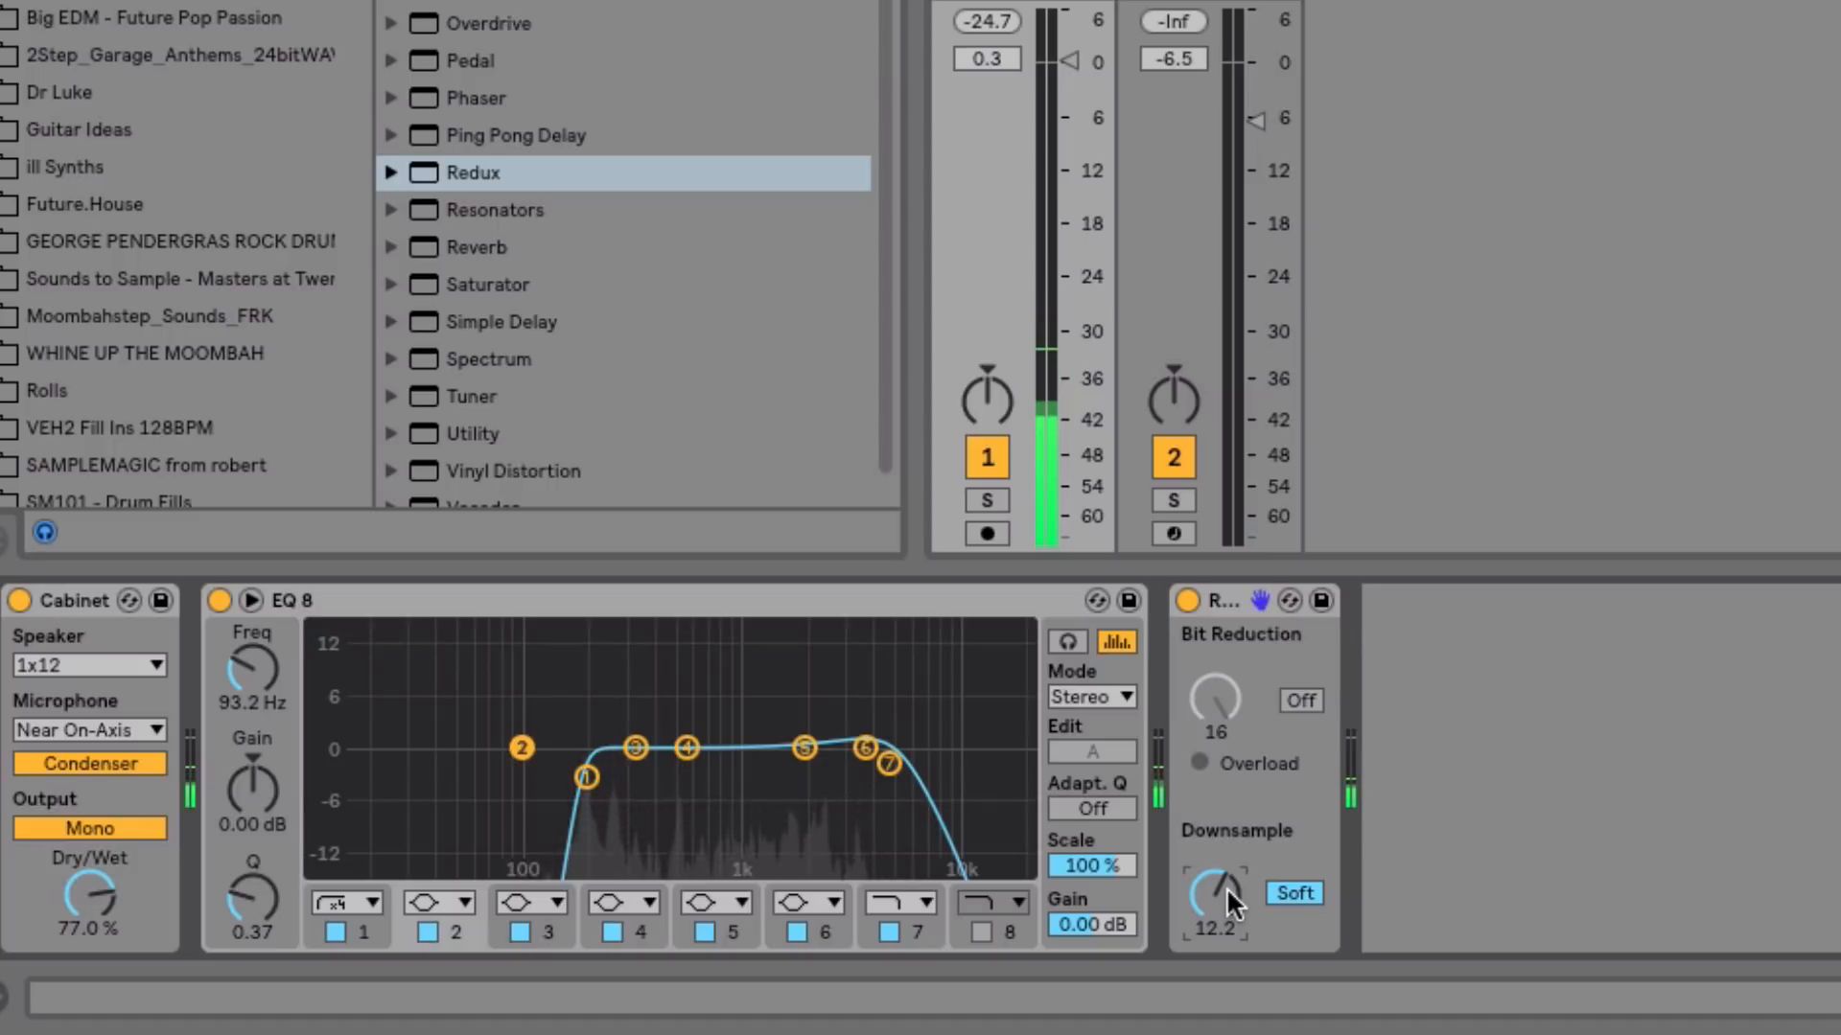
mouse_move(1227, 888)
mouse_down()
mouse_move(1227, 906)
mouse_move(1227, 887)
mouse_up()
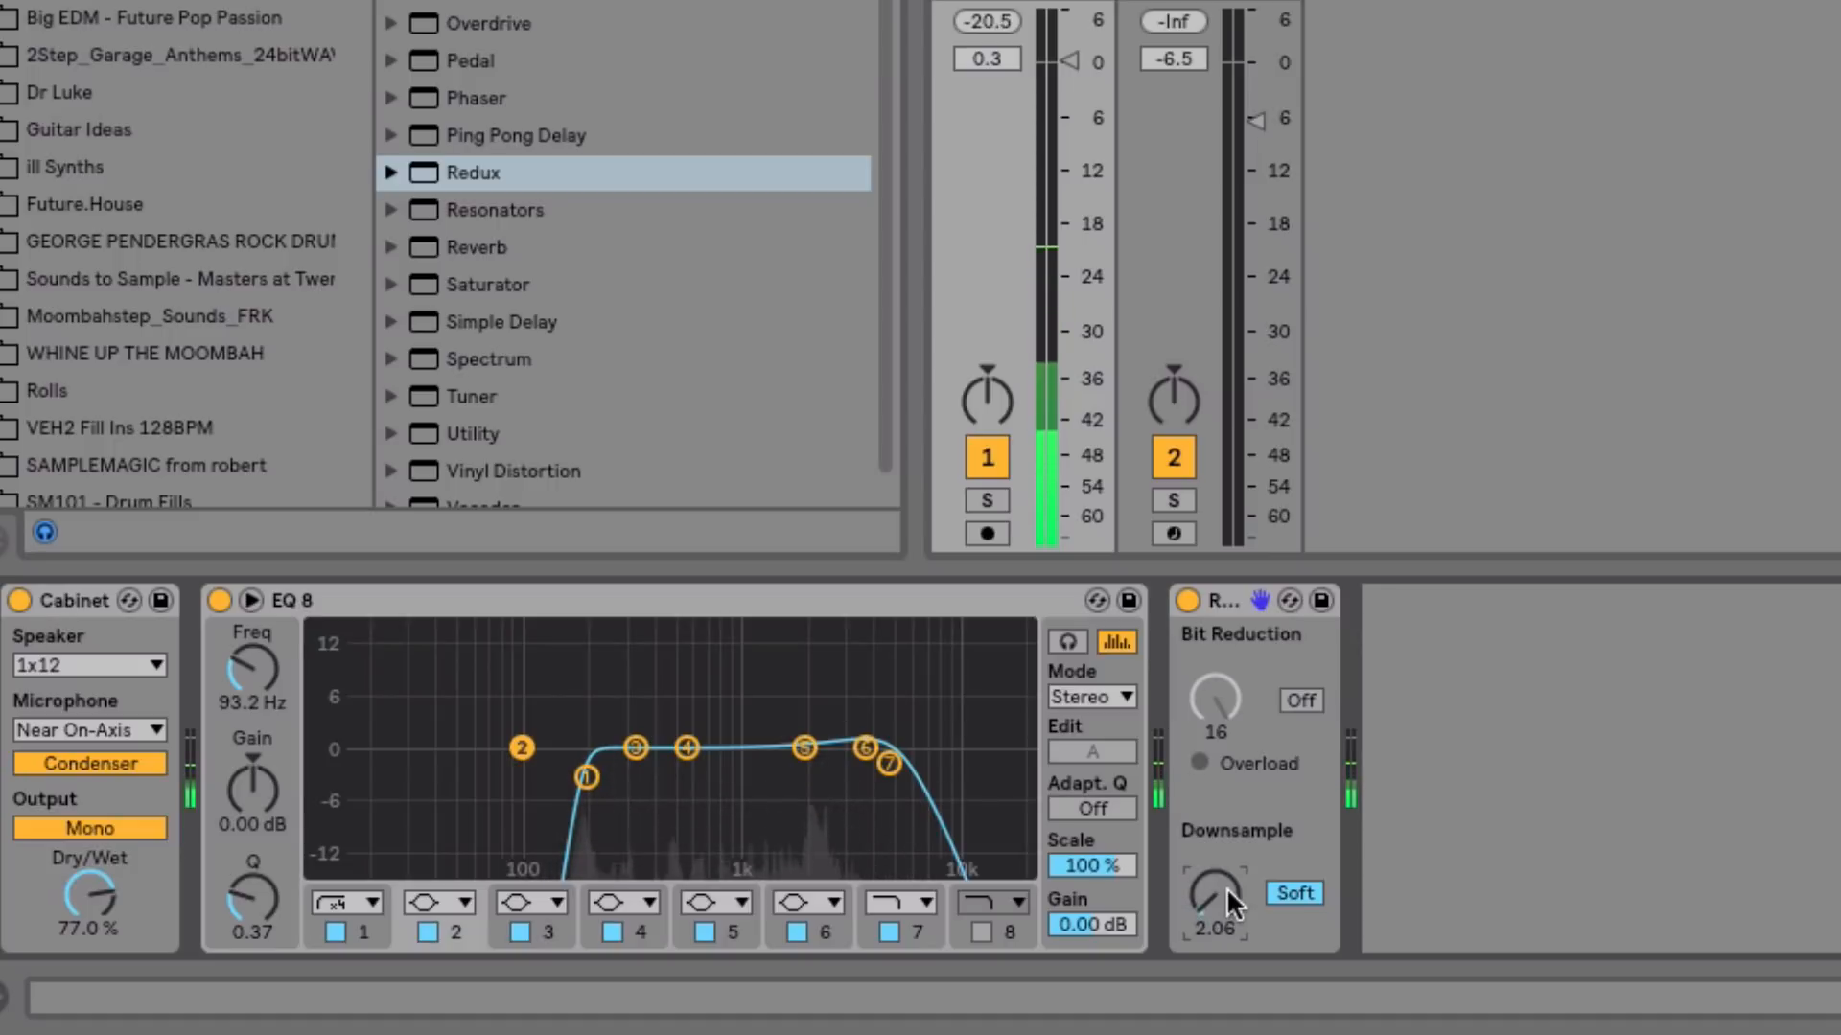
- Turn on Redux's bit reduction, try 14 bits before returning to 16, and set Downsample to 1.90
click(1296, 701)
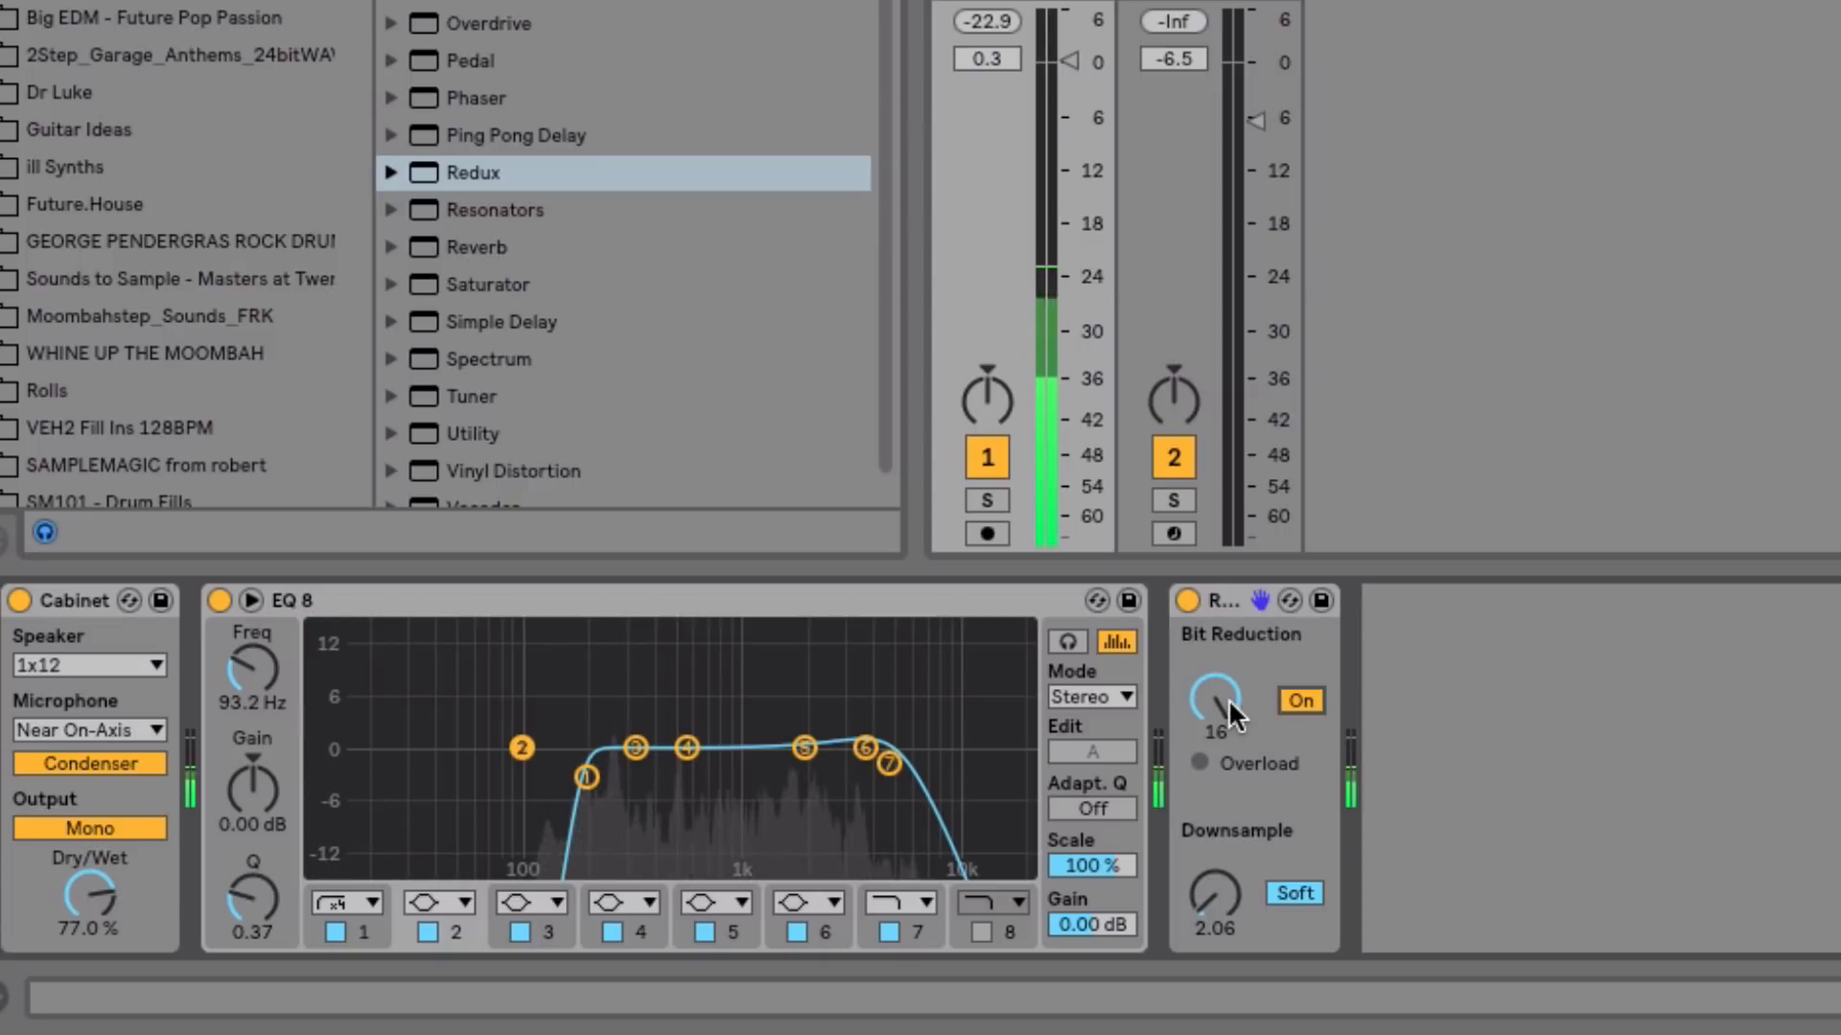
drag(1228, 698, 1228, 709)
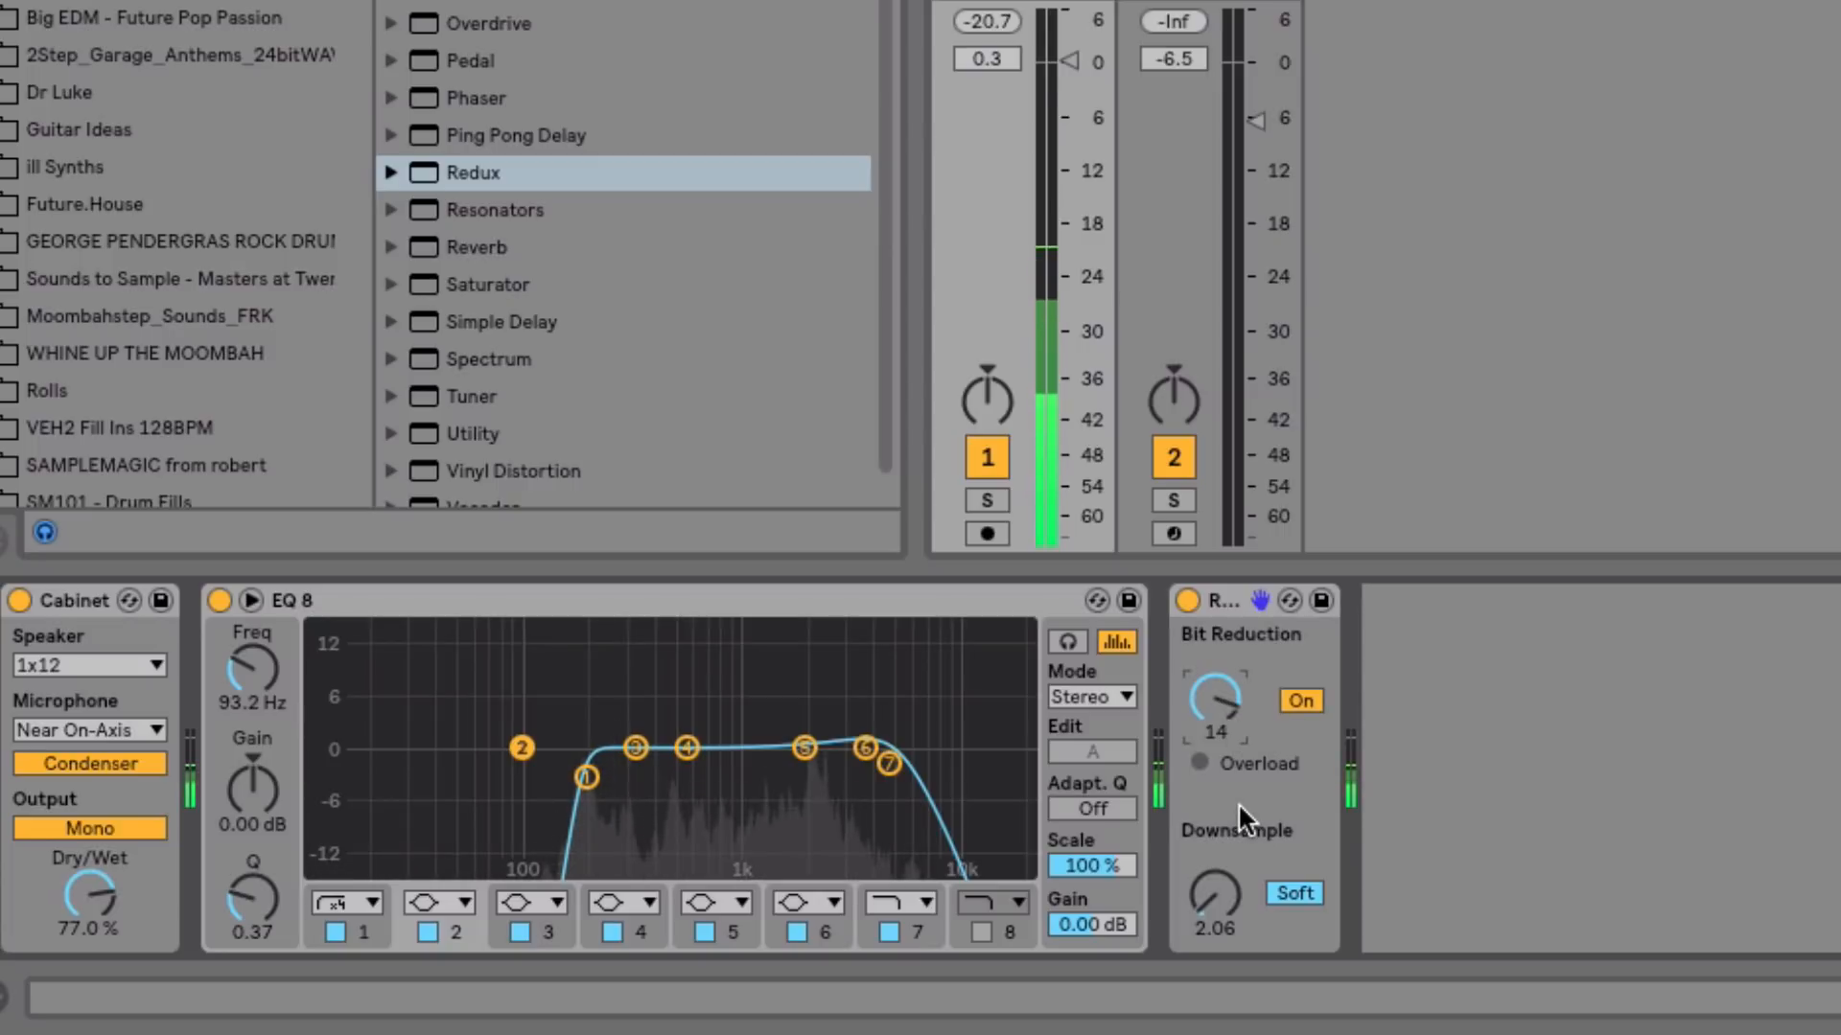
drag(1229, 899, 1229, 909)
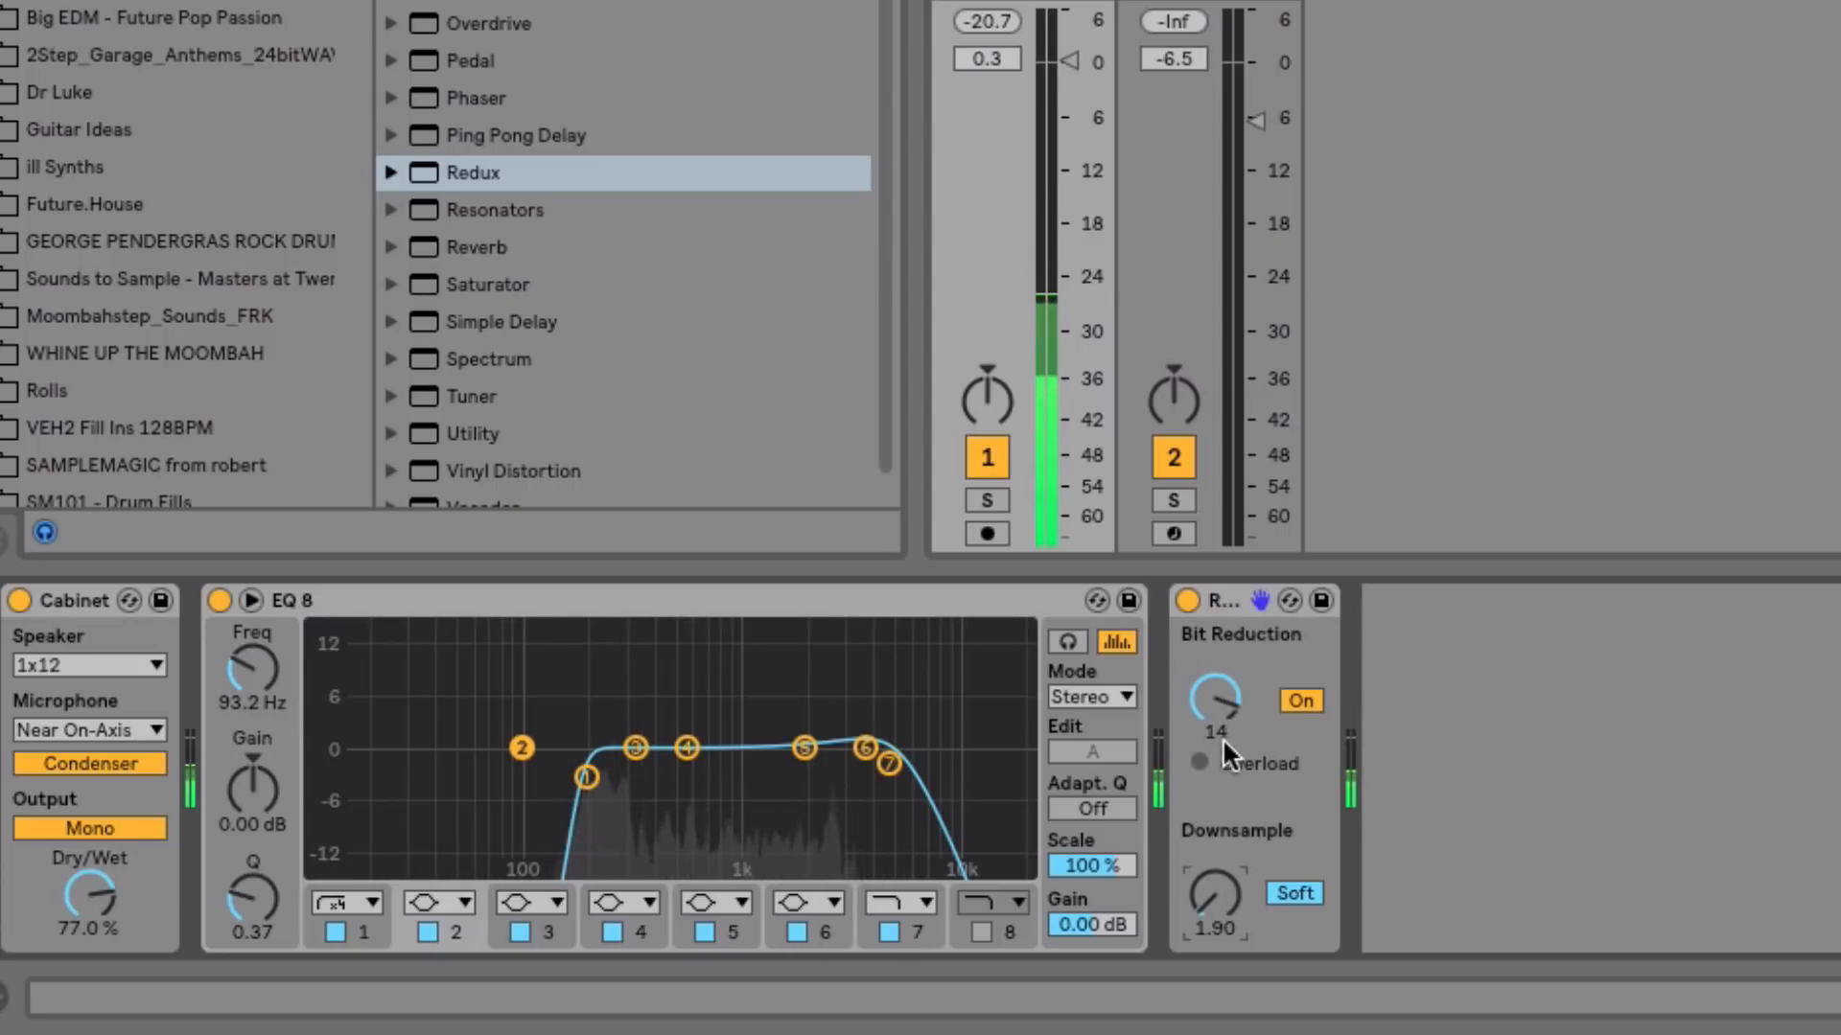
drag(1222, 712, 1223, 709)
click(1234, 590)
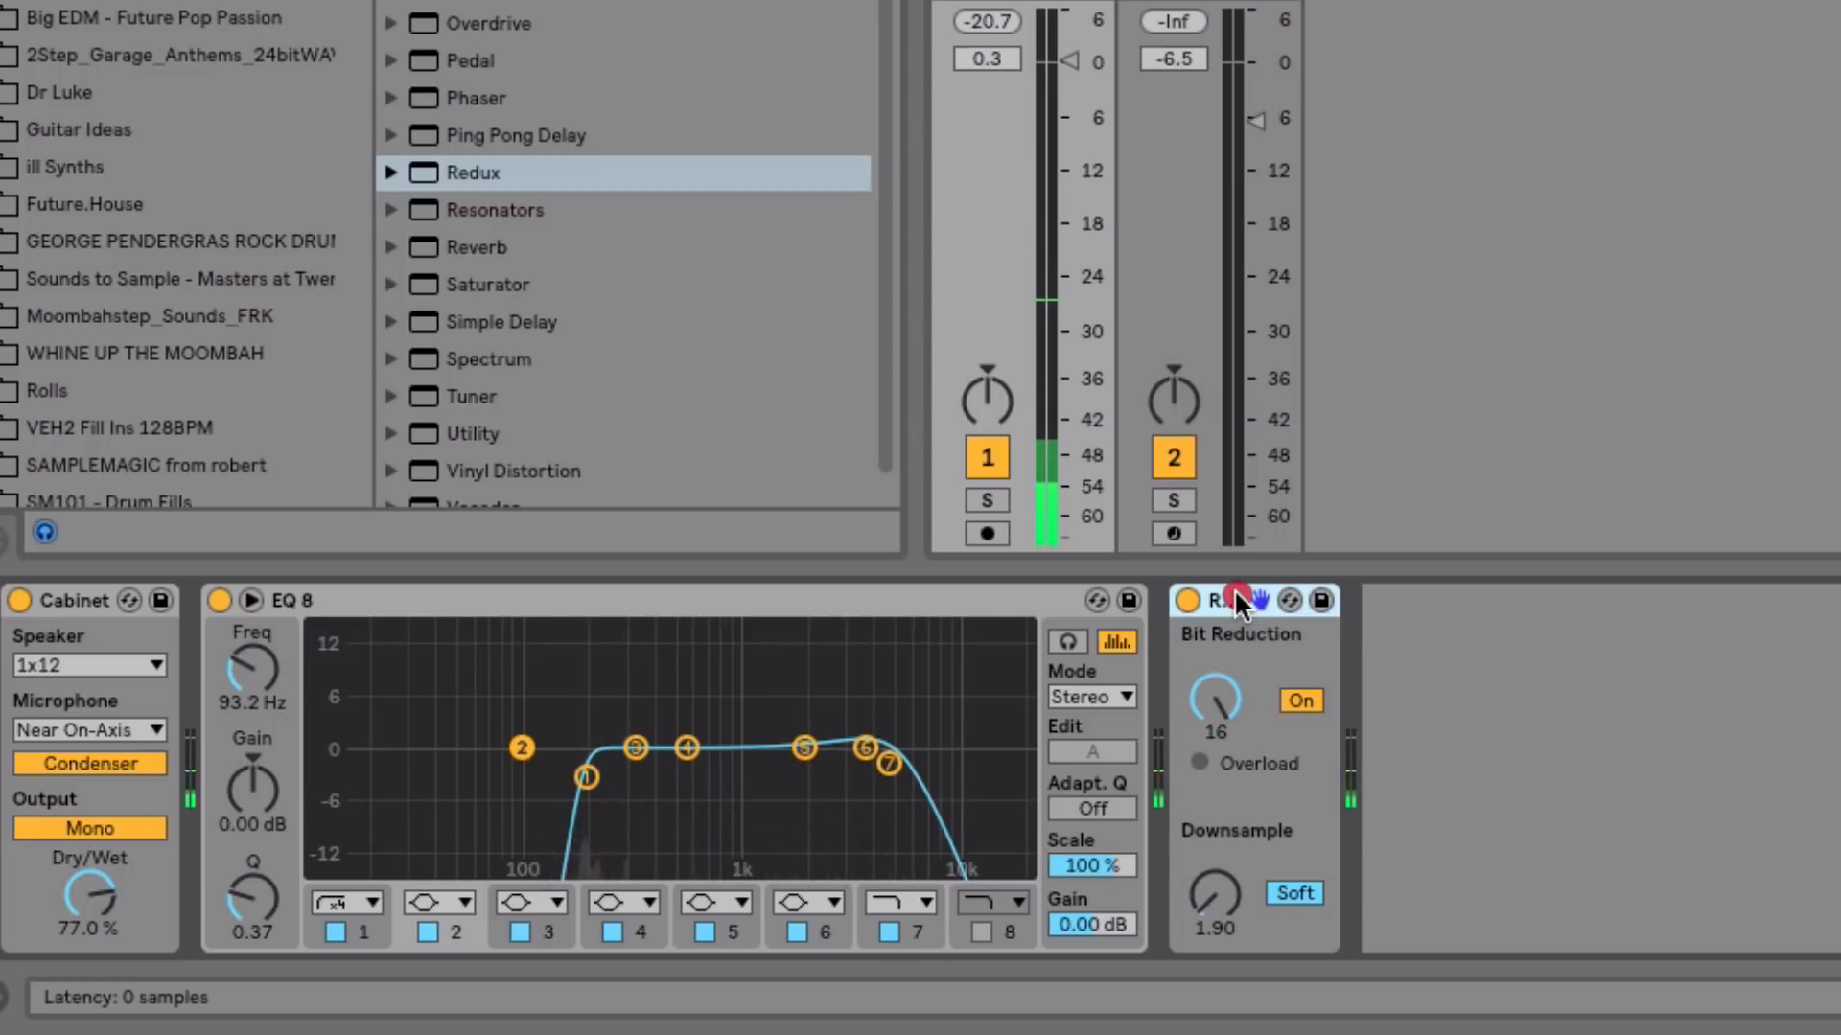
- Move Redux between Cabinet and EQ Eight, play the riff, and set Redux's Downsample to 1.00
drag(1233, 588, 307, 623)
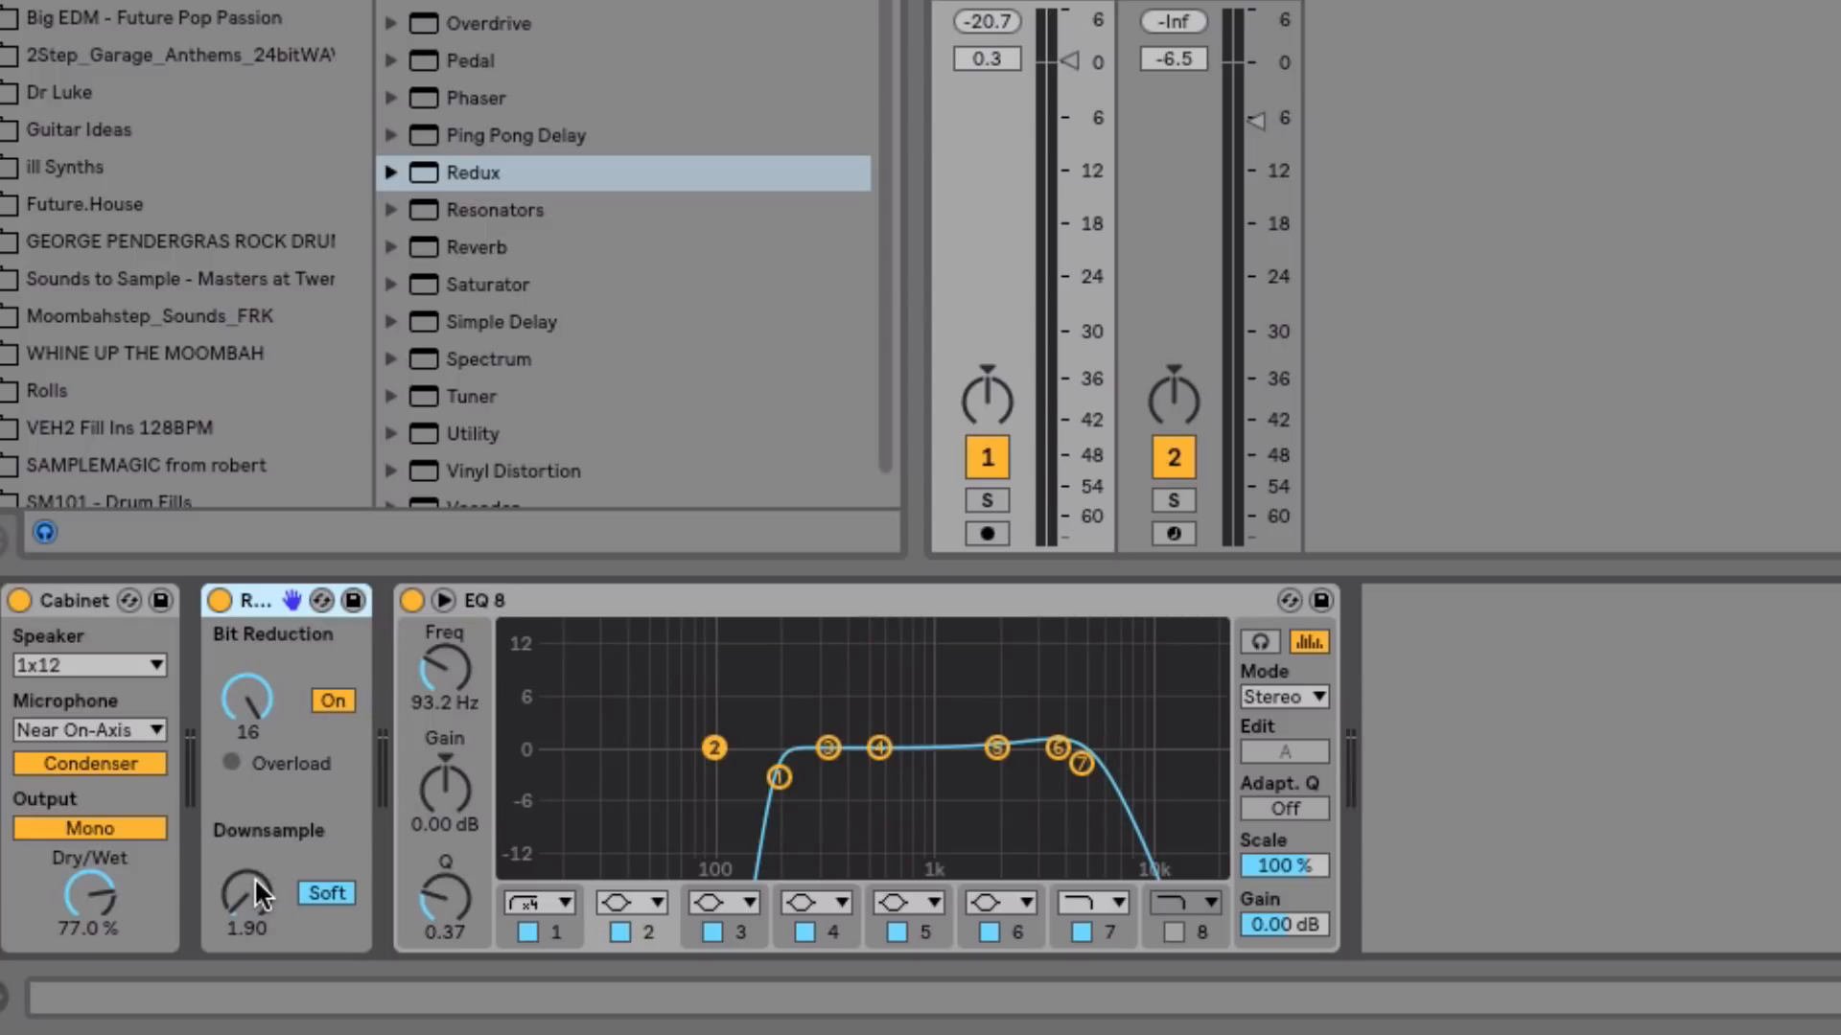
key(space)
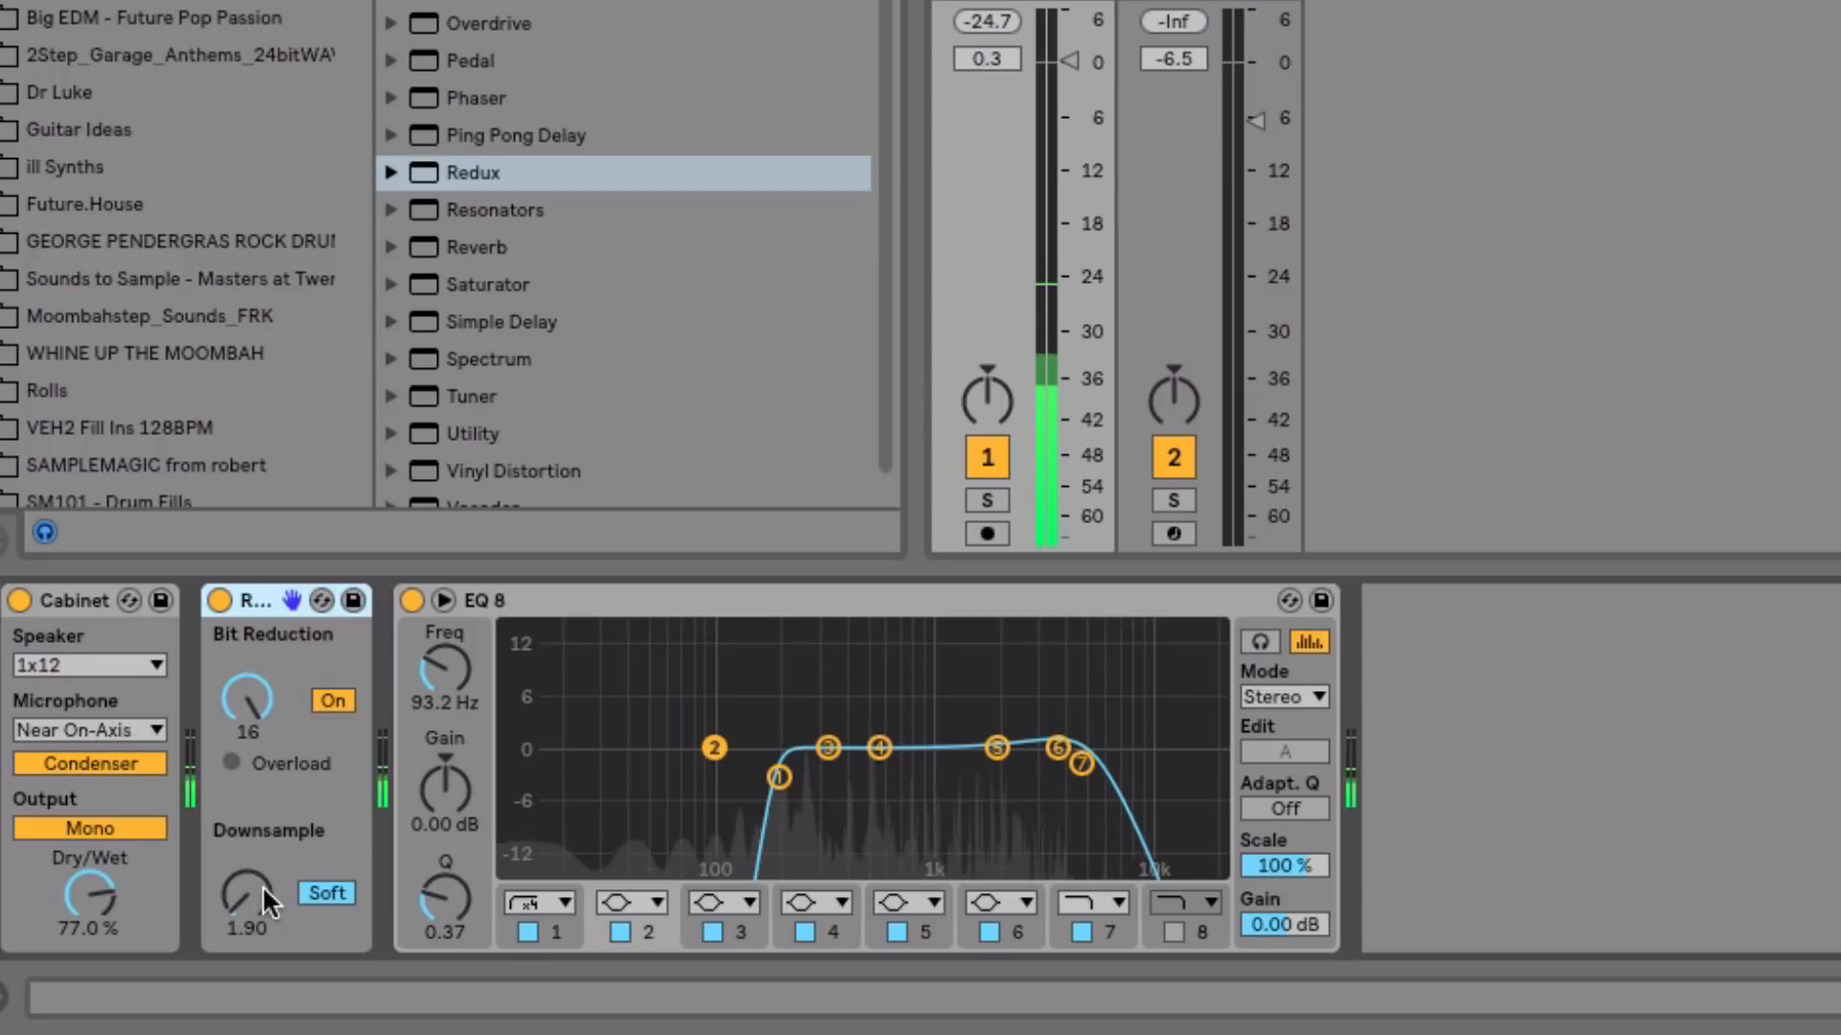
click(257, 888)
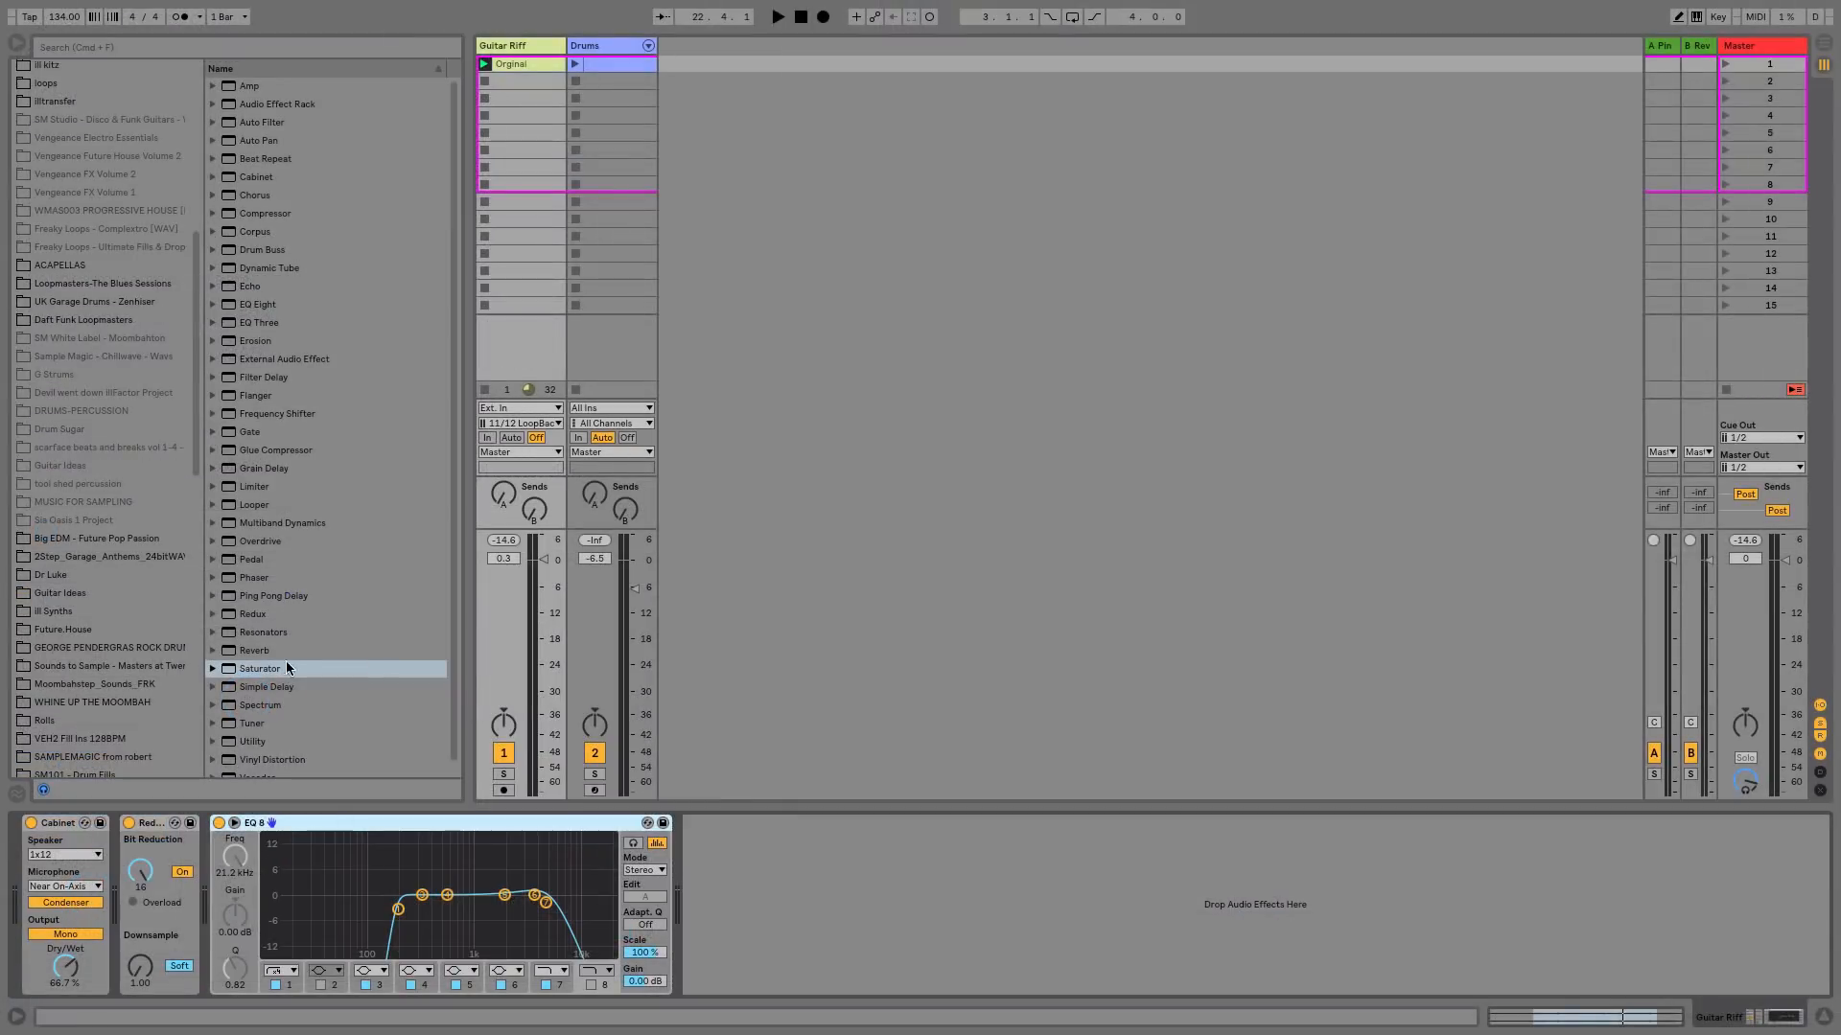
- Add Saturator after EQ Eight and raise its Drive to about 11.4 dB while the riff plays
drag(247, 673, 705, 848)
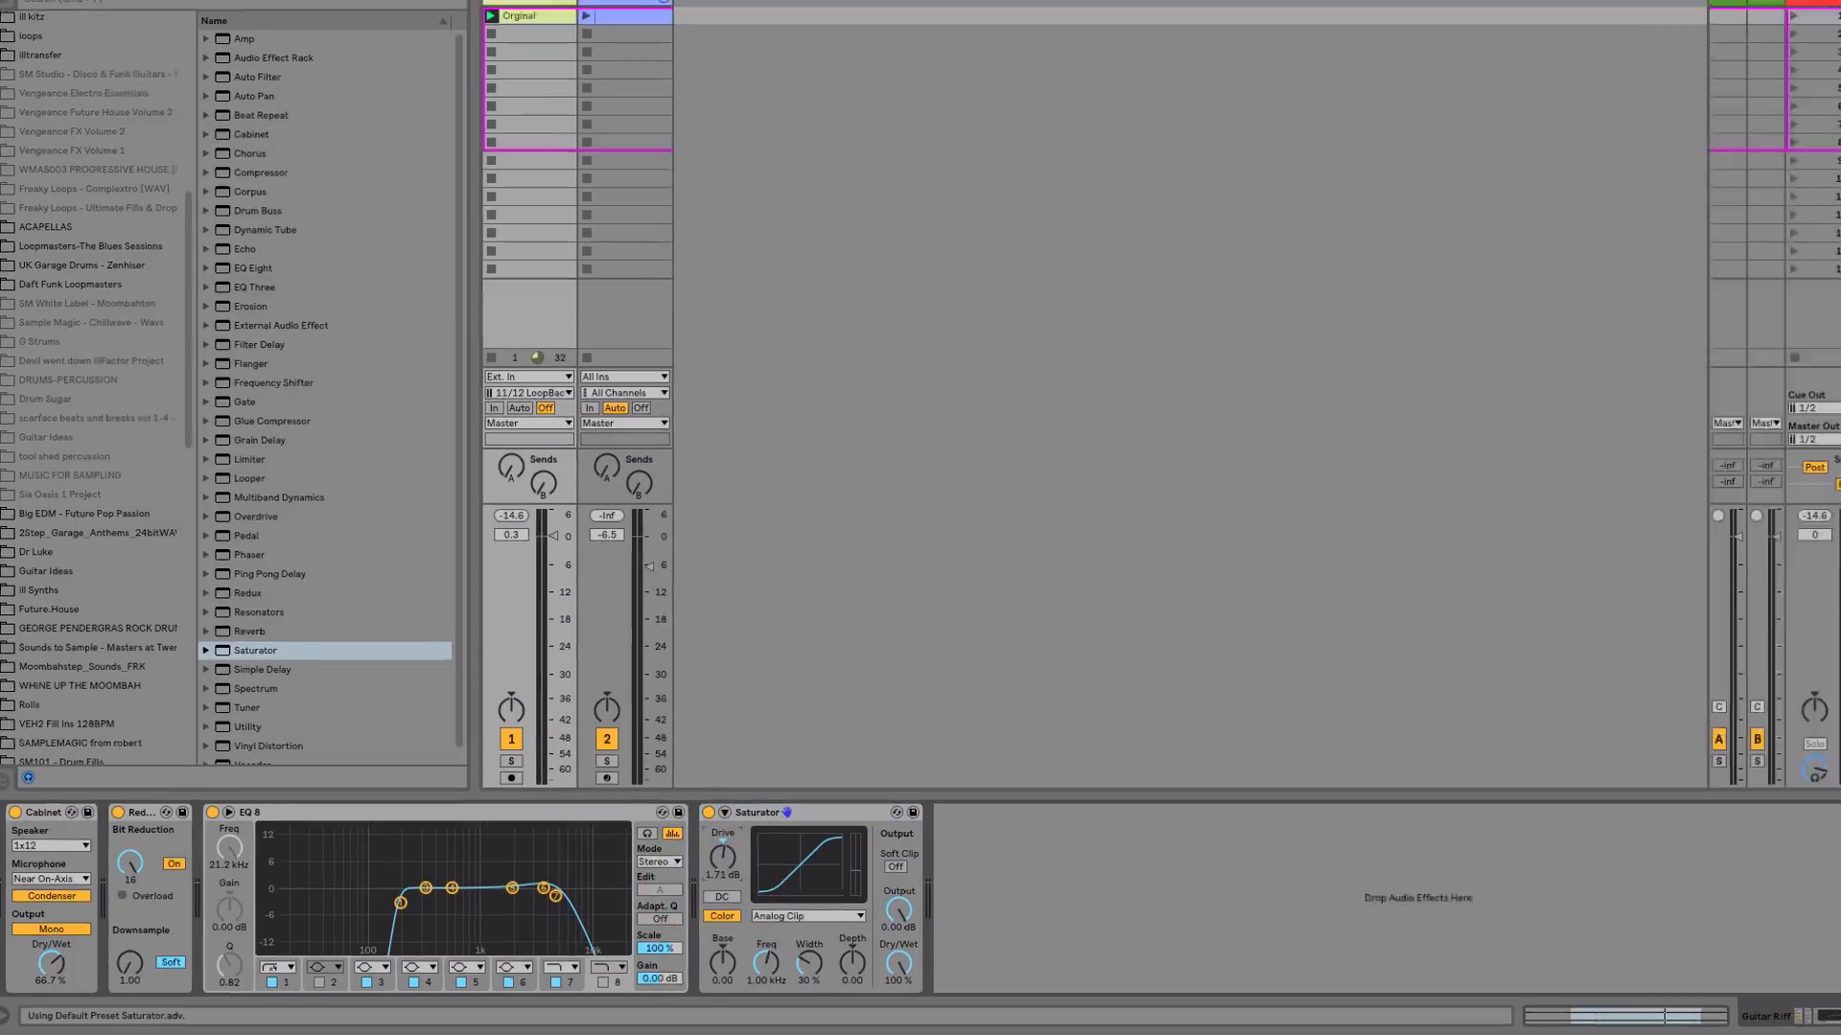
key(space)
mouse_move(975, 746)
mouse_down()
mouse_move(974, 729)
mouse_move(974, 746)
mouse_up()
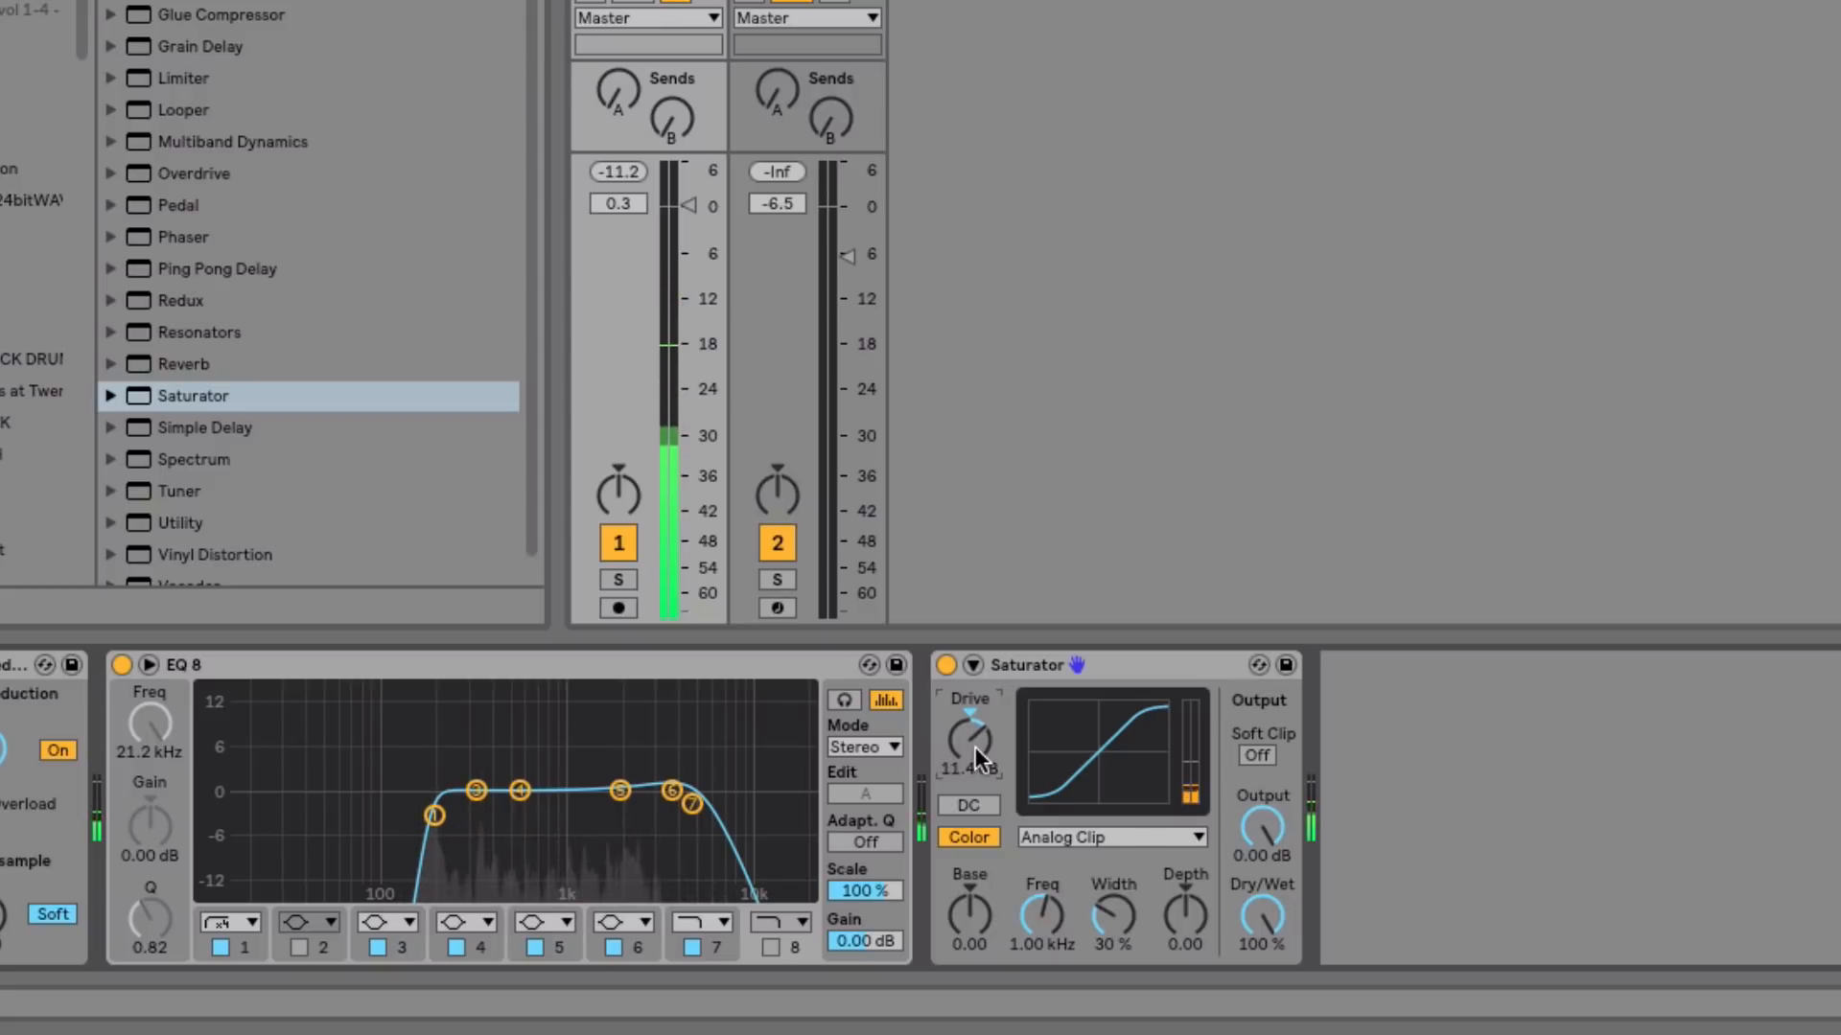
key(space)
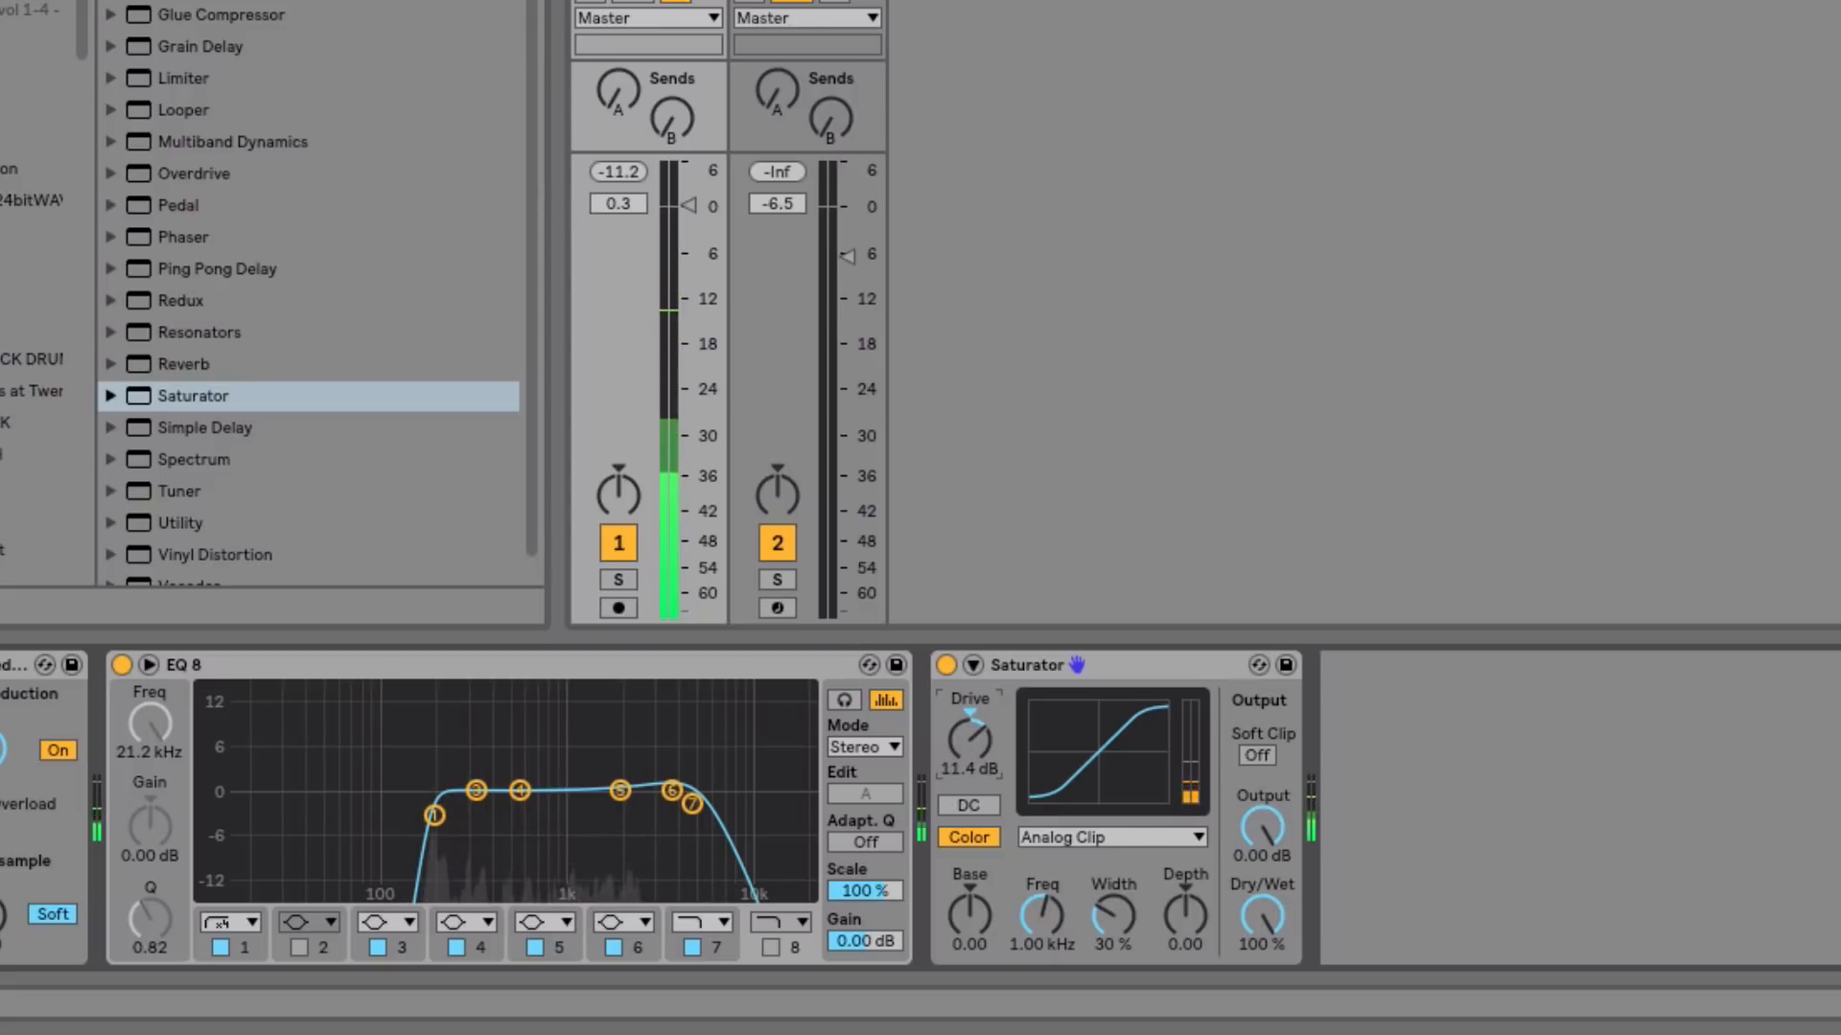
- Add a Compressor after Saturator with ratio 2.42:1, threshold -17.9 dB, attack 0.67 ms and release 98.7 ms
drag(201, 2, 1206, 764)
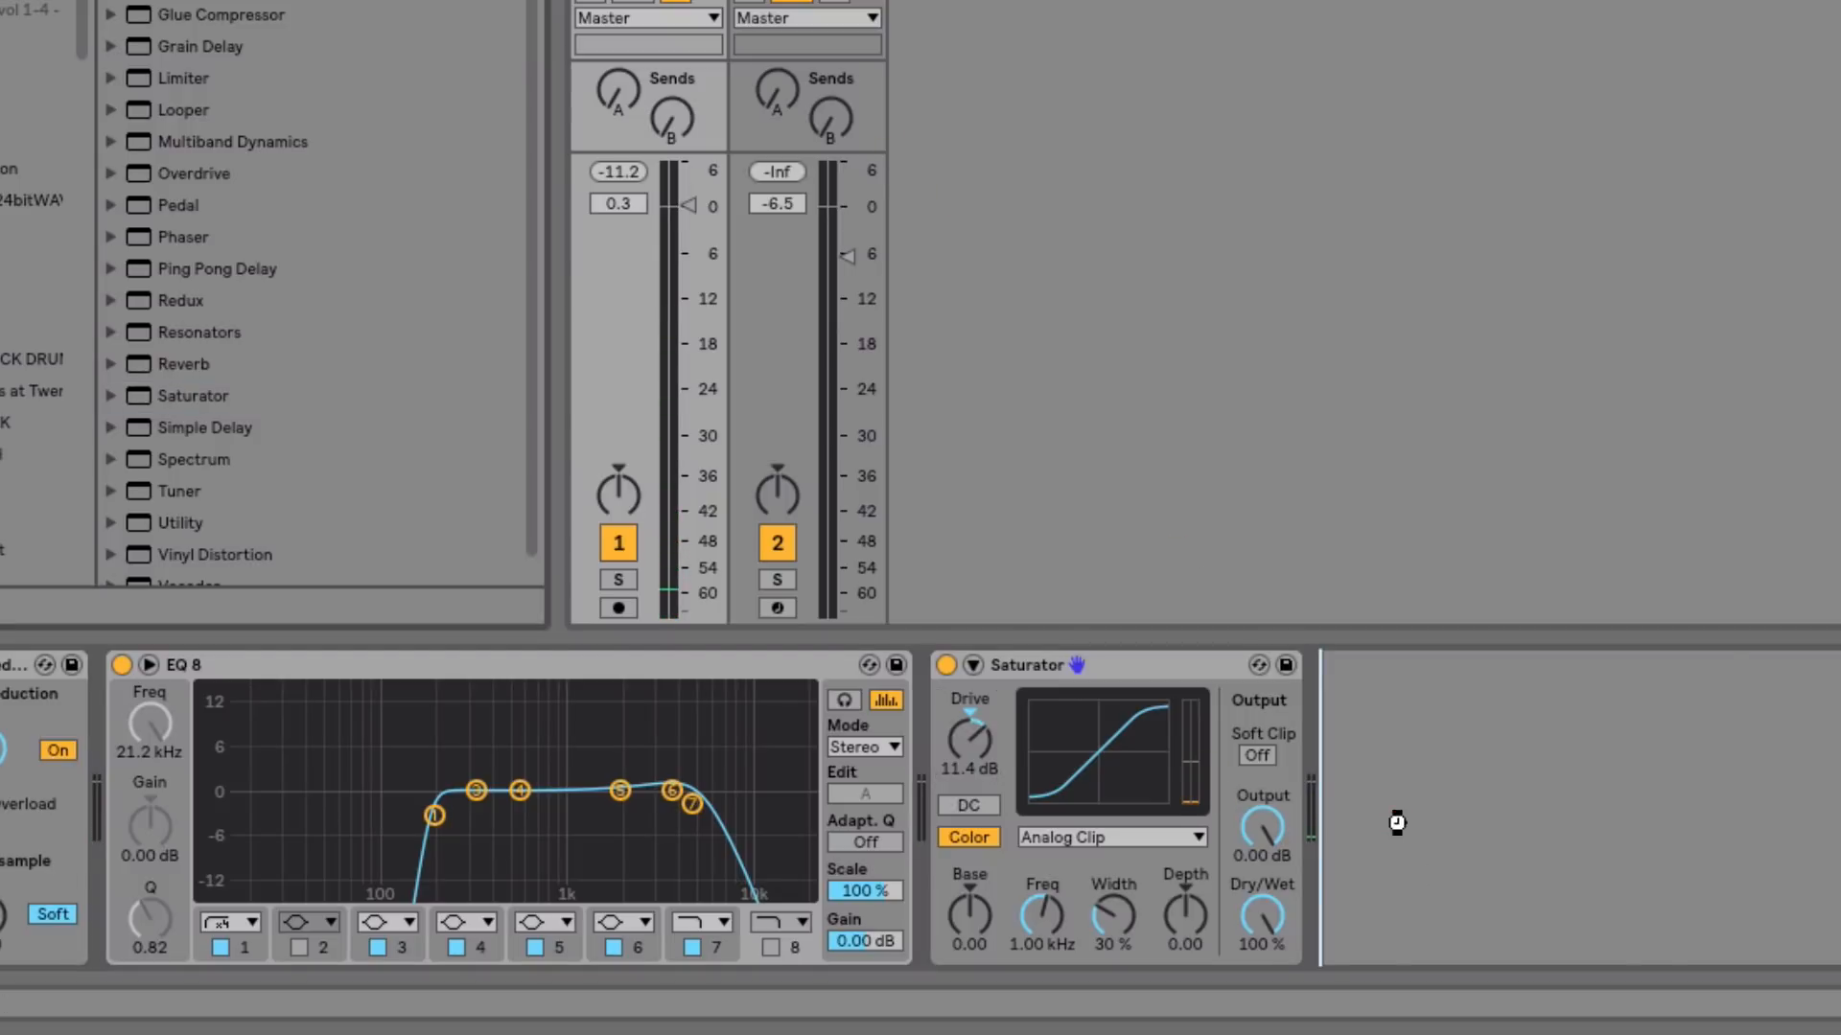
drag(1397, 823, 1396, 822)
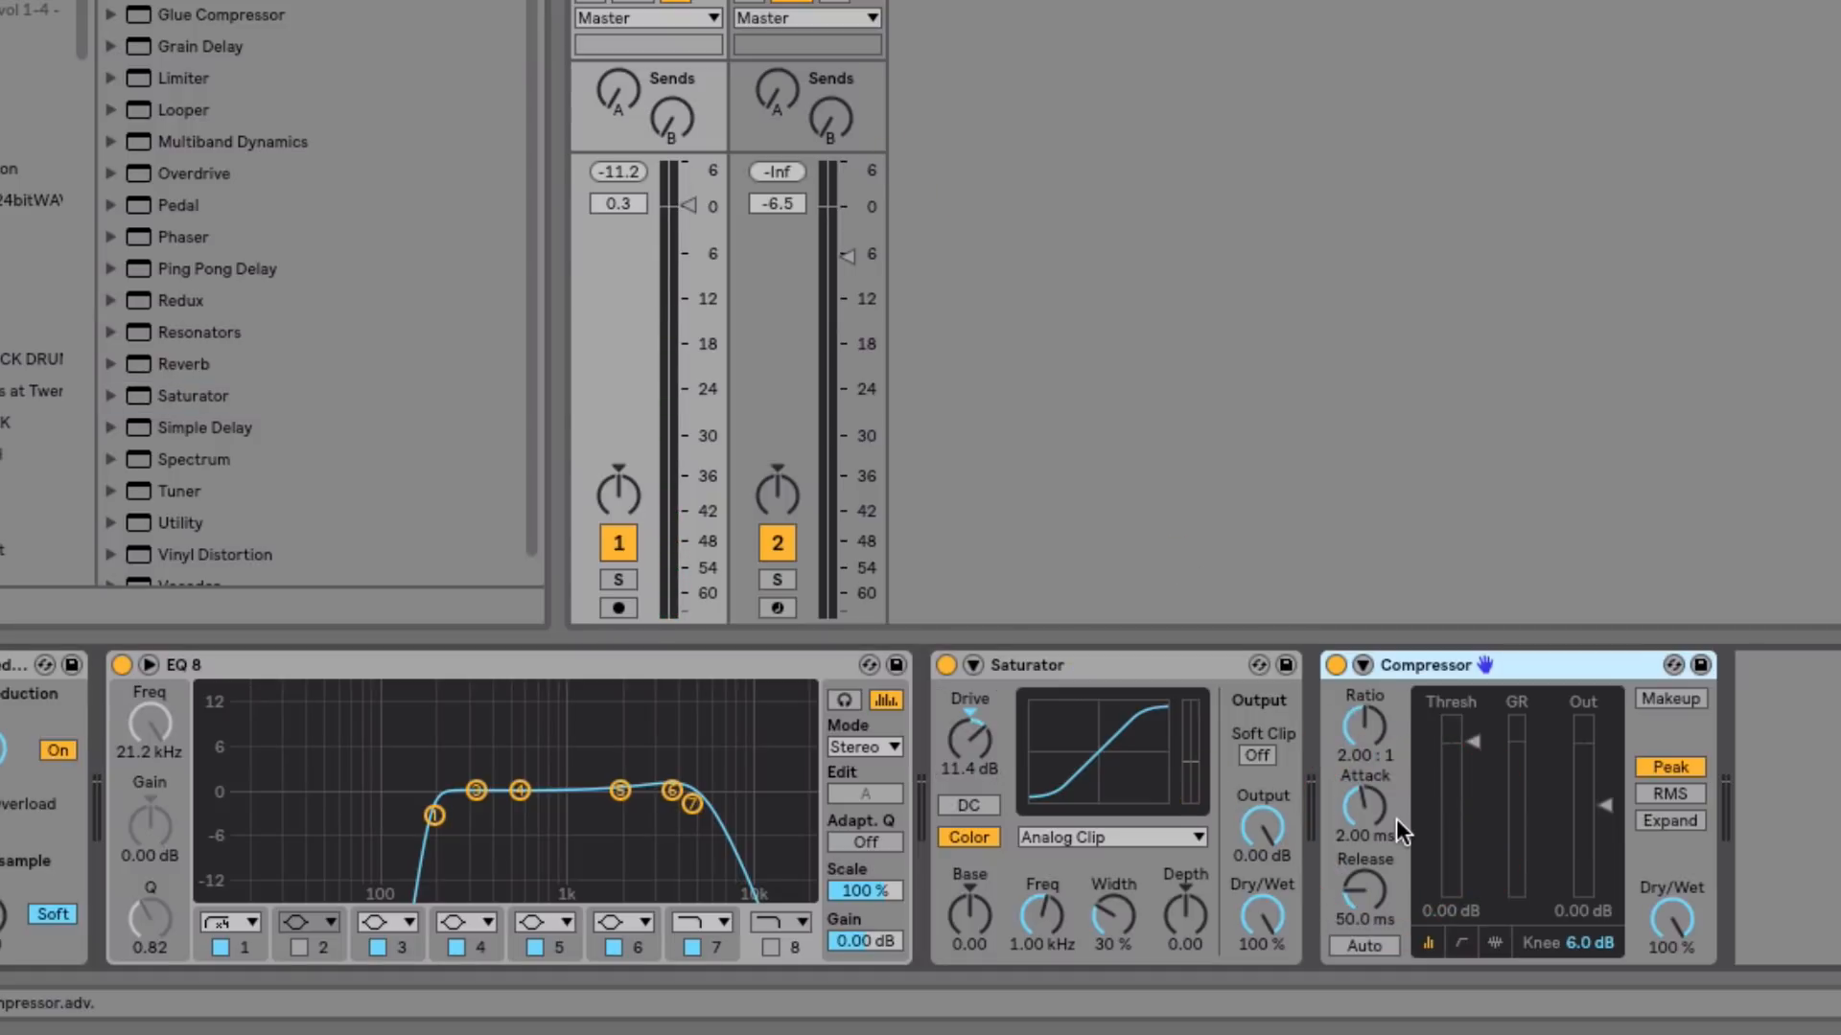
key(space)
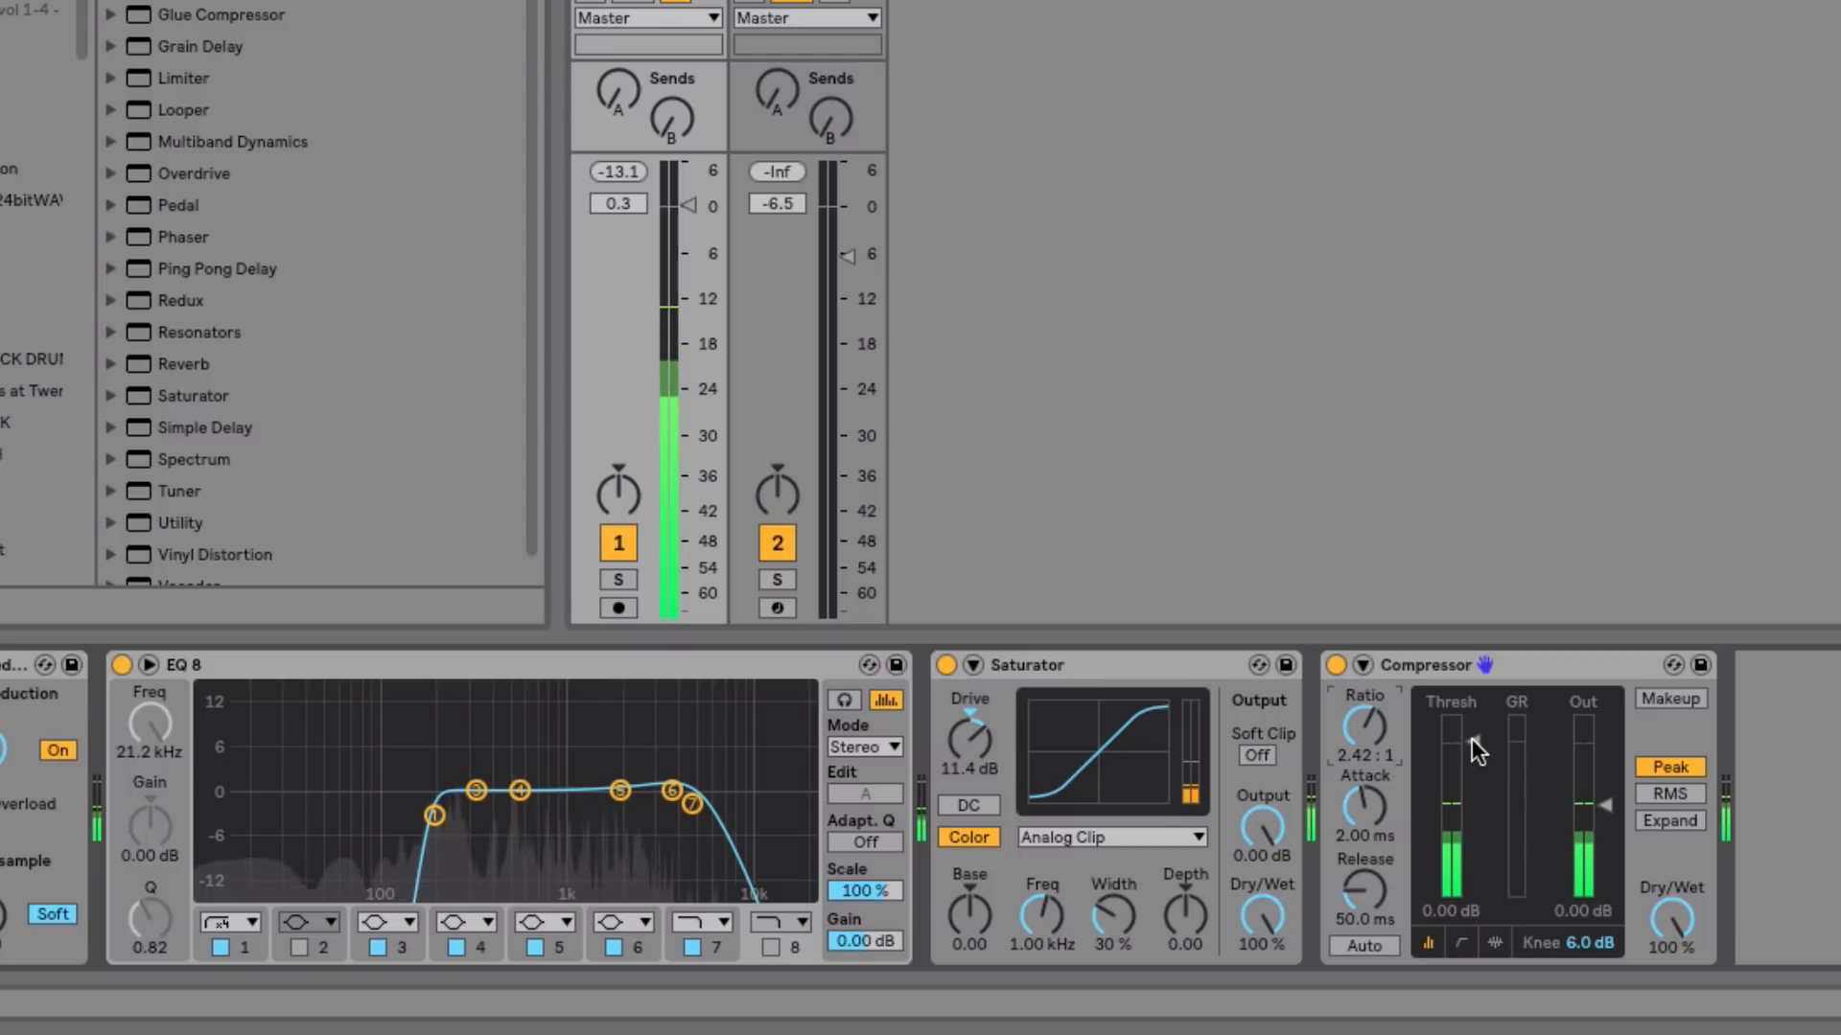
drag(1470, 739, 1469, 826)
drag(1358, 814, 1371, 849)
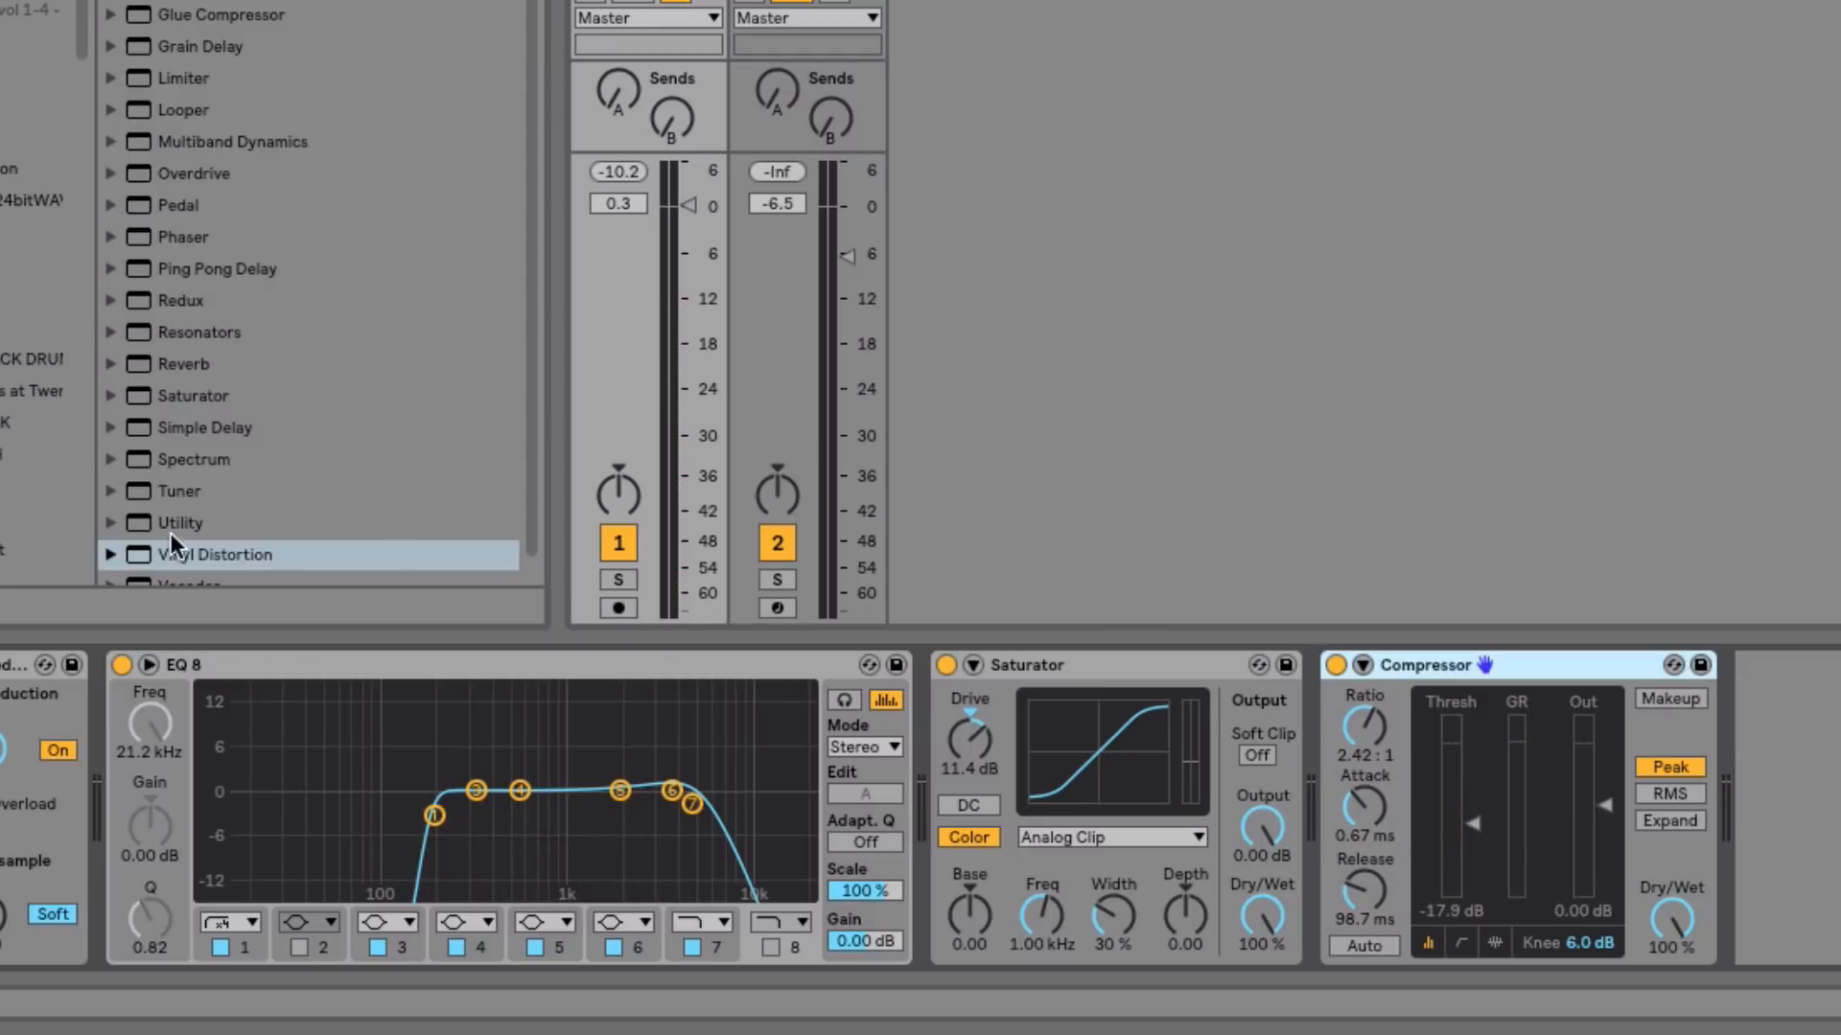
- Add Vinyl Distortion after the Compressor and set its crackle density to 13.5 and crackle volume to 0.04
drag(185, 561, 1721, 719)
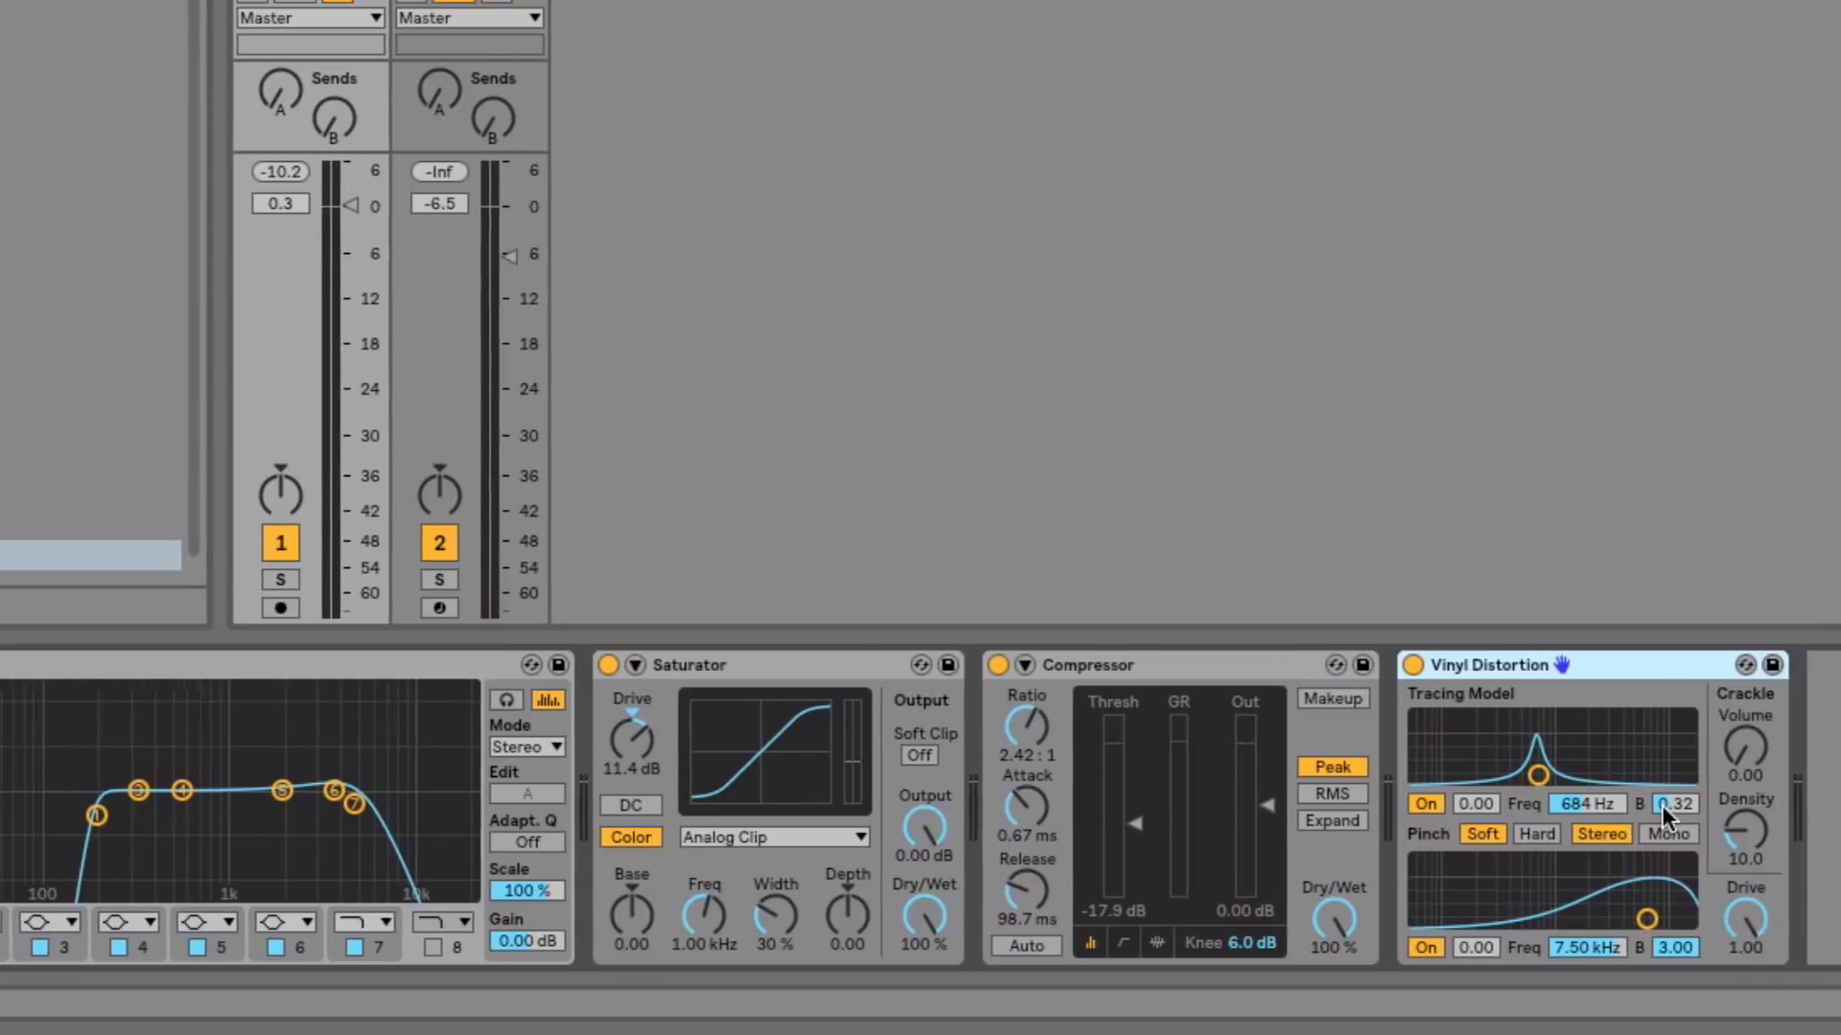
key(space)
drag(1655, 860, 1658, 836)
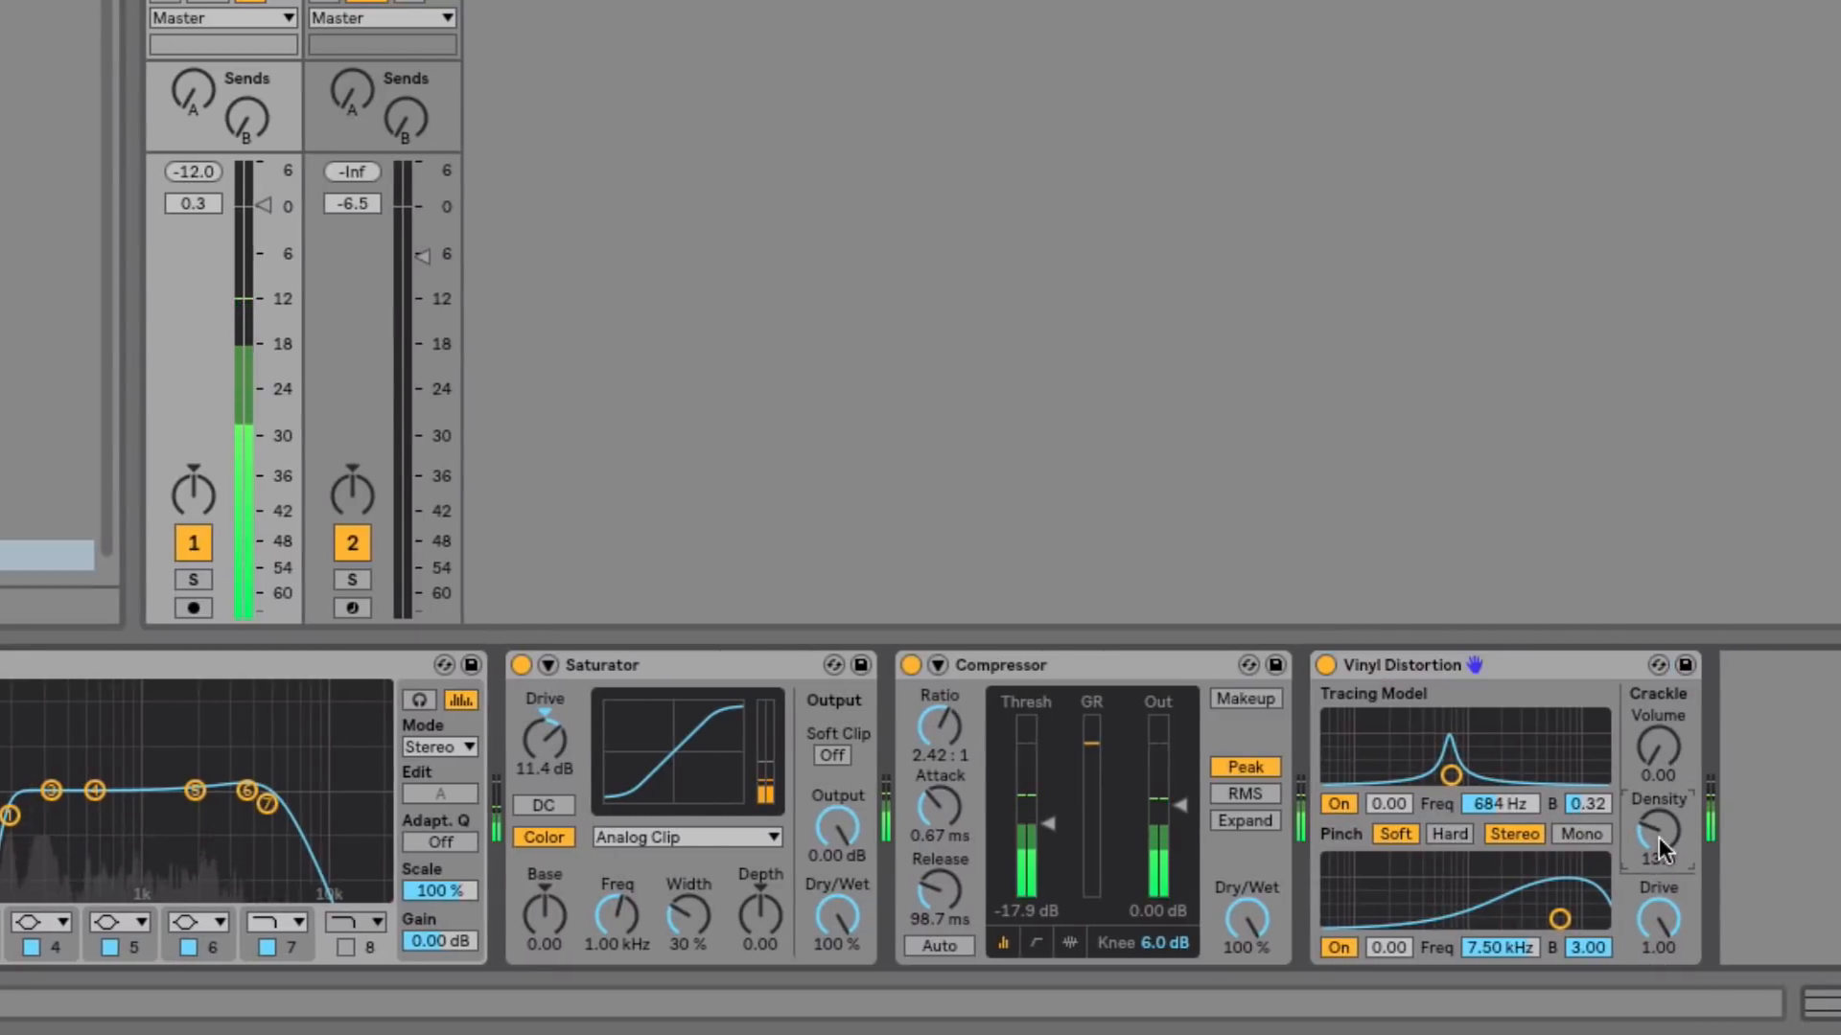
drag(1660, 769, 1660, 763)
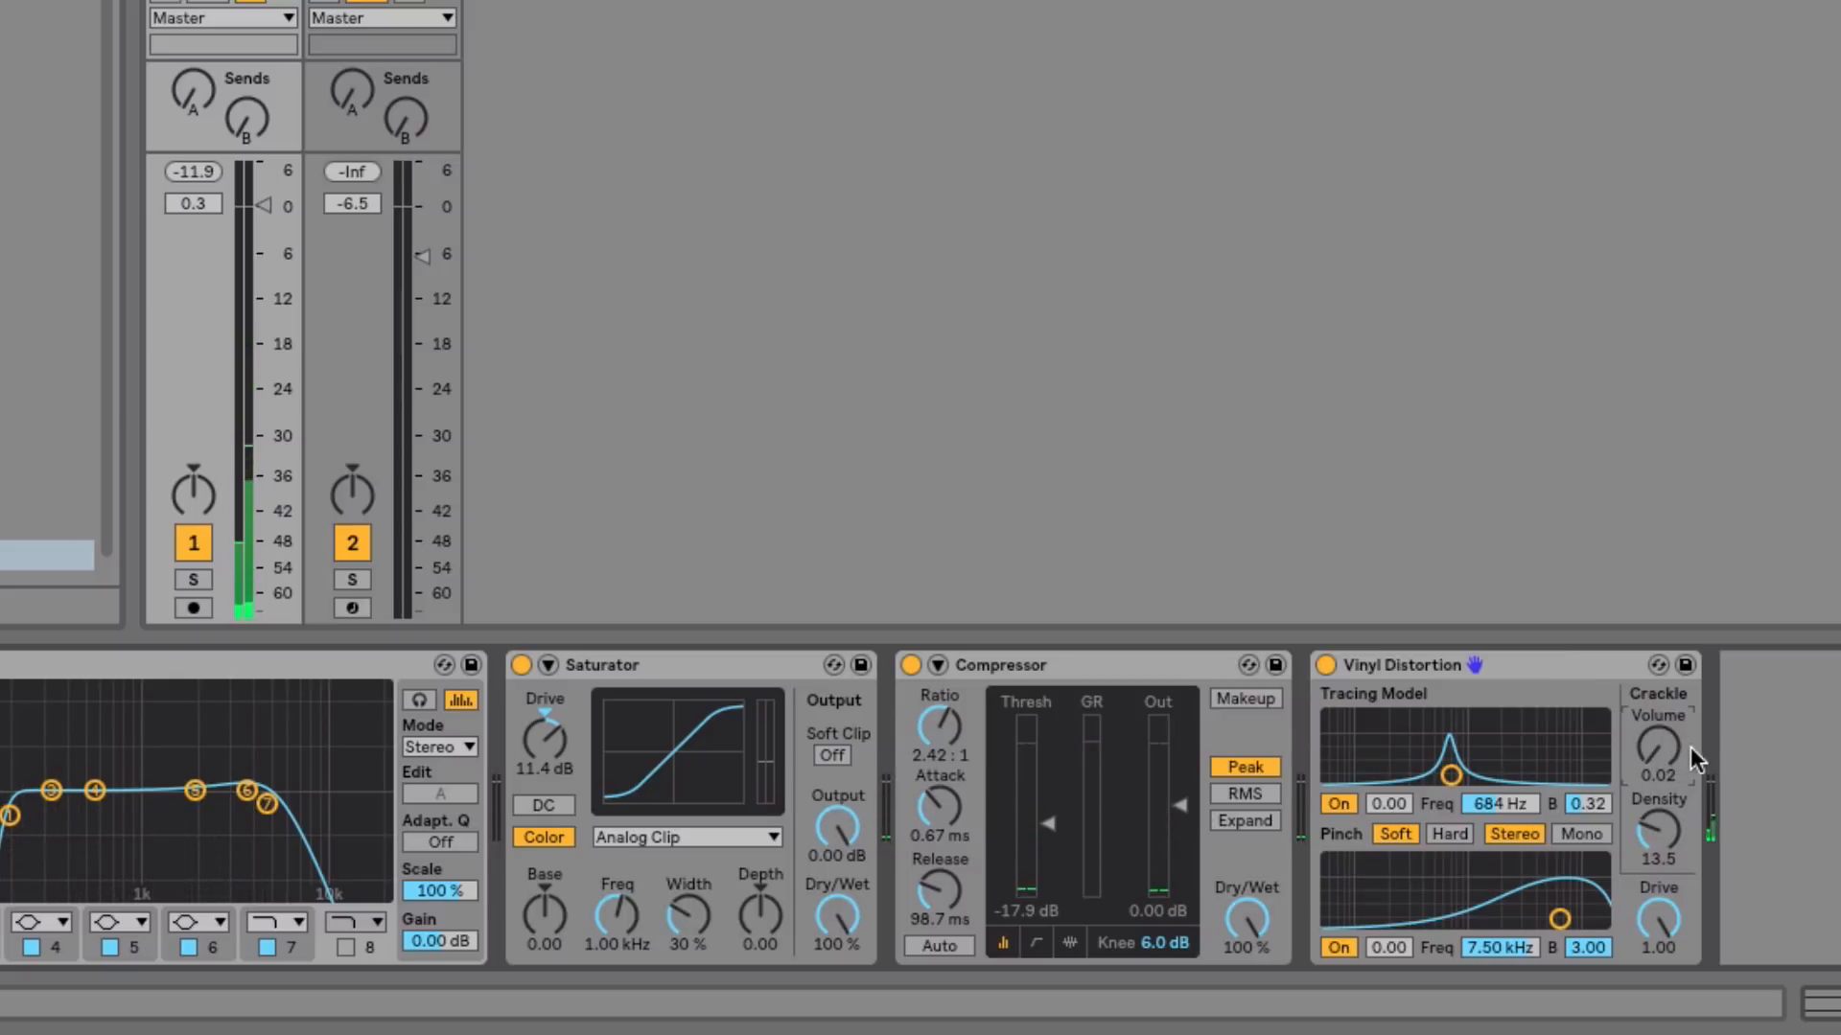
mouse_move(1670, 745)
mouse_down()
mouse_move(1670, 700)
mouse_move(1670, 744)
mouse_up()
- Adjust Vinyl Distortion: tracing model 0.21 at 2.01 kHz, pinch 0.03 at 7.76 kHz, crackle volume 0.02 and density 27.0
drag(1451, 775, 1502, 771)
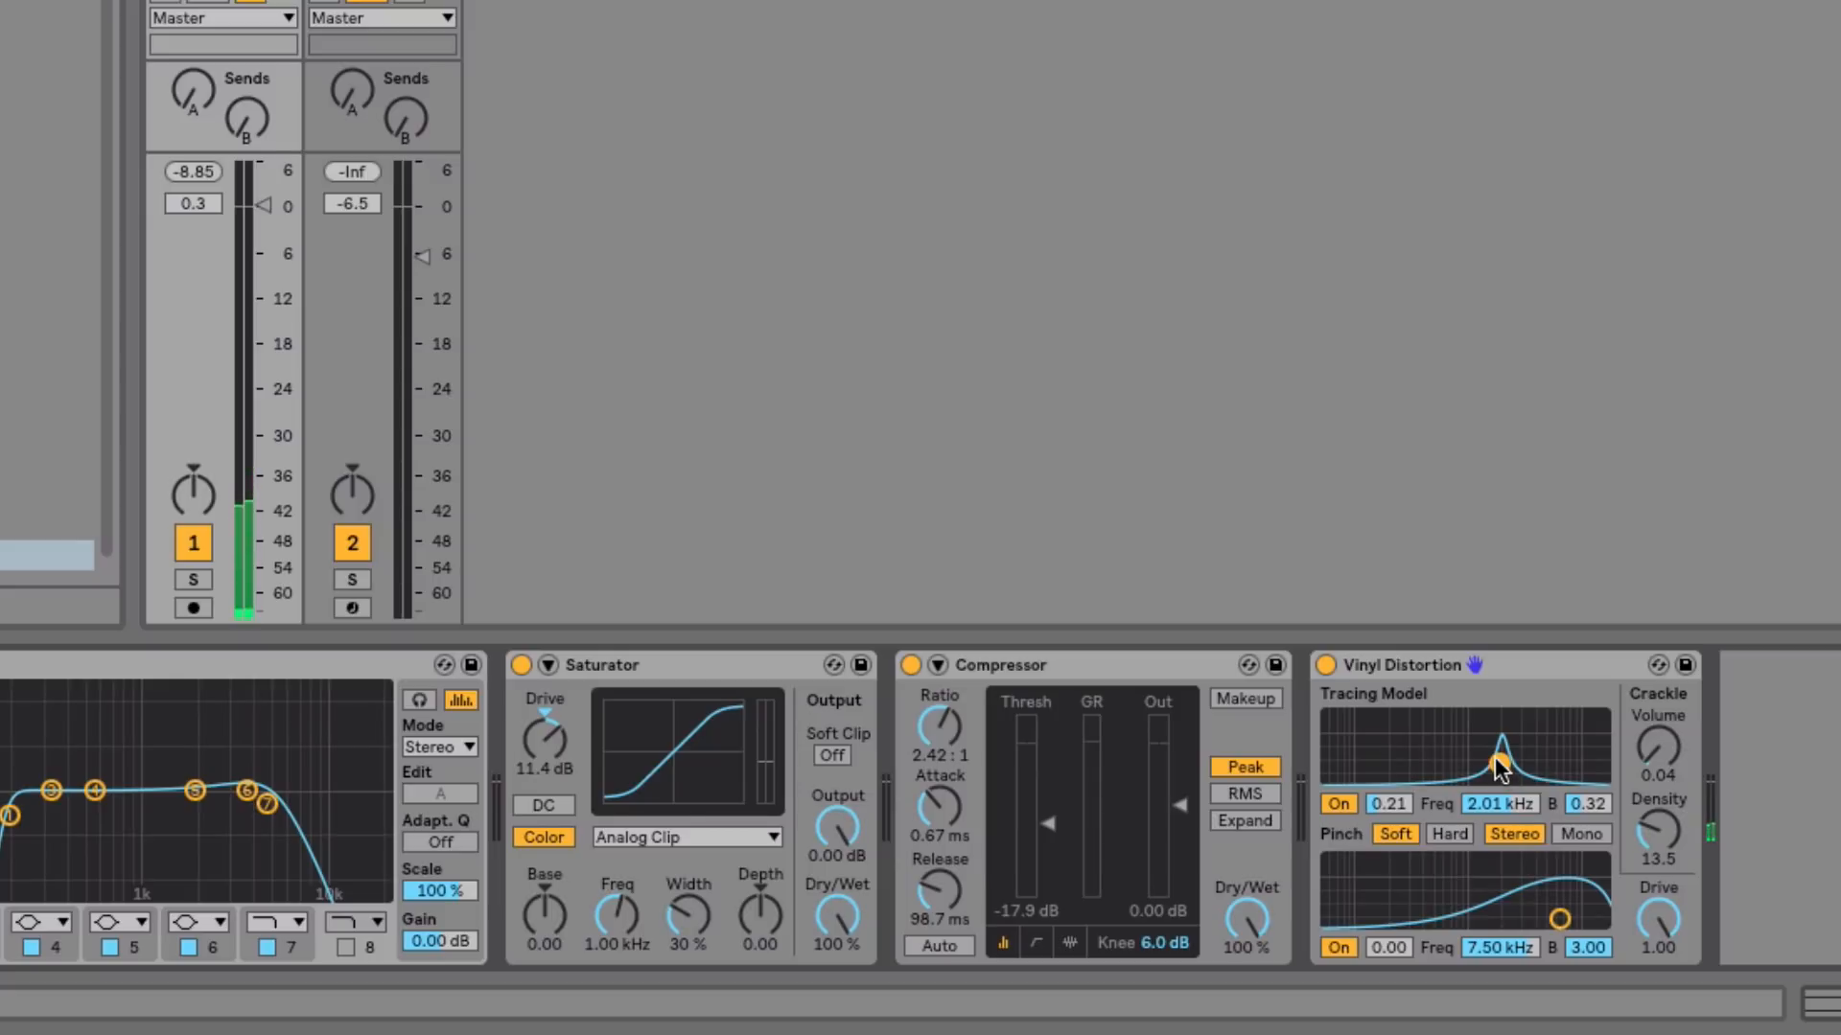
key(space)
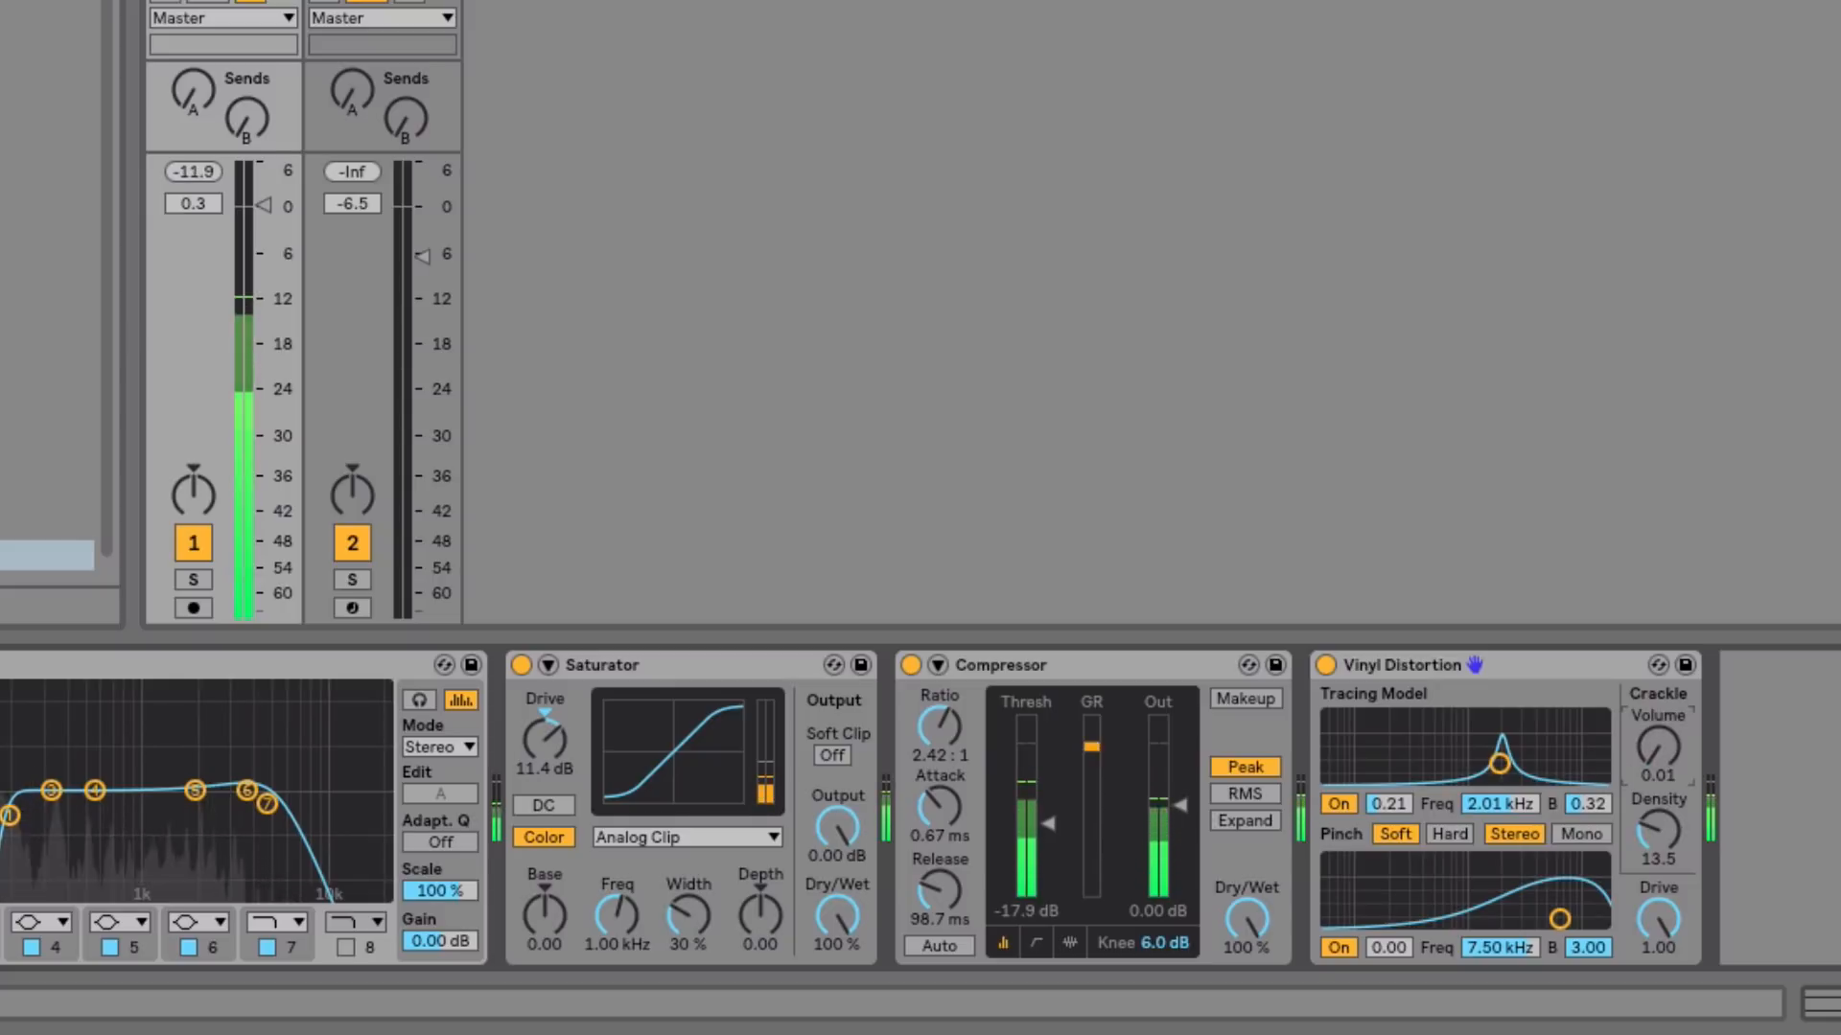
drag(1657, 740, 1657, 754)
drag(1657, 830, 1657, 816)
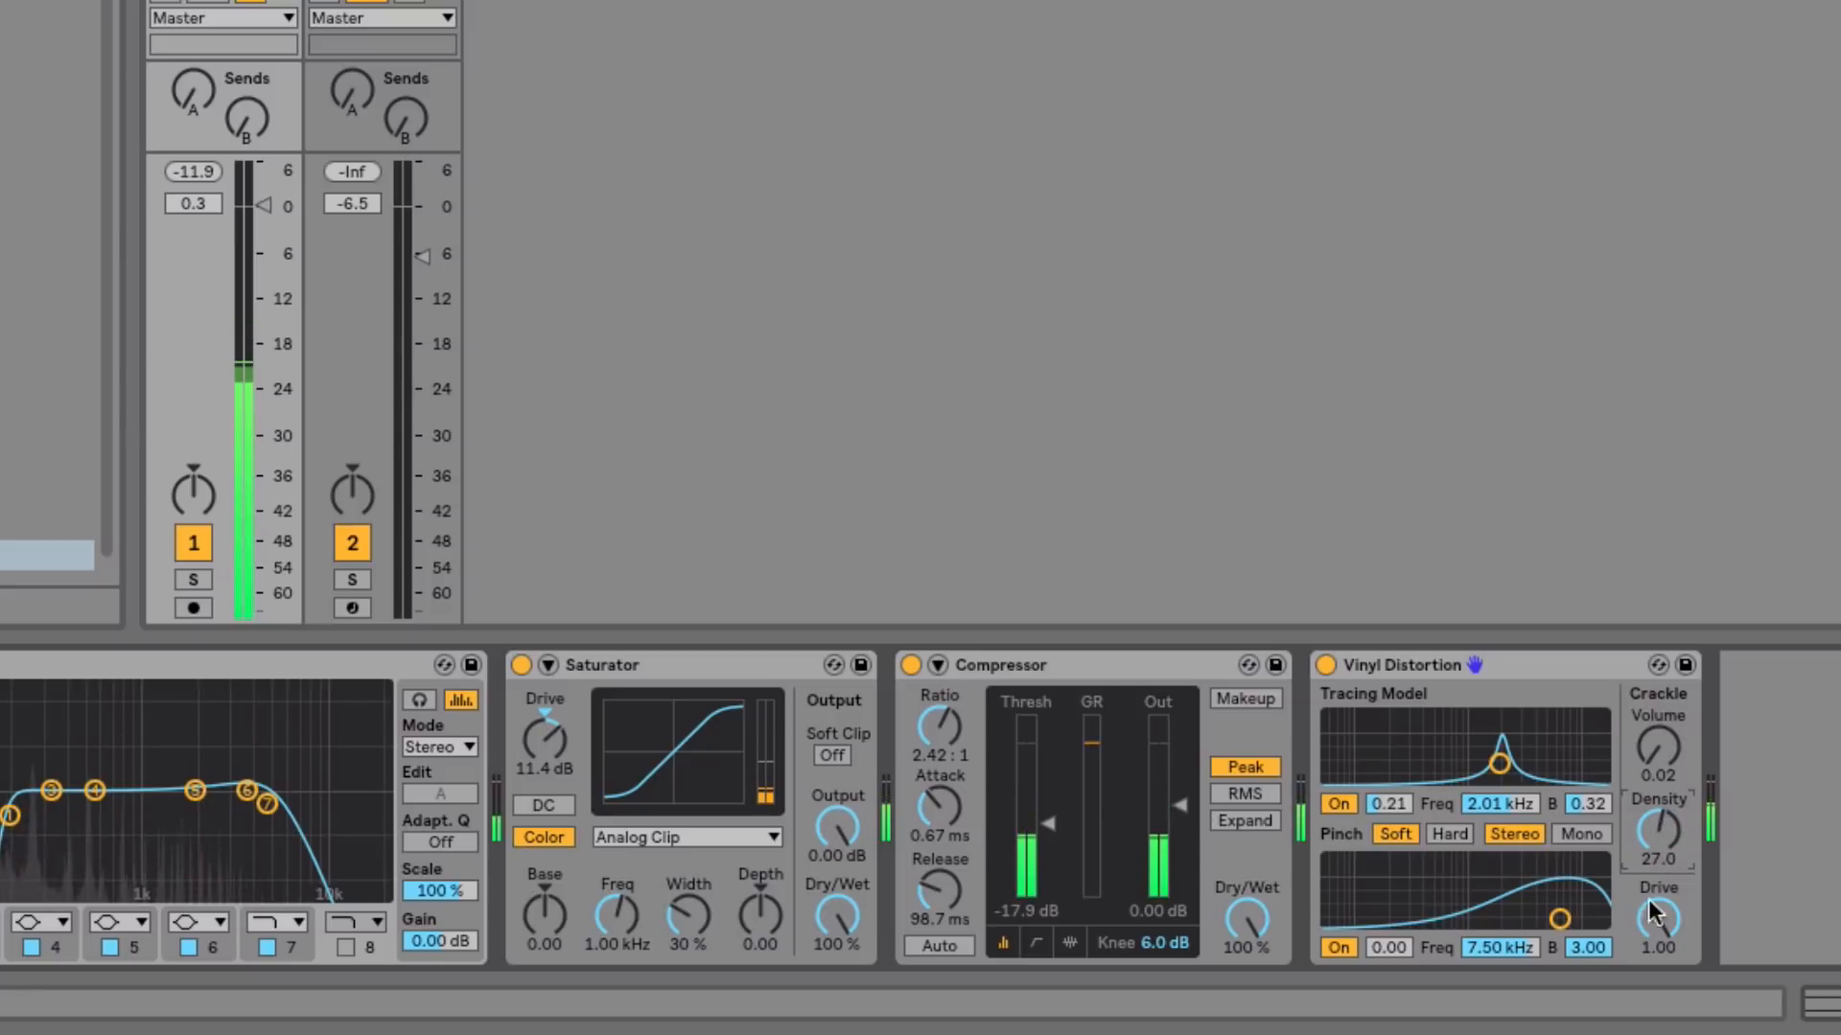
mouse_move(1560, 918)
mouse_down()
mouse_move(1522, 914)
mouse_move(1561, 918)
mouse_up()
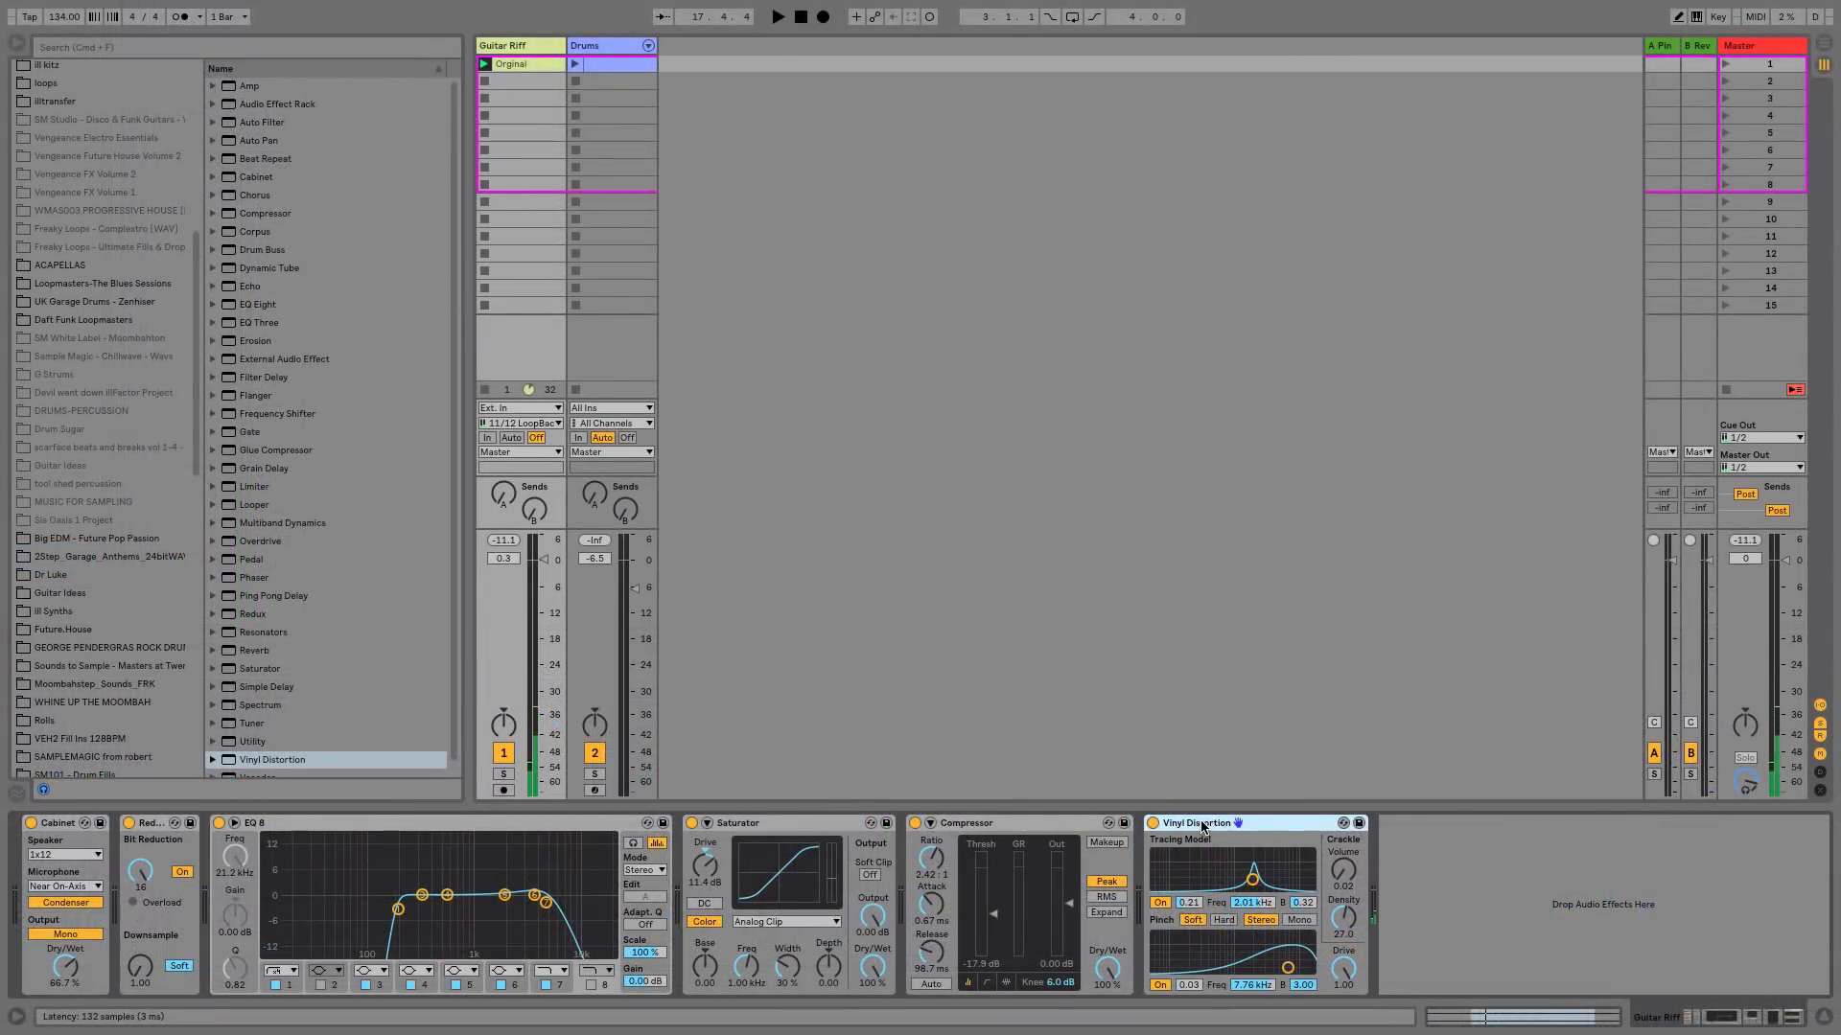
- Group all the devices from Cabinet to Vinyl Distortion into one Audio Effect Rack and compare the riff with the rack off and on
right_click(64, 826)
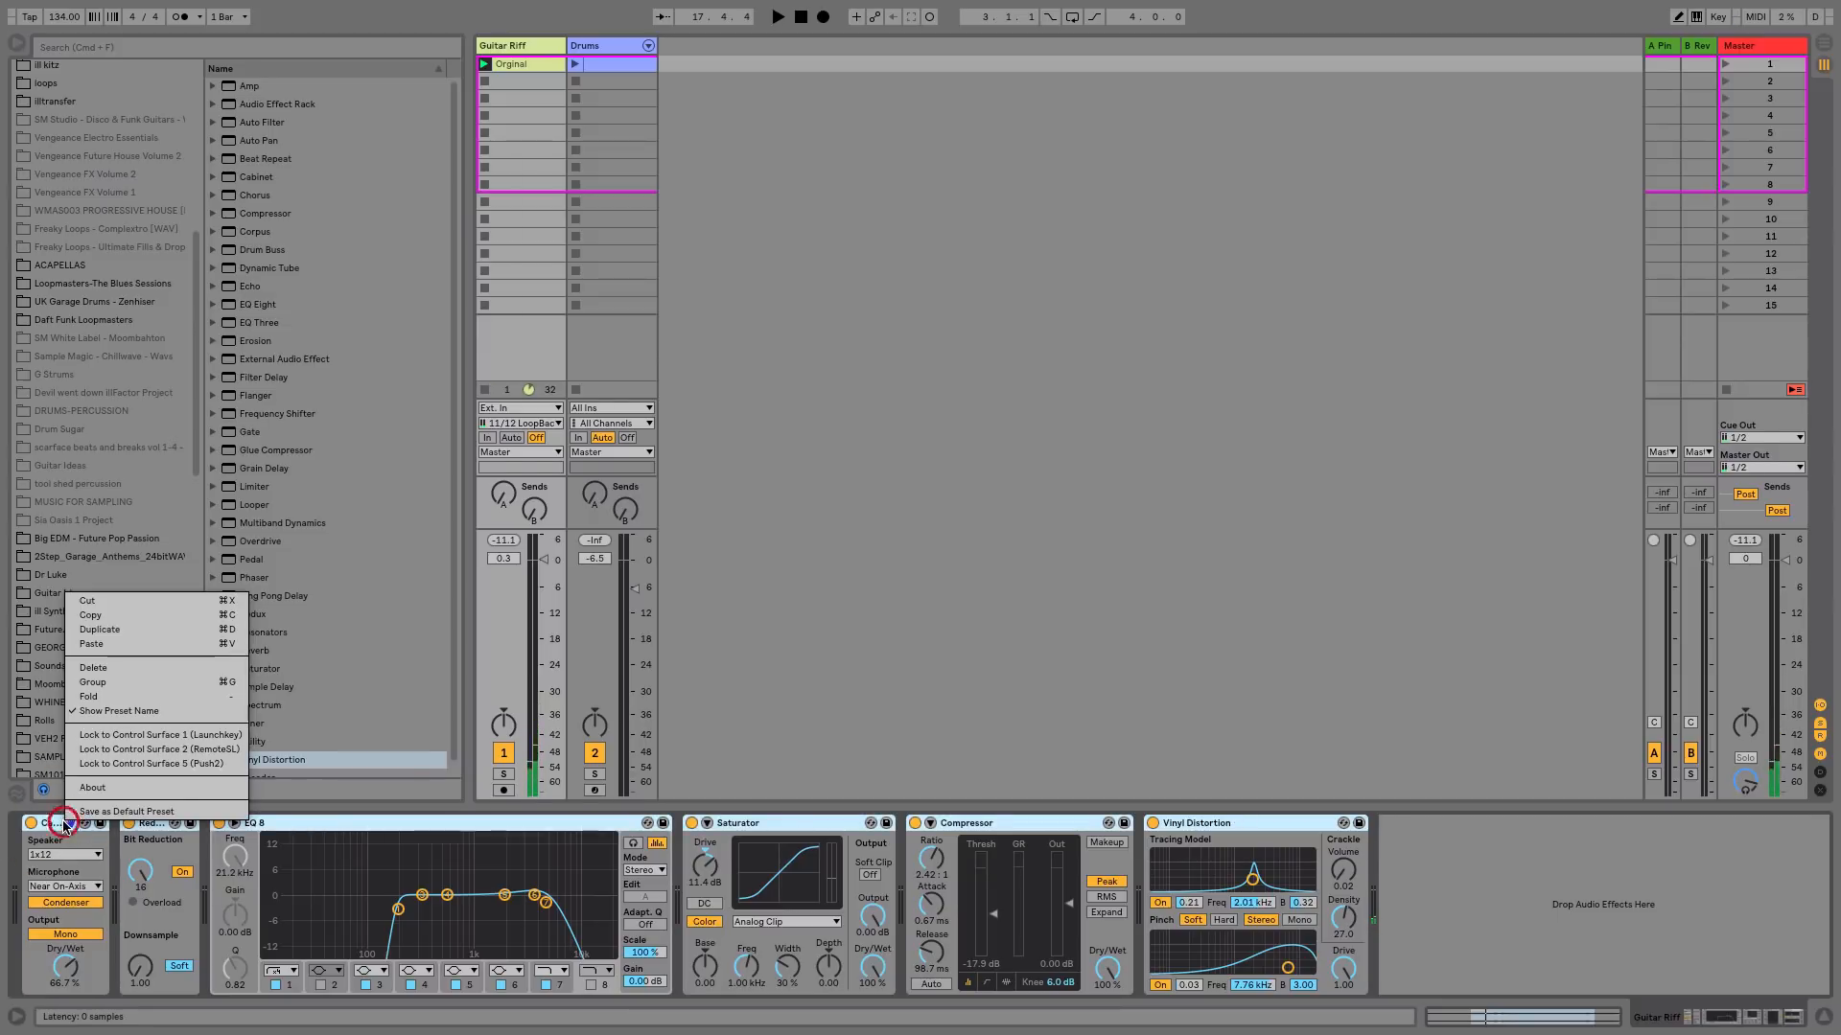
click(145, 684)
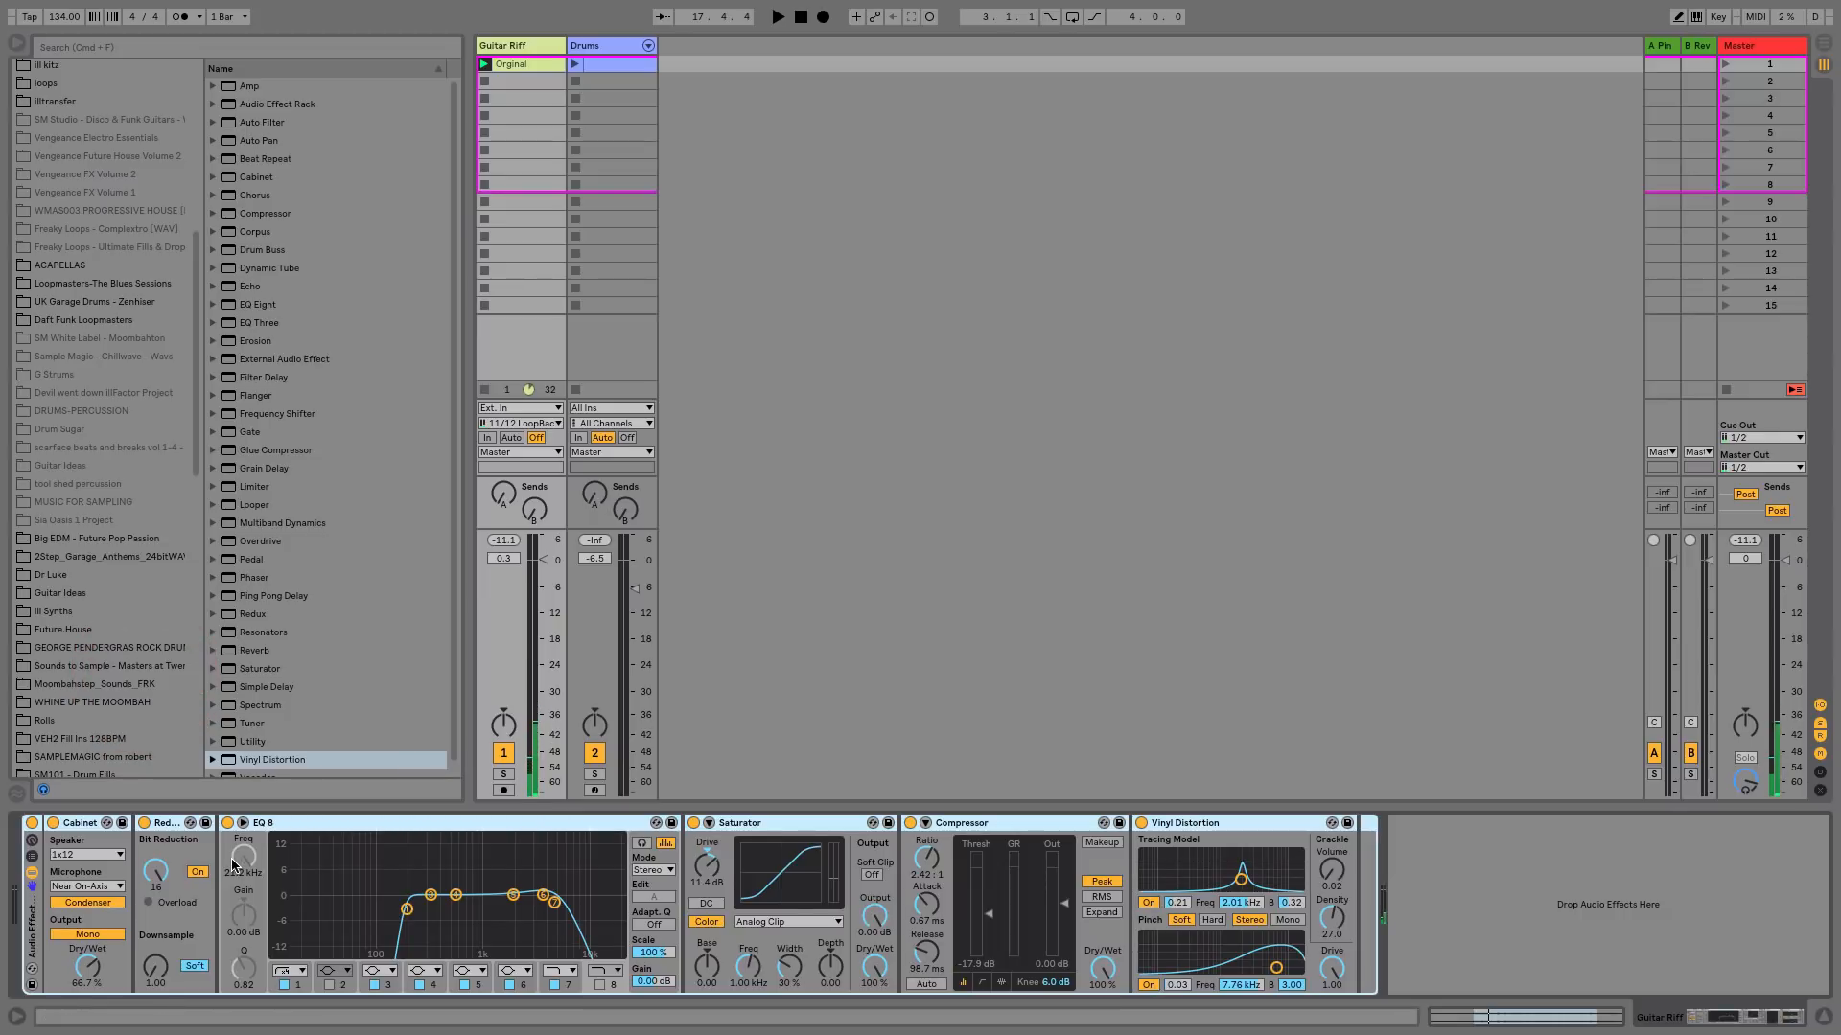
click(32, 823)
key(space)
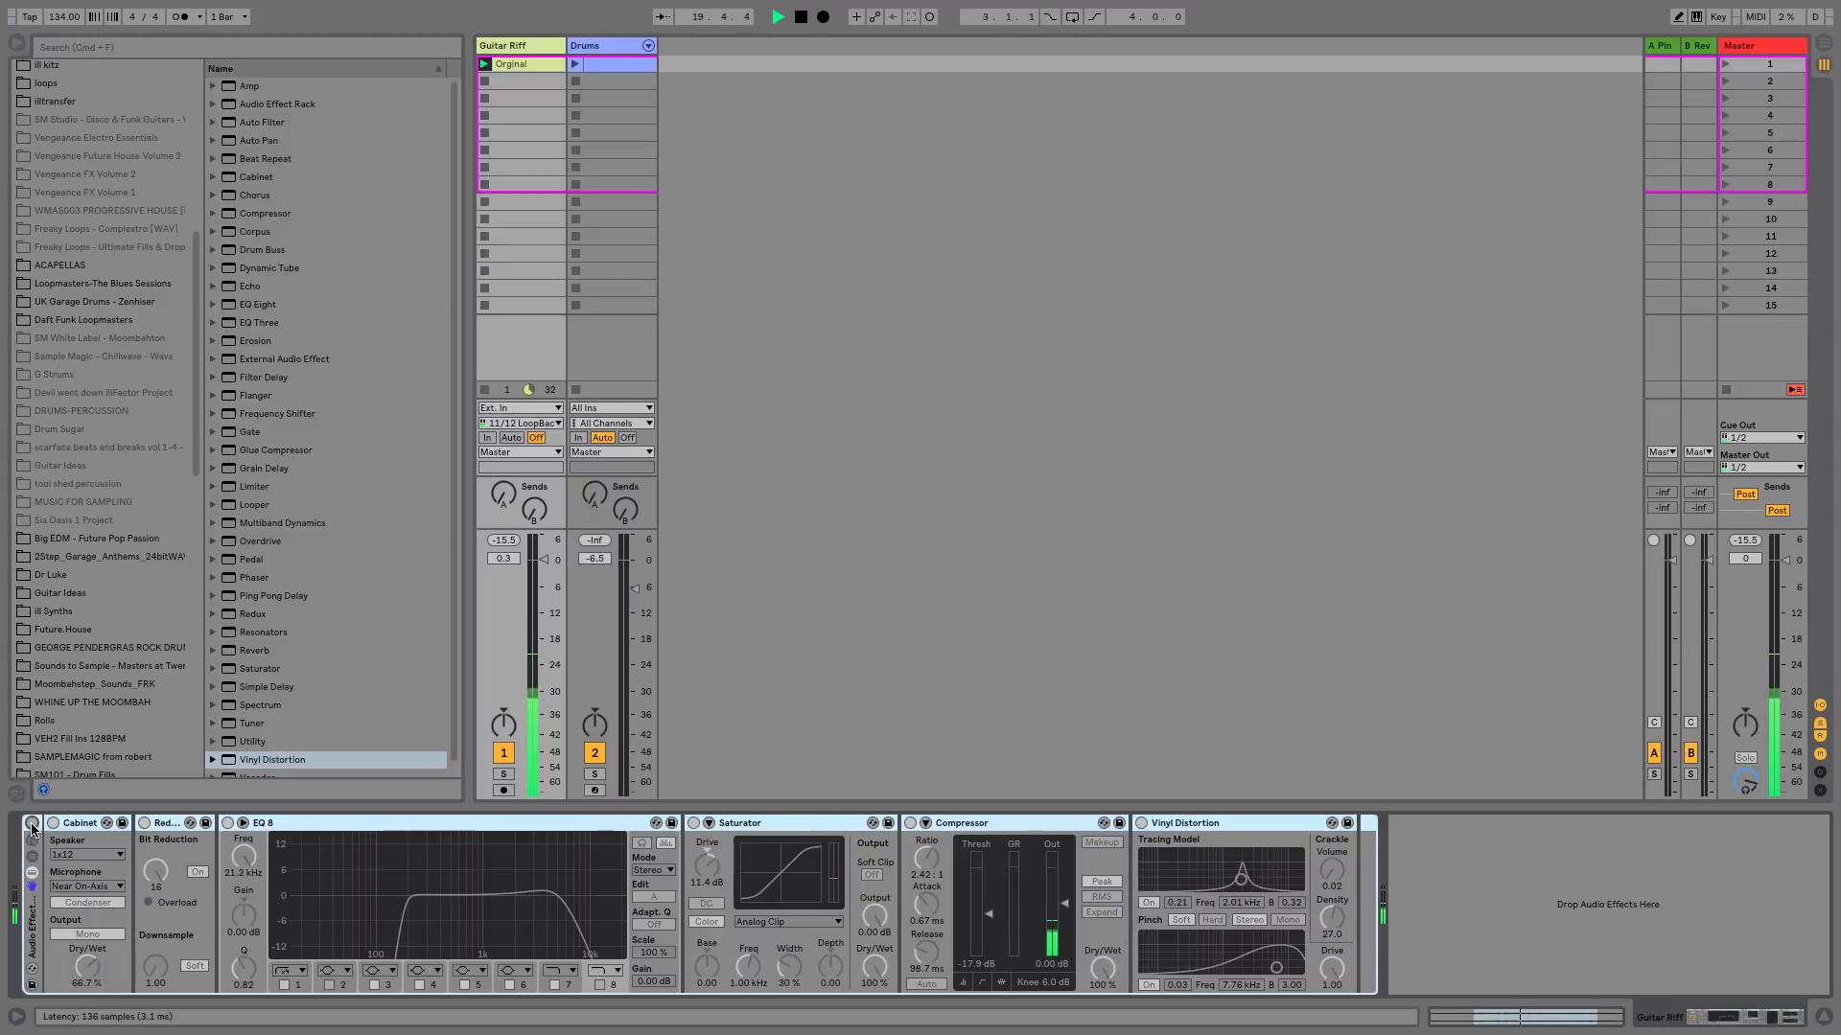
click(32, 824)
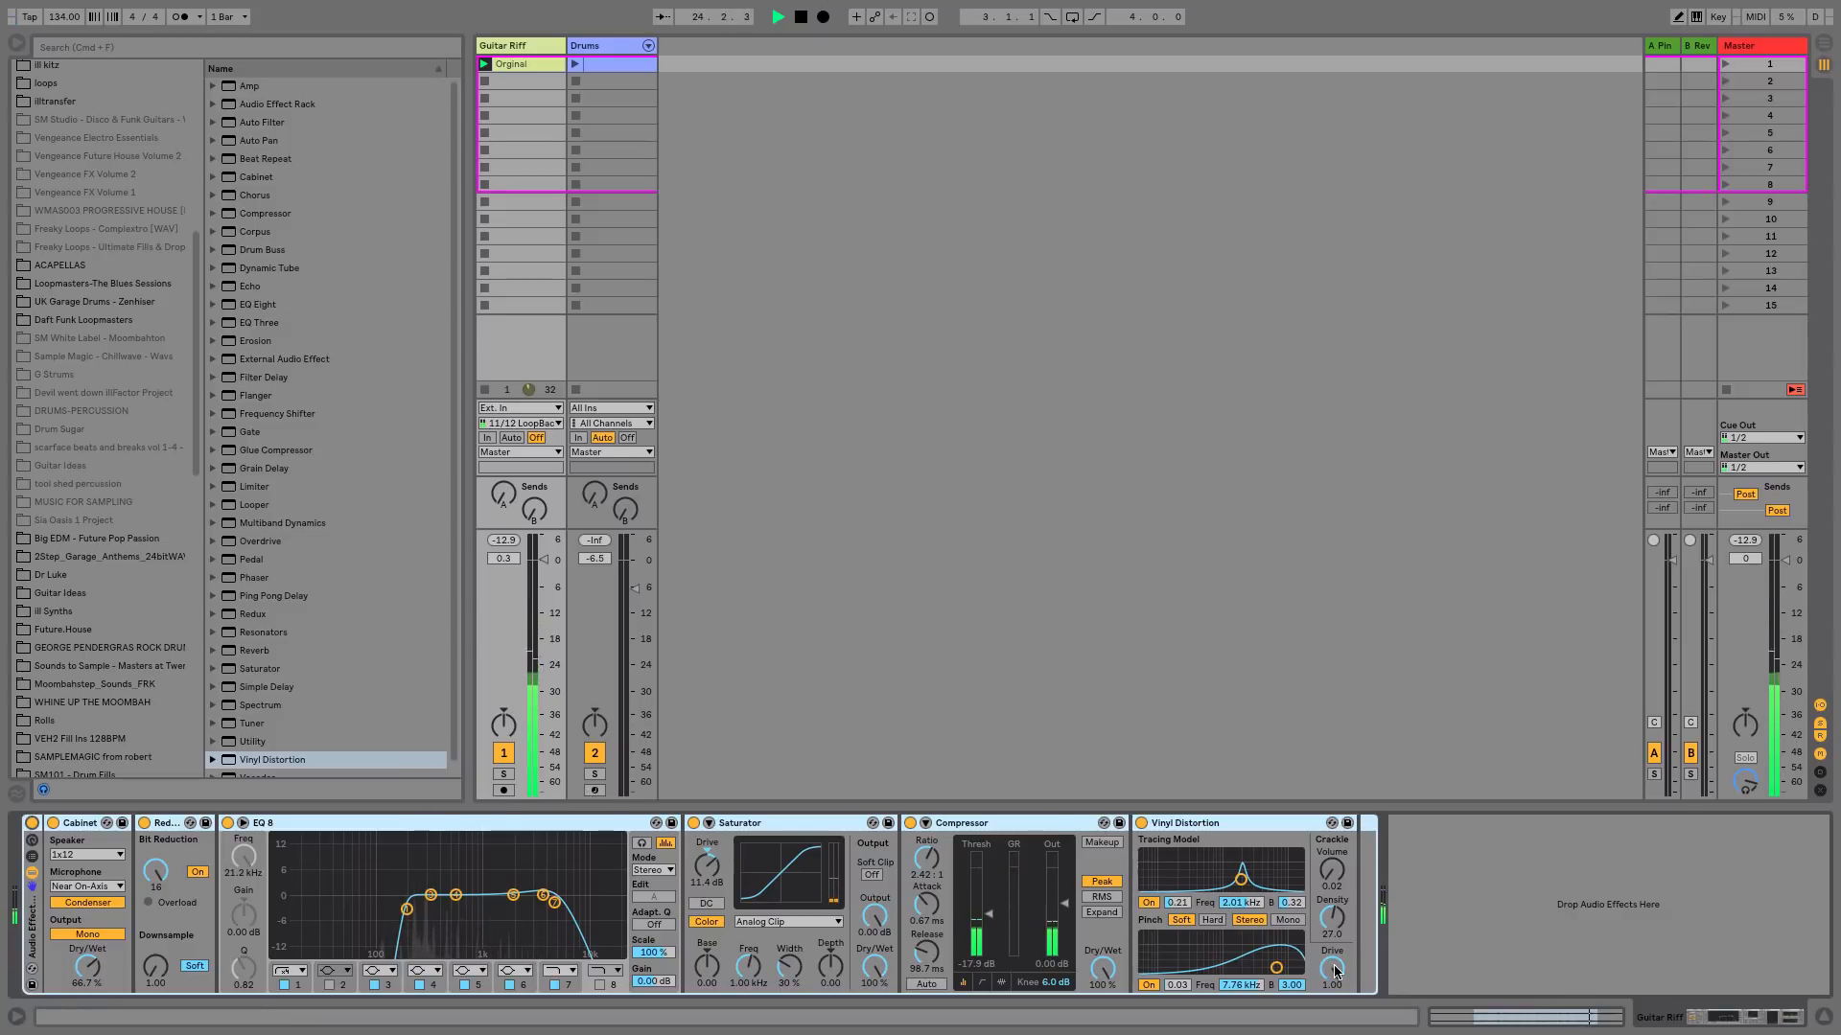
key(space)
- Lower Vinyl Distortion's Drive to 0.17 and crackle volume to 0.01, and reduce Cabinet's Dry/Wet to 45.3%
drag(1334, 969, 1334, 973)
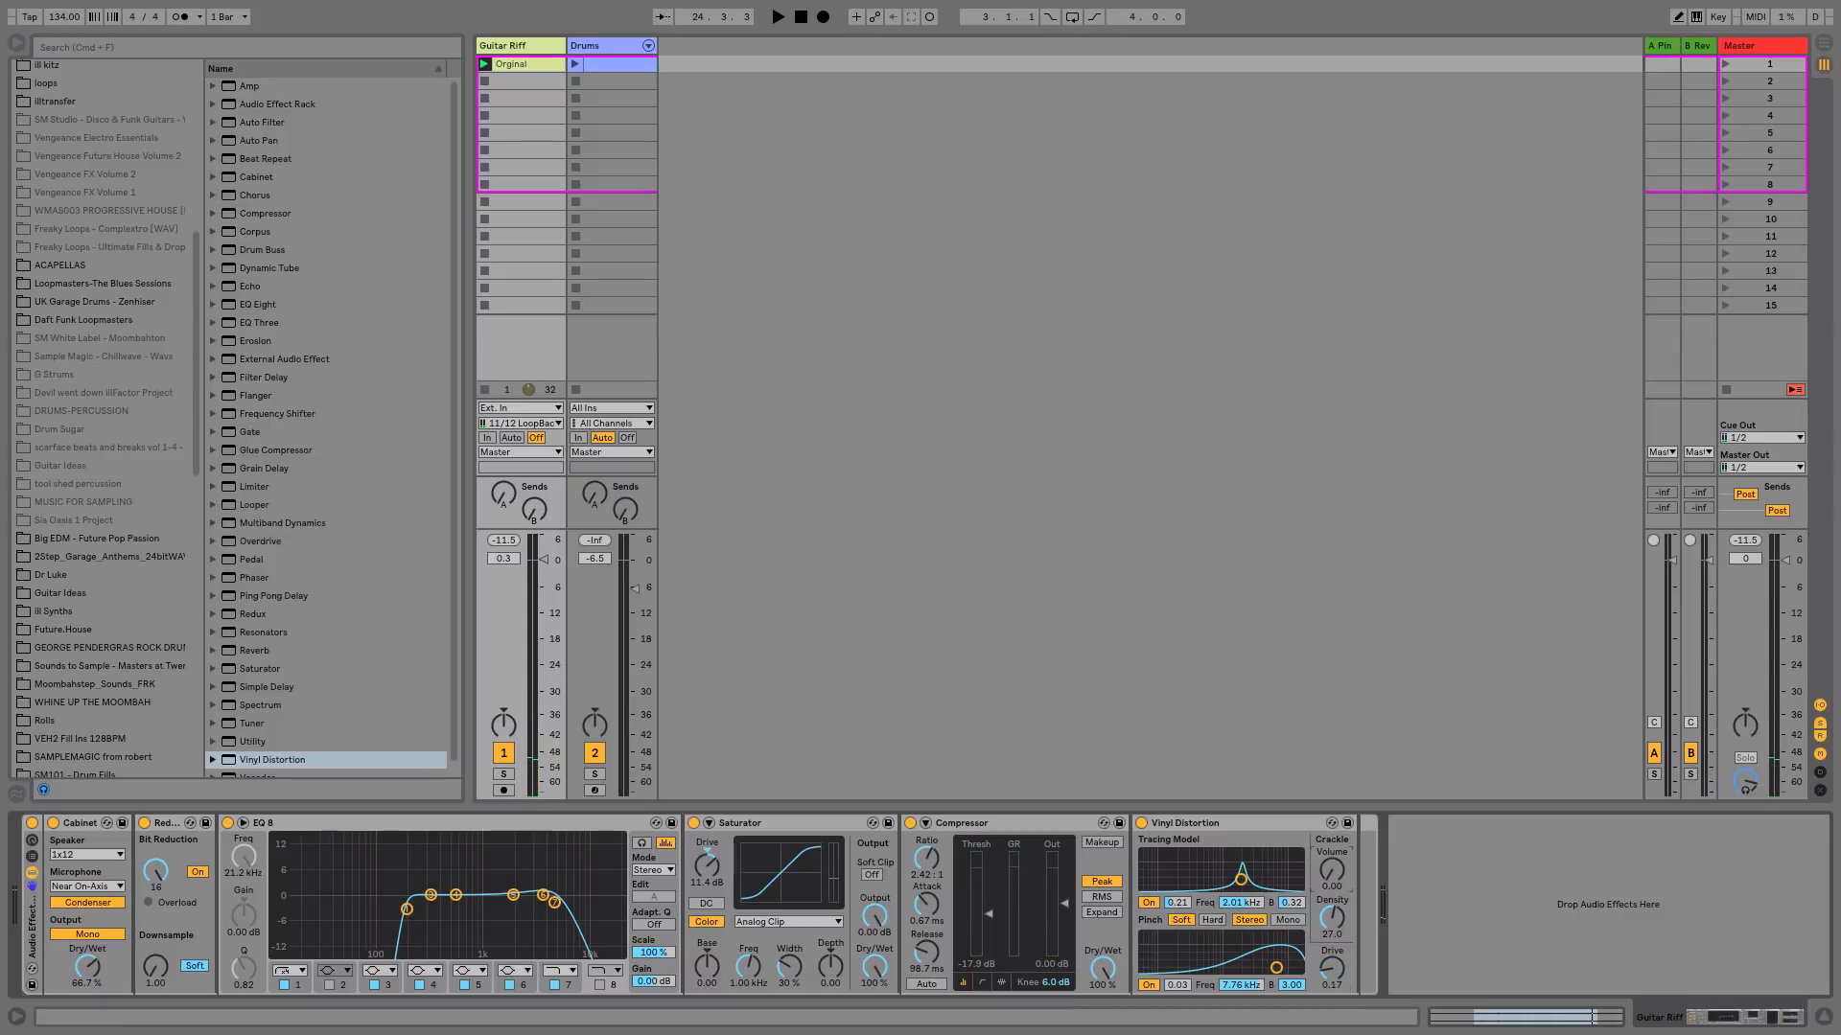
key(space)
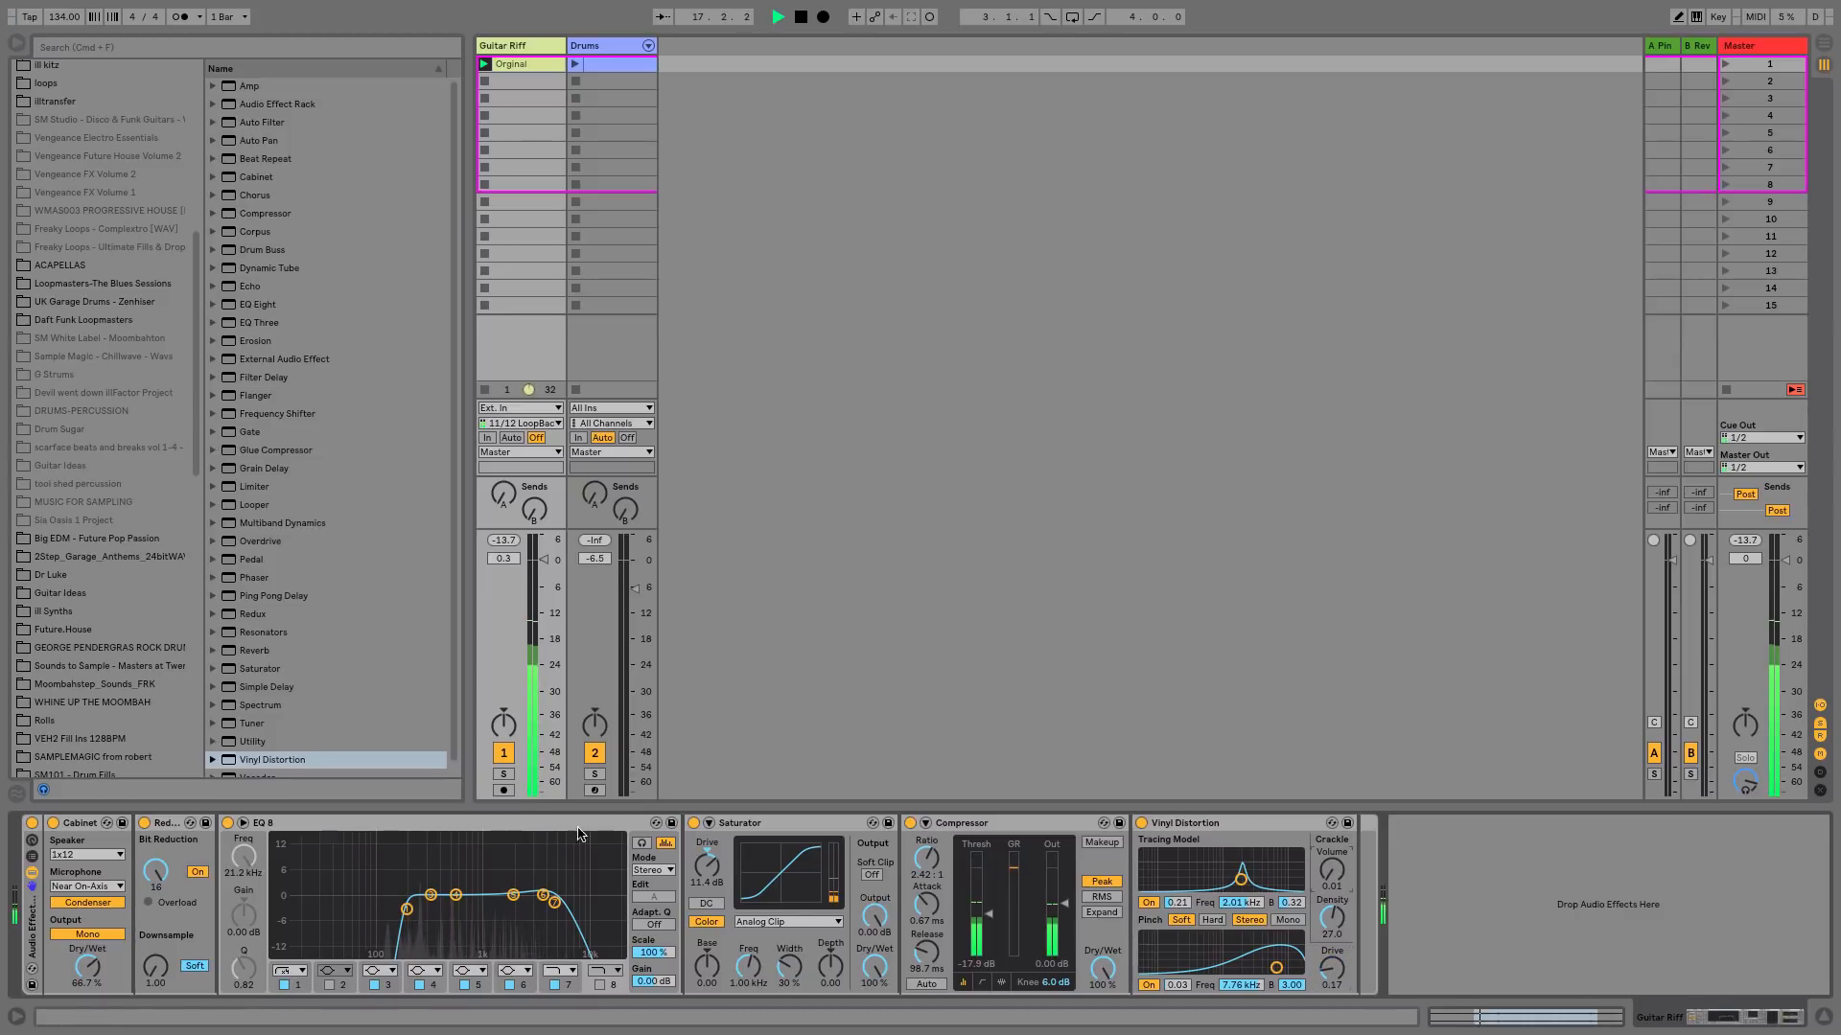
drag(106, 945, 90, 979)
key(space)
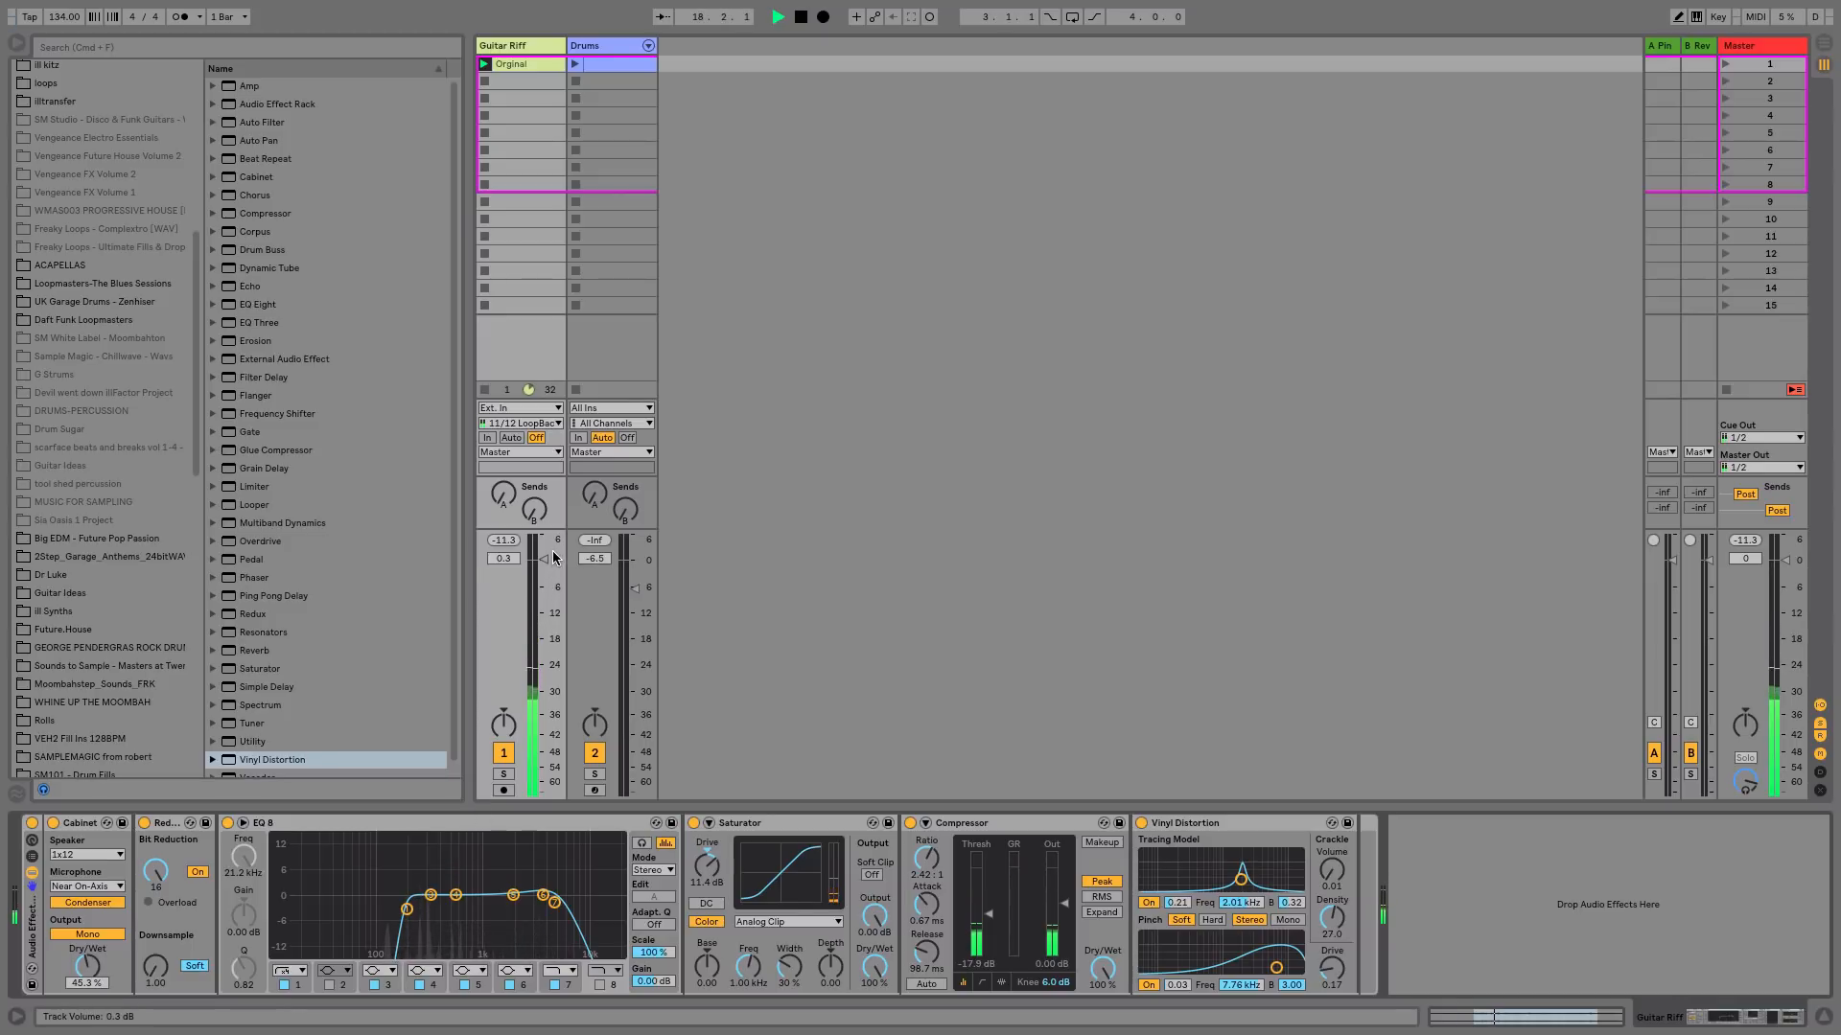
- Switch Vinyl Distortion's pinch effect to Mono and raise its Drive slightly to about 0.22 during playback
click(1286, 920)
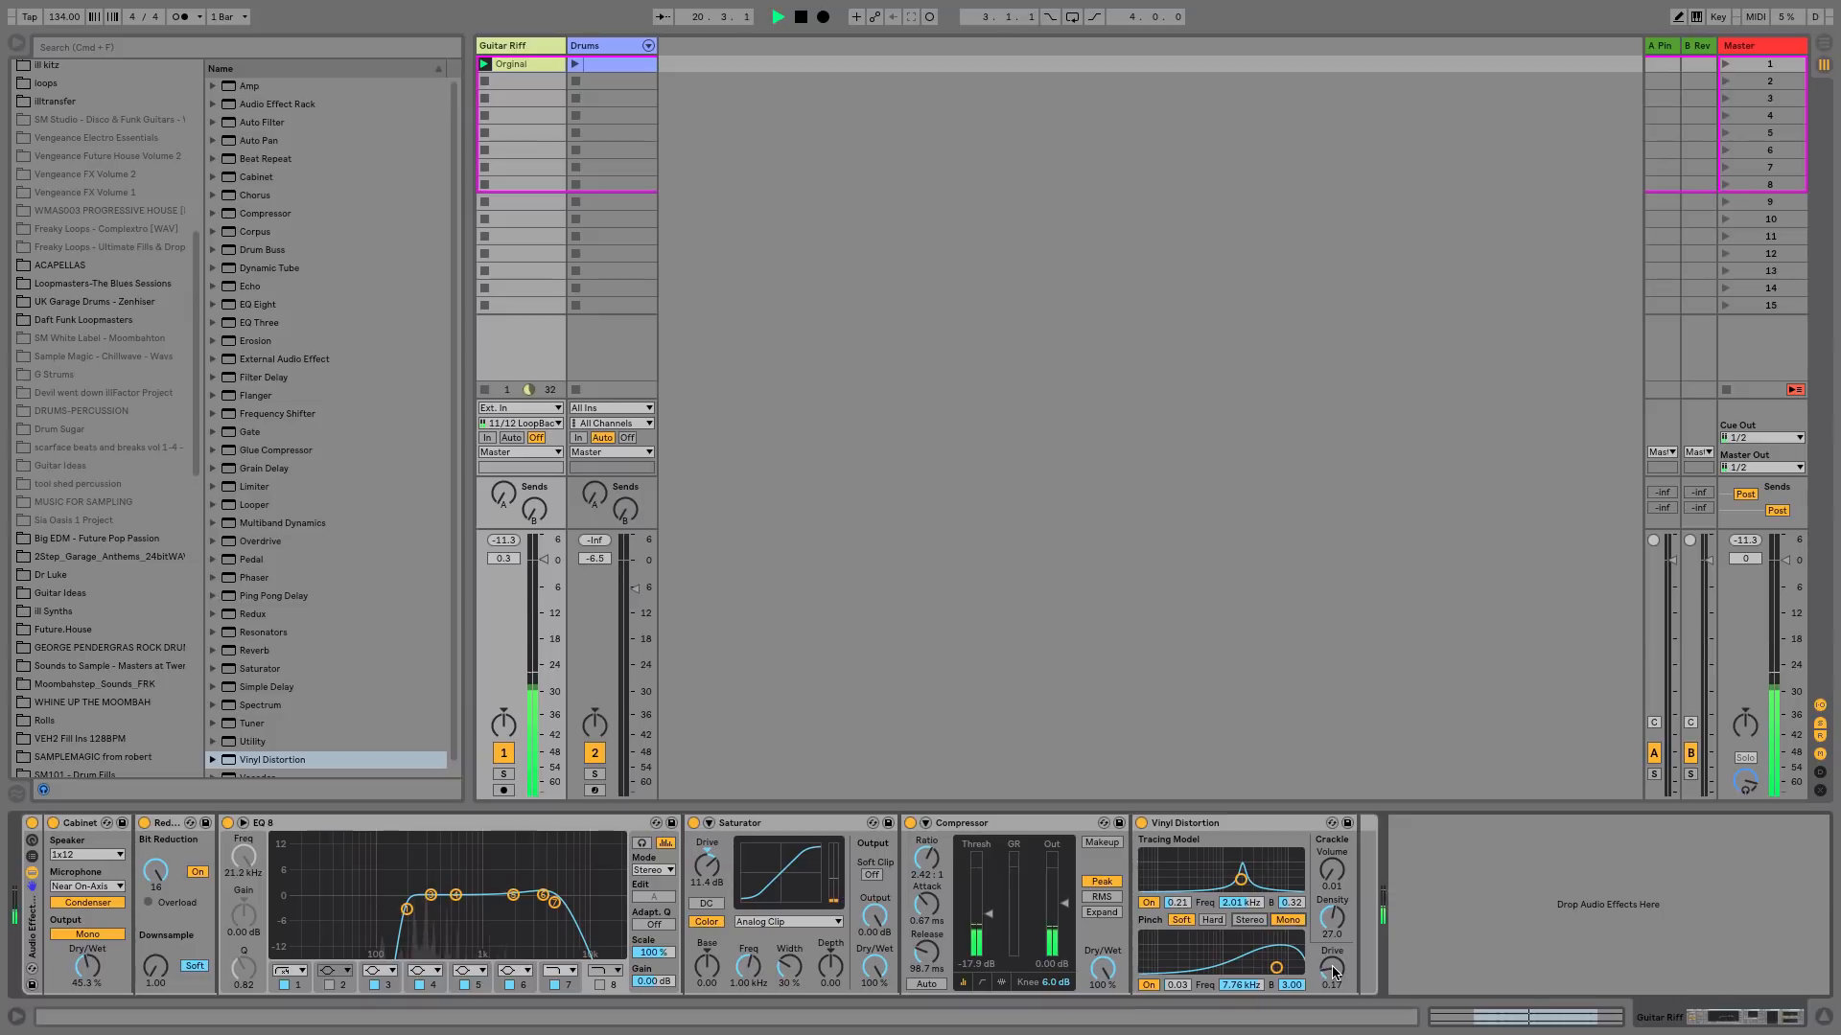
drag(1332, 972, 1334, 964)
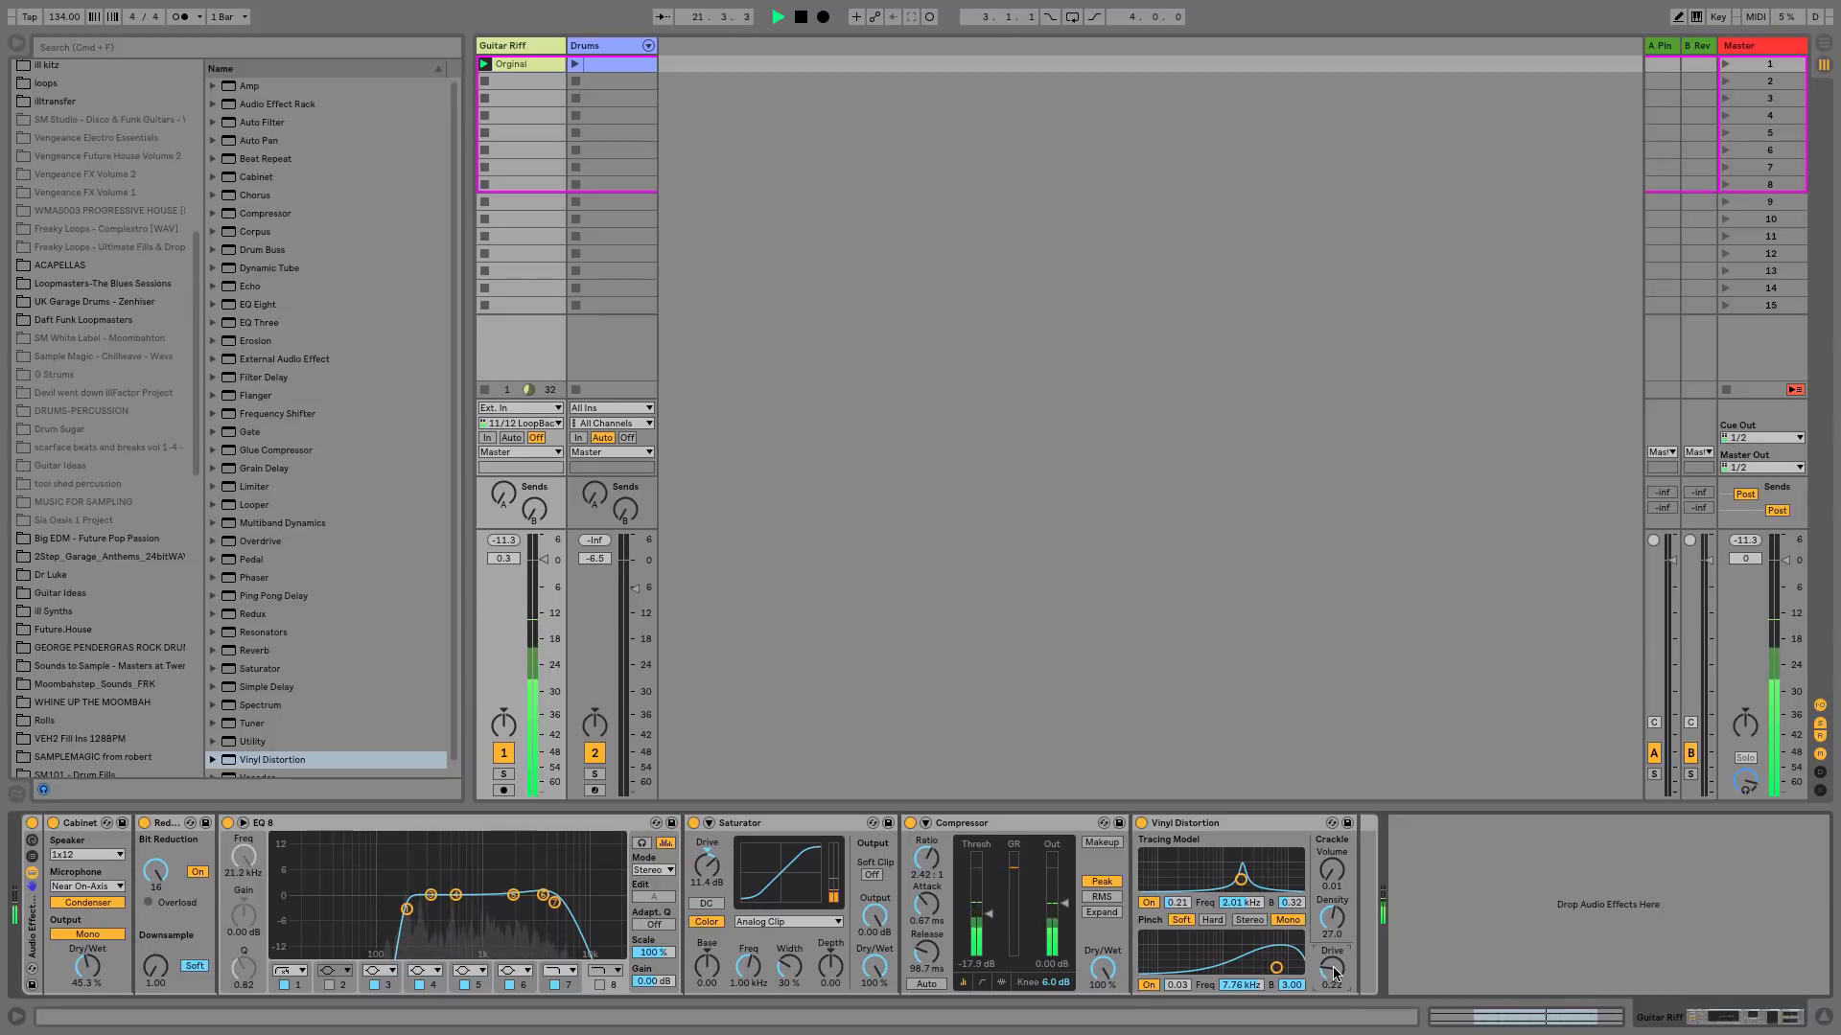
key(space)
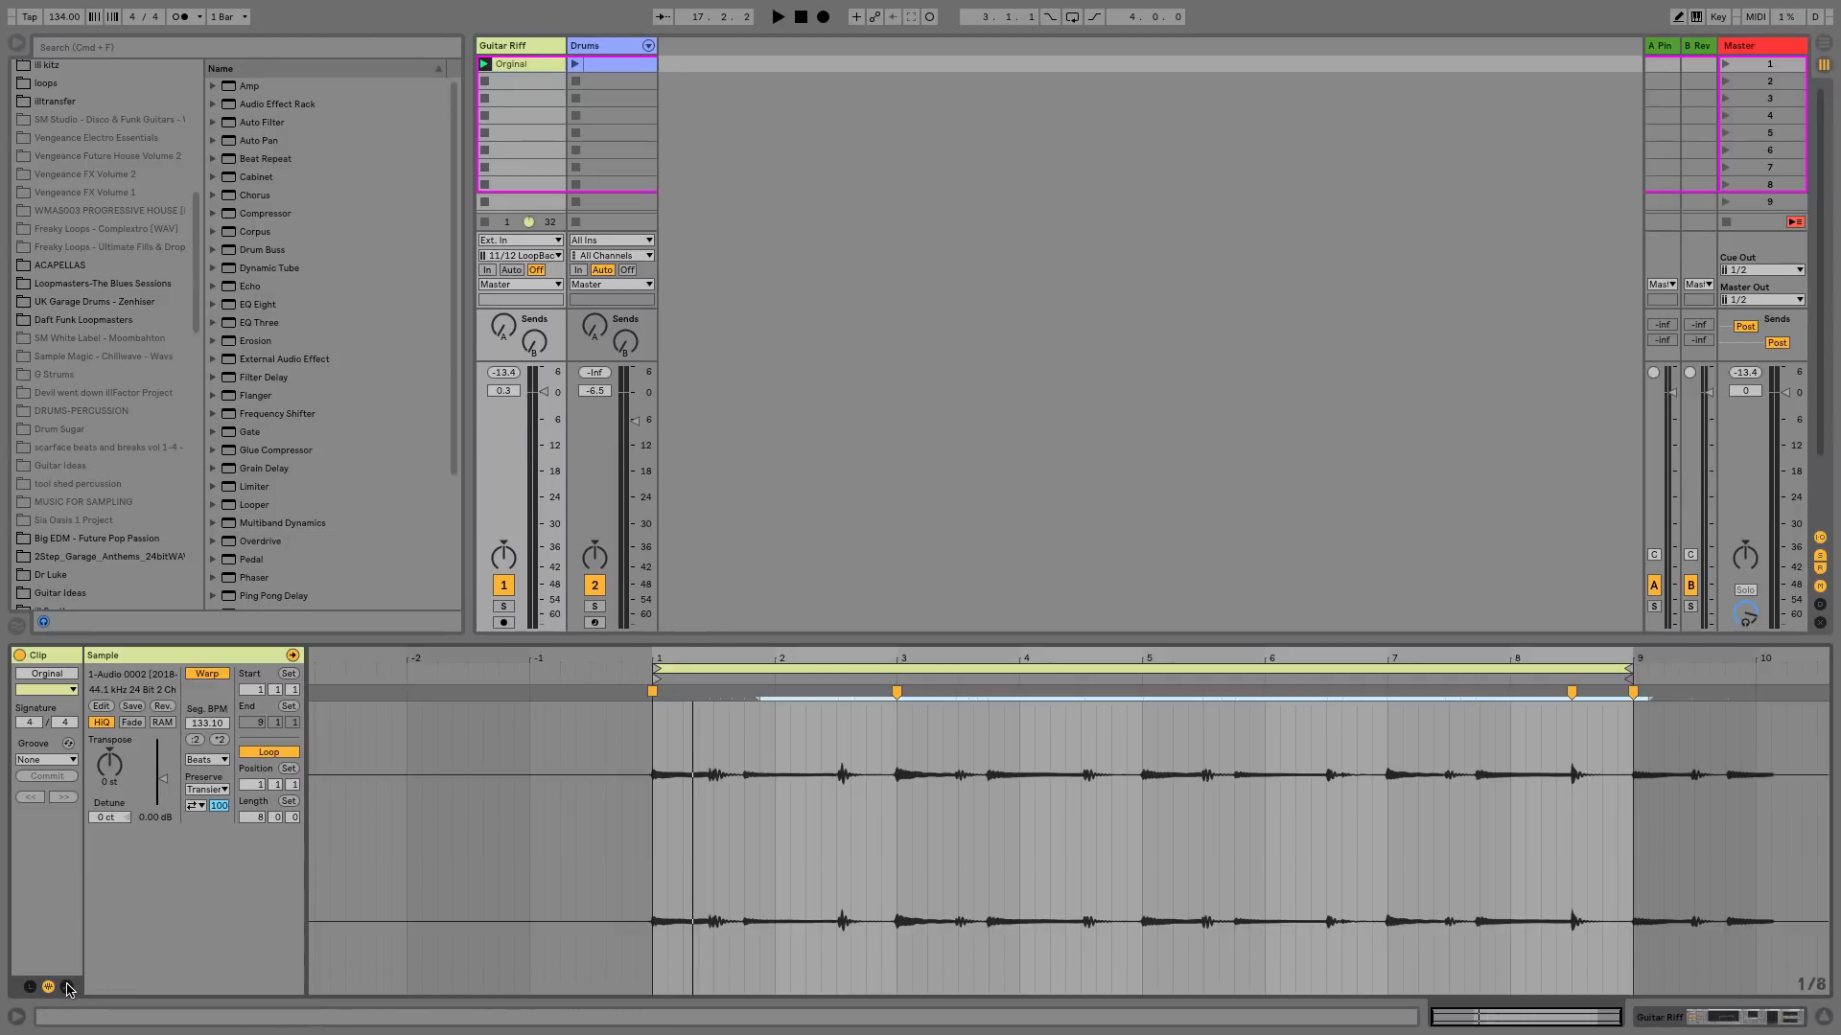
- Show the guitar clip's envelopes and choose the Clip Volume Modulation envelope
click(68, 987)
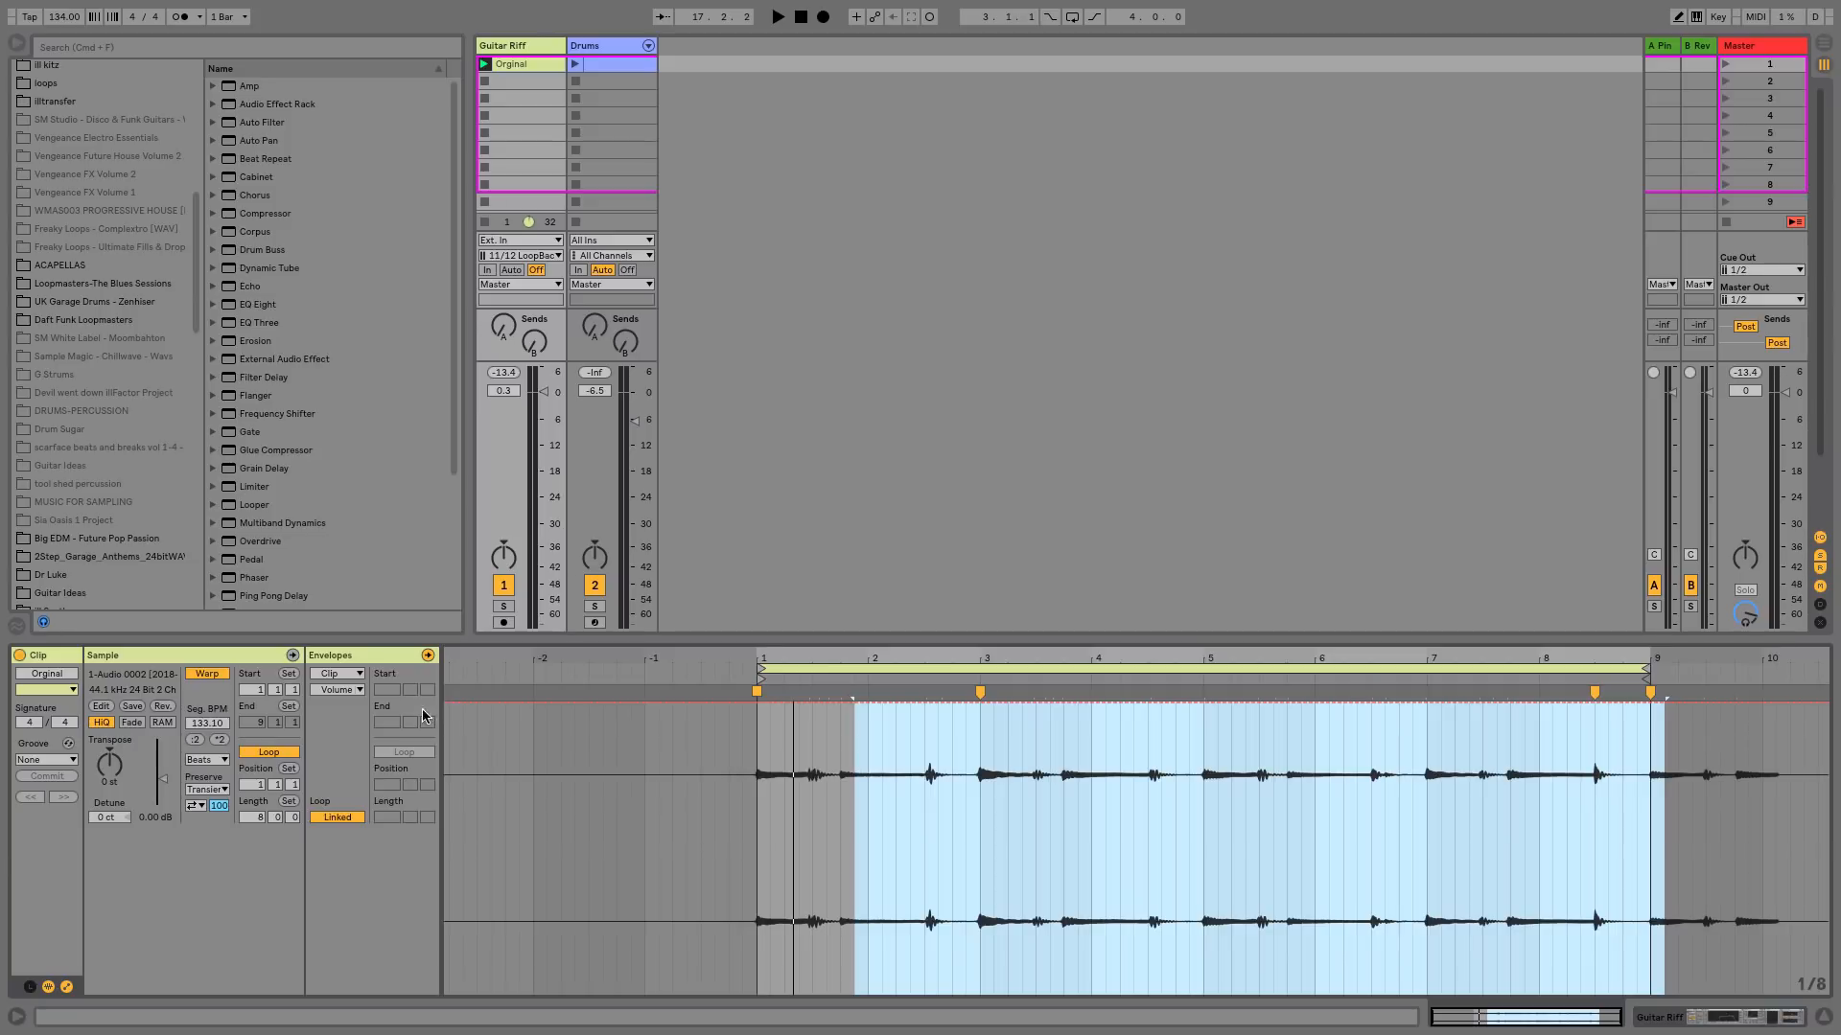
click(351, 675)
click(345, 688)
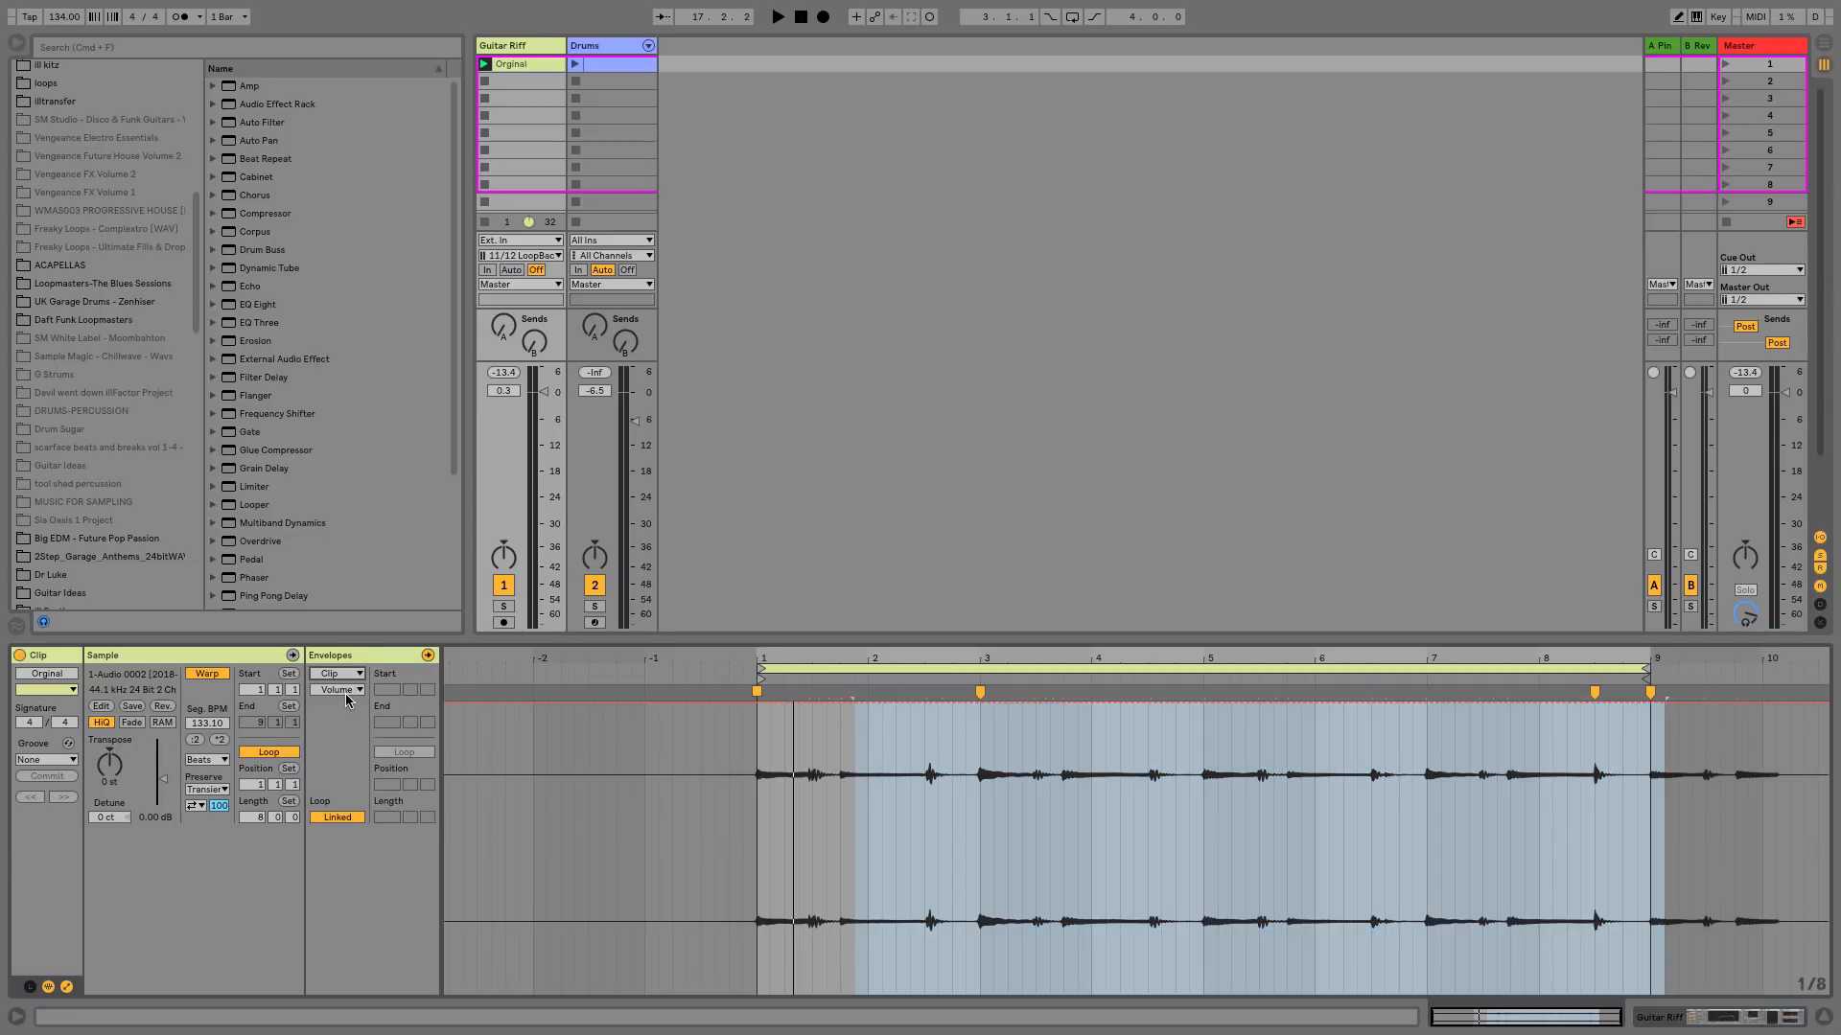
click(355, 690)
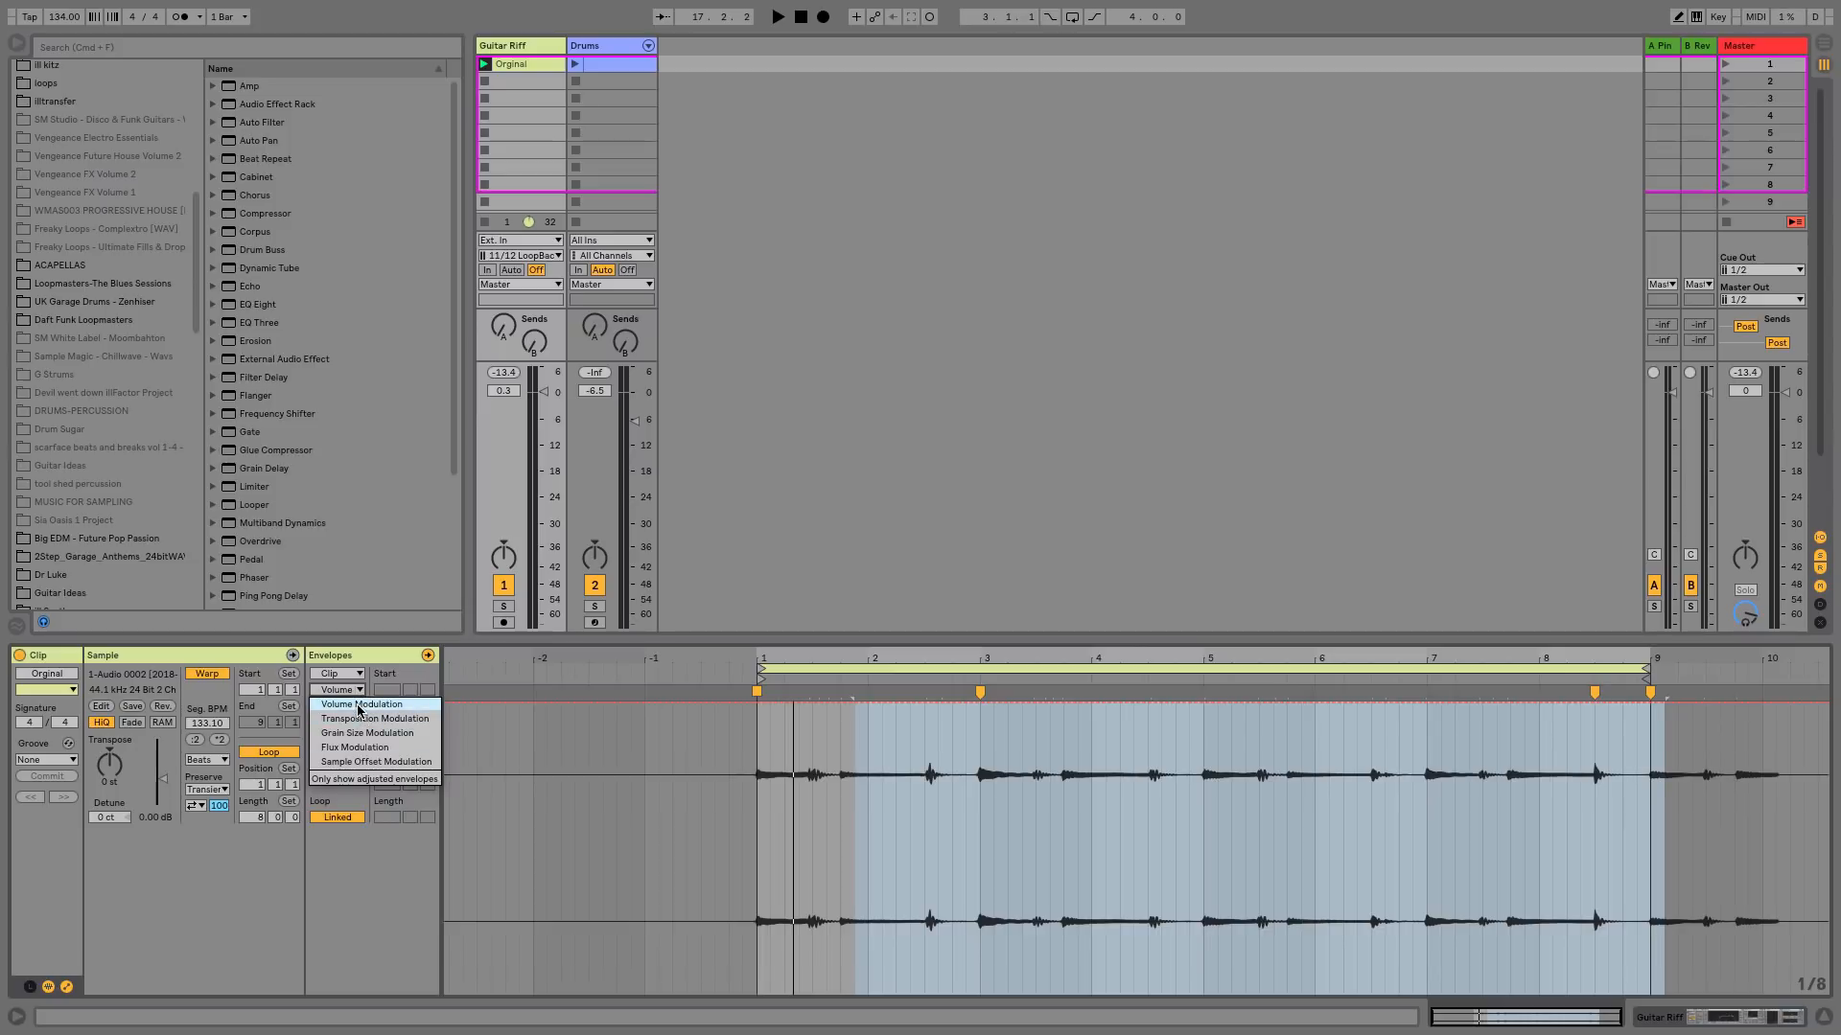
click(359, 709)
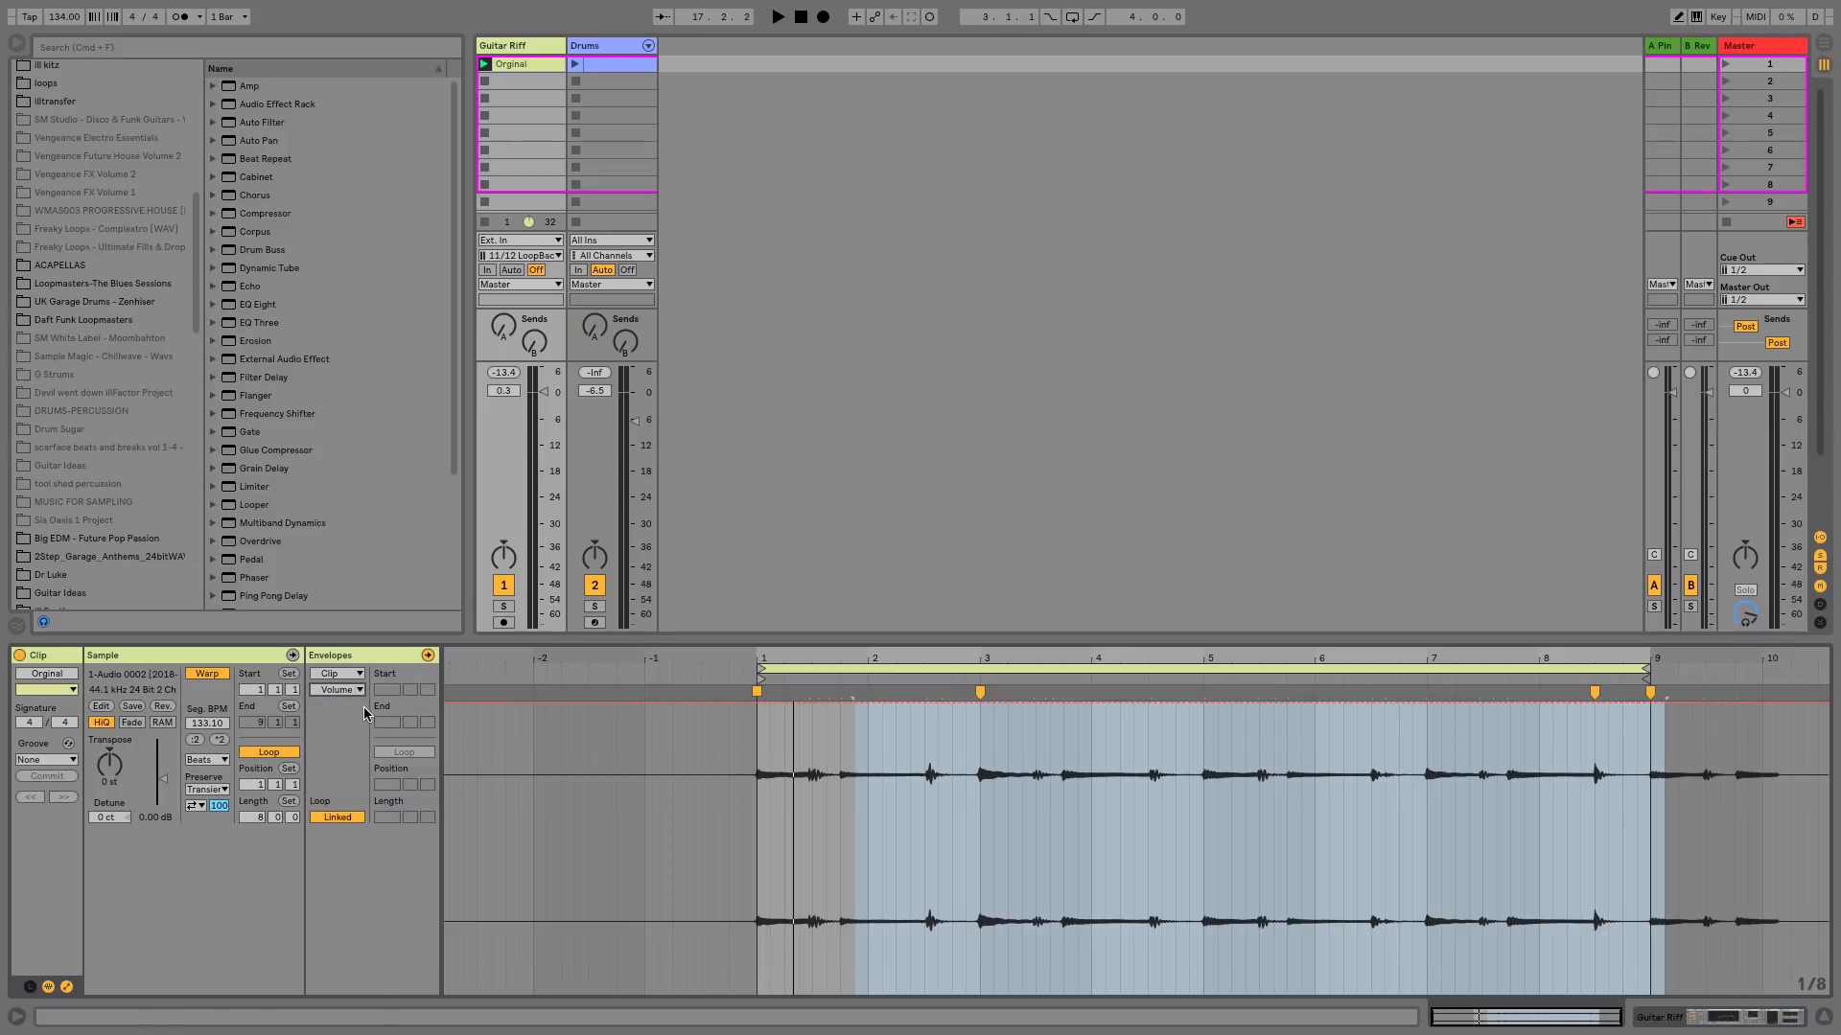
- Lower the volume envelope over the short noise burst midway between bars 2 and 3 of the guitar clip, and audition it
click(960, 773)
drag(923, 772, 941, 777)
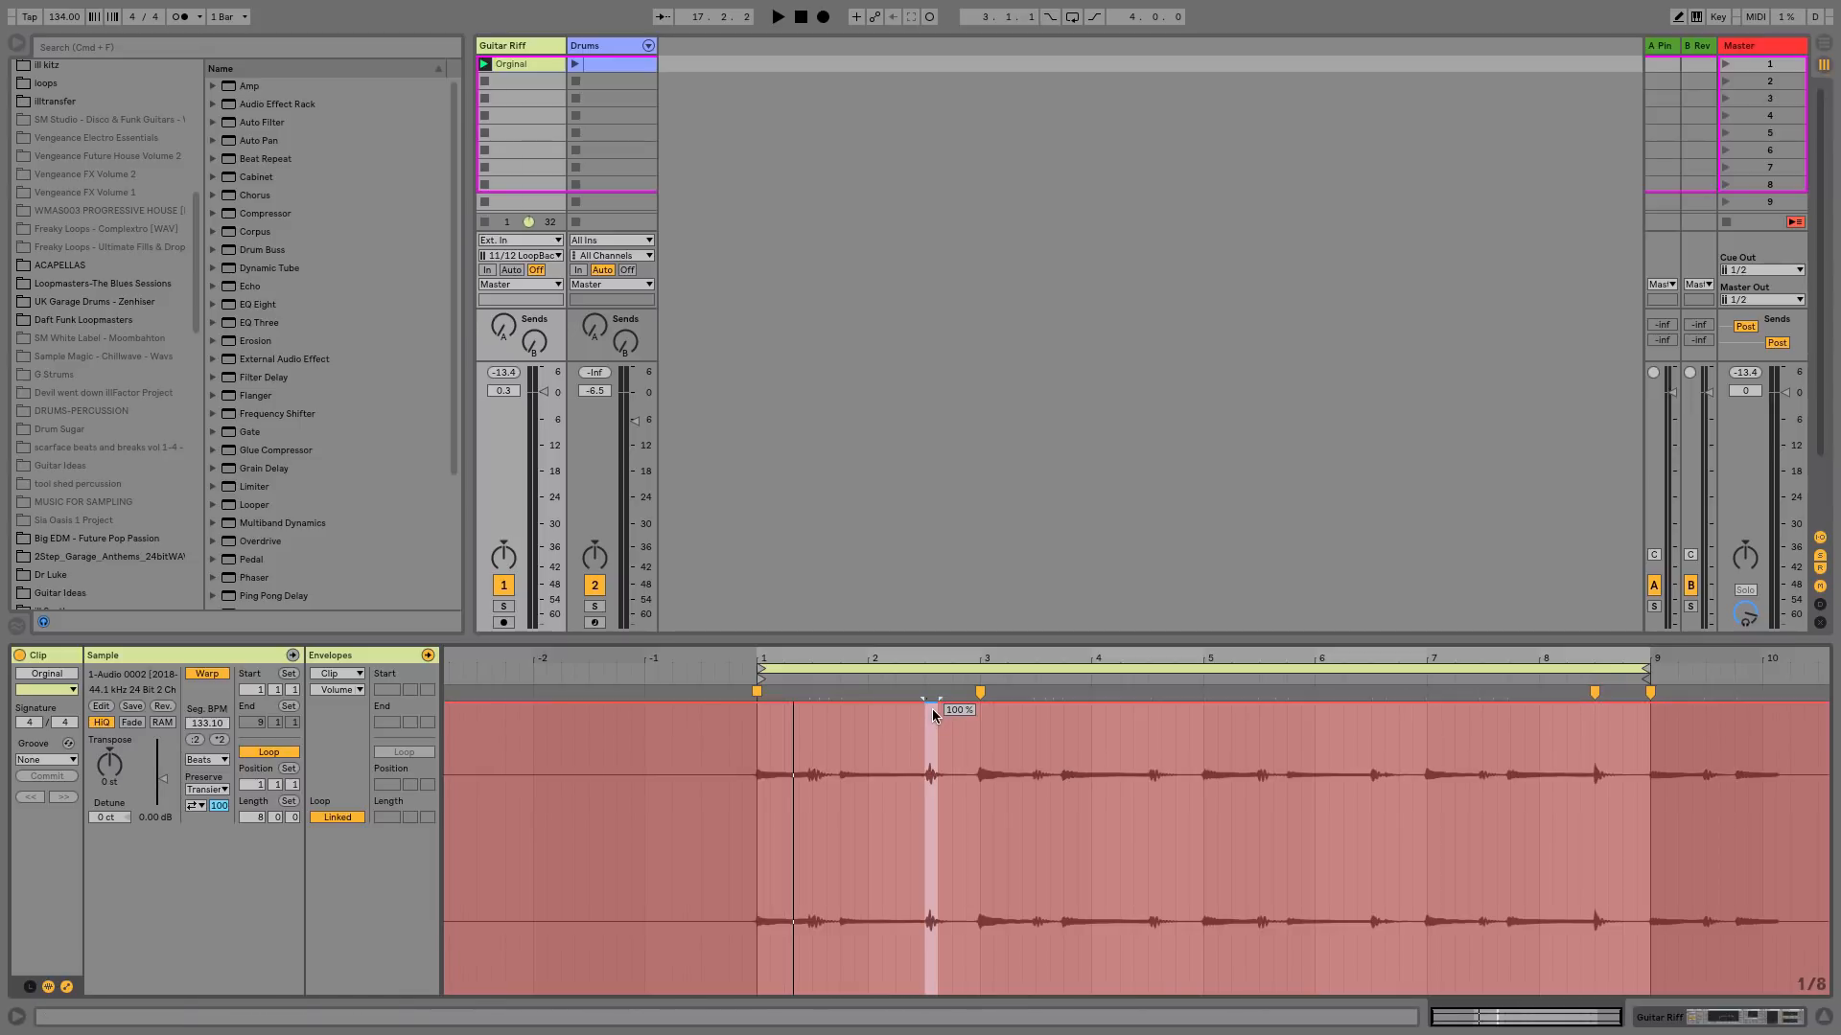
drag(935, 712, 934, 759)
key(space)
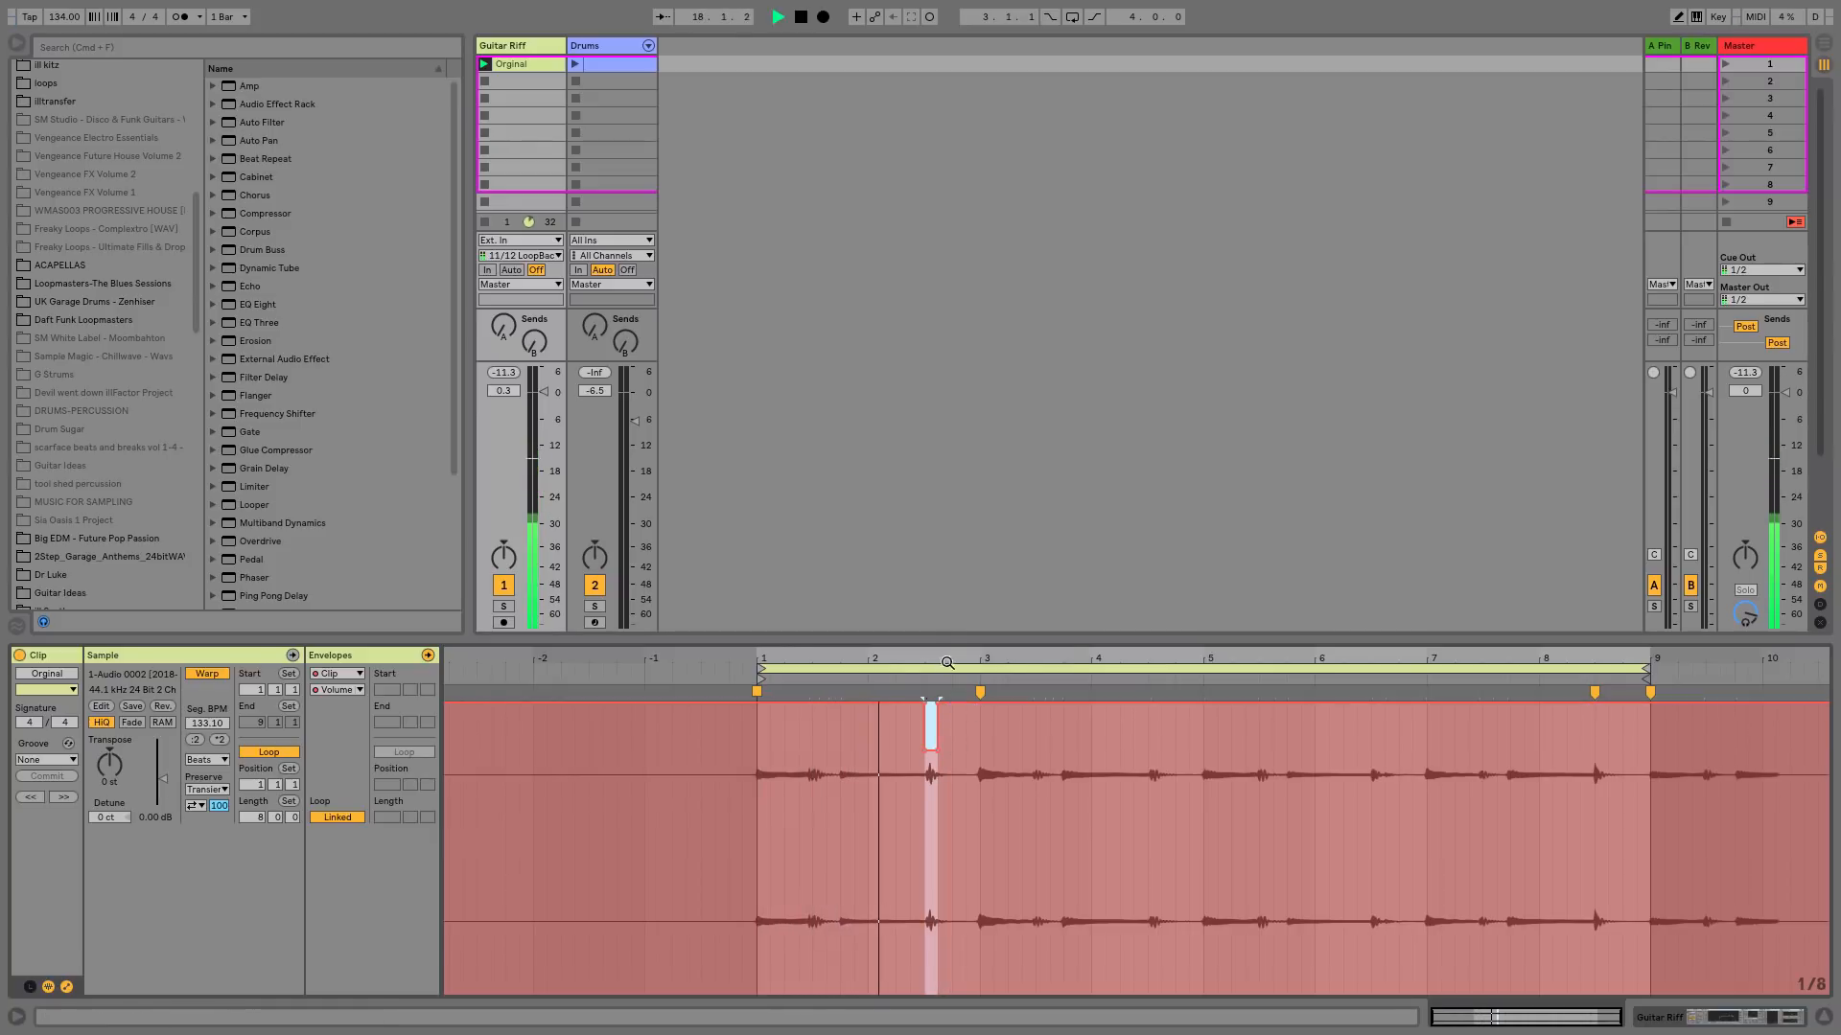
mouse_move(948, 658)
mouse_down()
mouse_move(948, 690)
mouse_move(948, 627)
mouse_up()
key(space)
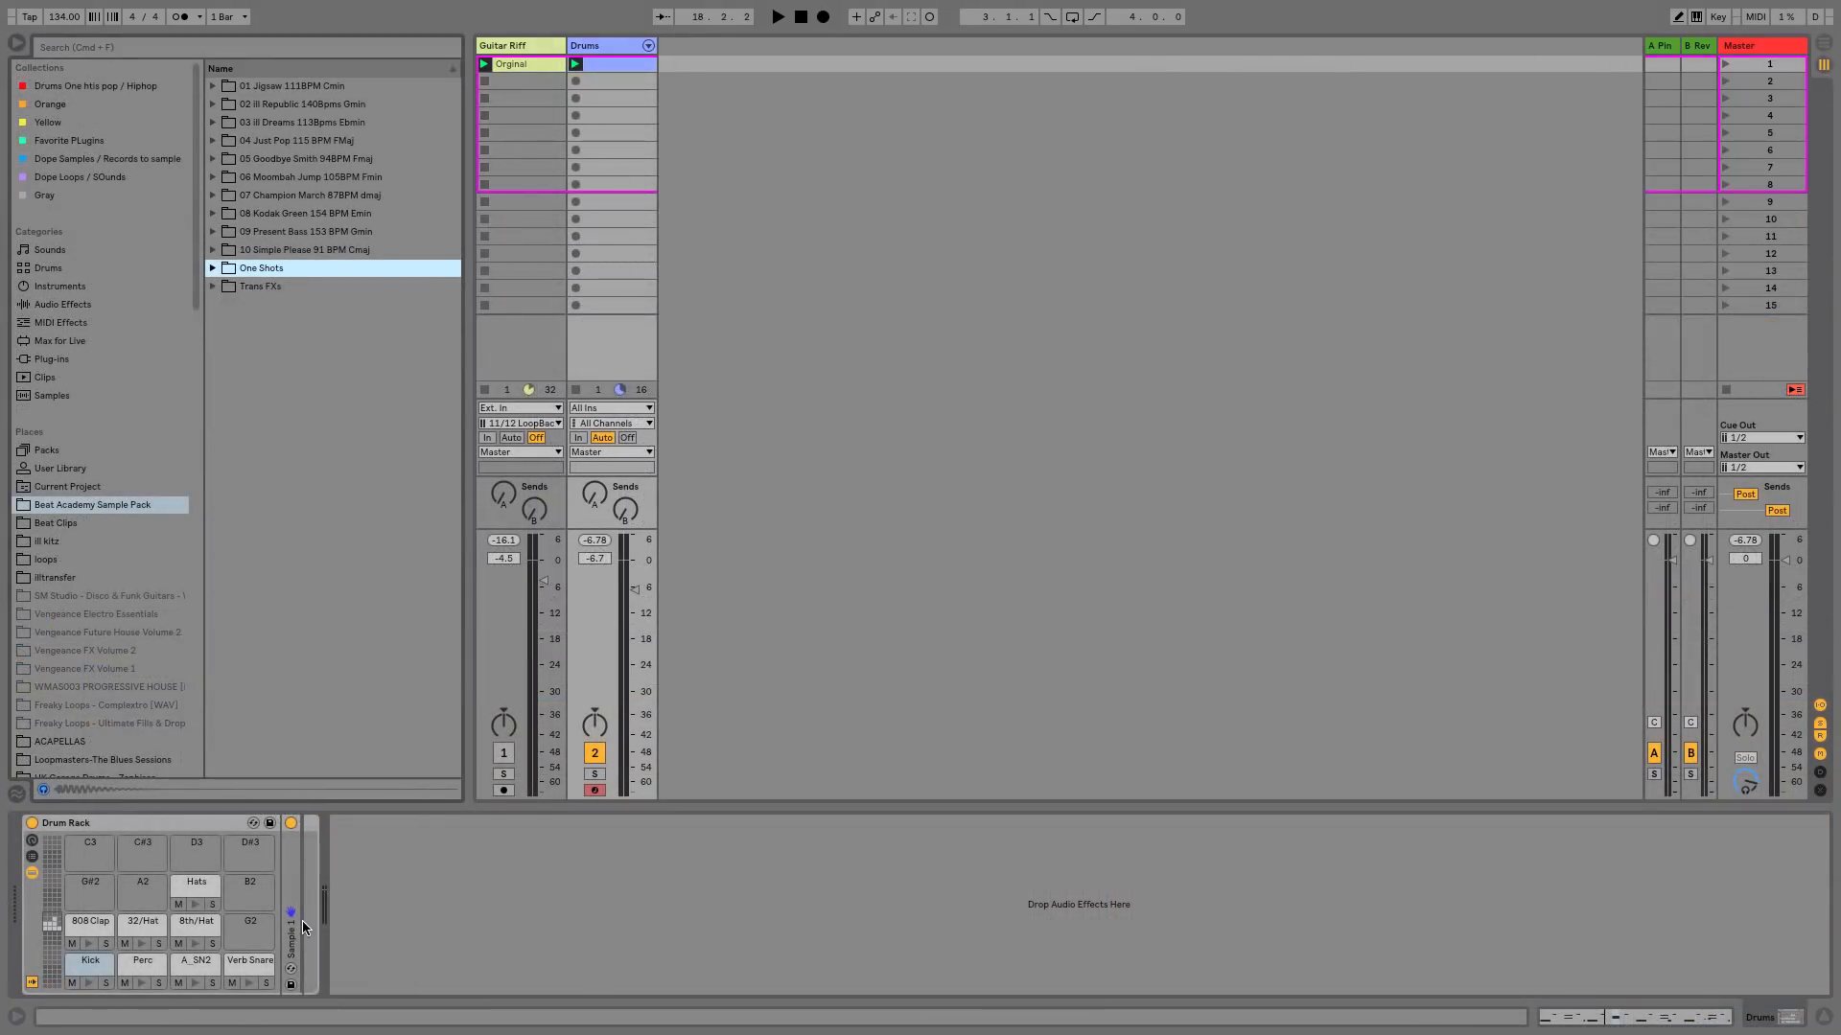
- Open the Swing folder of the Swing and Groove pack and look through the Swing 8 grooves
click(107, 971)
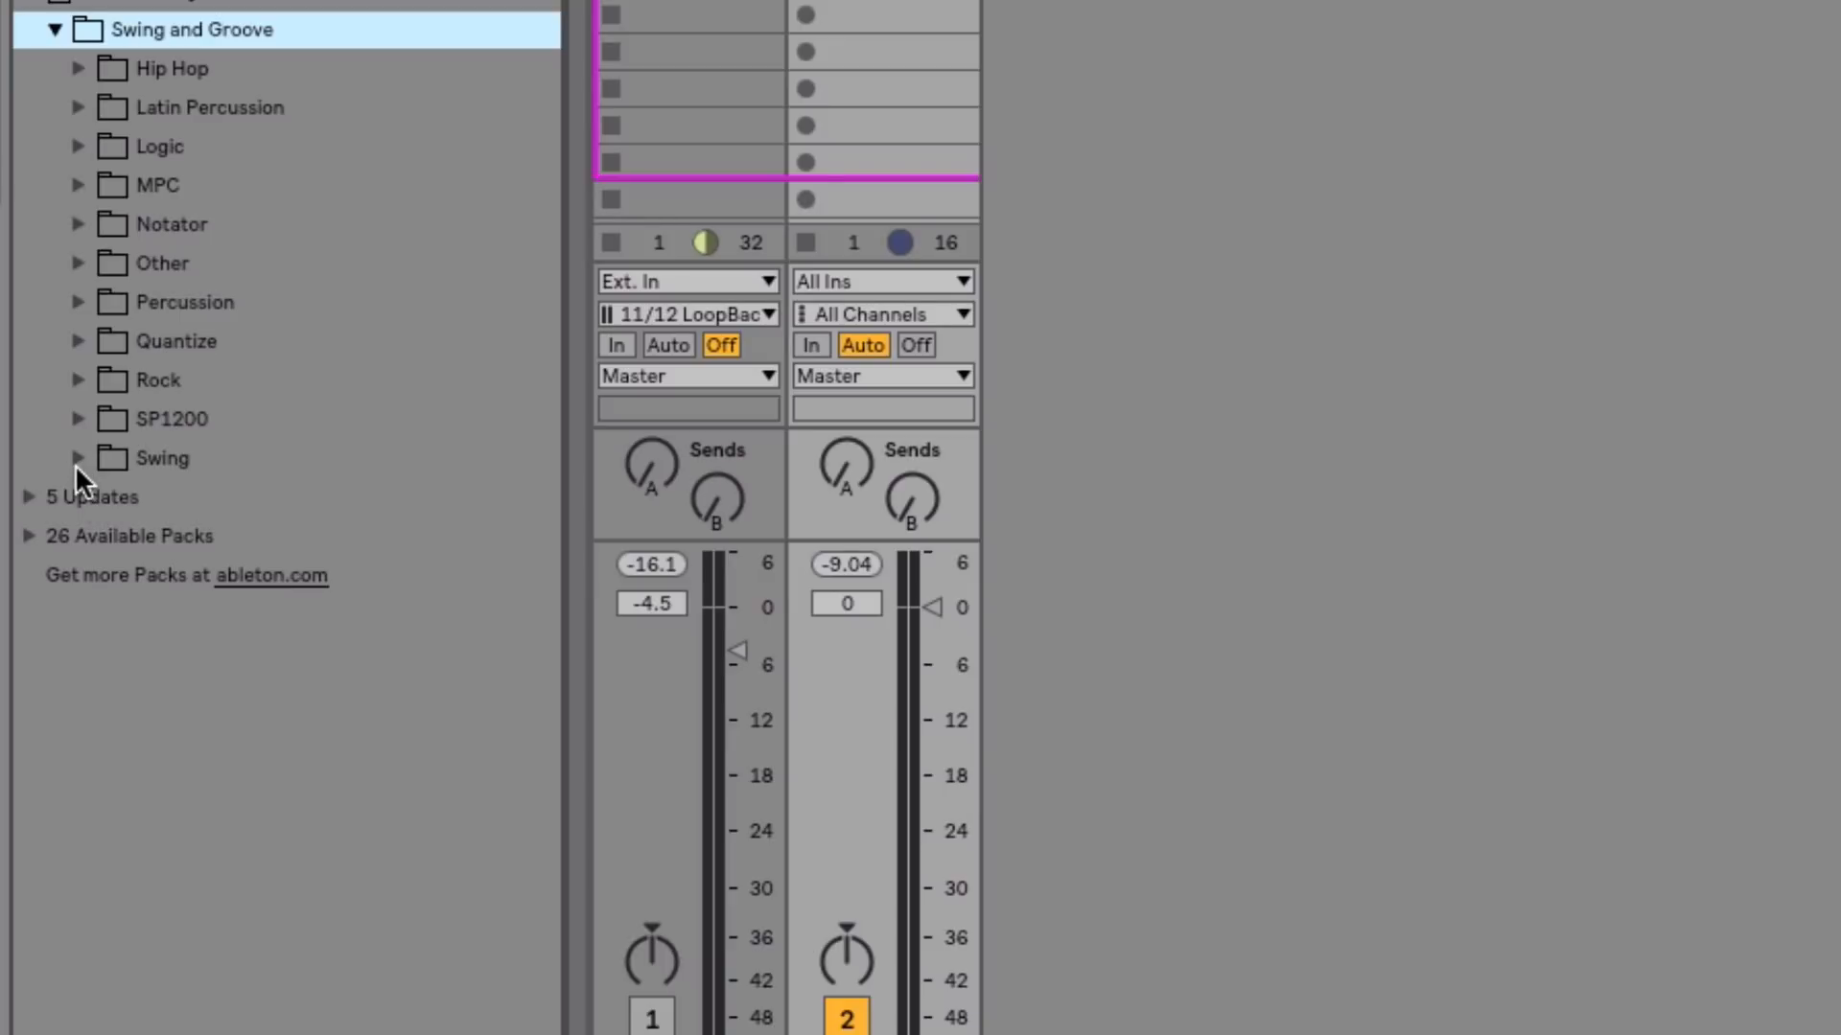
click(76, 464)
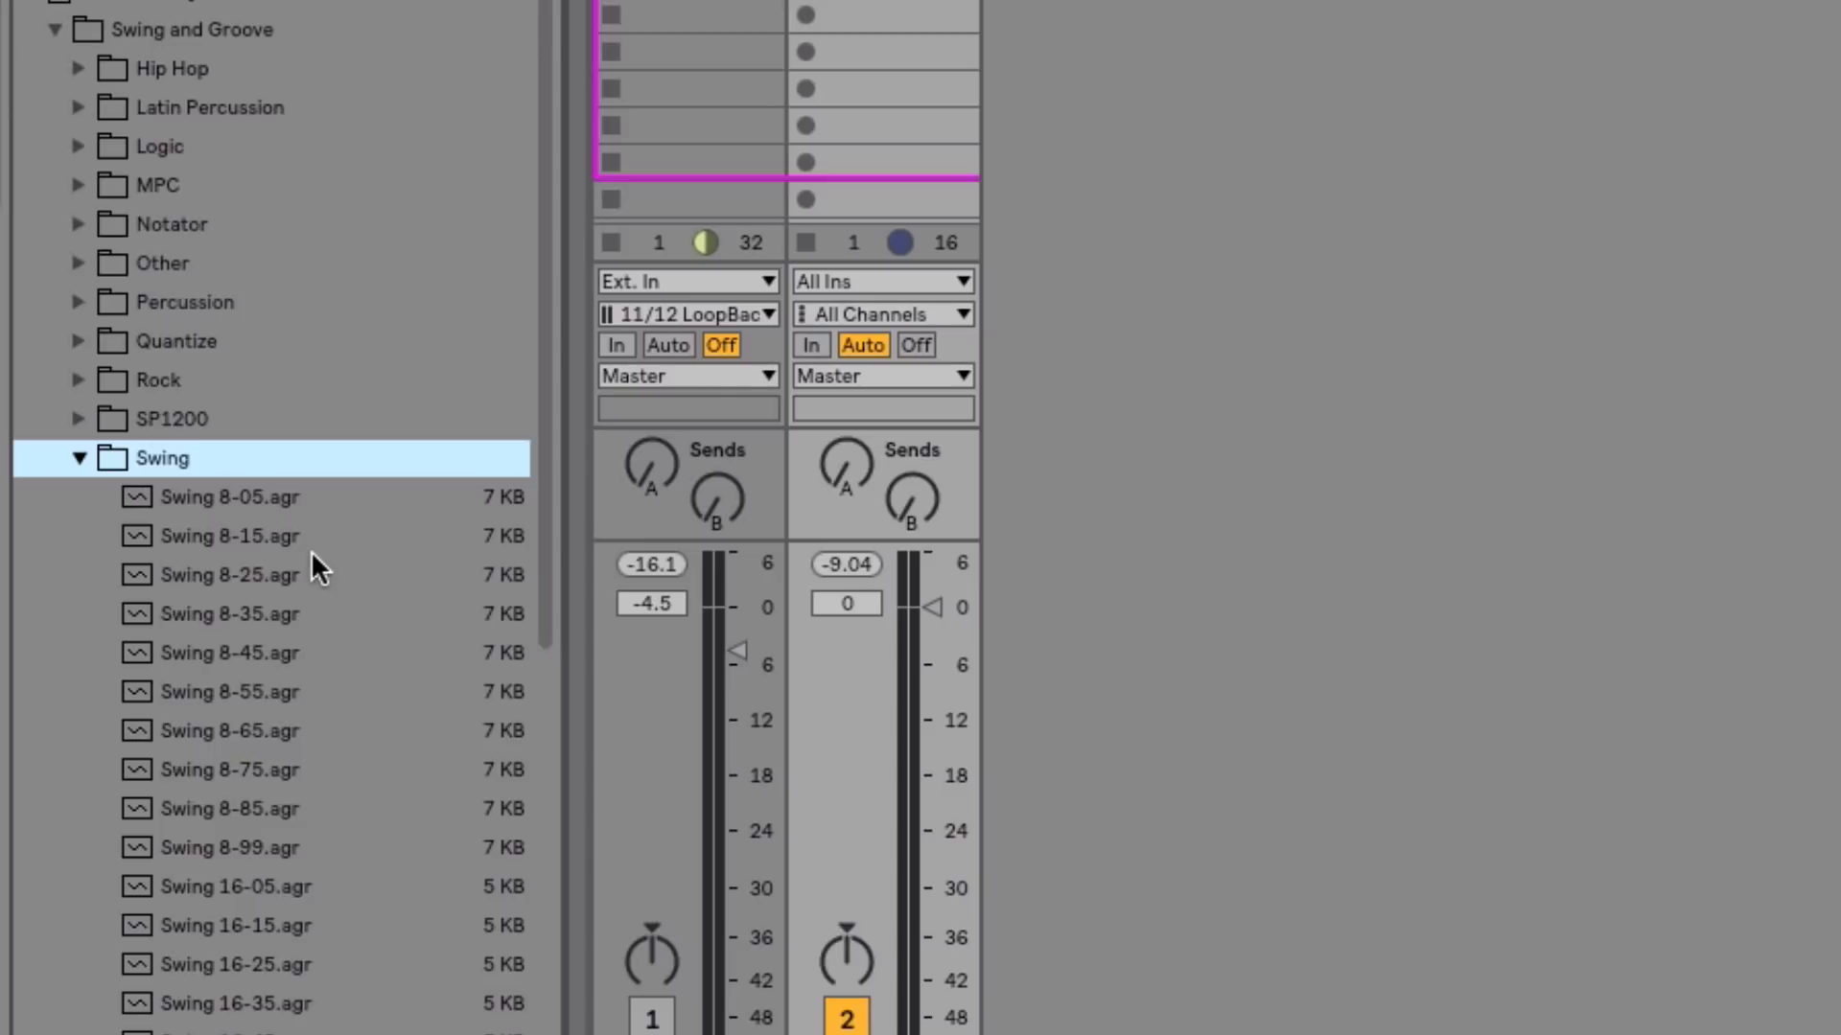
click(315, 580)
click(319, 613)
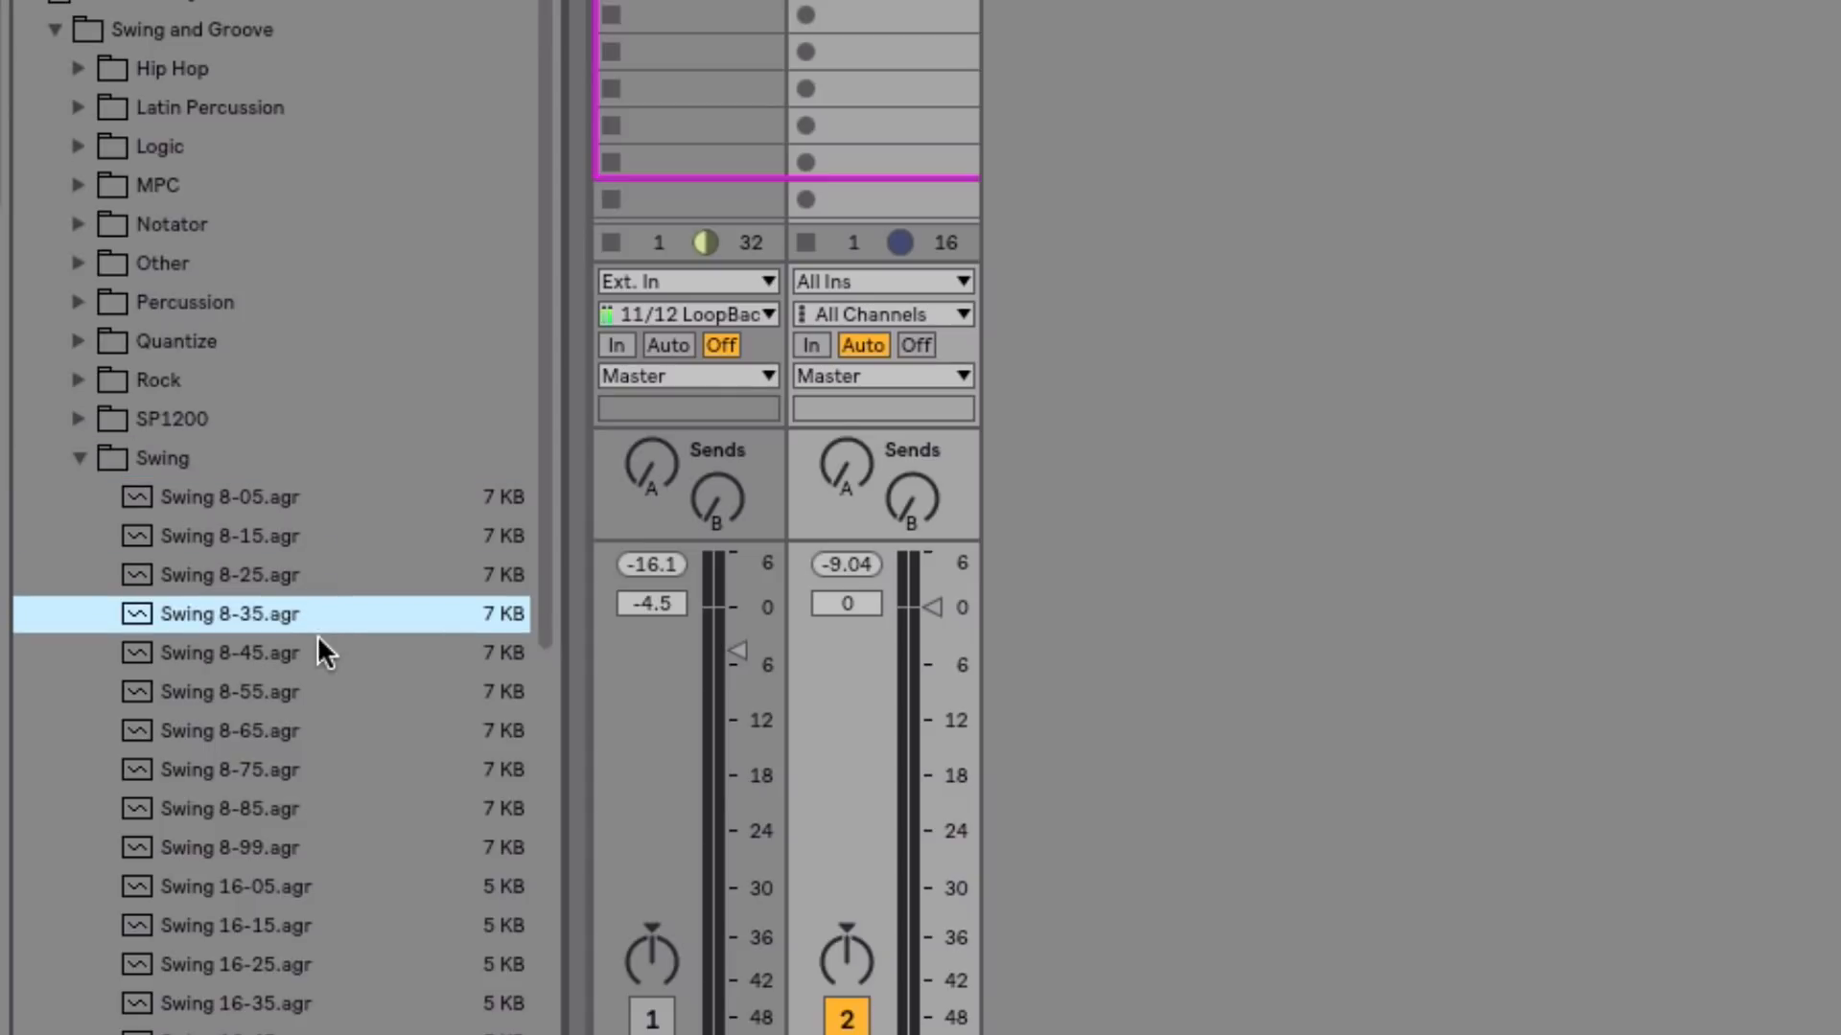
click(324, 652)
click(325, 694)
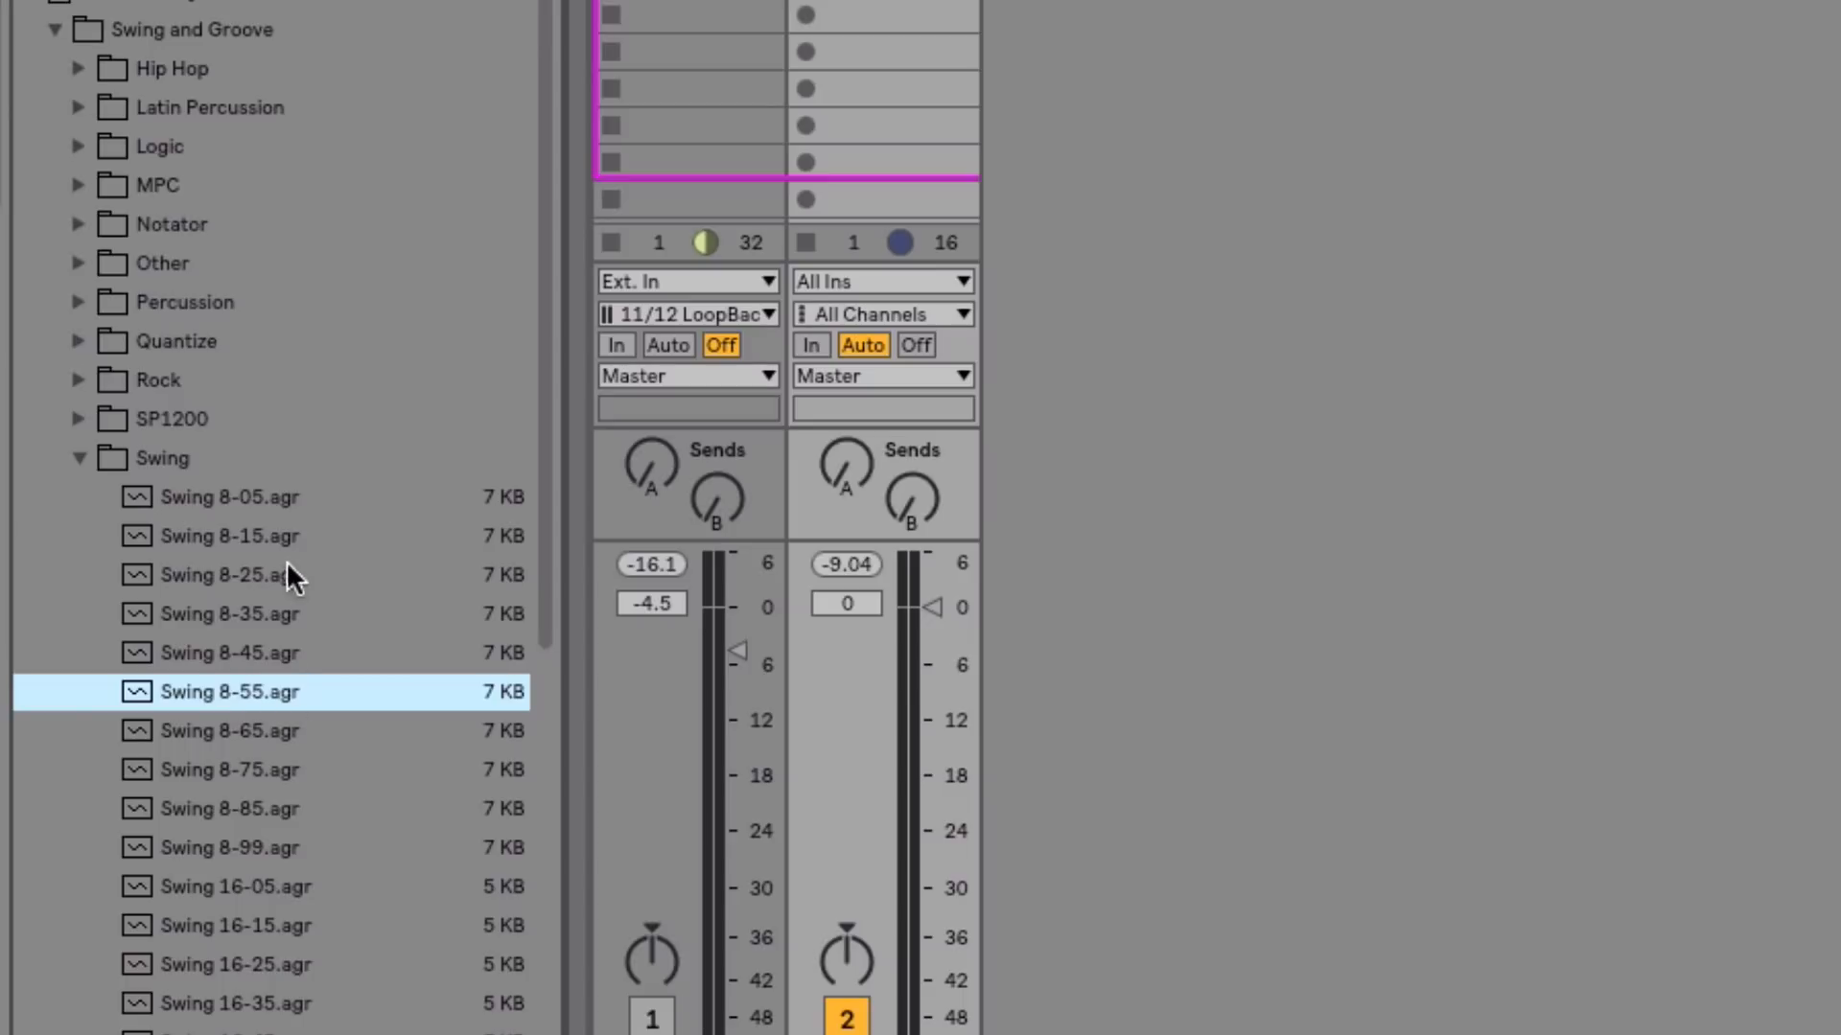
click(288, 537)
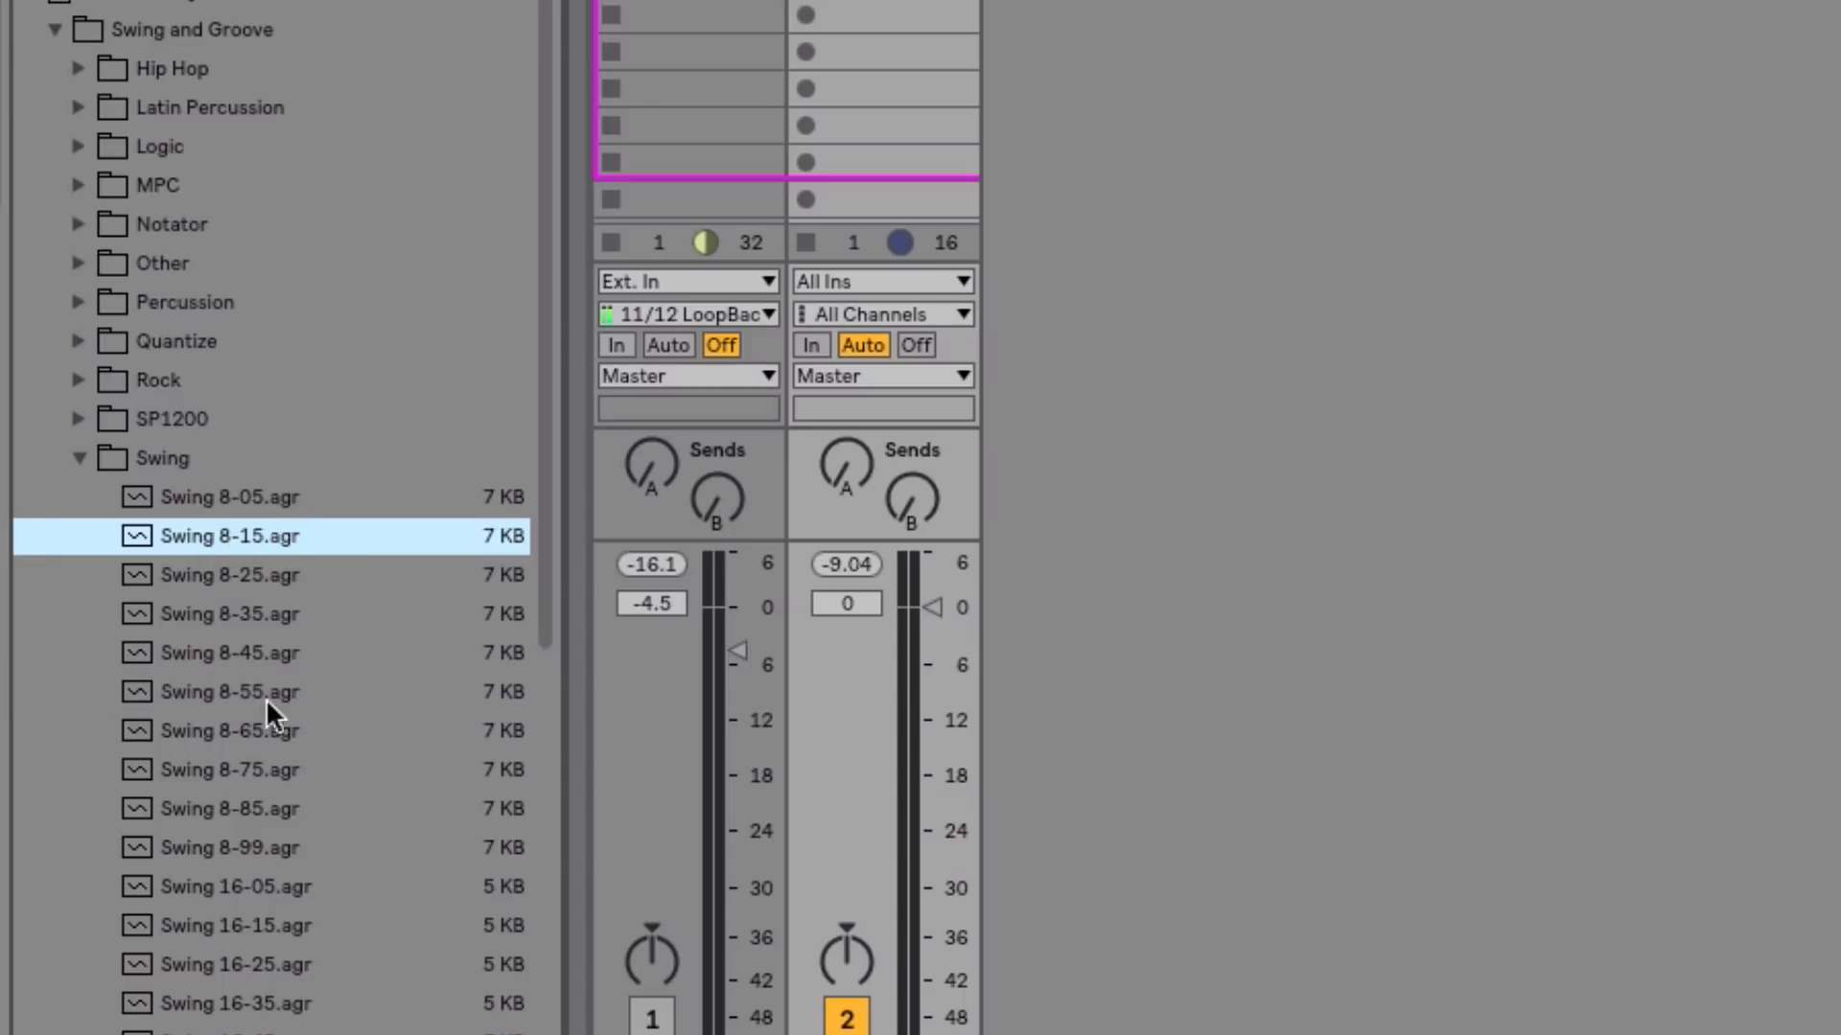
click(291, 770)
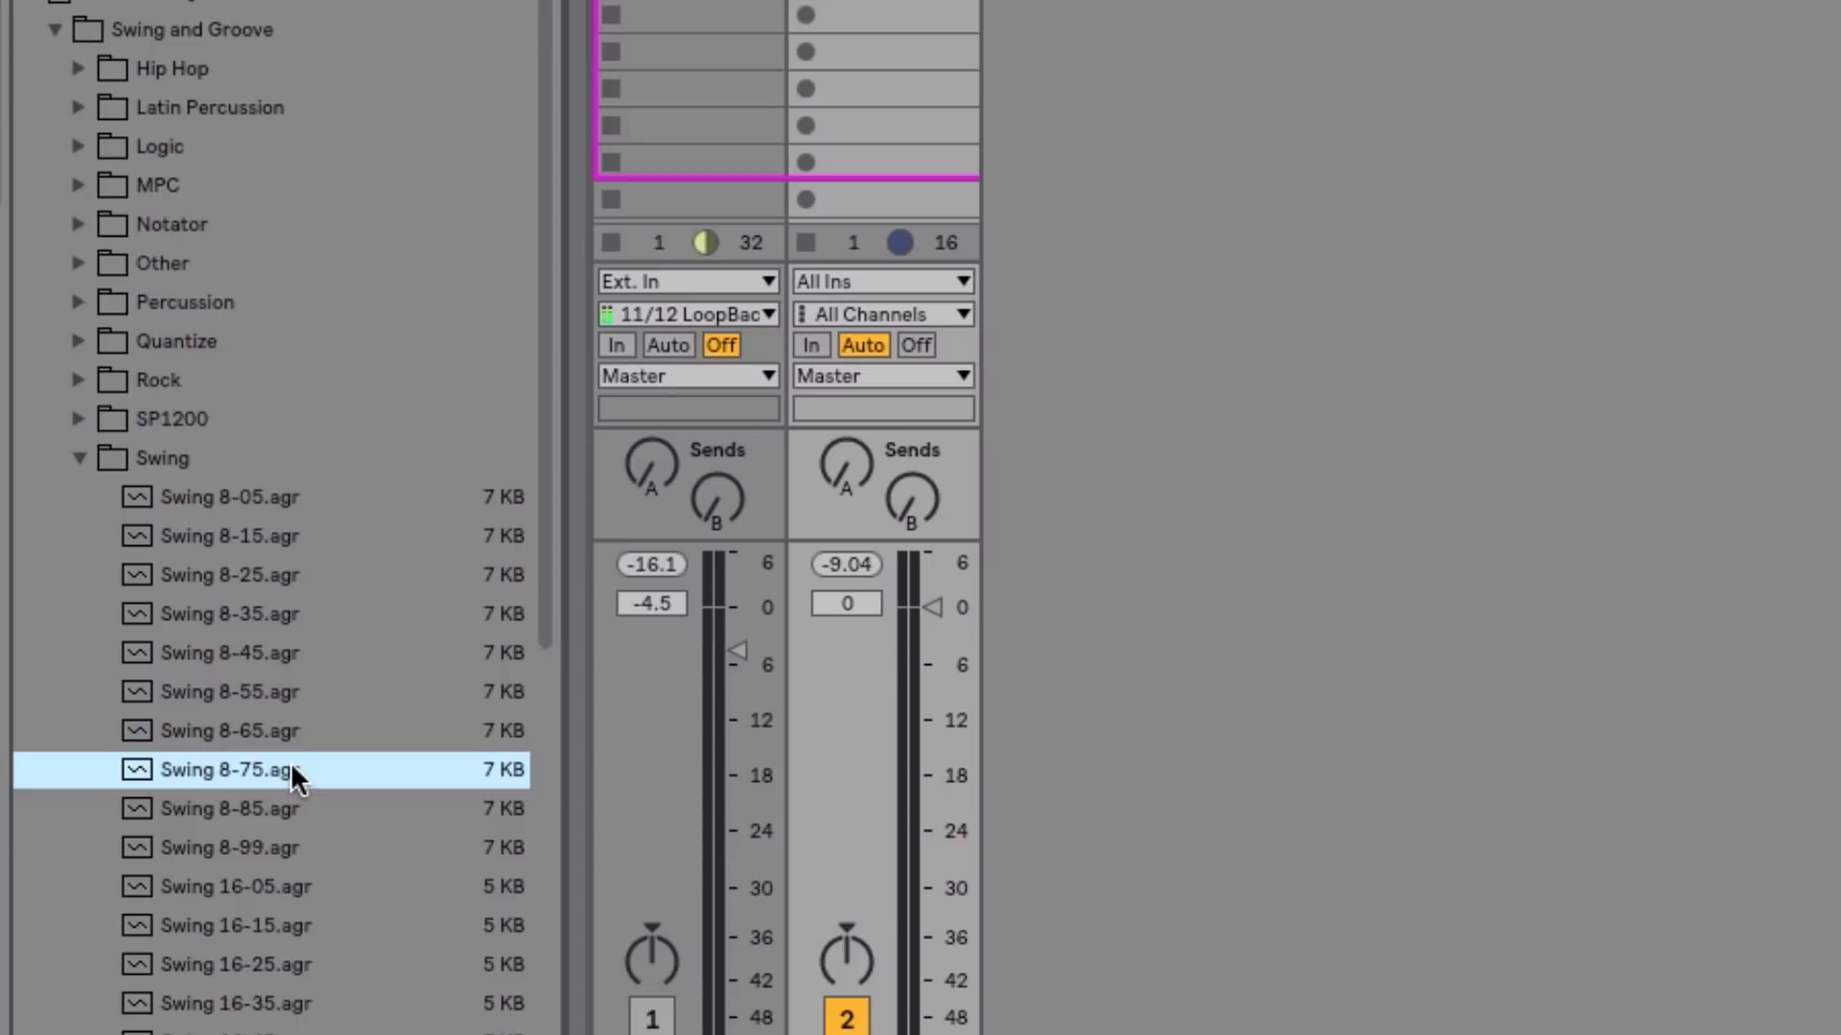
- Apply the Swing 8-55 groove to the drum clip, commit it to the notes, and audition the pattern
click(244, 686)
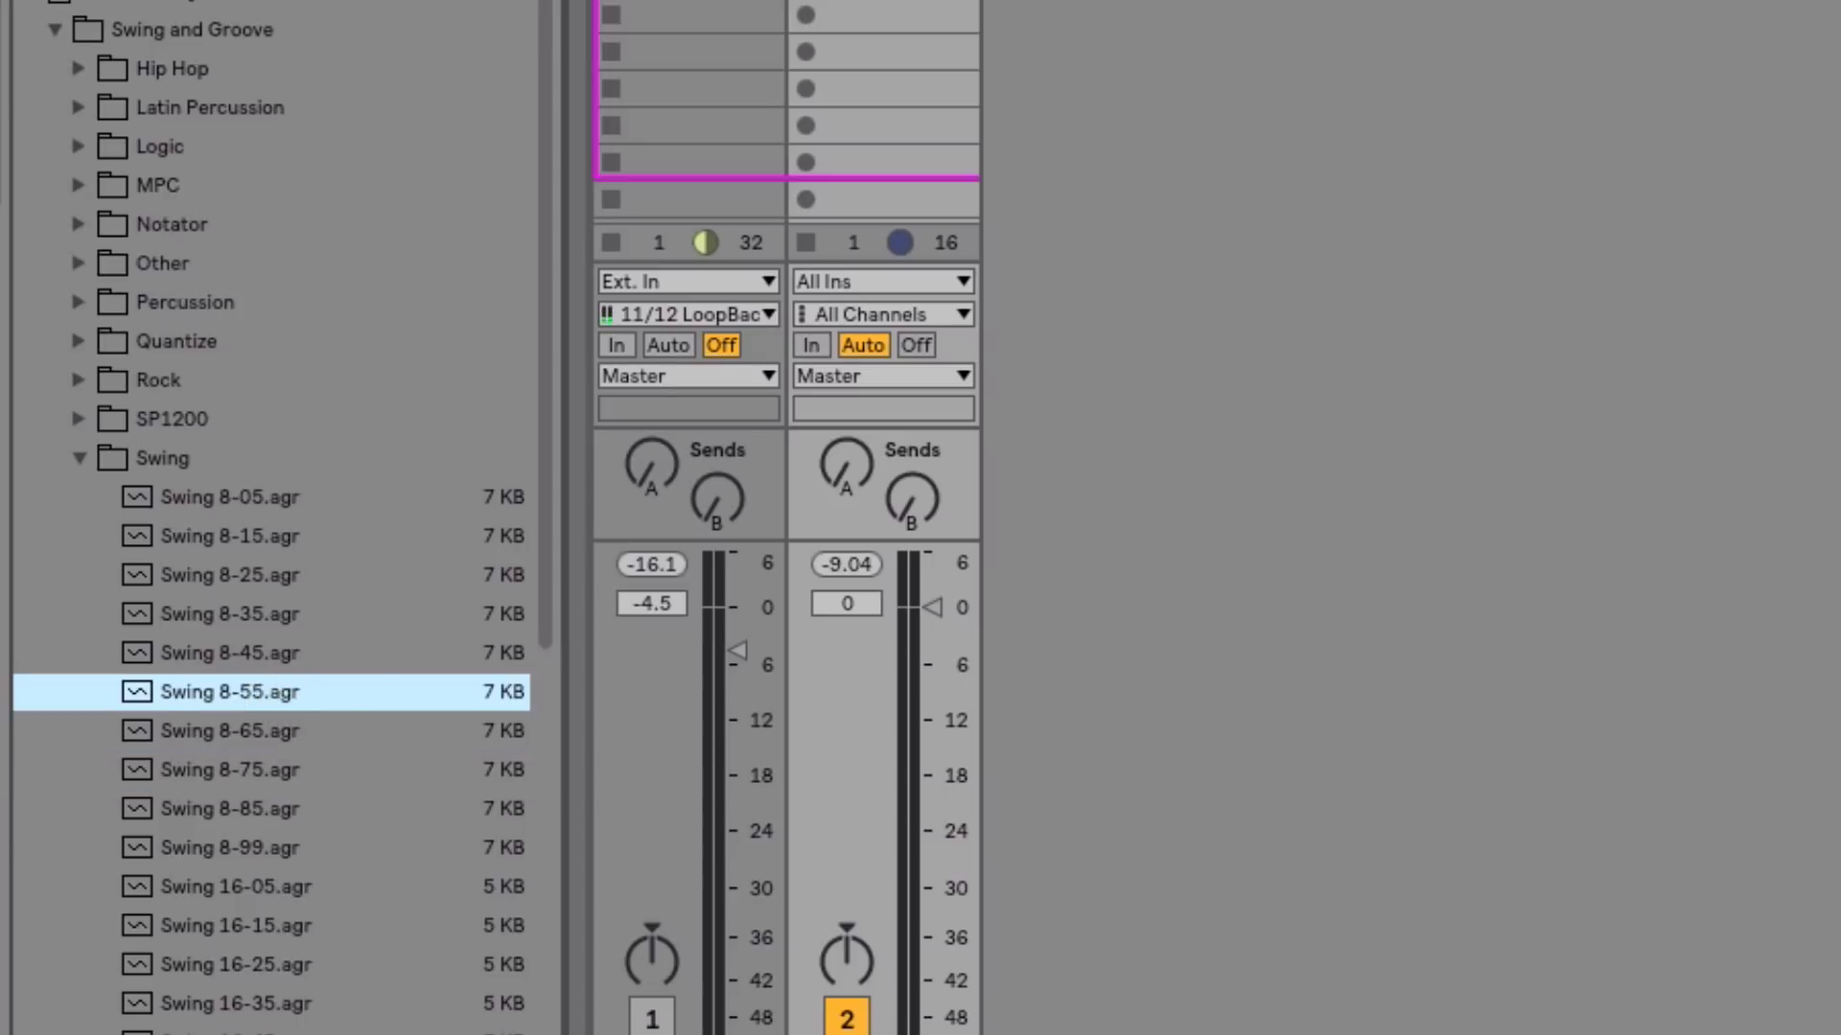
click(2, 1032)
click(46, 759)
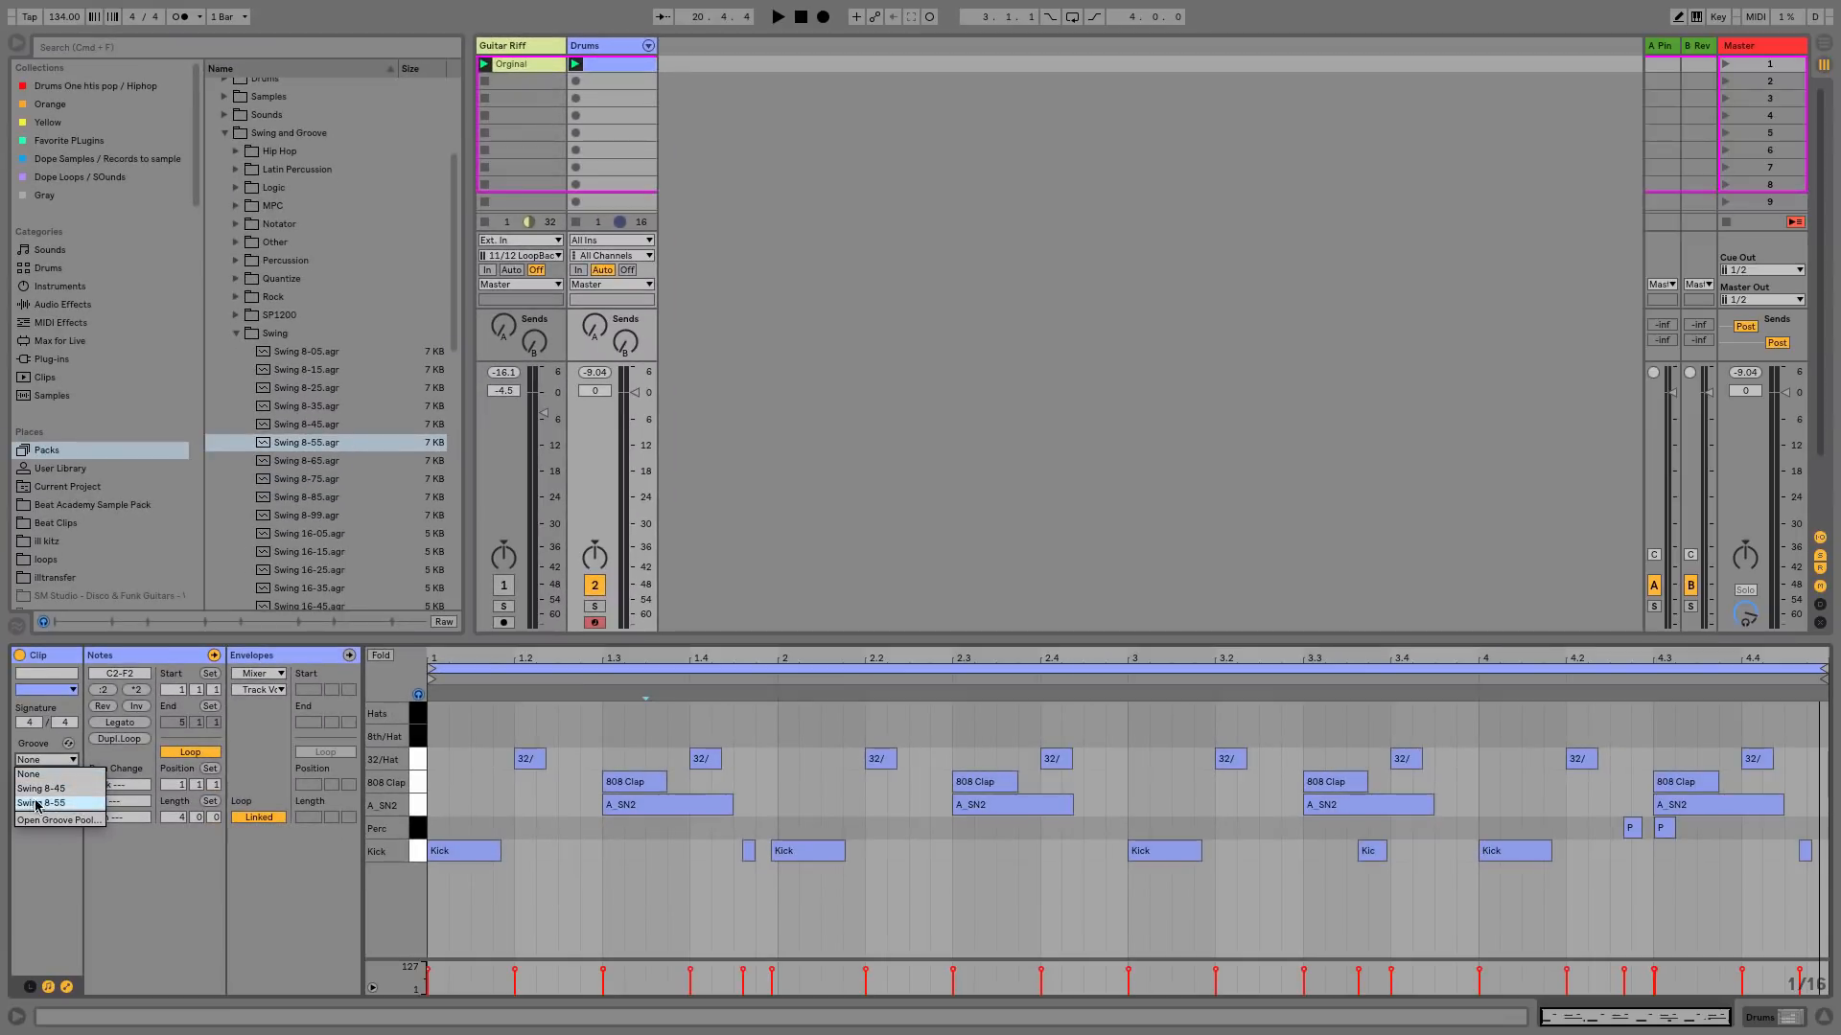
click(79, 804)
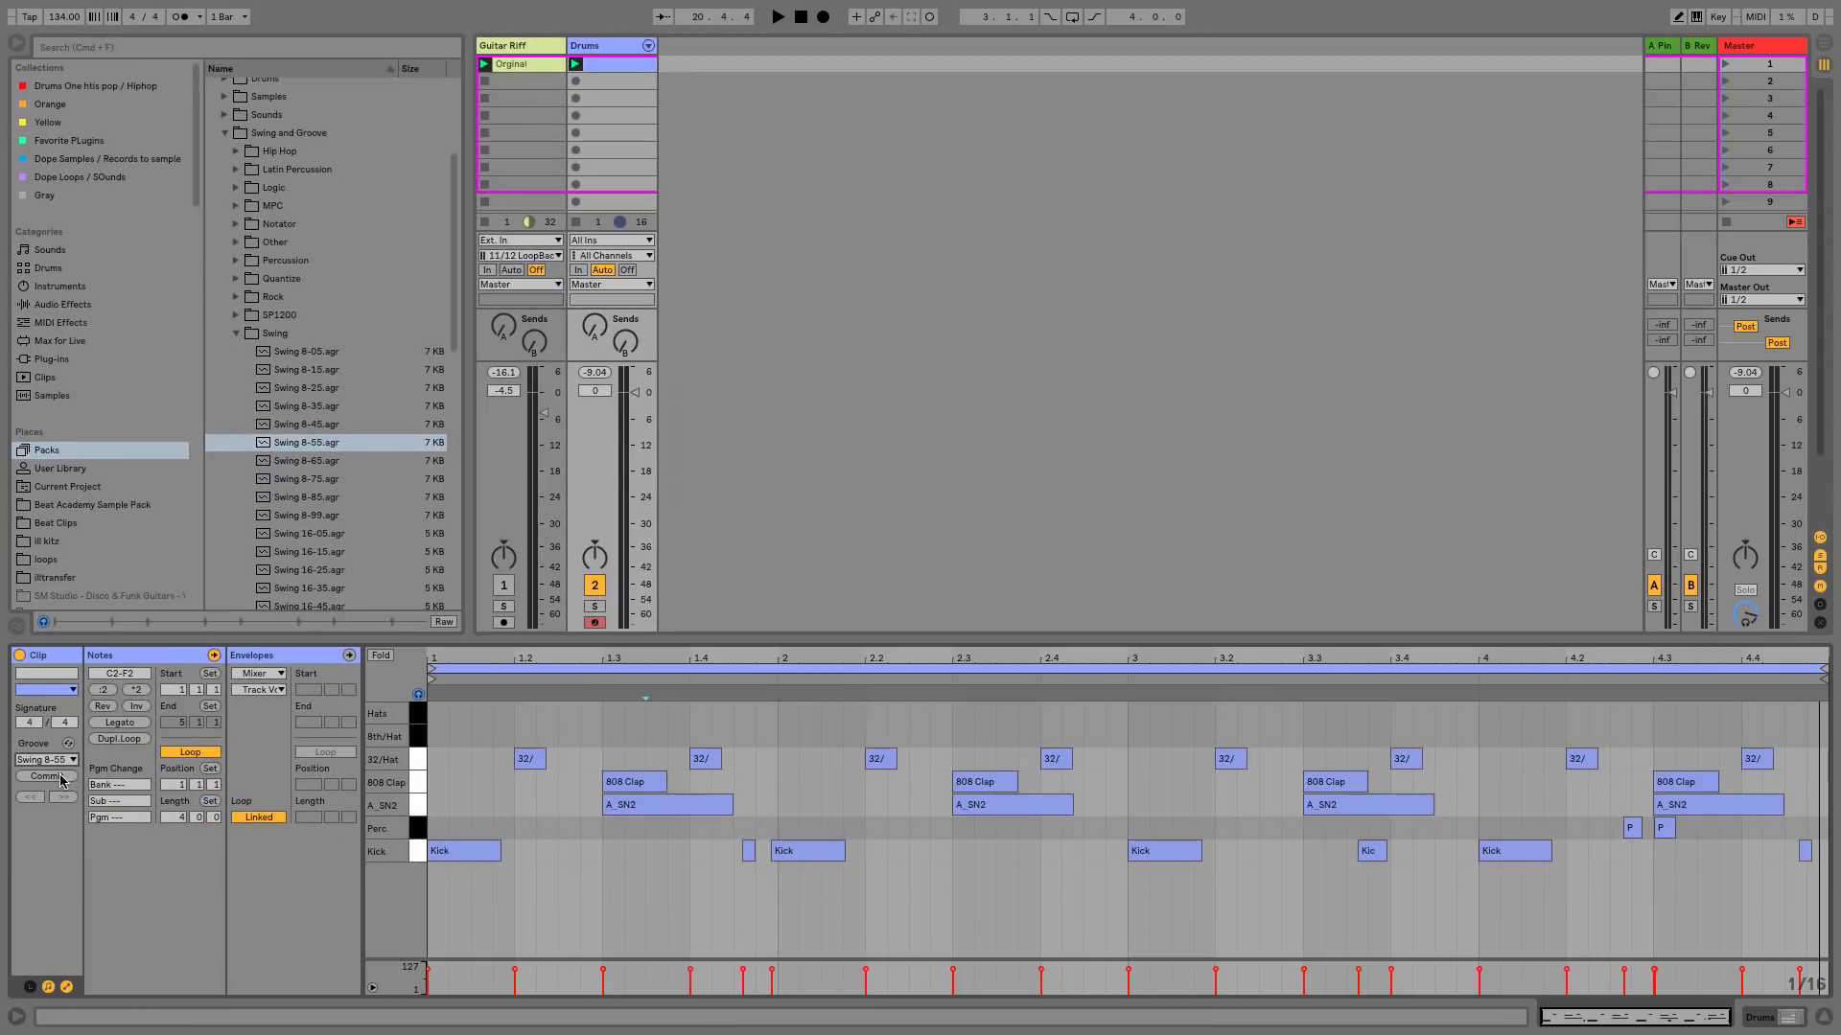
click(46, 776)
click(650, 871)
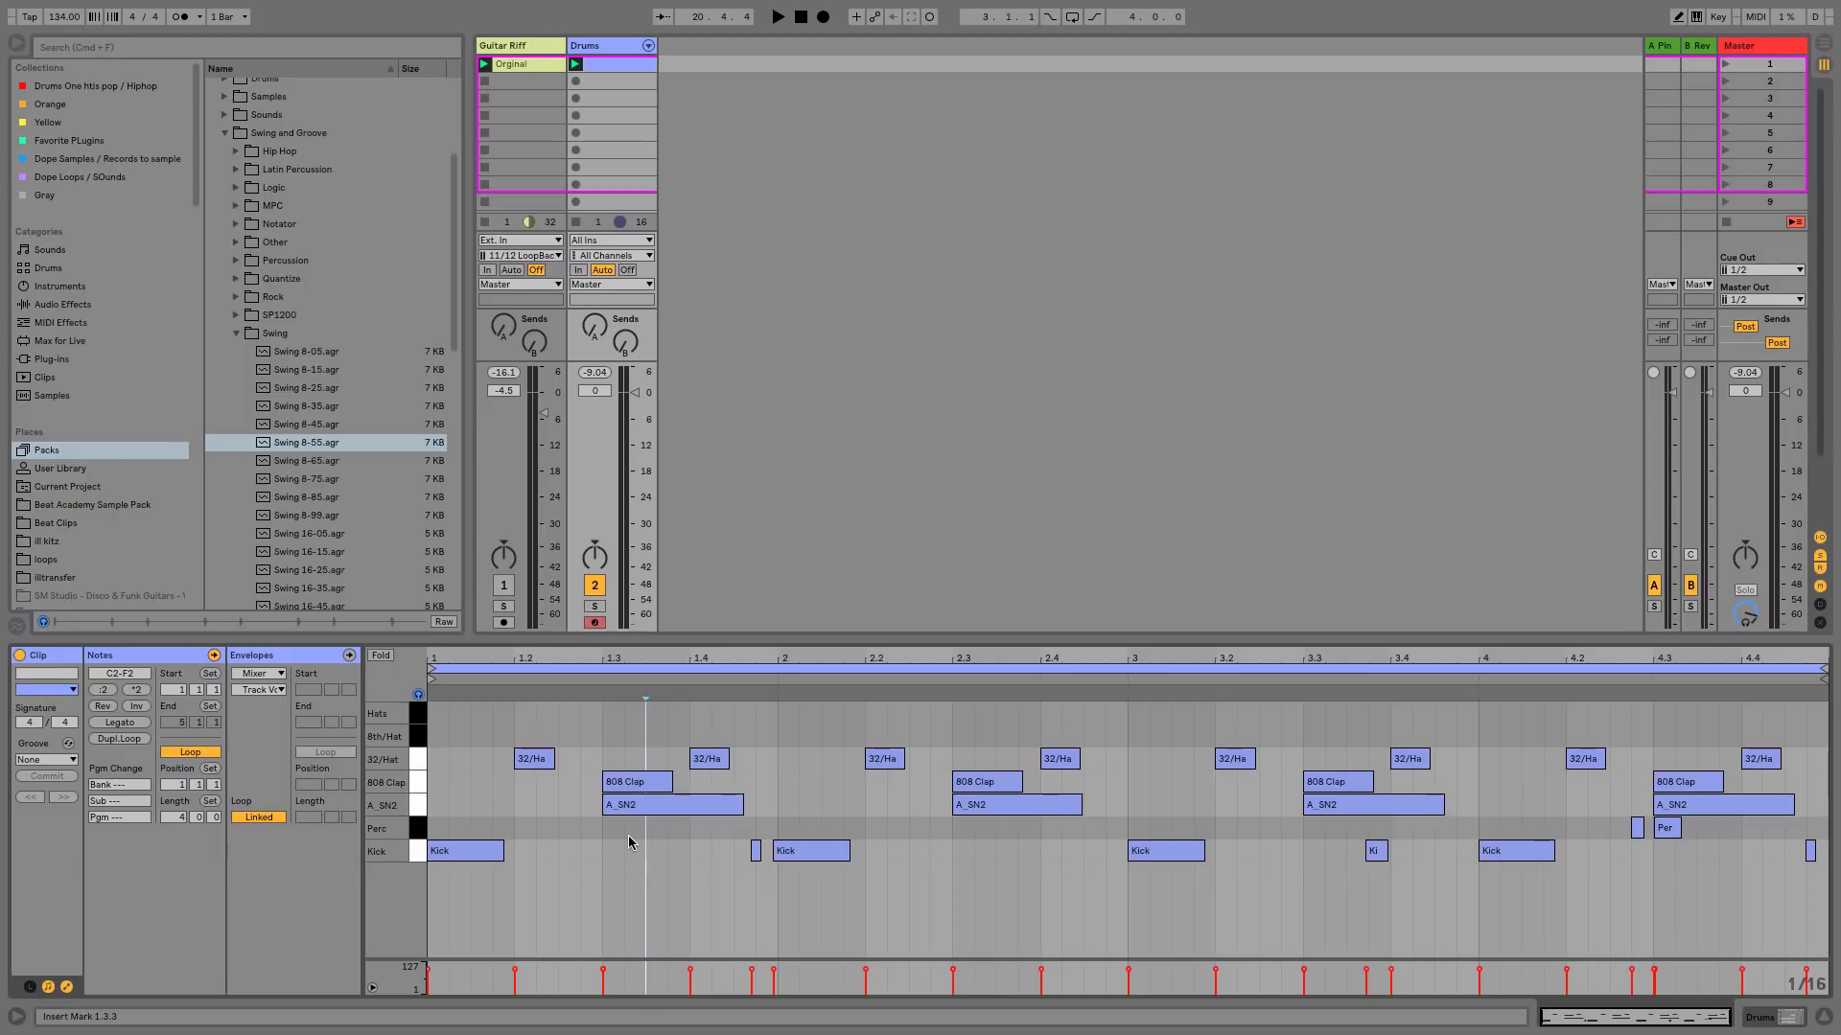
key(space)
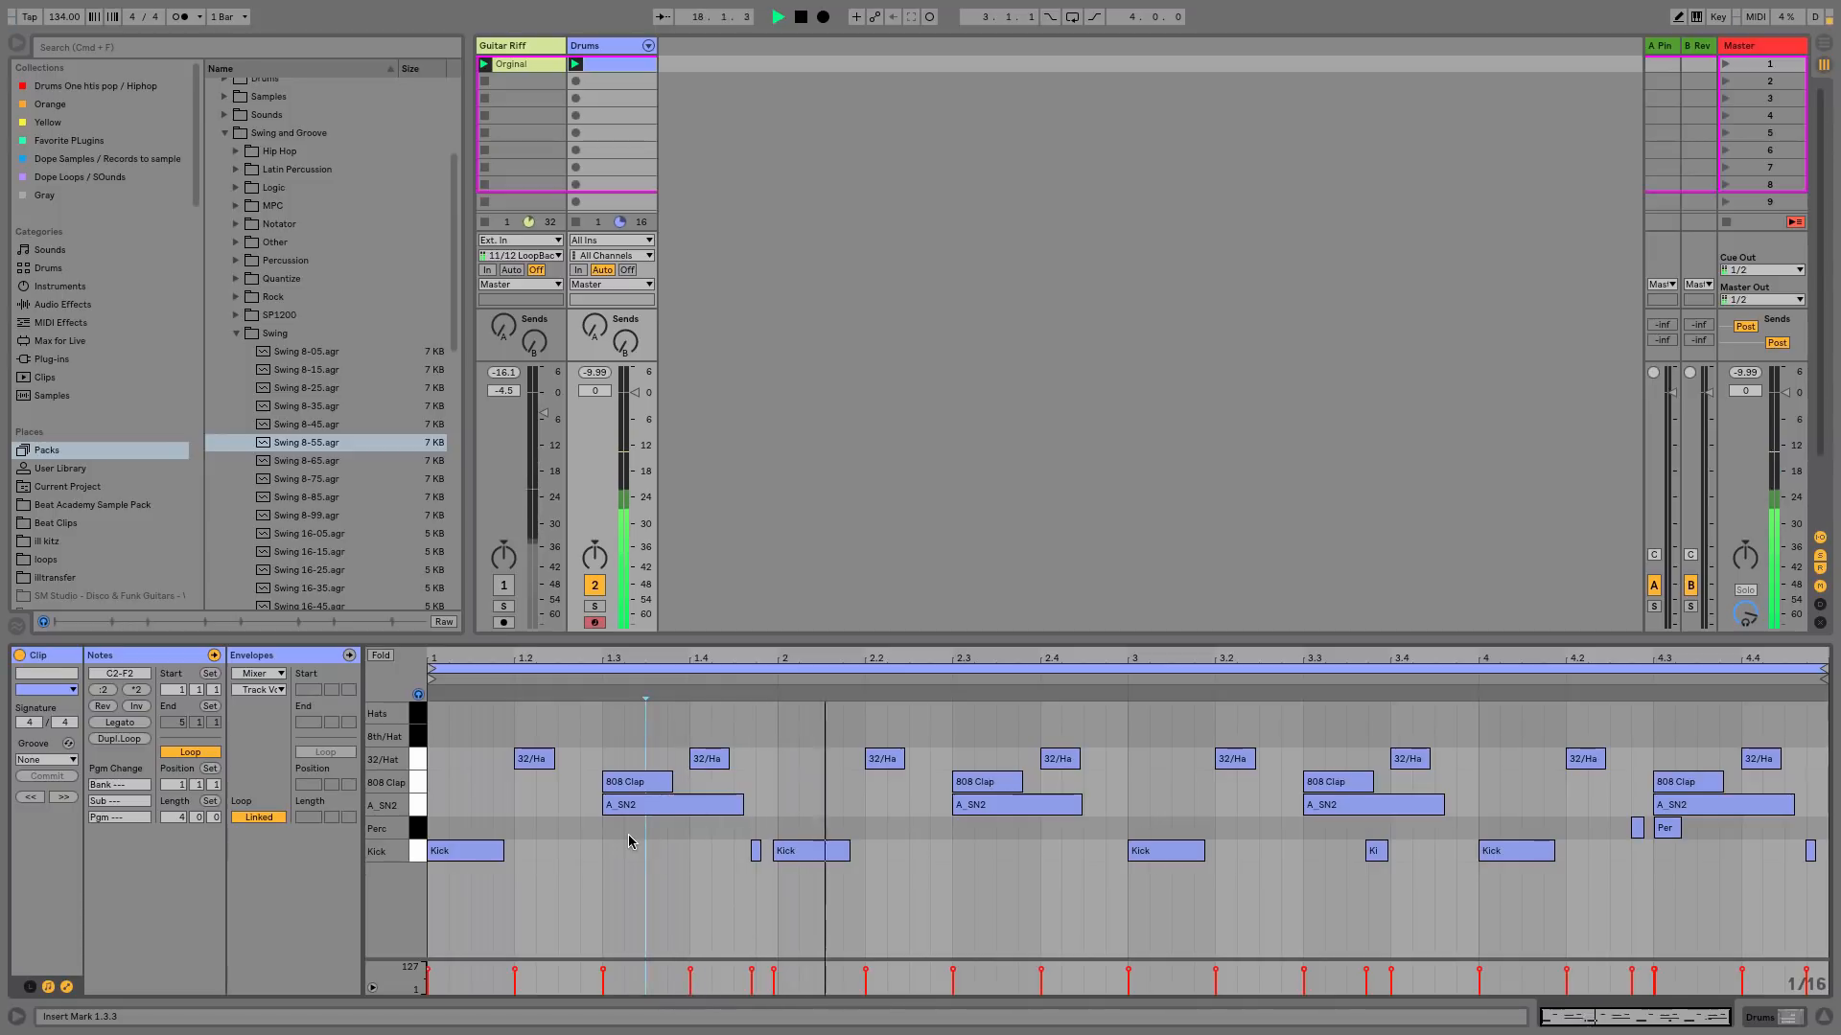
key(space)
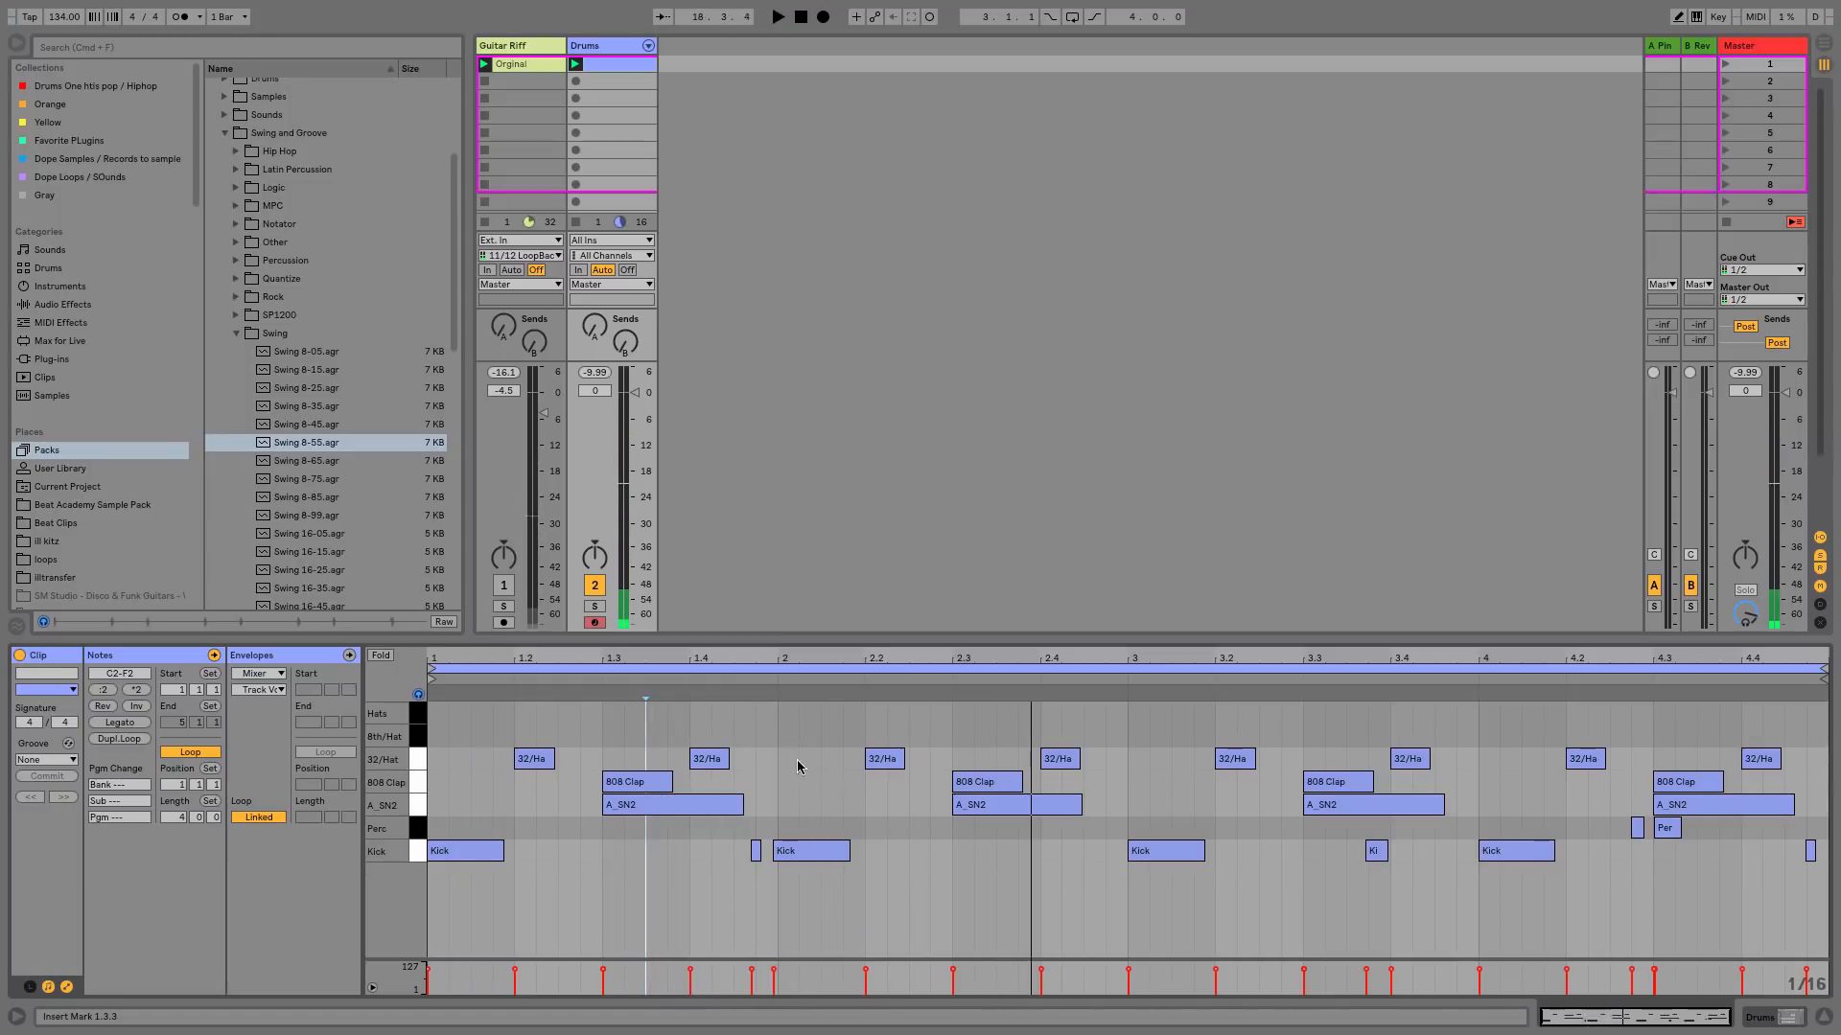
- Move the kick just ahead of bar 2 slightly later so it starts just past the bar line, and play the drums
drag(785, 658, 785, 690)
key(space)
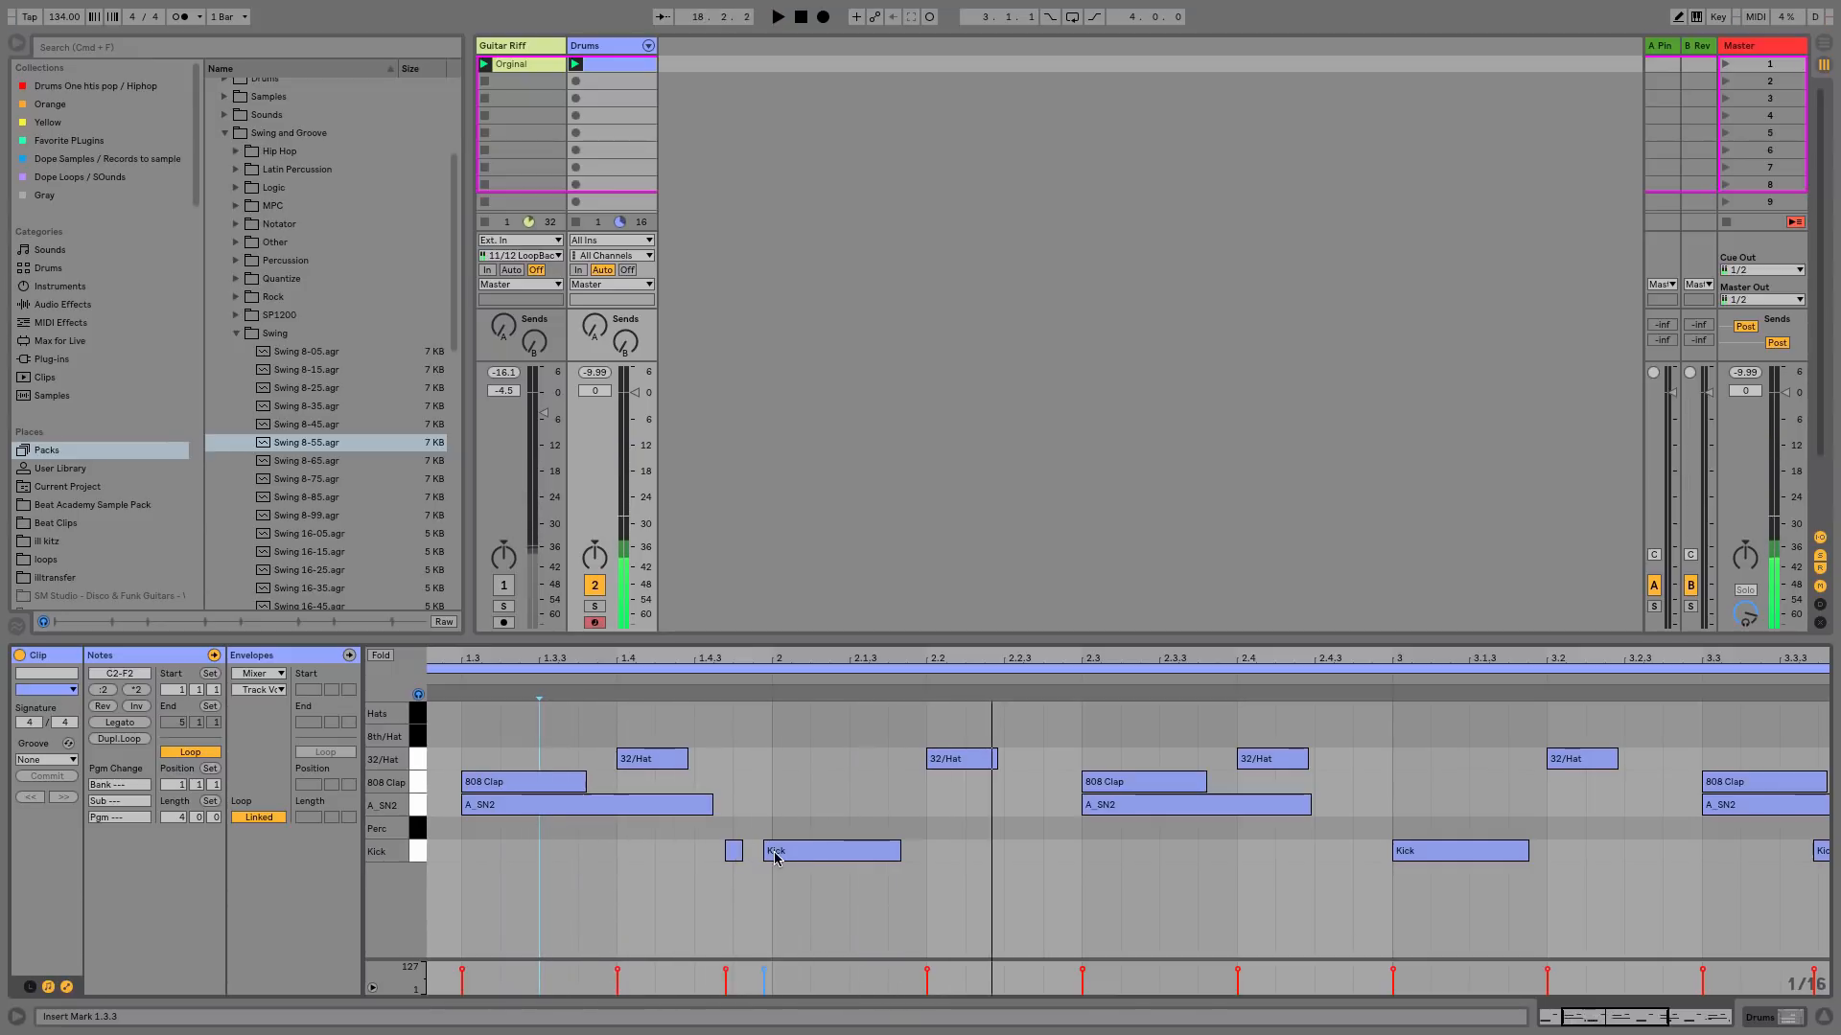
key(space)
click(784, 854)
drag(784, 854, 796, 862)
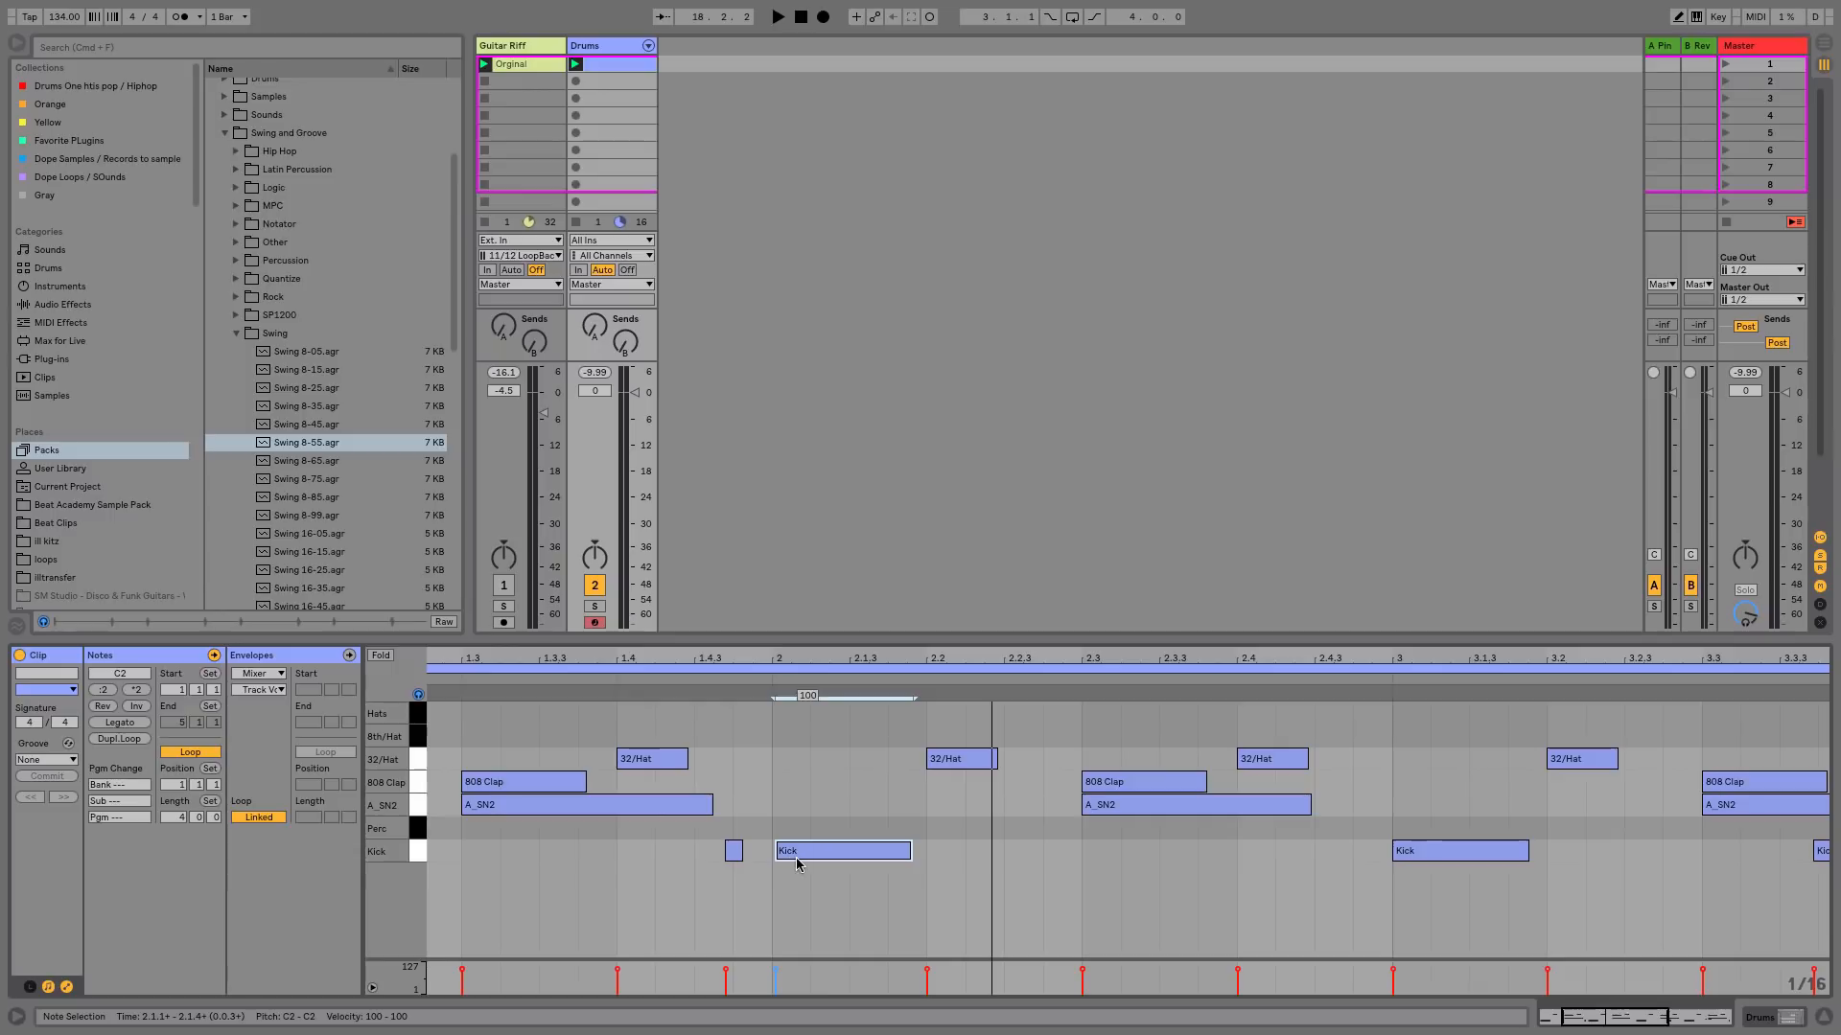
key(space)
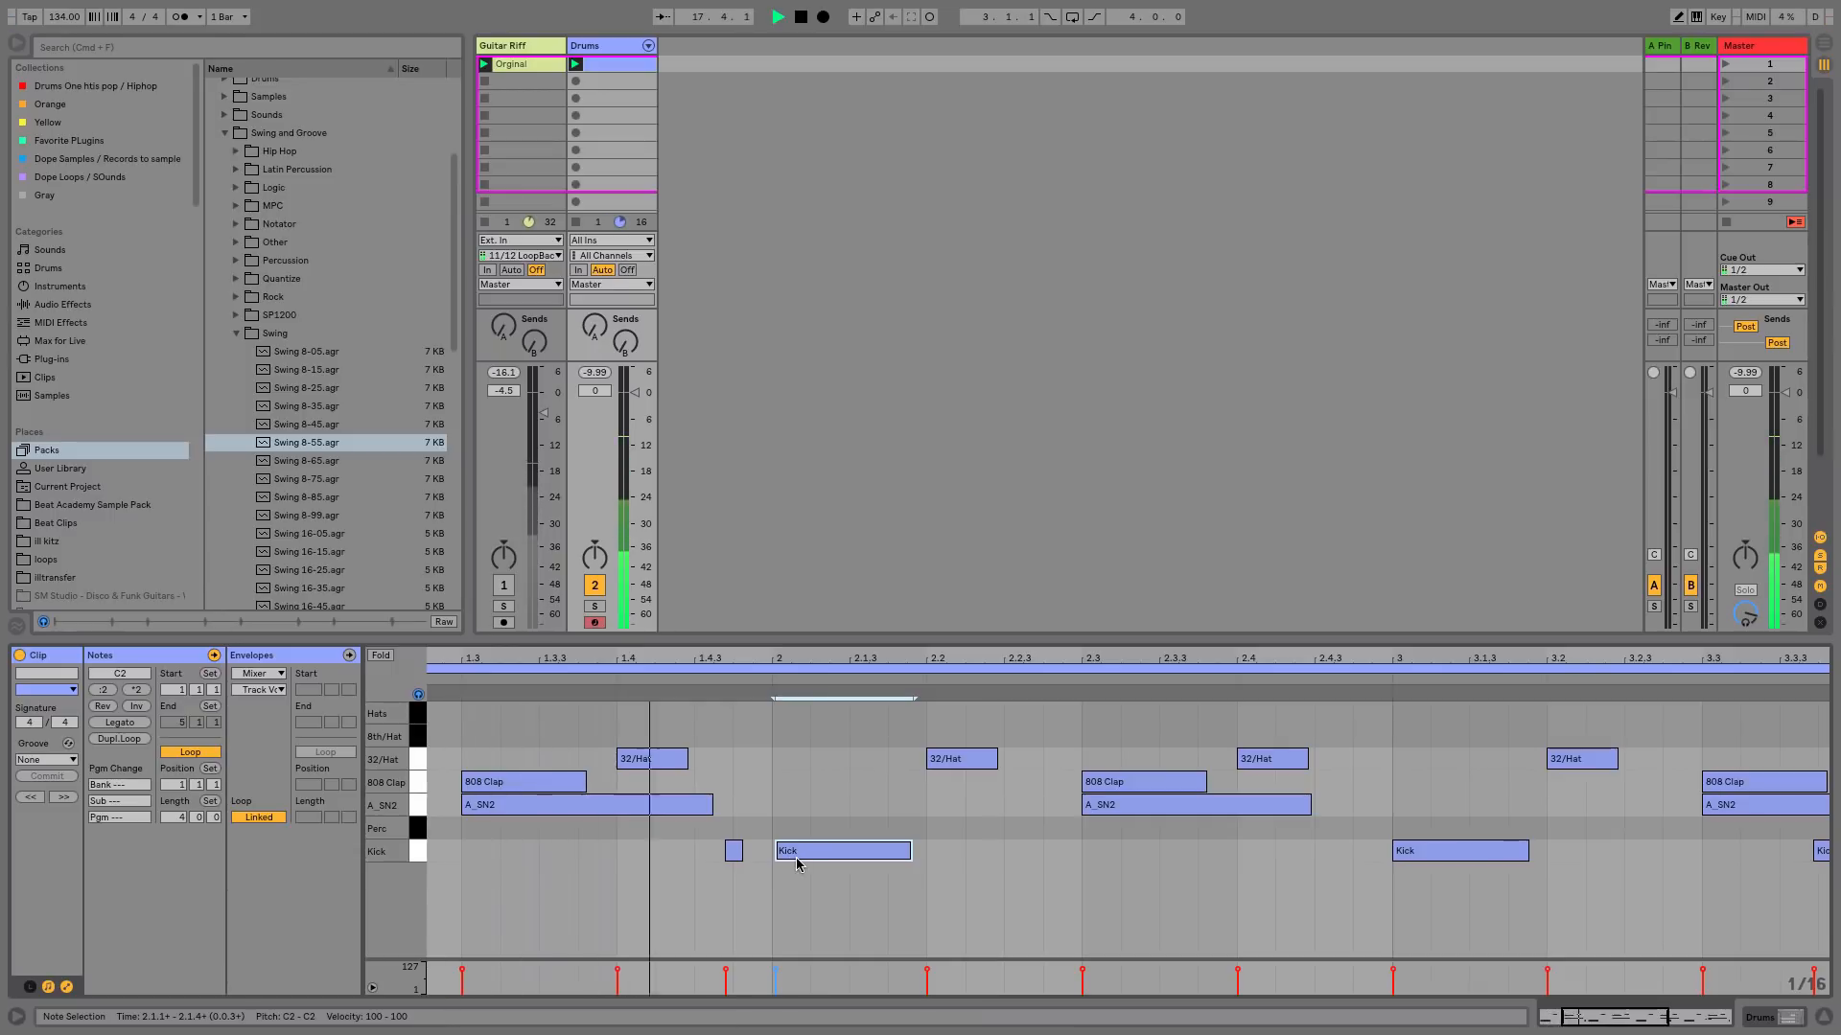
drag(1088, 659, 1088, 595)
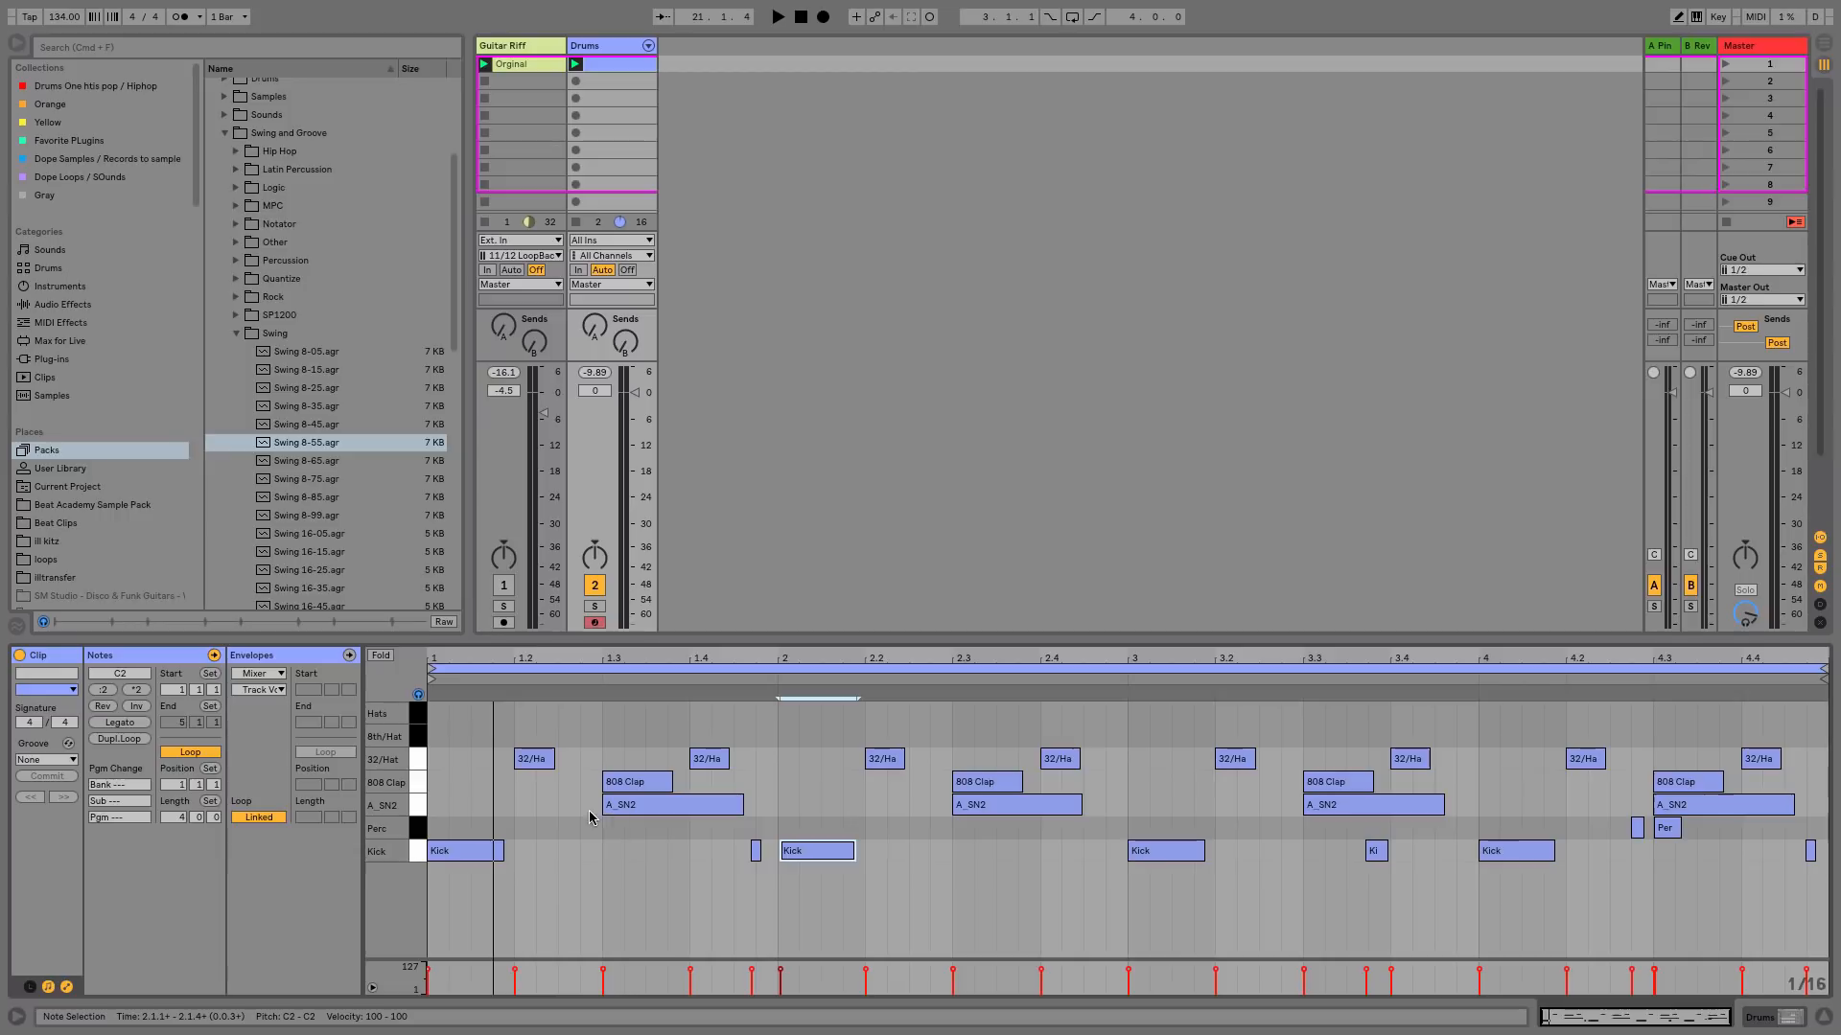
- Copy the Drum Rack's A_SN2 snare pad onto the empty D#2 pad
click(980, 808)
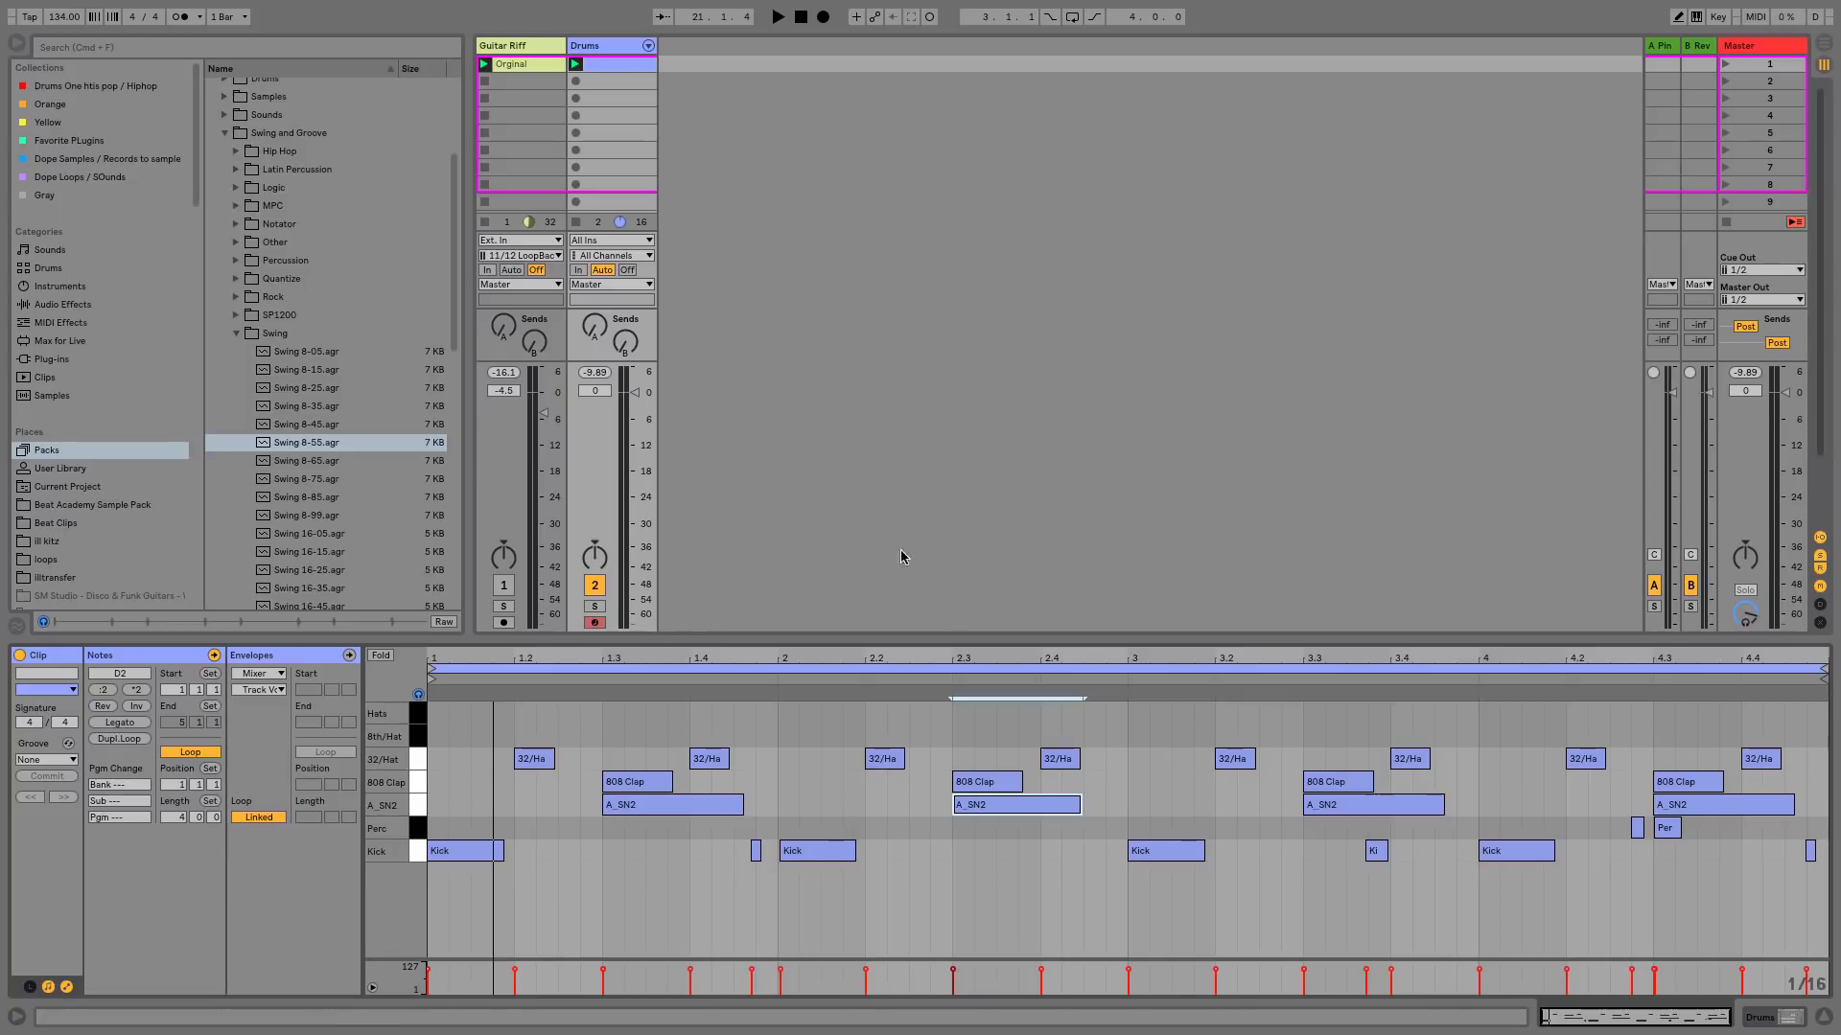
key(shift+Tab)
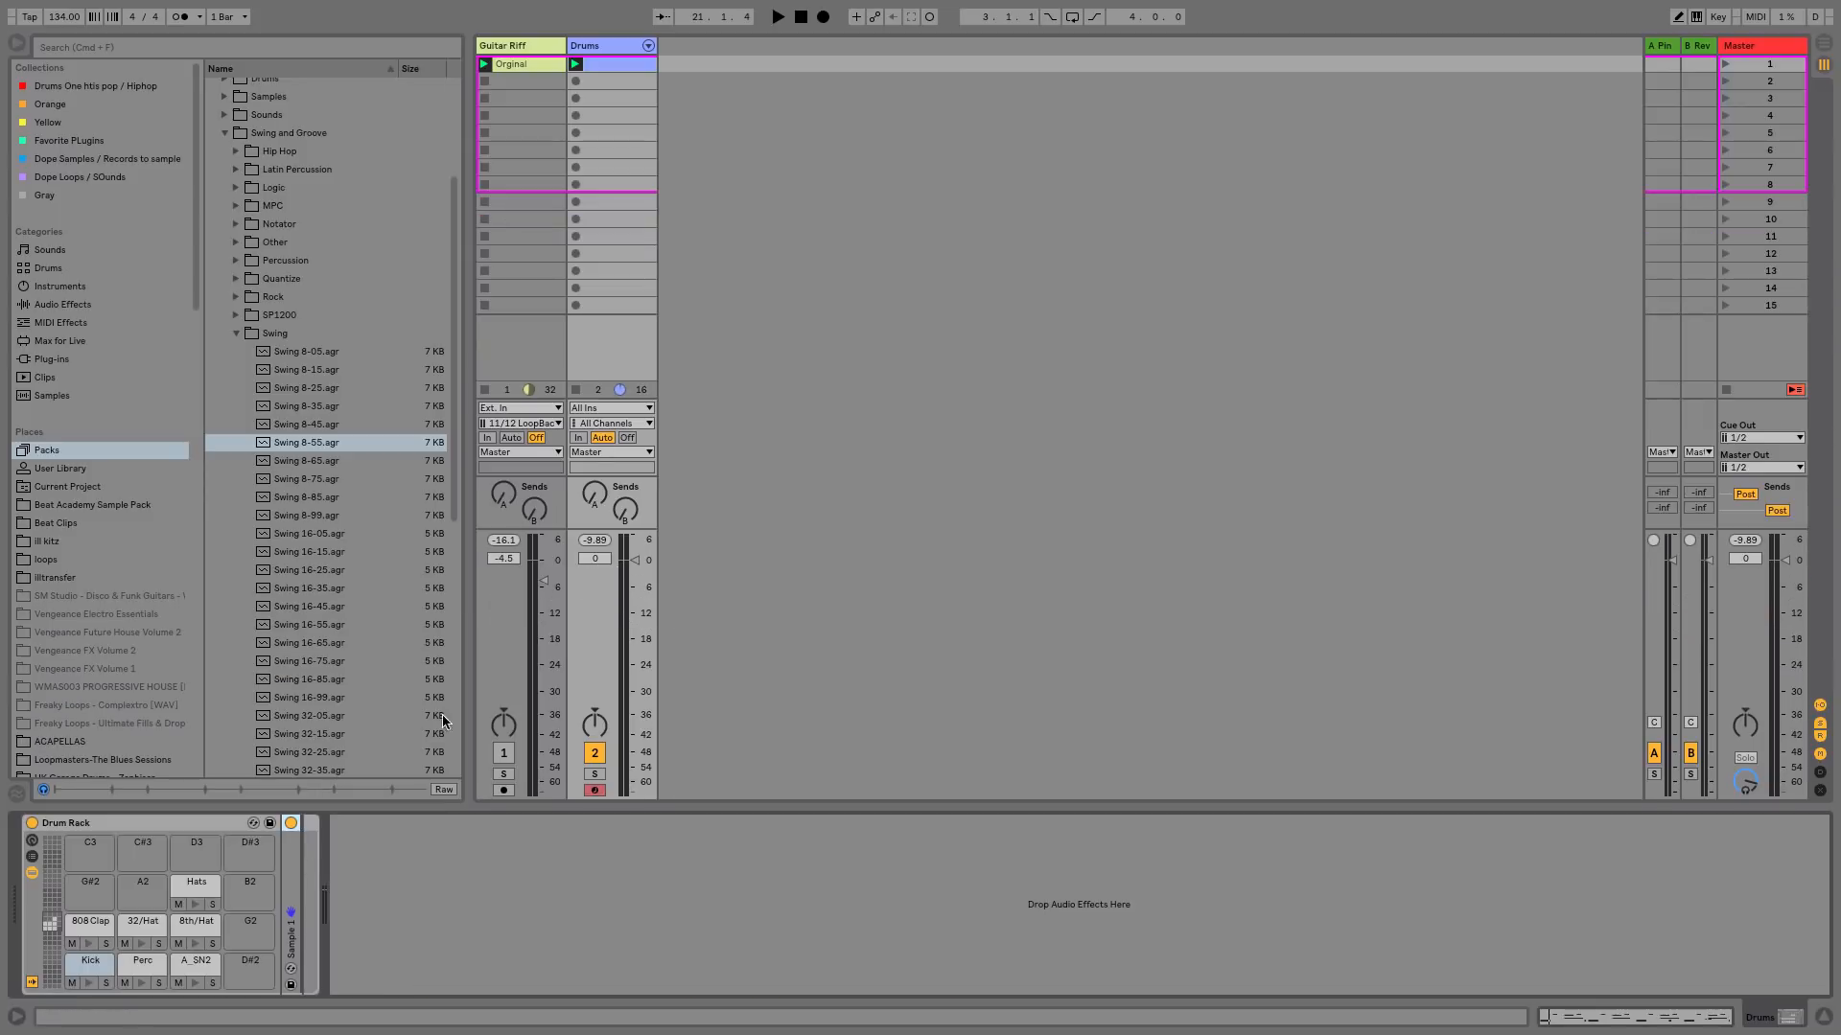
click(193, 982)
click(189, 967)
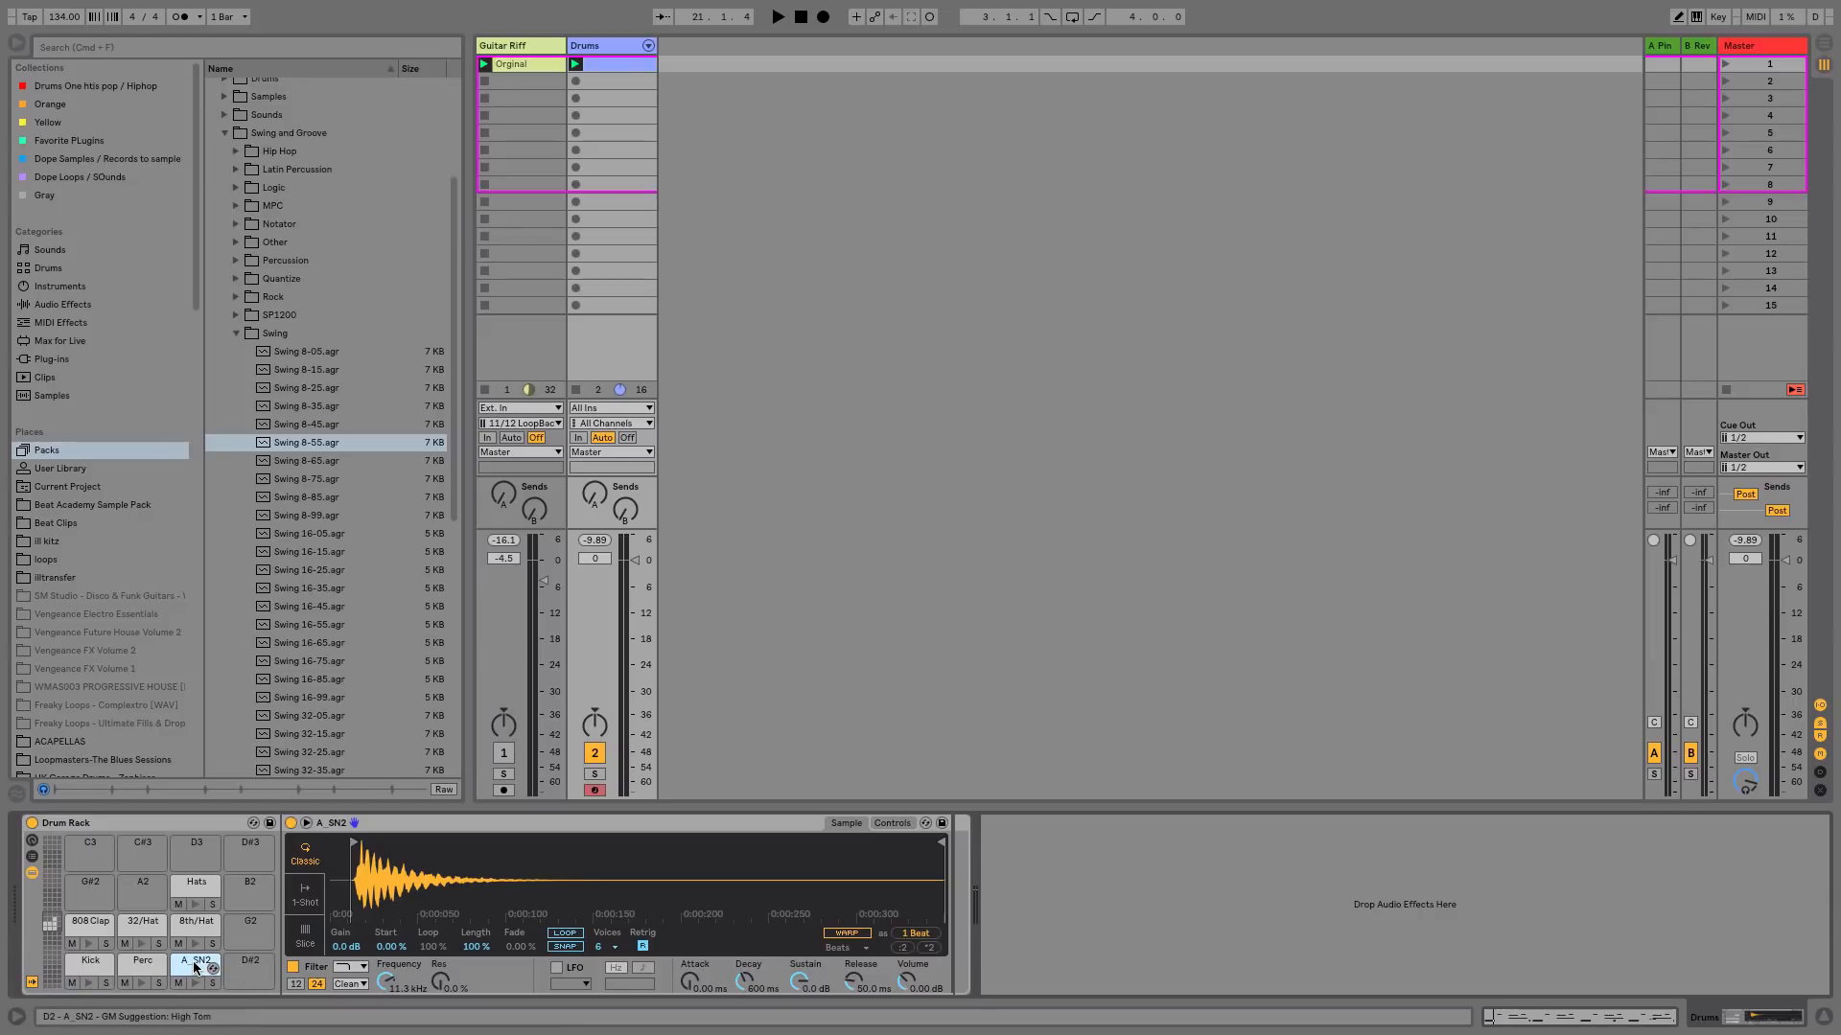
drag(195, 966, 247, 970)
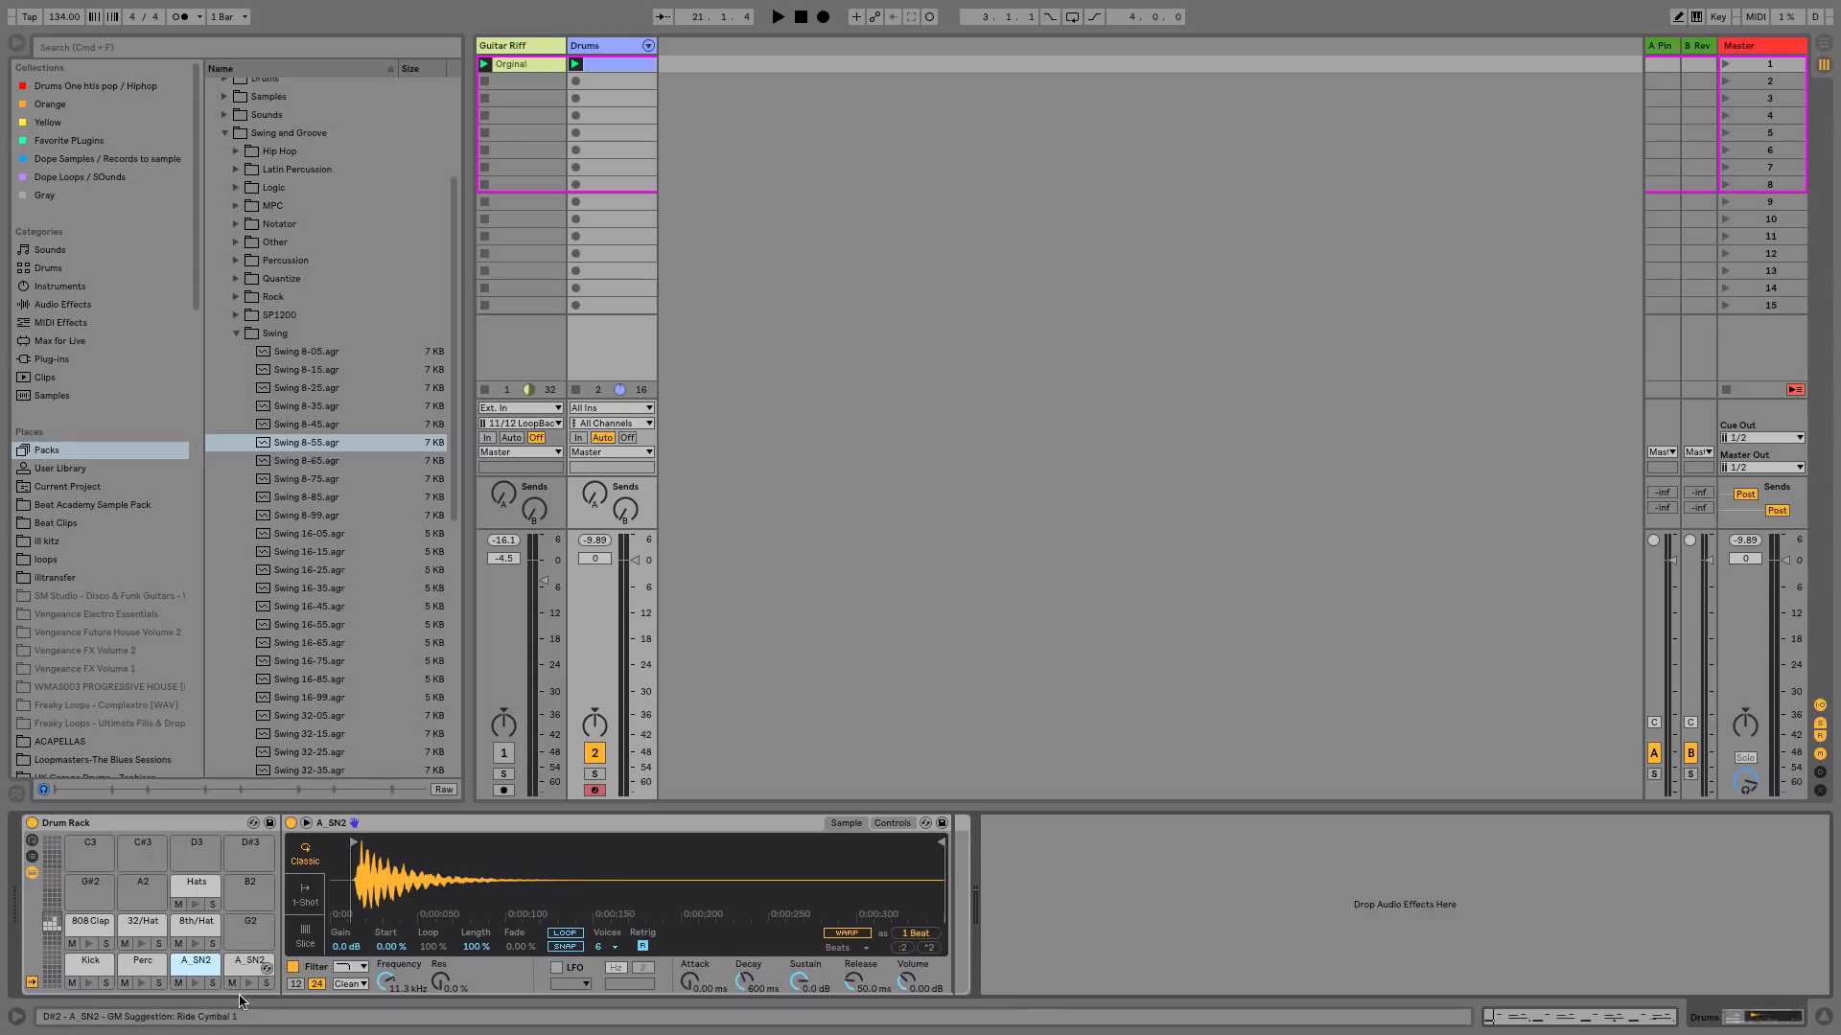
- Rename the copied snare pad on D#2 as Verb SD
click(244, 965)
right_click(245, 968)
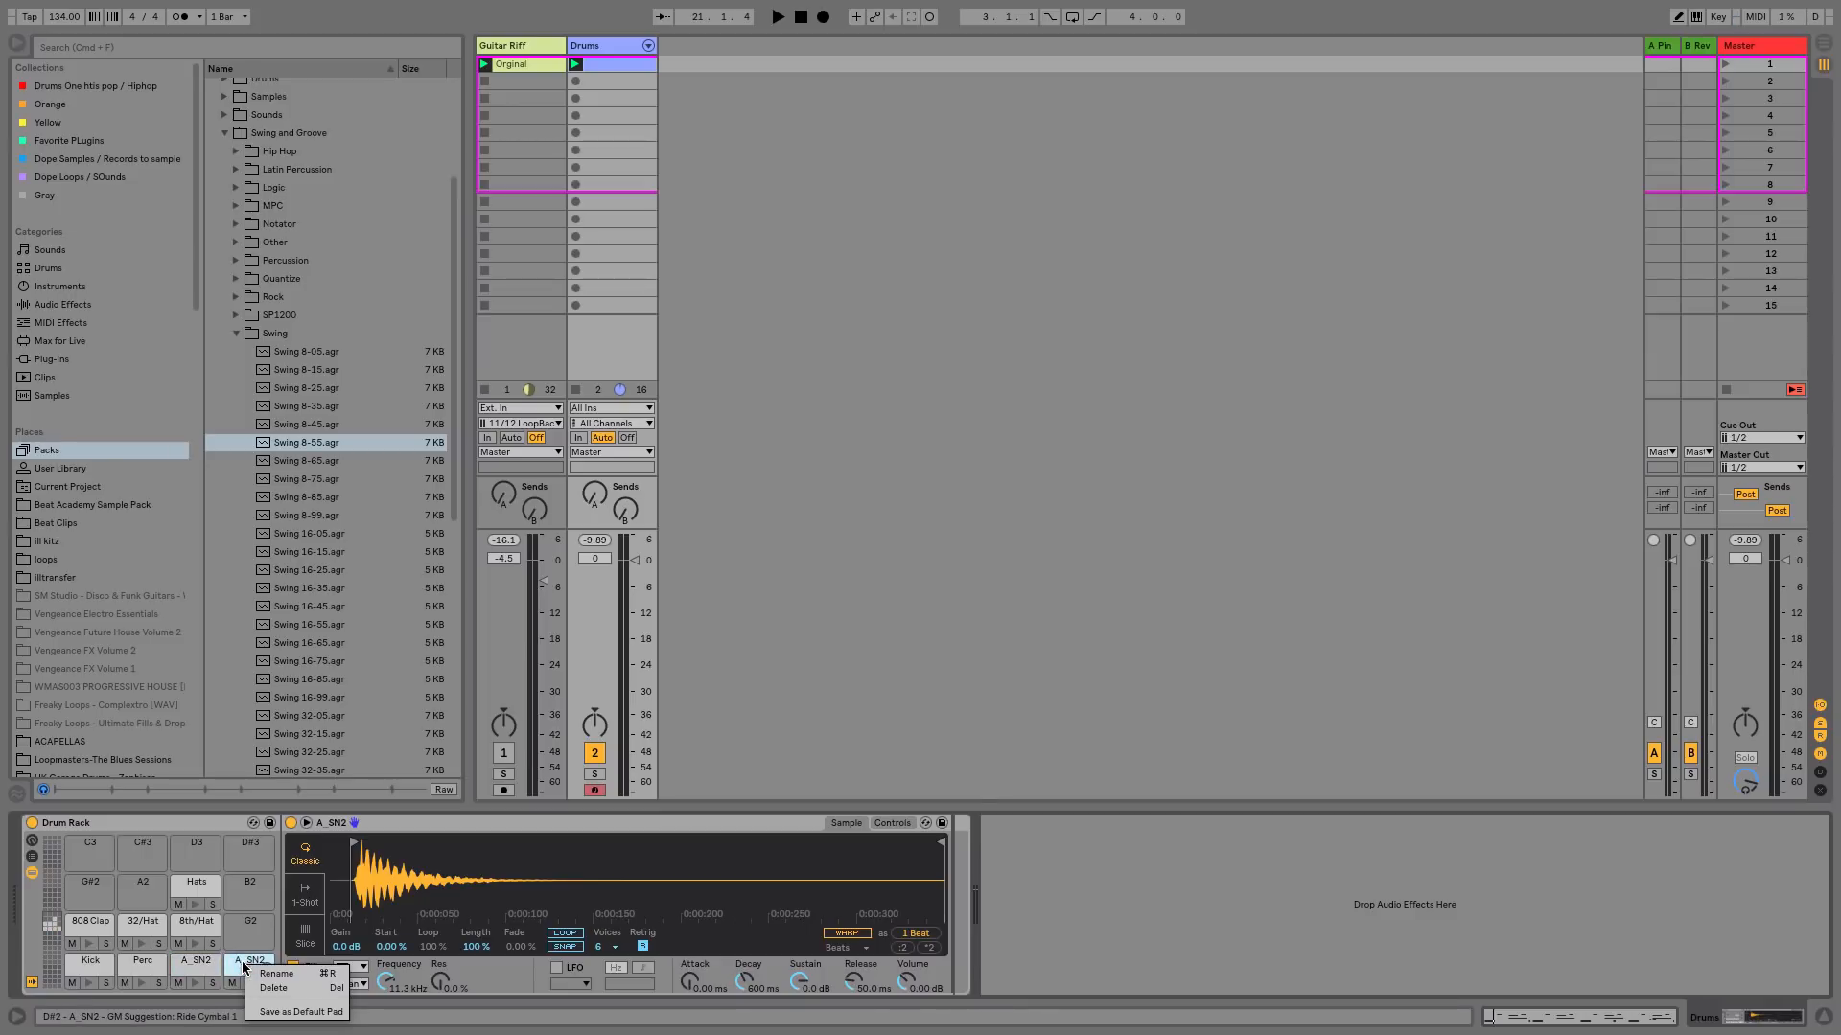
click(276, 973)
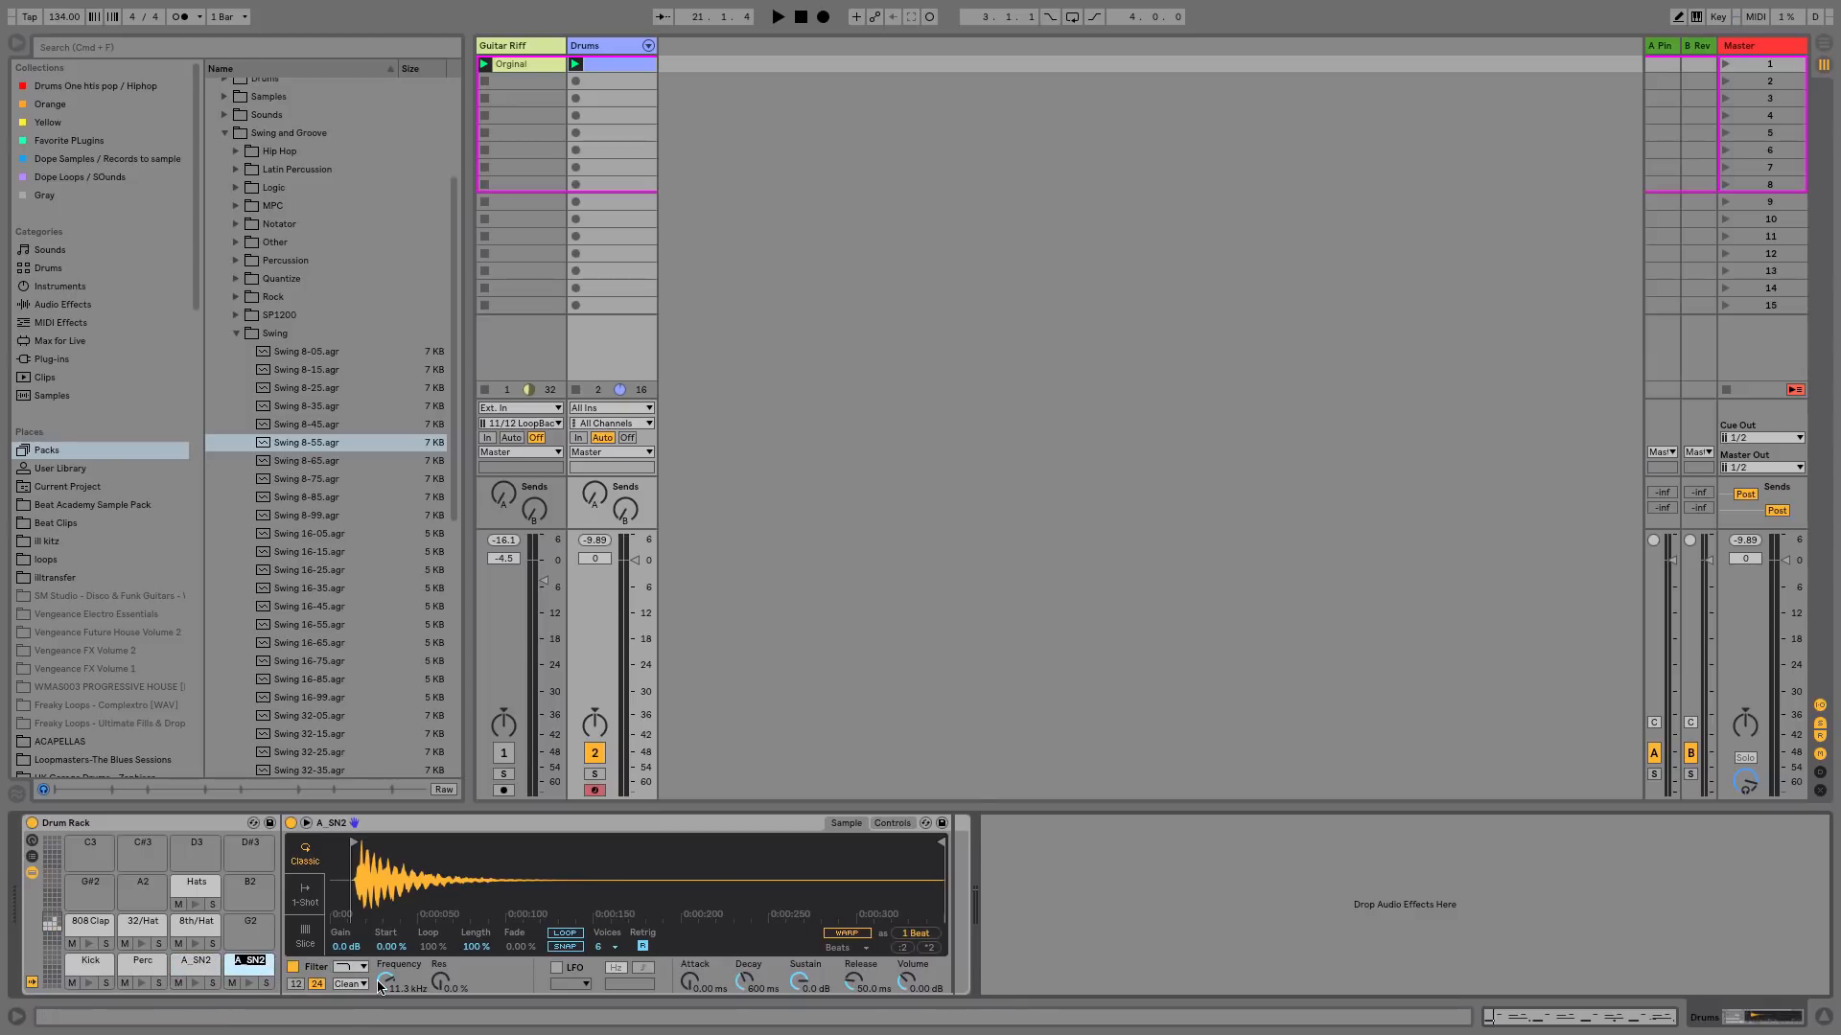
text(Verb SD)
click(238, 968)
click(237, 969)
- Add the Reverb audio effect to the Verb SD pad
click(64, 304)
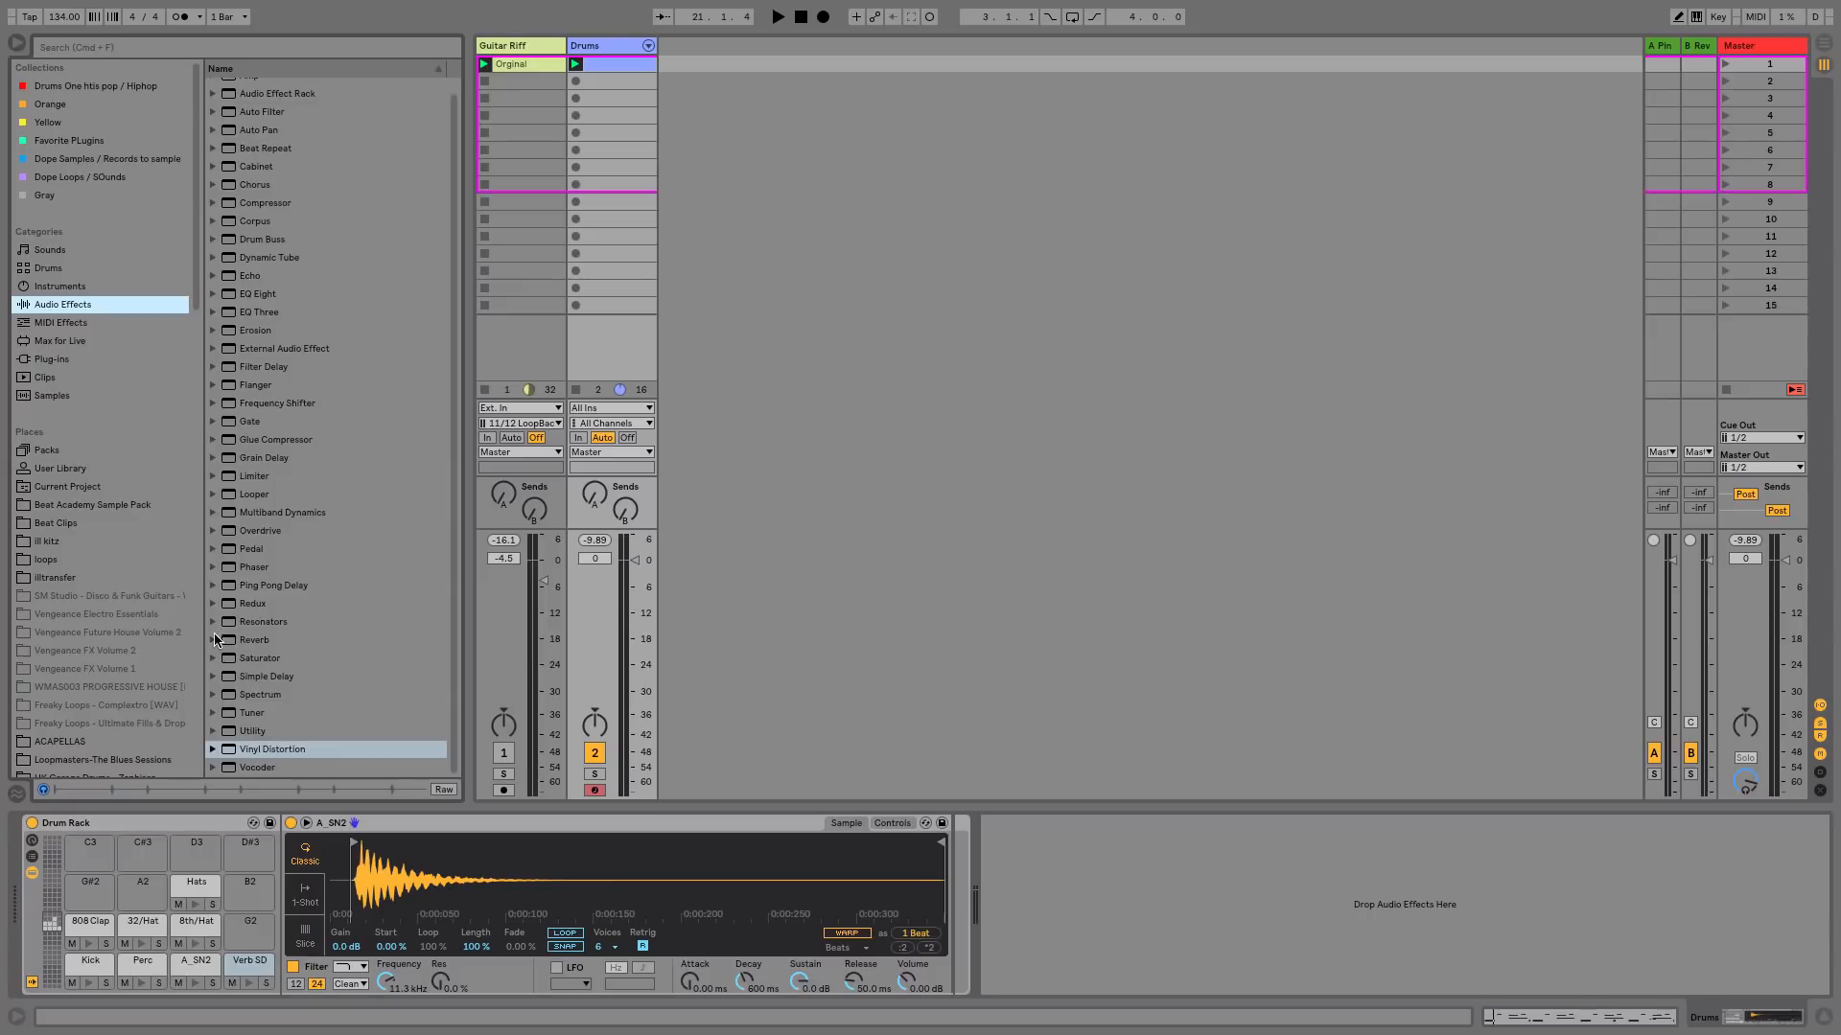
click(257, 651)
scroll(261, 671, down, 3)
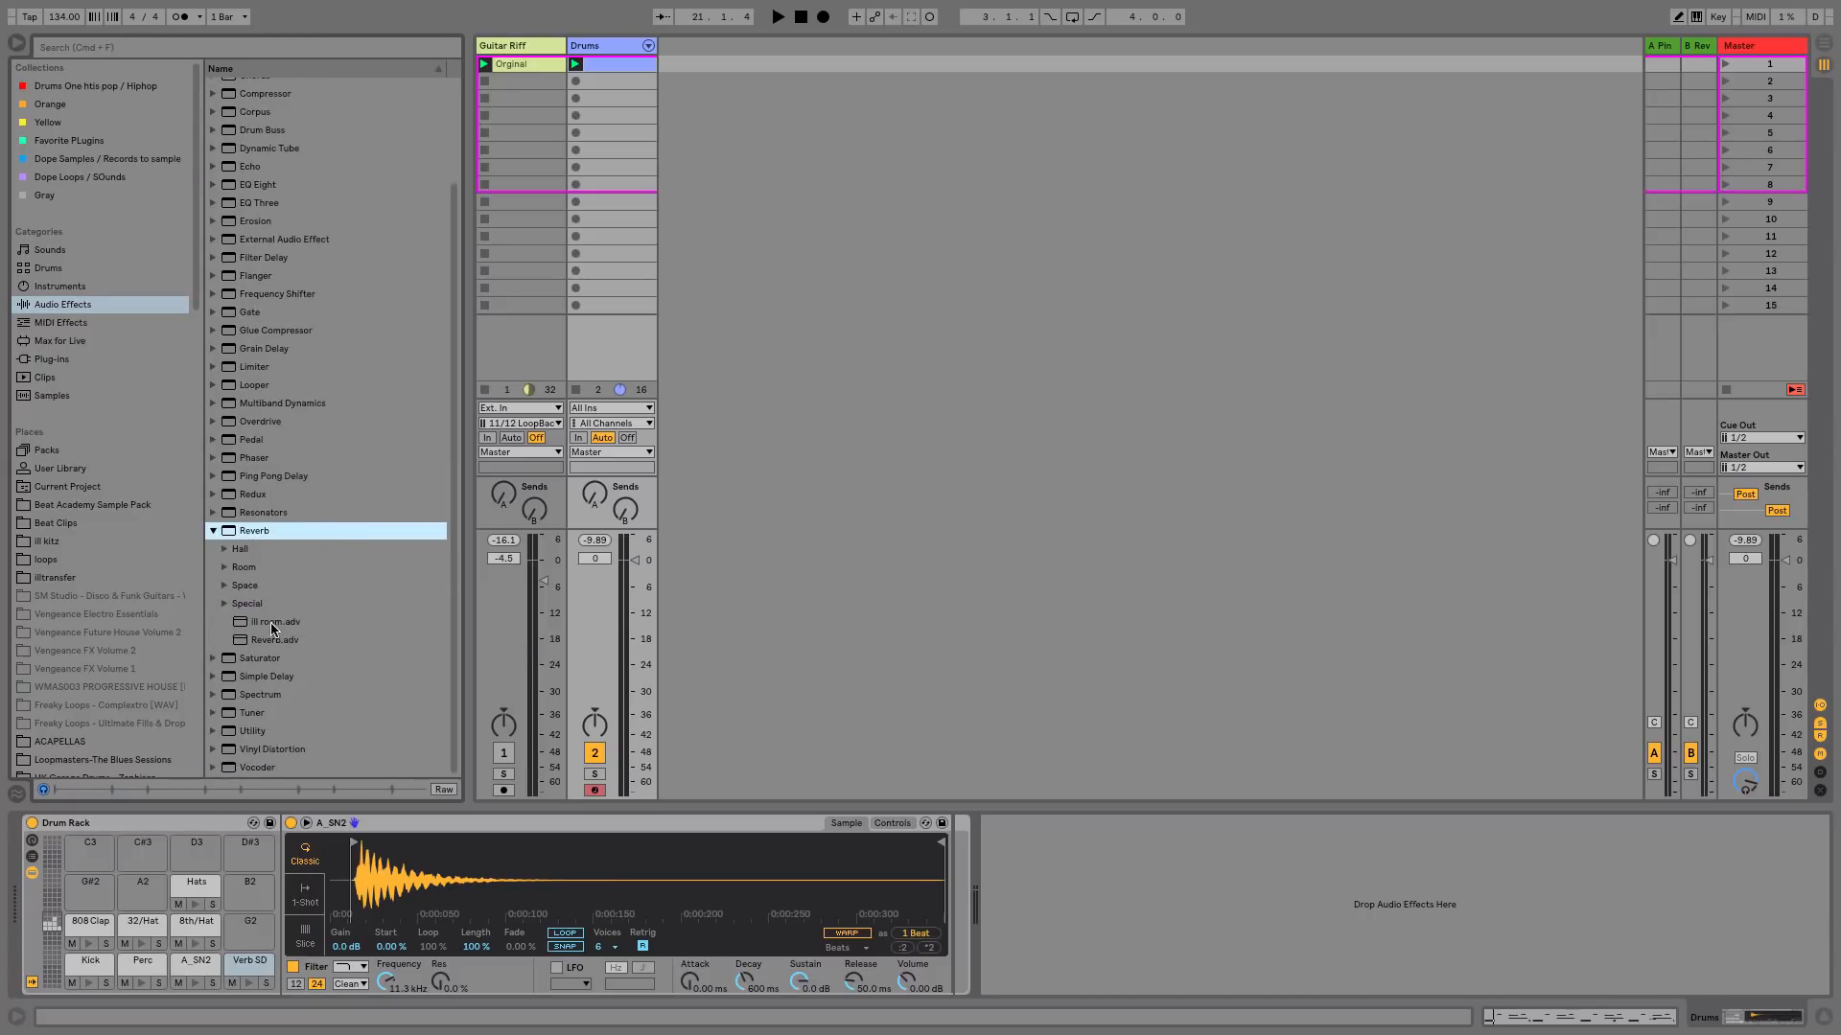
drag(241, 530, 247, 970)
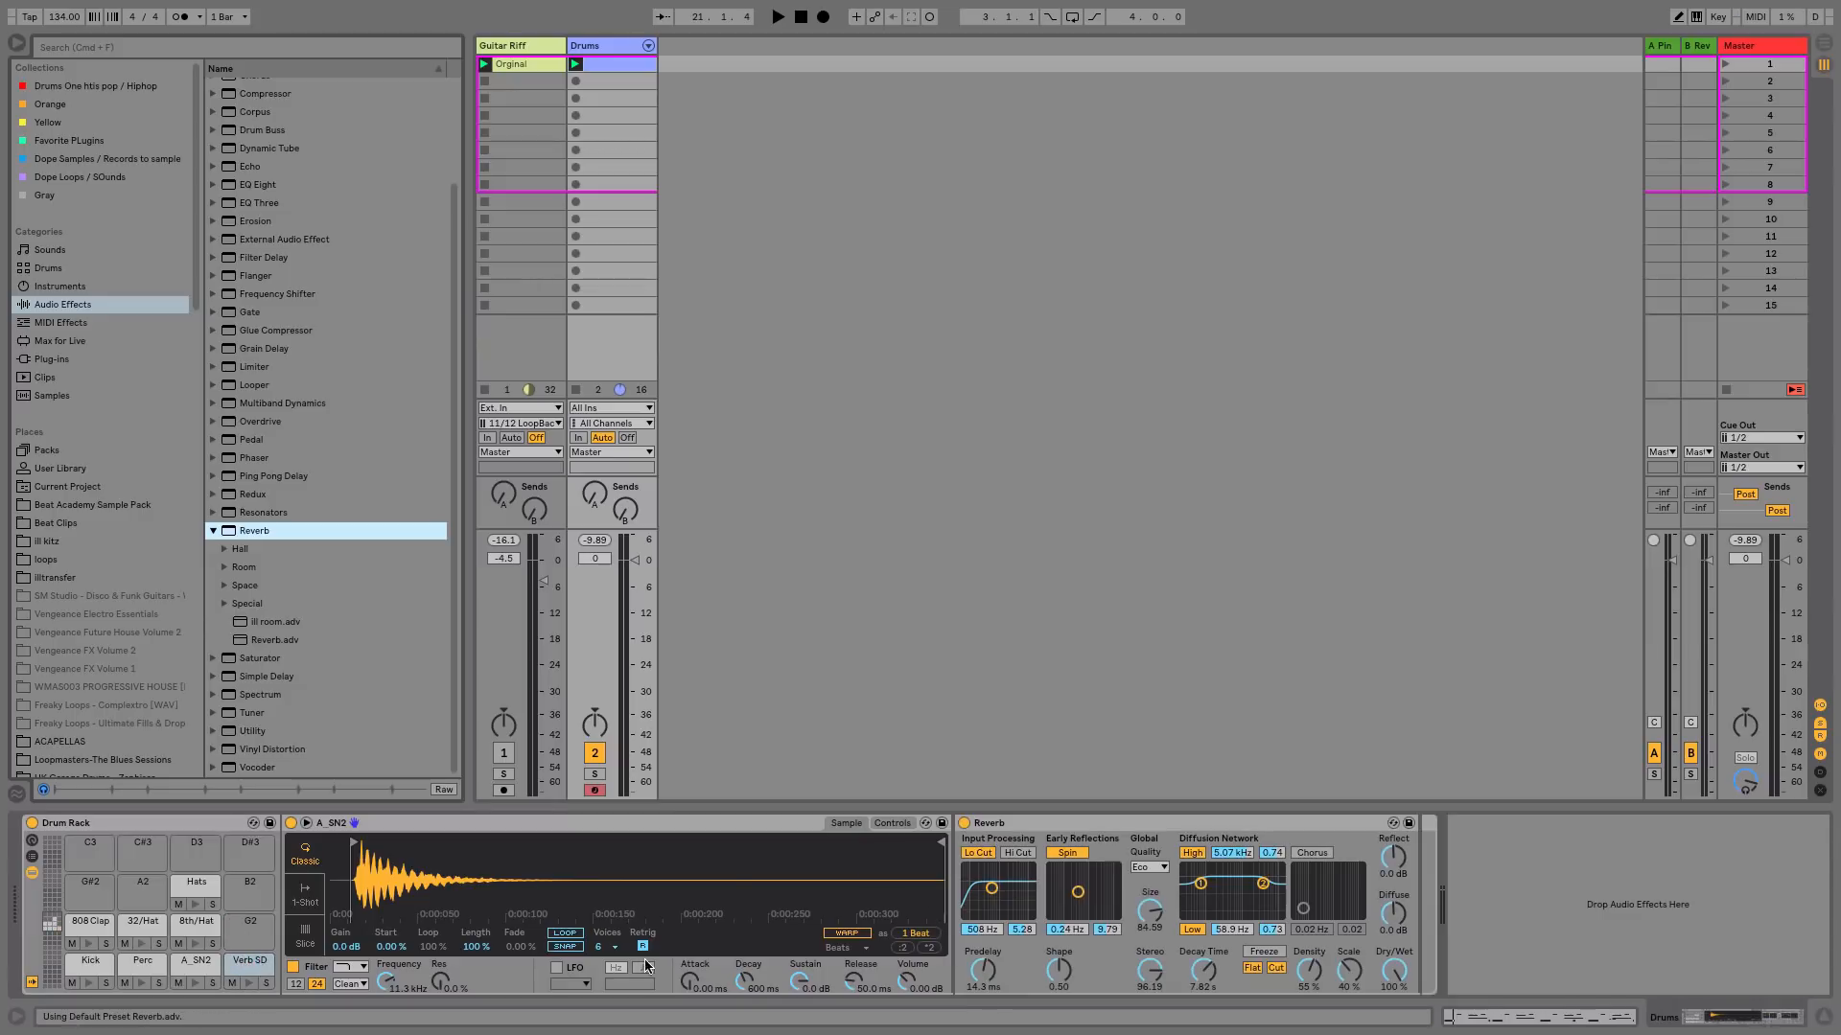
- Copy the snare note at 2.3 onto the Verb SD row of the drum clip and audition it
click(647, 66)
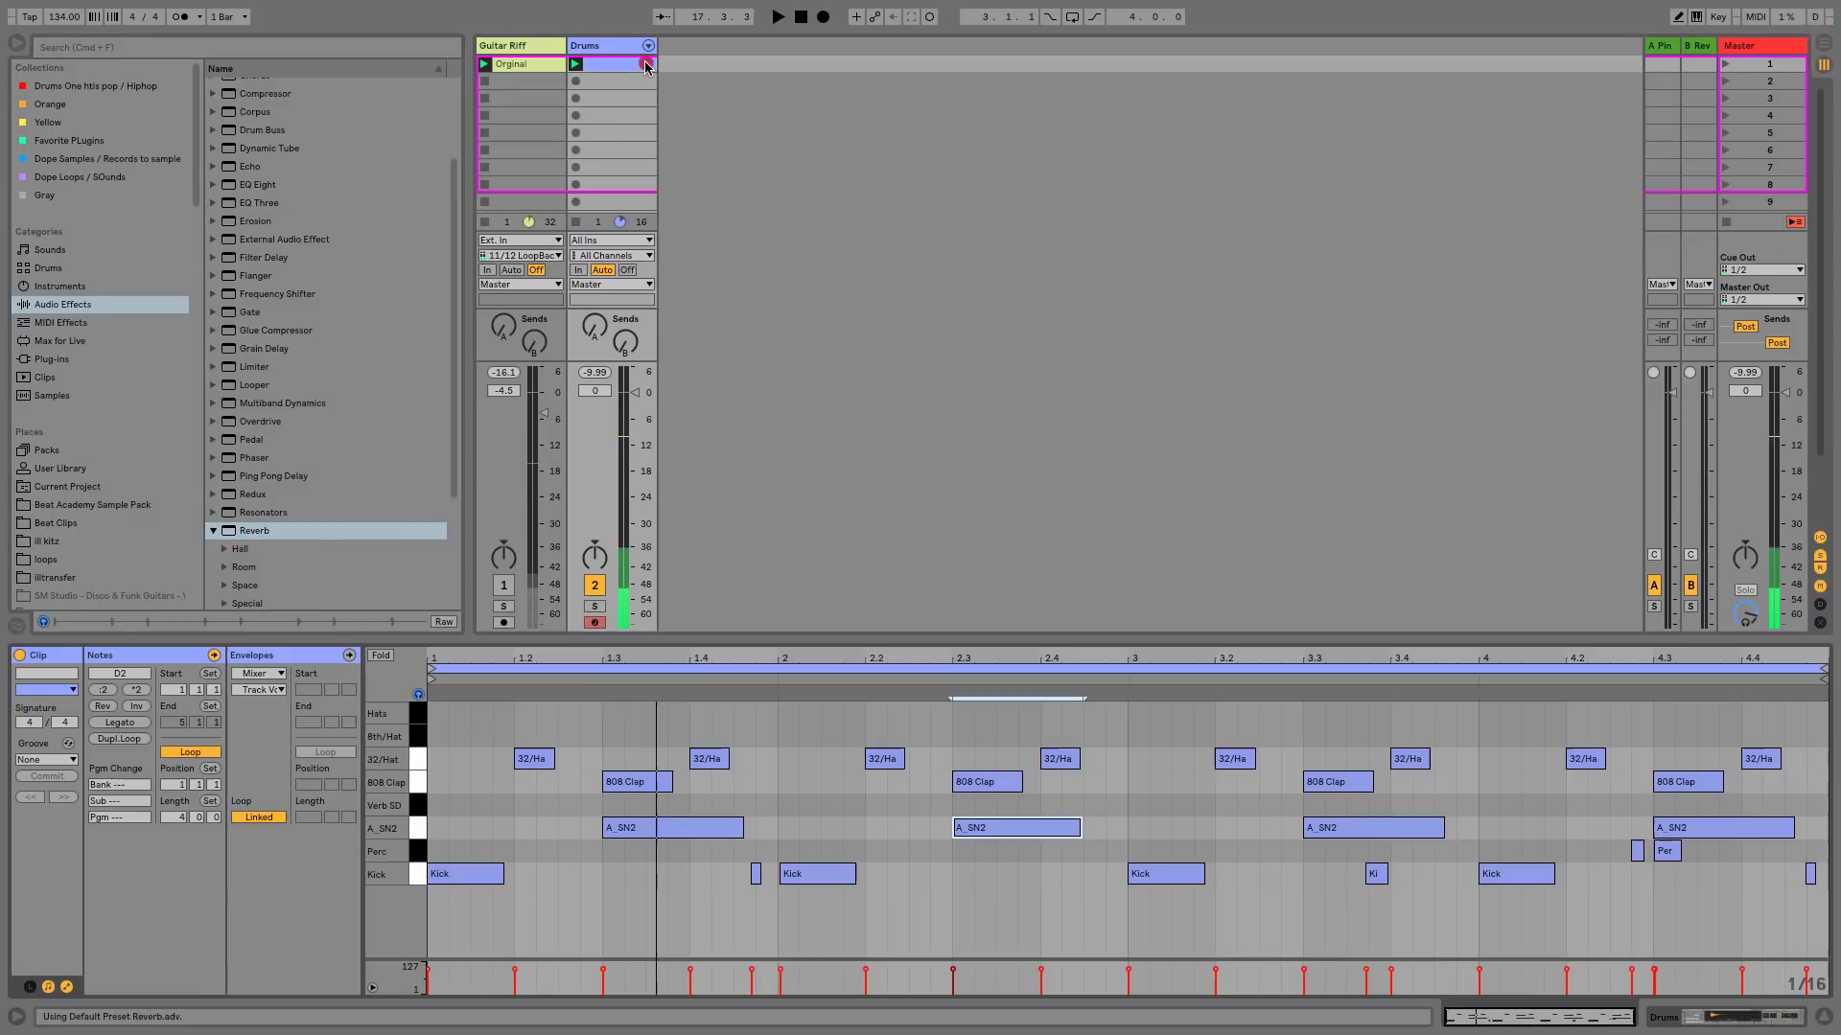
click(975, 834)
drag(975, 834, 975, 808)
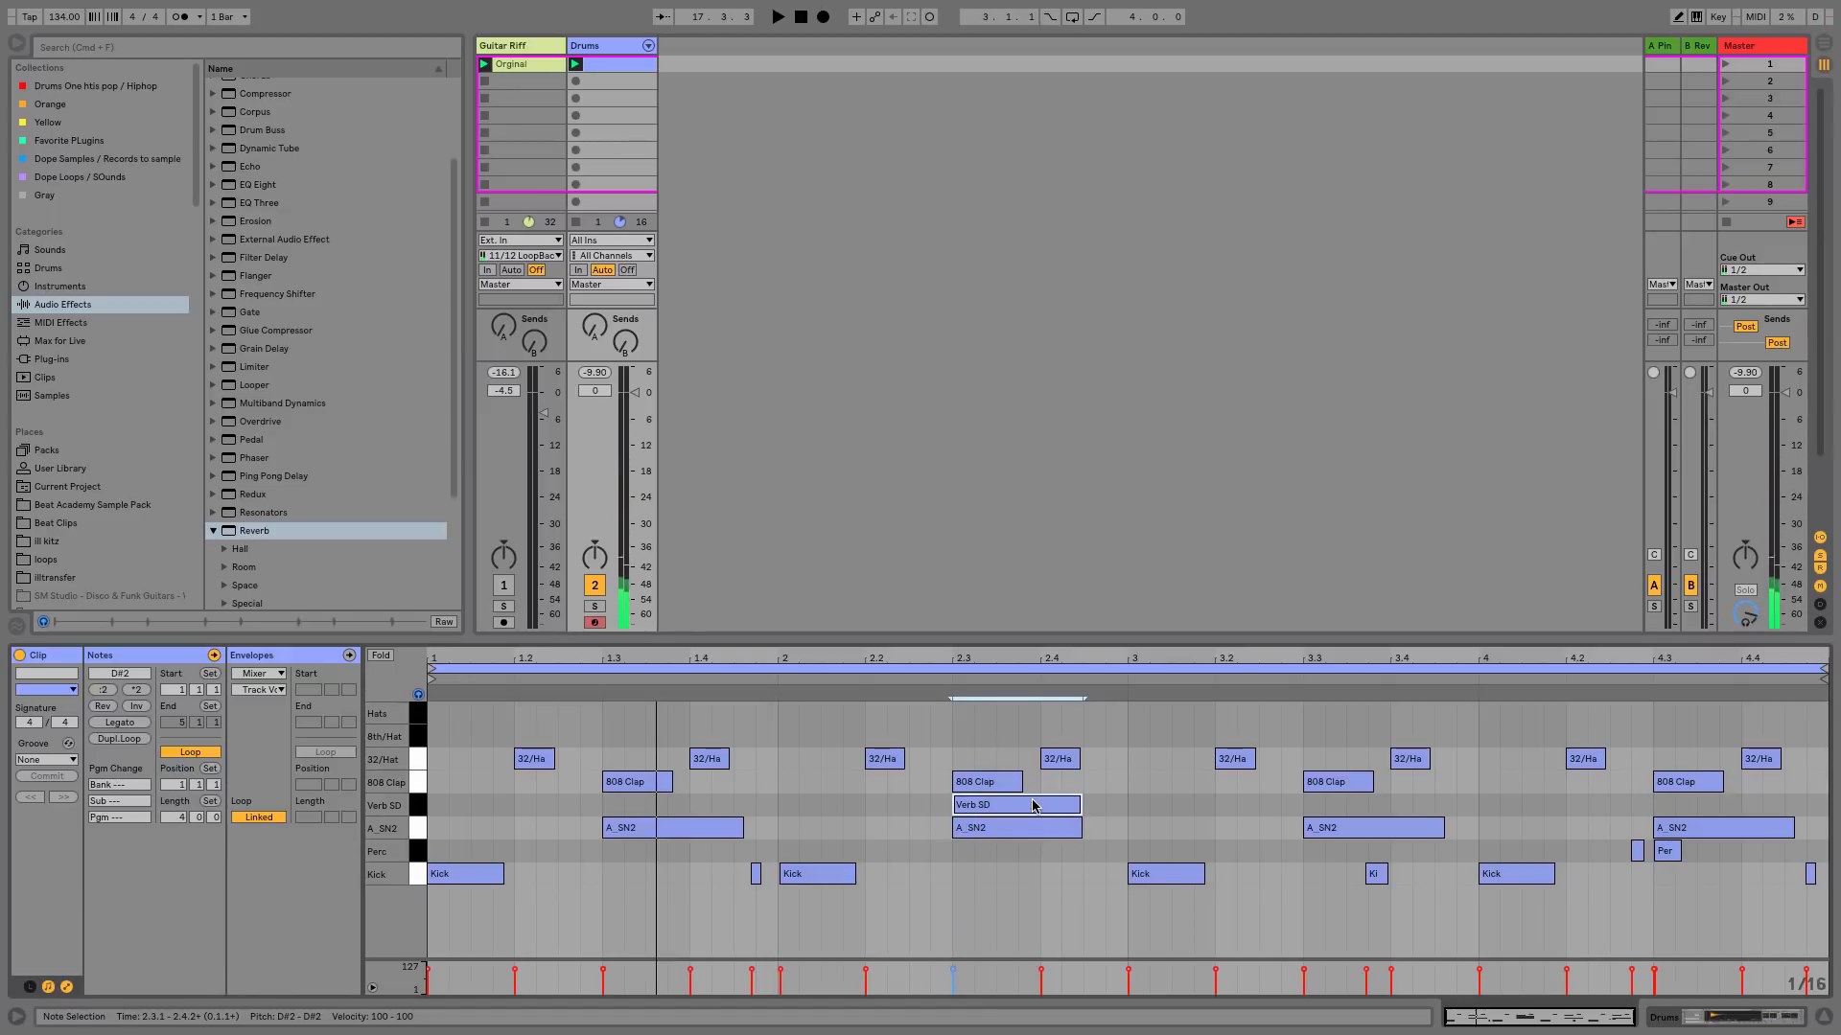
key(space)
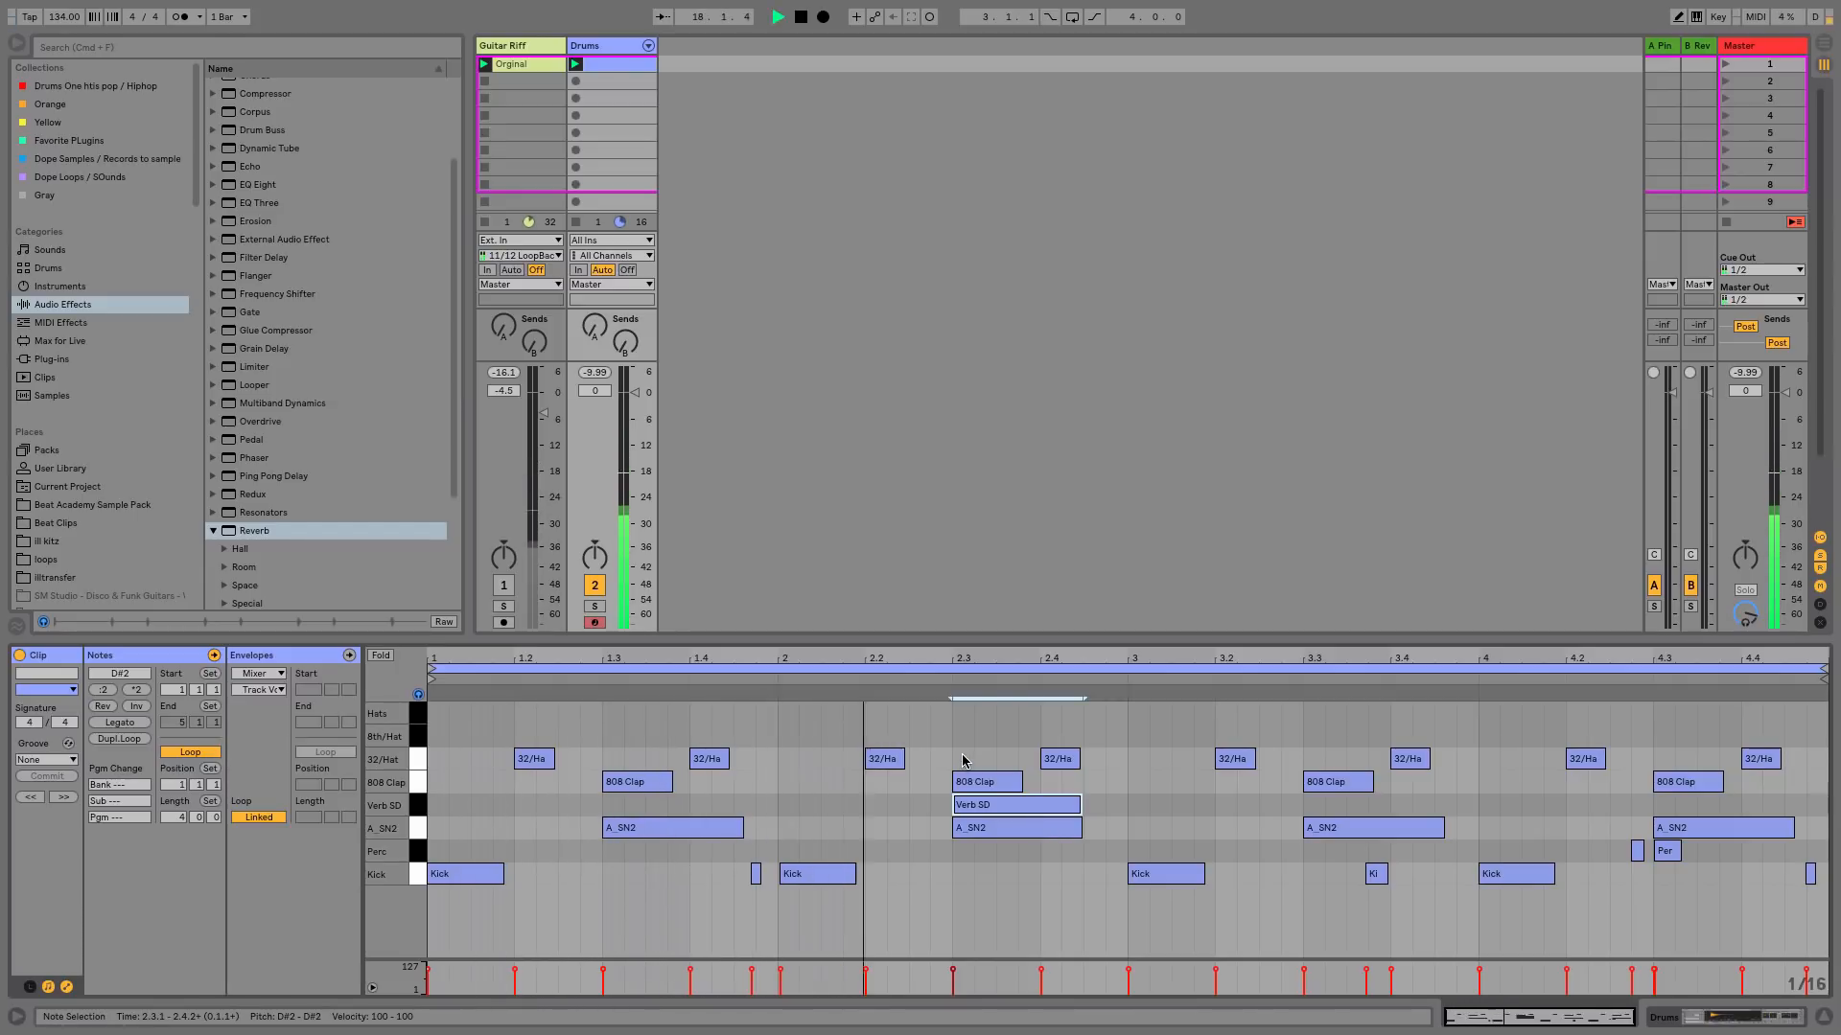
key(space)
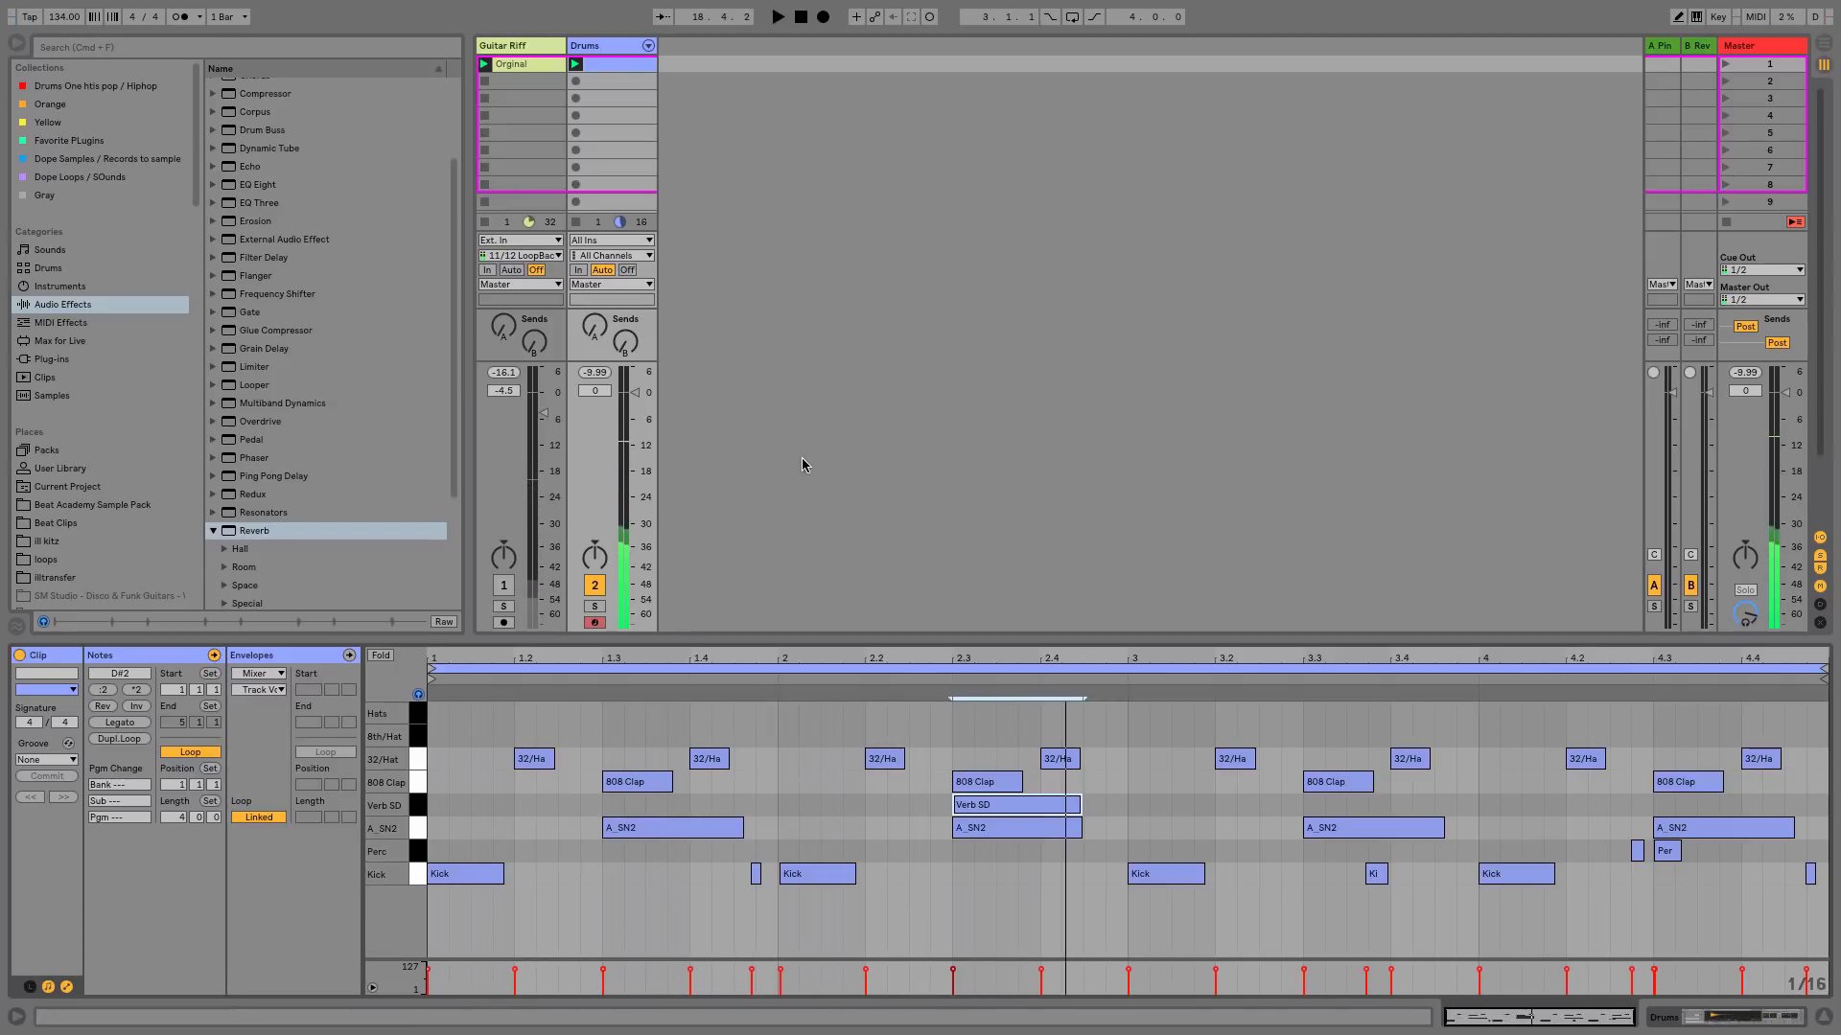
- Show the Drum Rack's individual chains in the mixer and lower the Verb SD volume to -11 dB
click(648, 46)
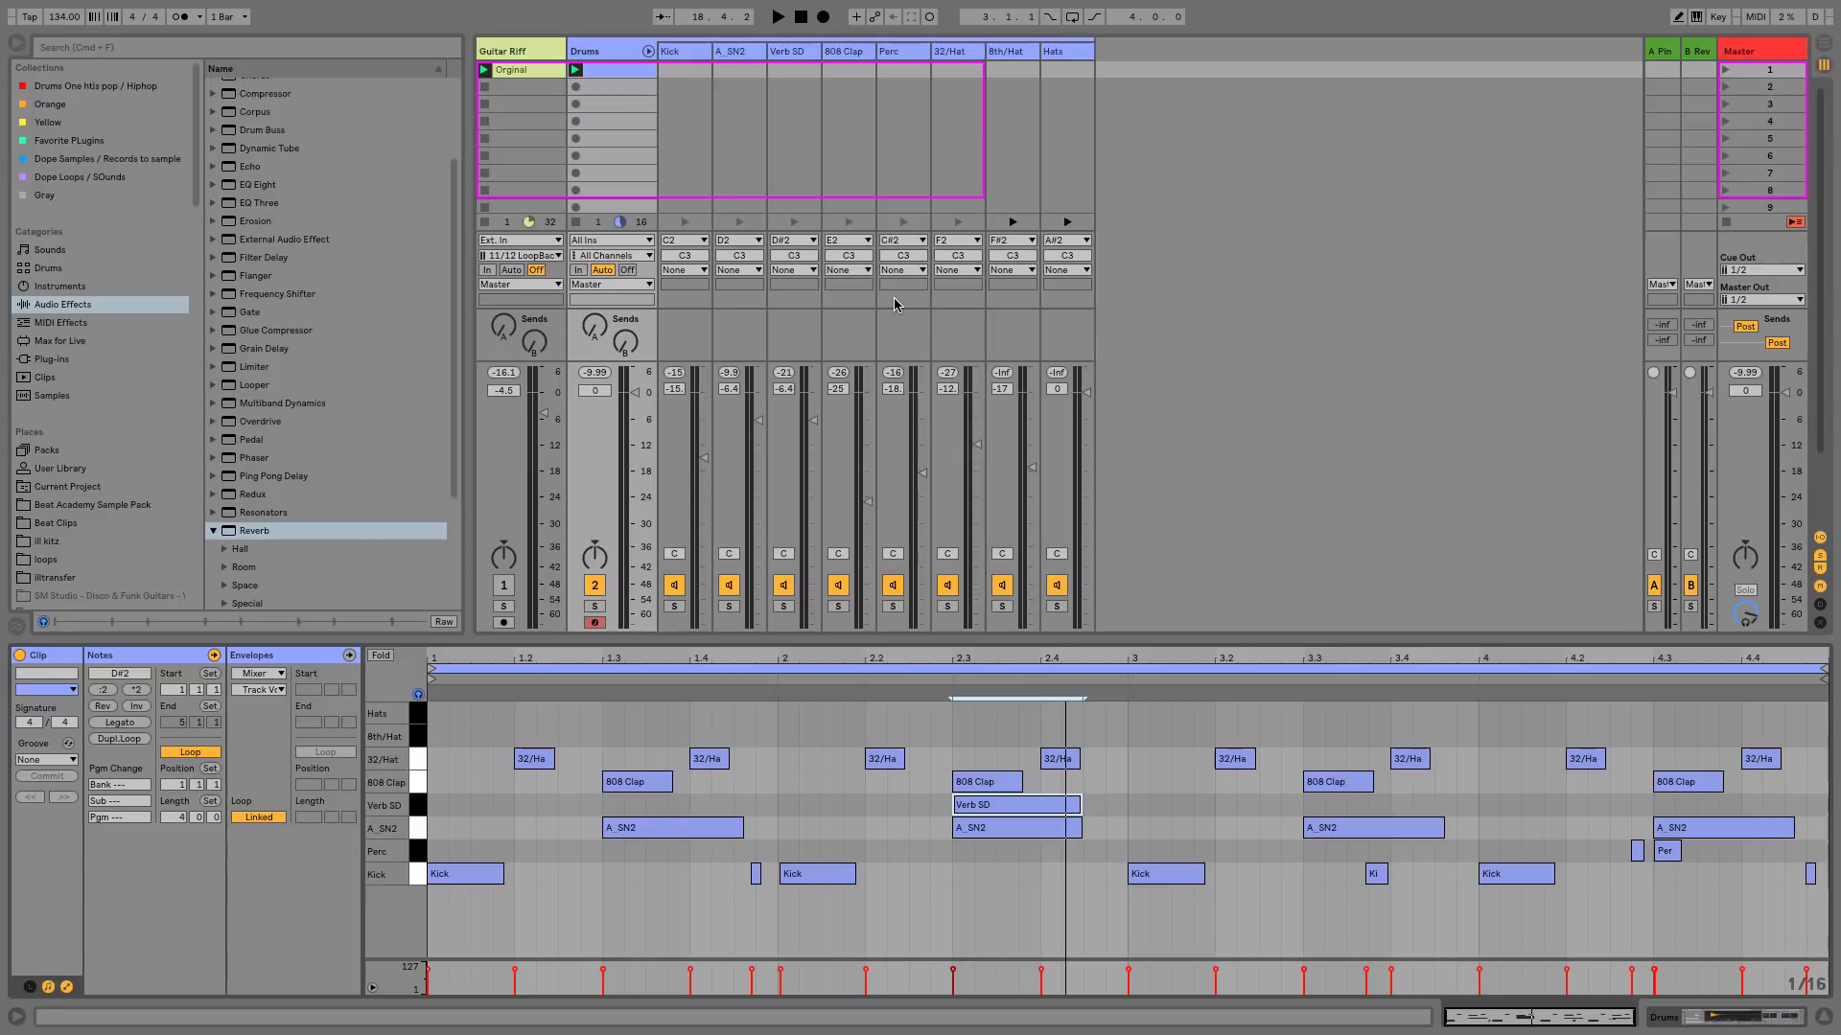
click(785, 53)
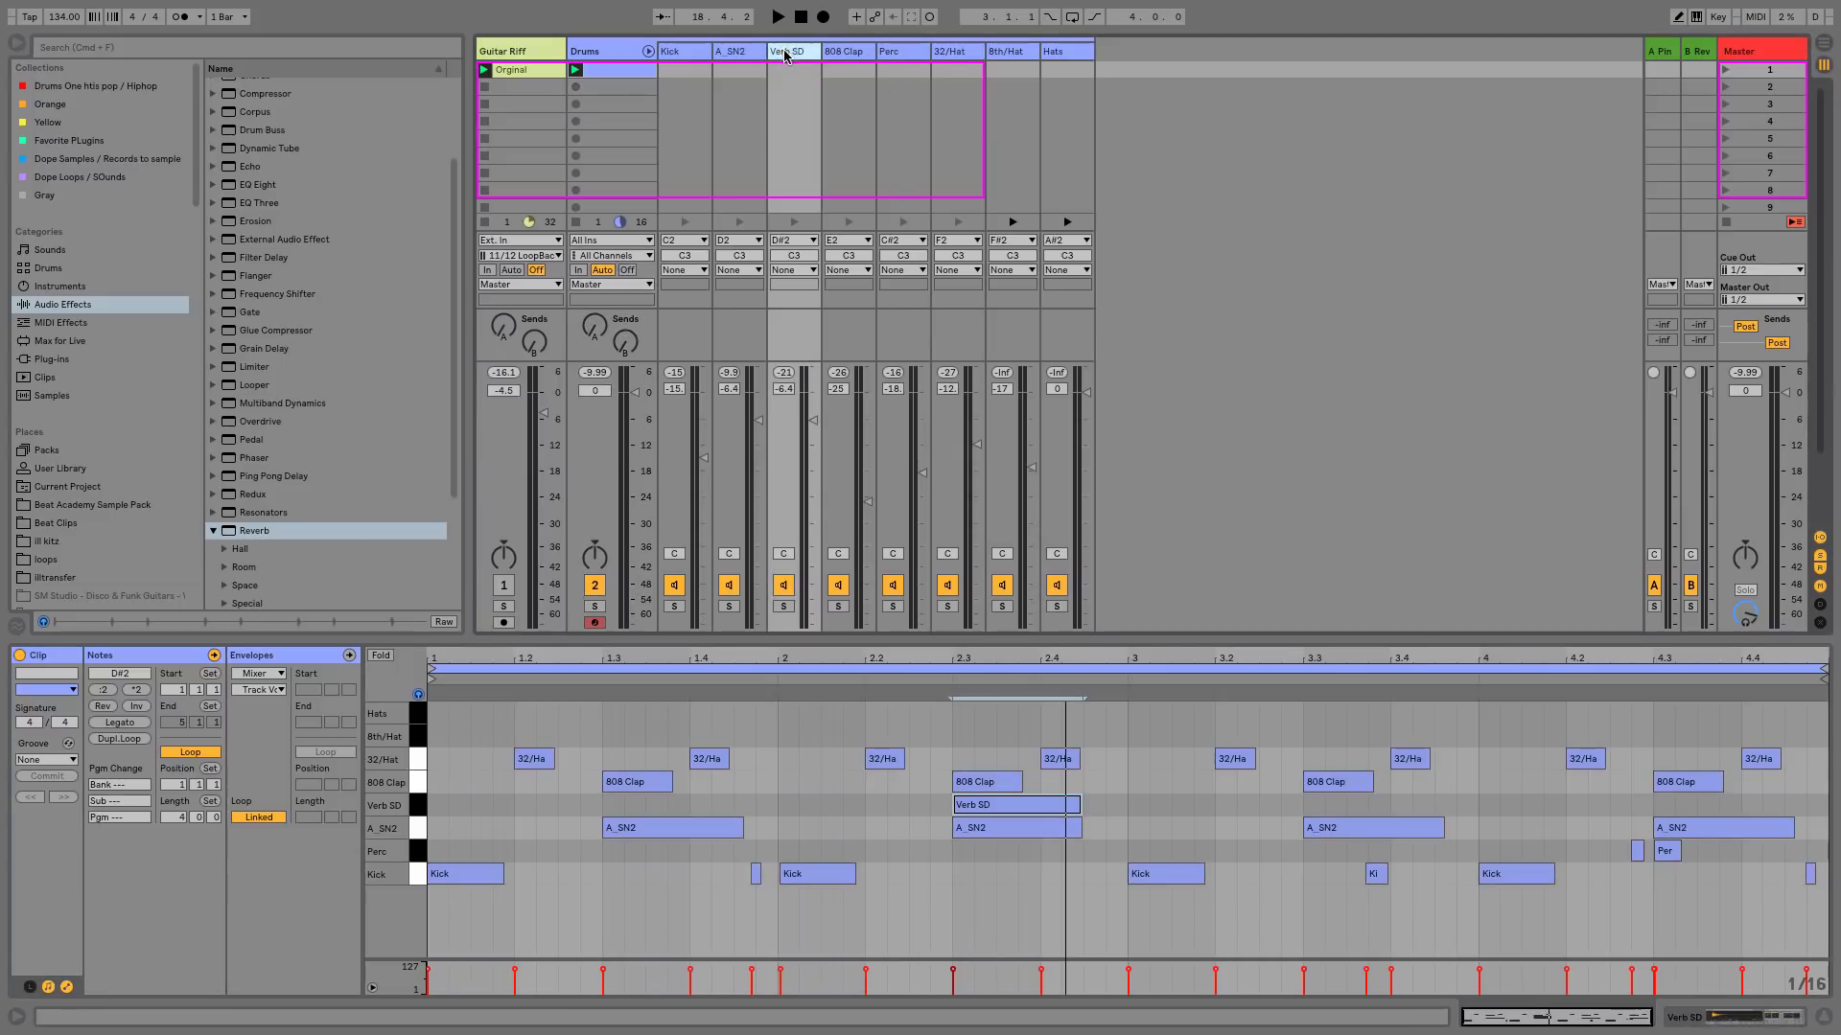
drag(814, 414, 814, 440)
- Set Verb SD's Reverb Decay Time to 1.07 s, turn on Hi Cut, and set its input filter to 298 Hz with width 3.16
double_click(792, 54)
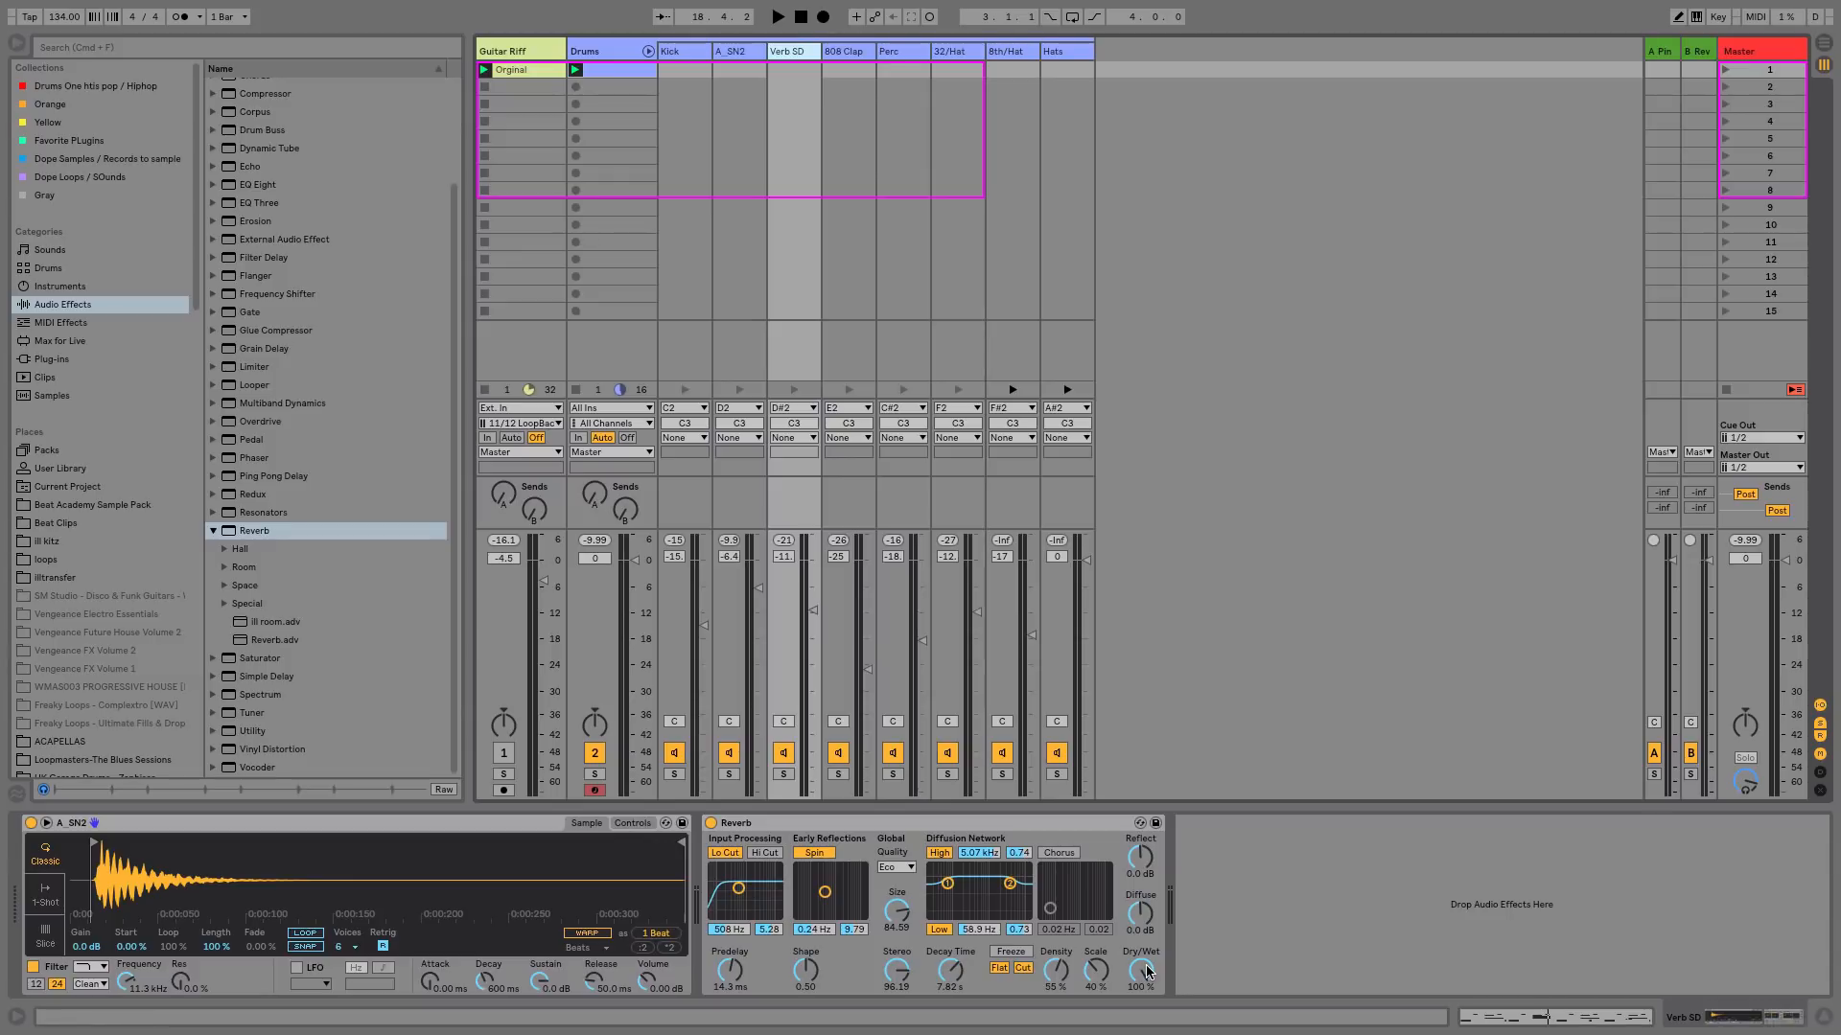
drag(950, 973, 950, 987)
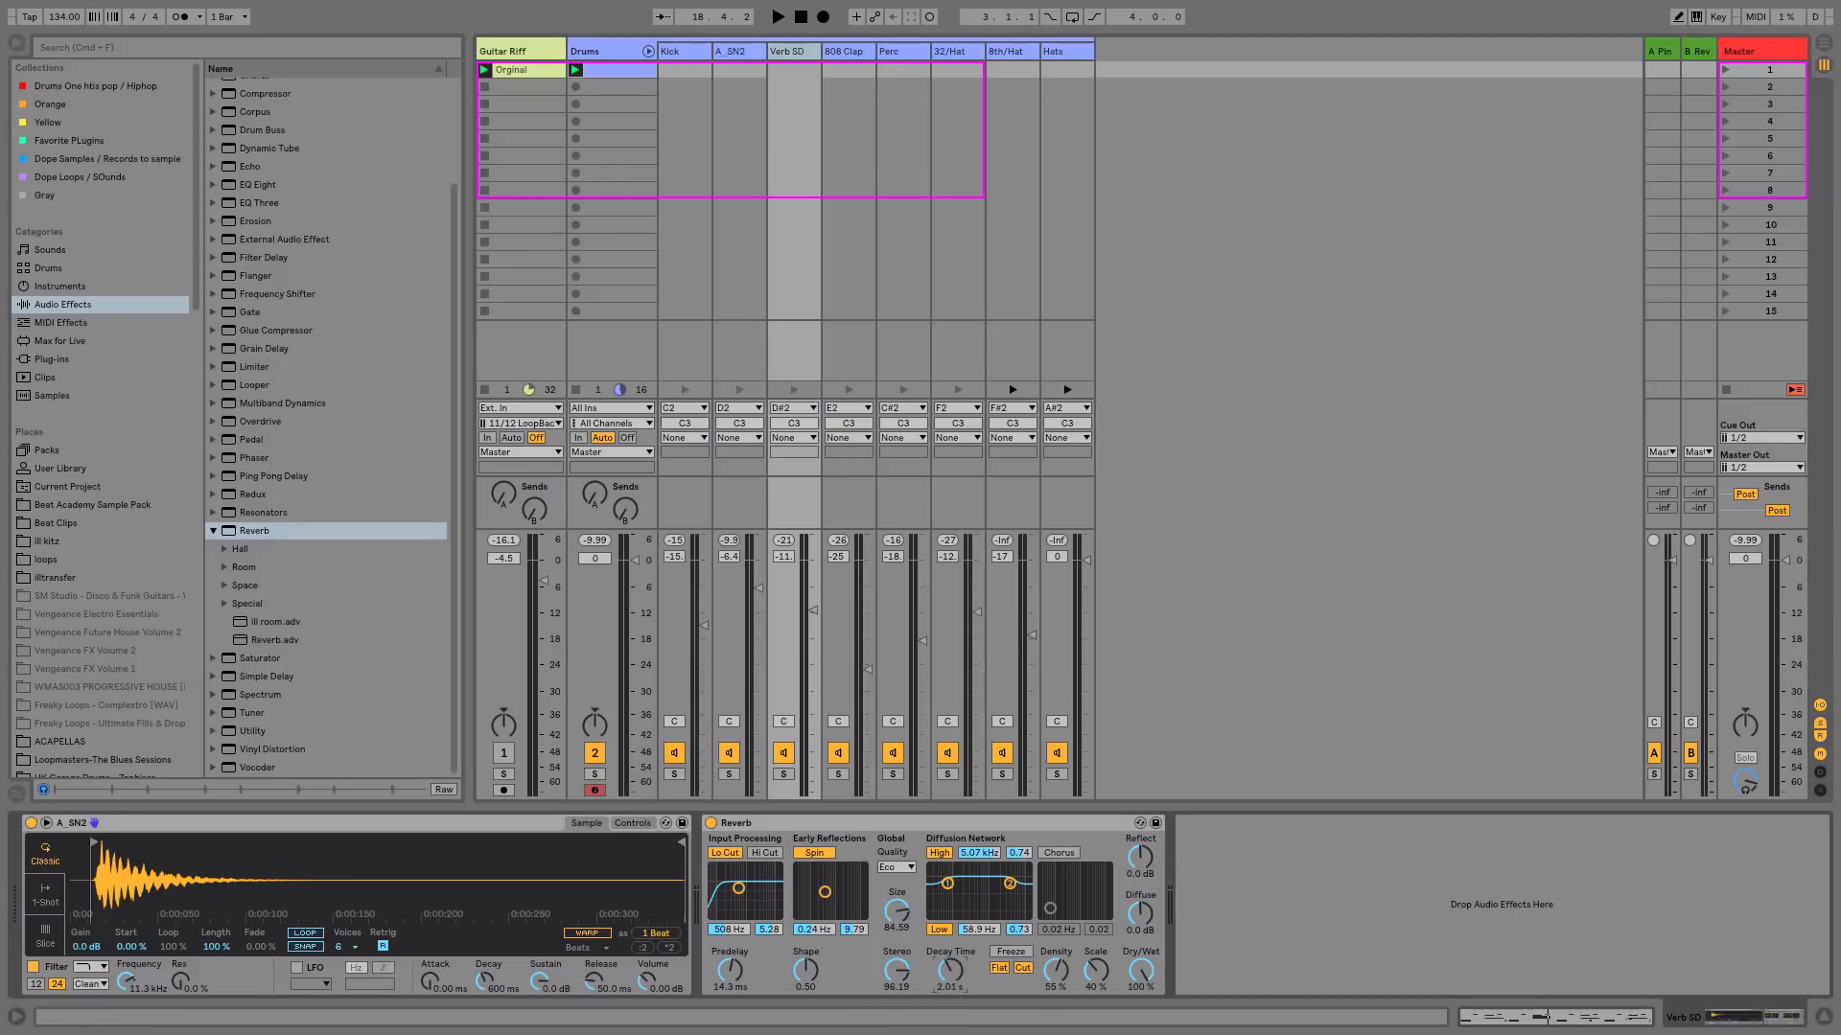
click(766, 854)
drag(738, 889, 732, 899)
- Set the Reverb's Size to 12.66, its high diffusion filter to 1.93 kHz and 0.35, and Dry/Wet to 37%, then audition
drag(897, 911, 898, 958)
drag(1010, 883, 996, 904)
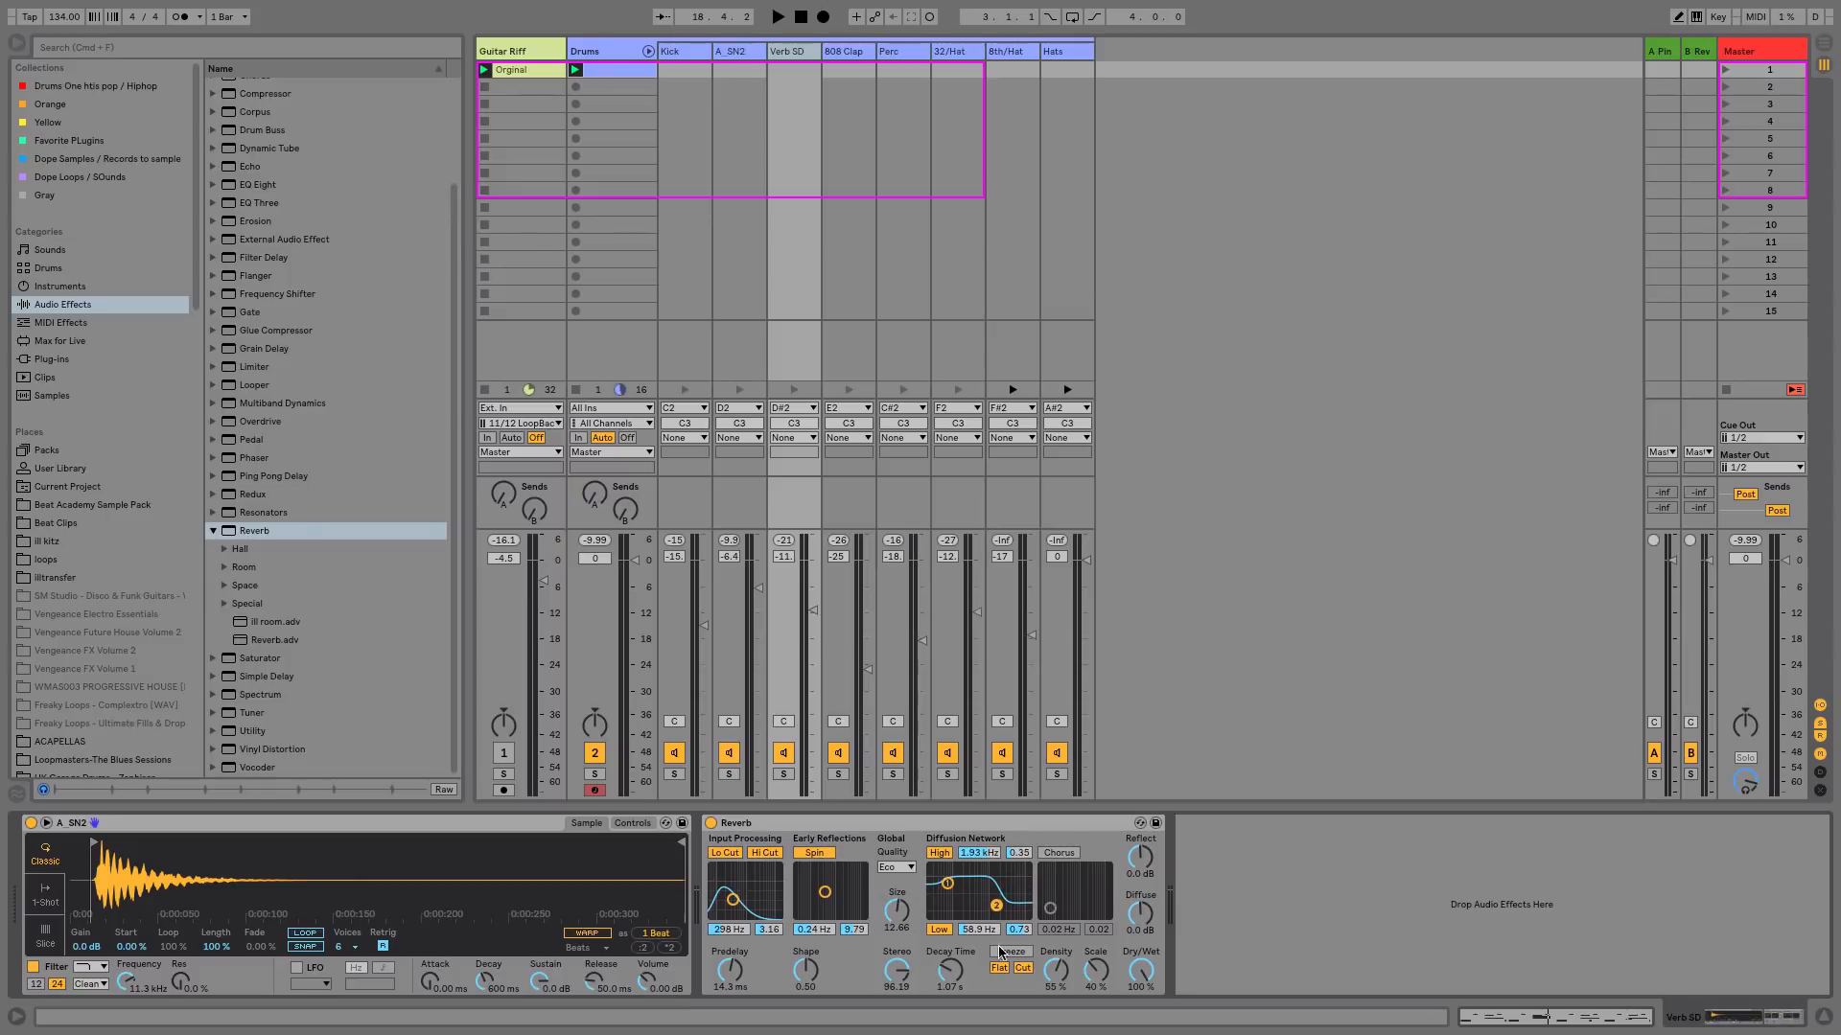
drag(1143, 972, 1143, 977)
key(space)
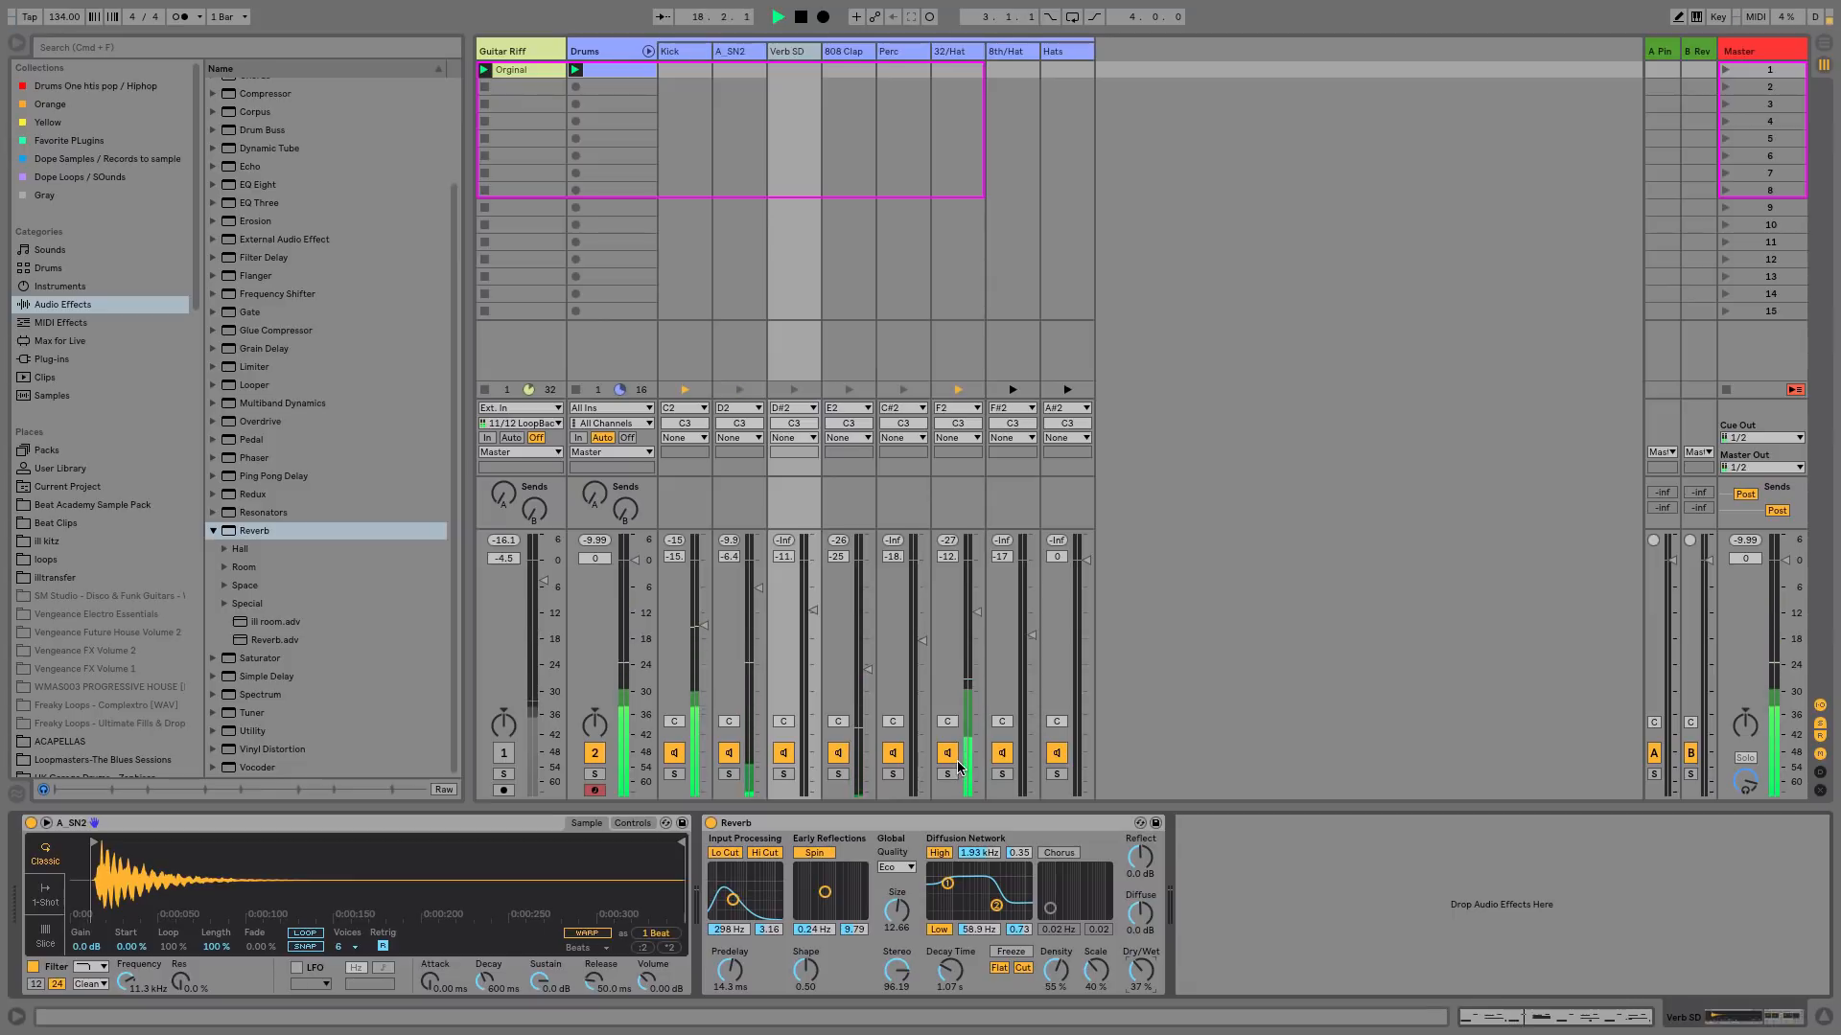
- Set Verb SD's volume to -6.2 dB and its Reverb's high diffusion filter to 2.72 kHz and 0.53, with playback running
drag(820, 614, 810, 588)
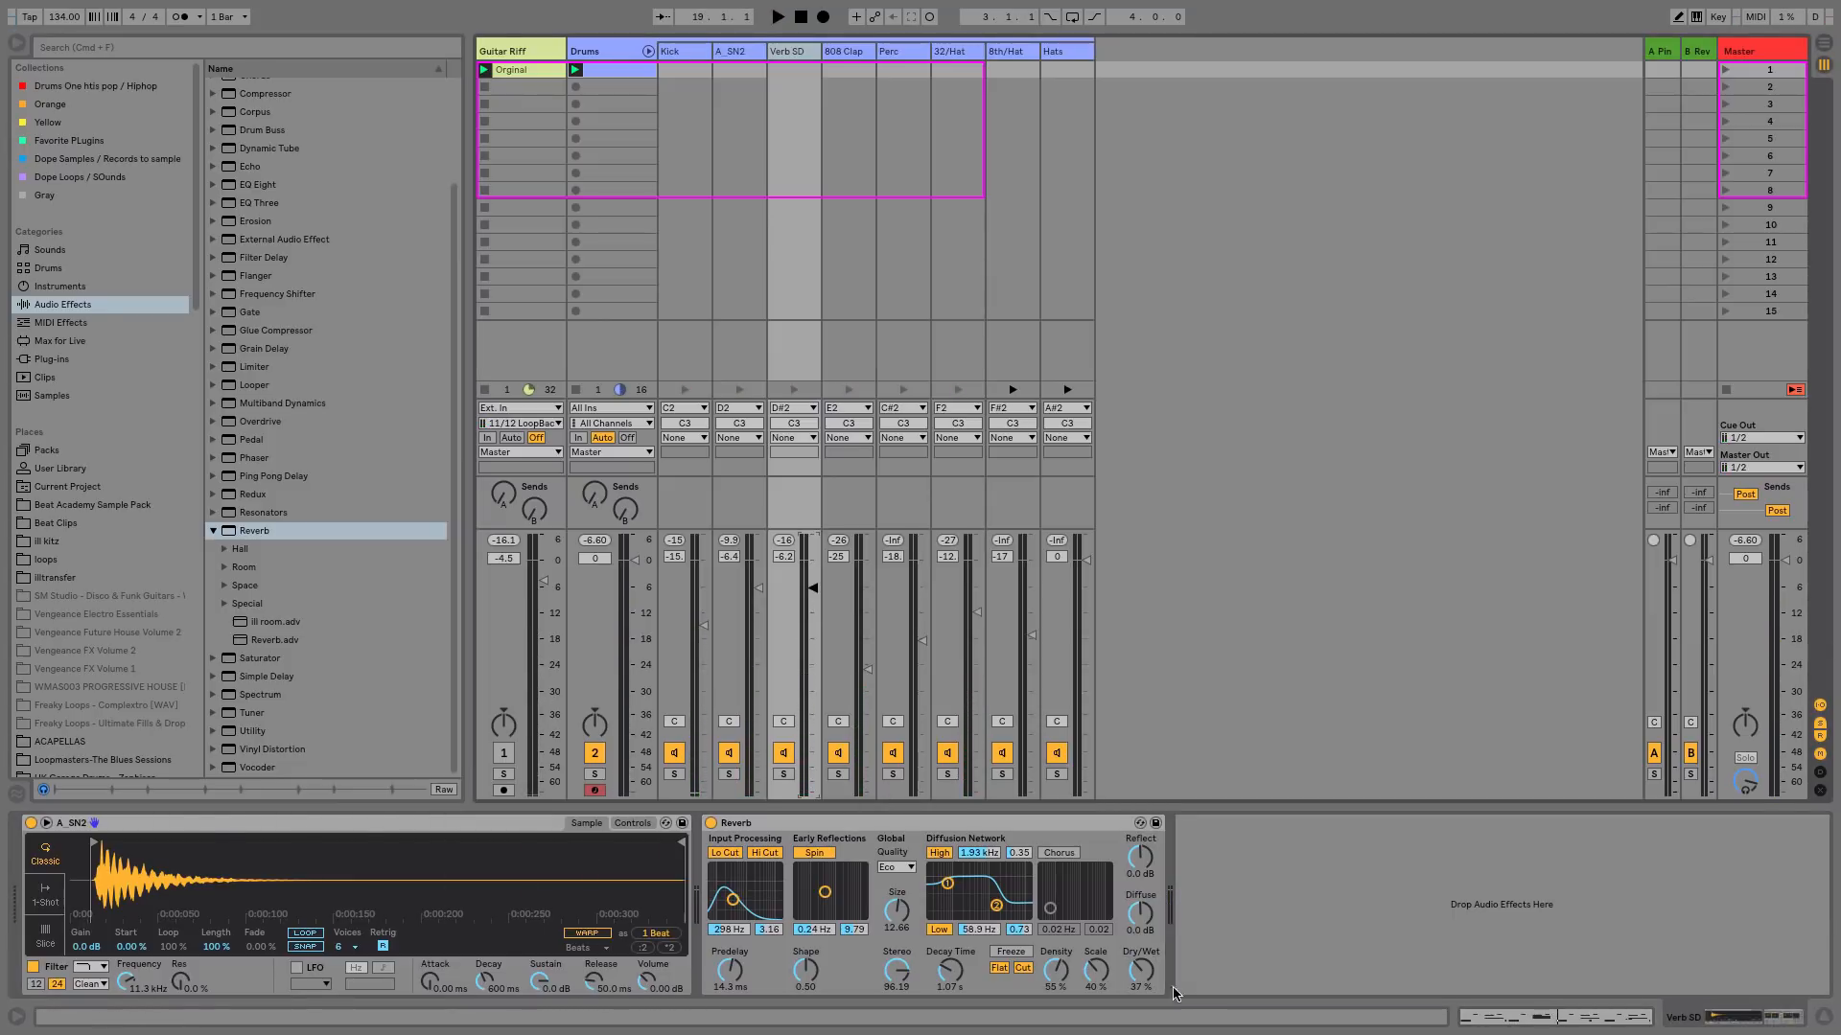
drag(1001, 901, 1000, 895)
key(space)
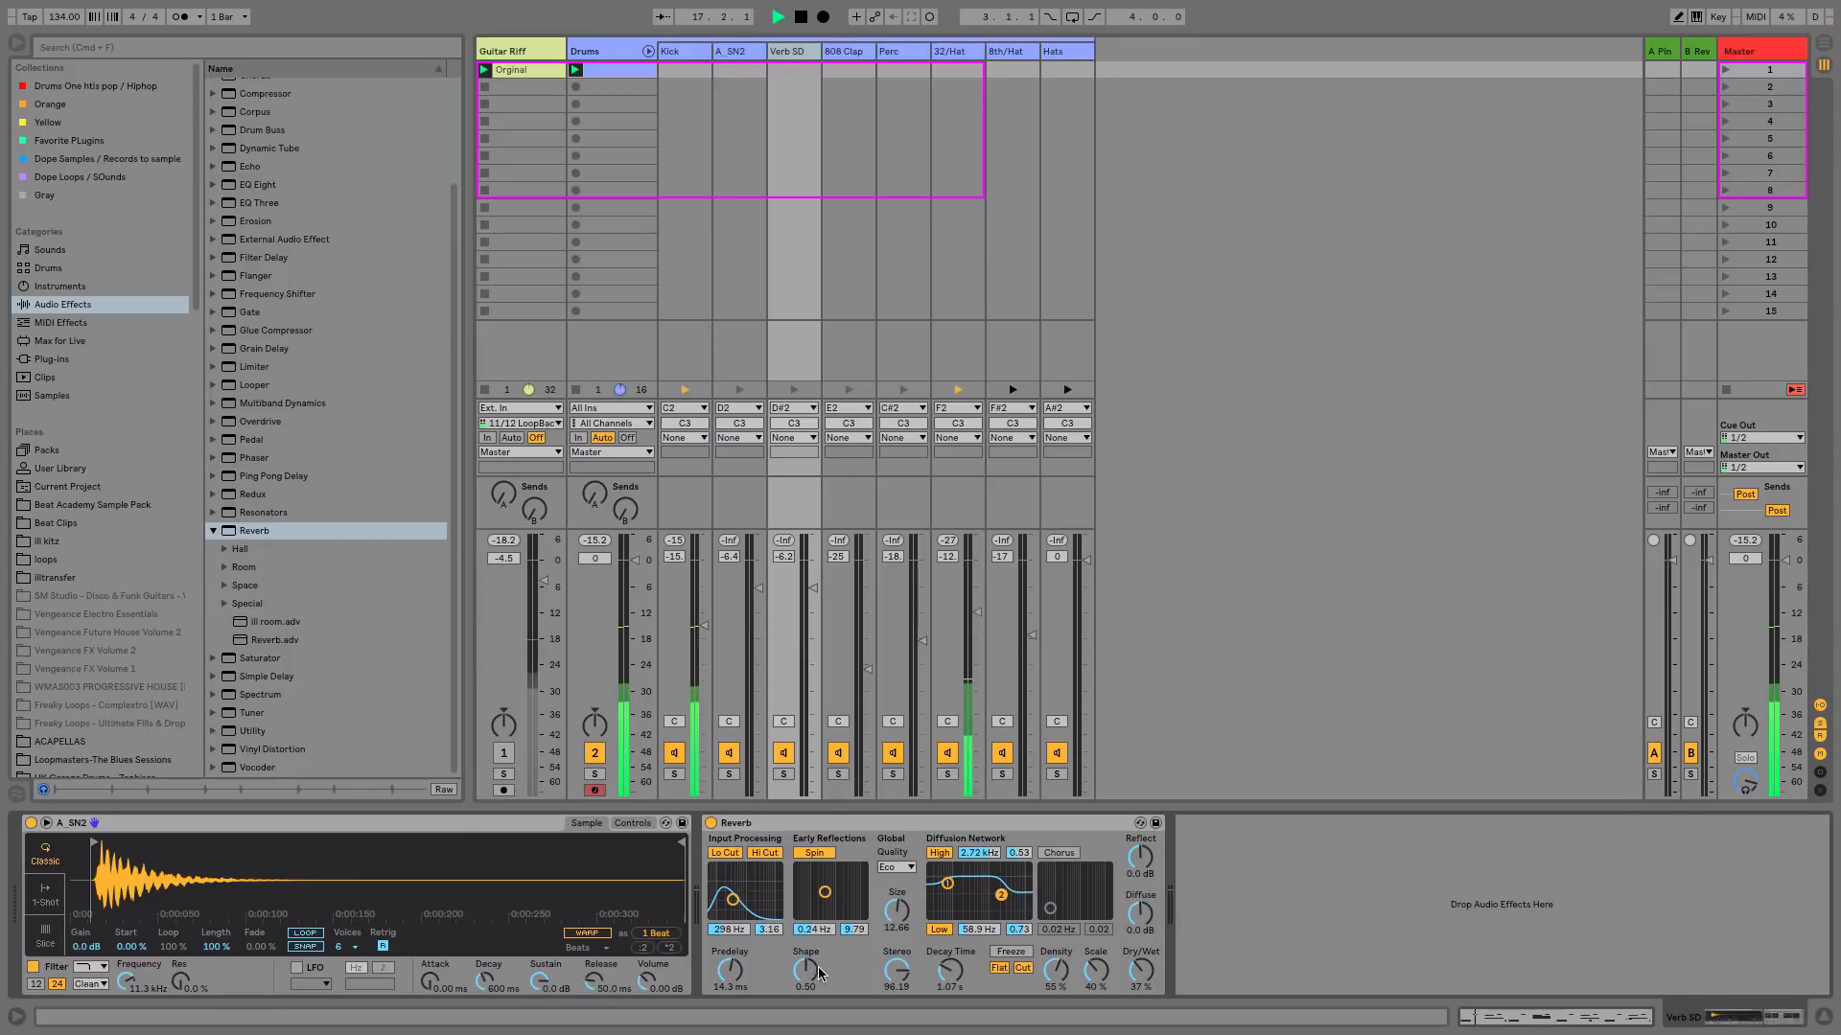
- Set the Verb SD Reverb's Predelay to 4.83 ms and Shape to 0.46, and shorten its Decay Time slightly
drag(738, 965, 733, 973)
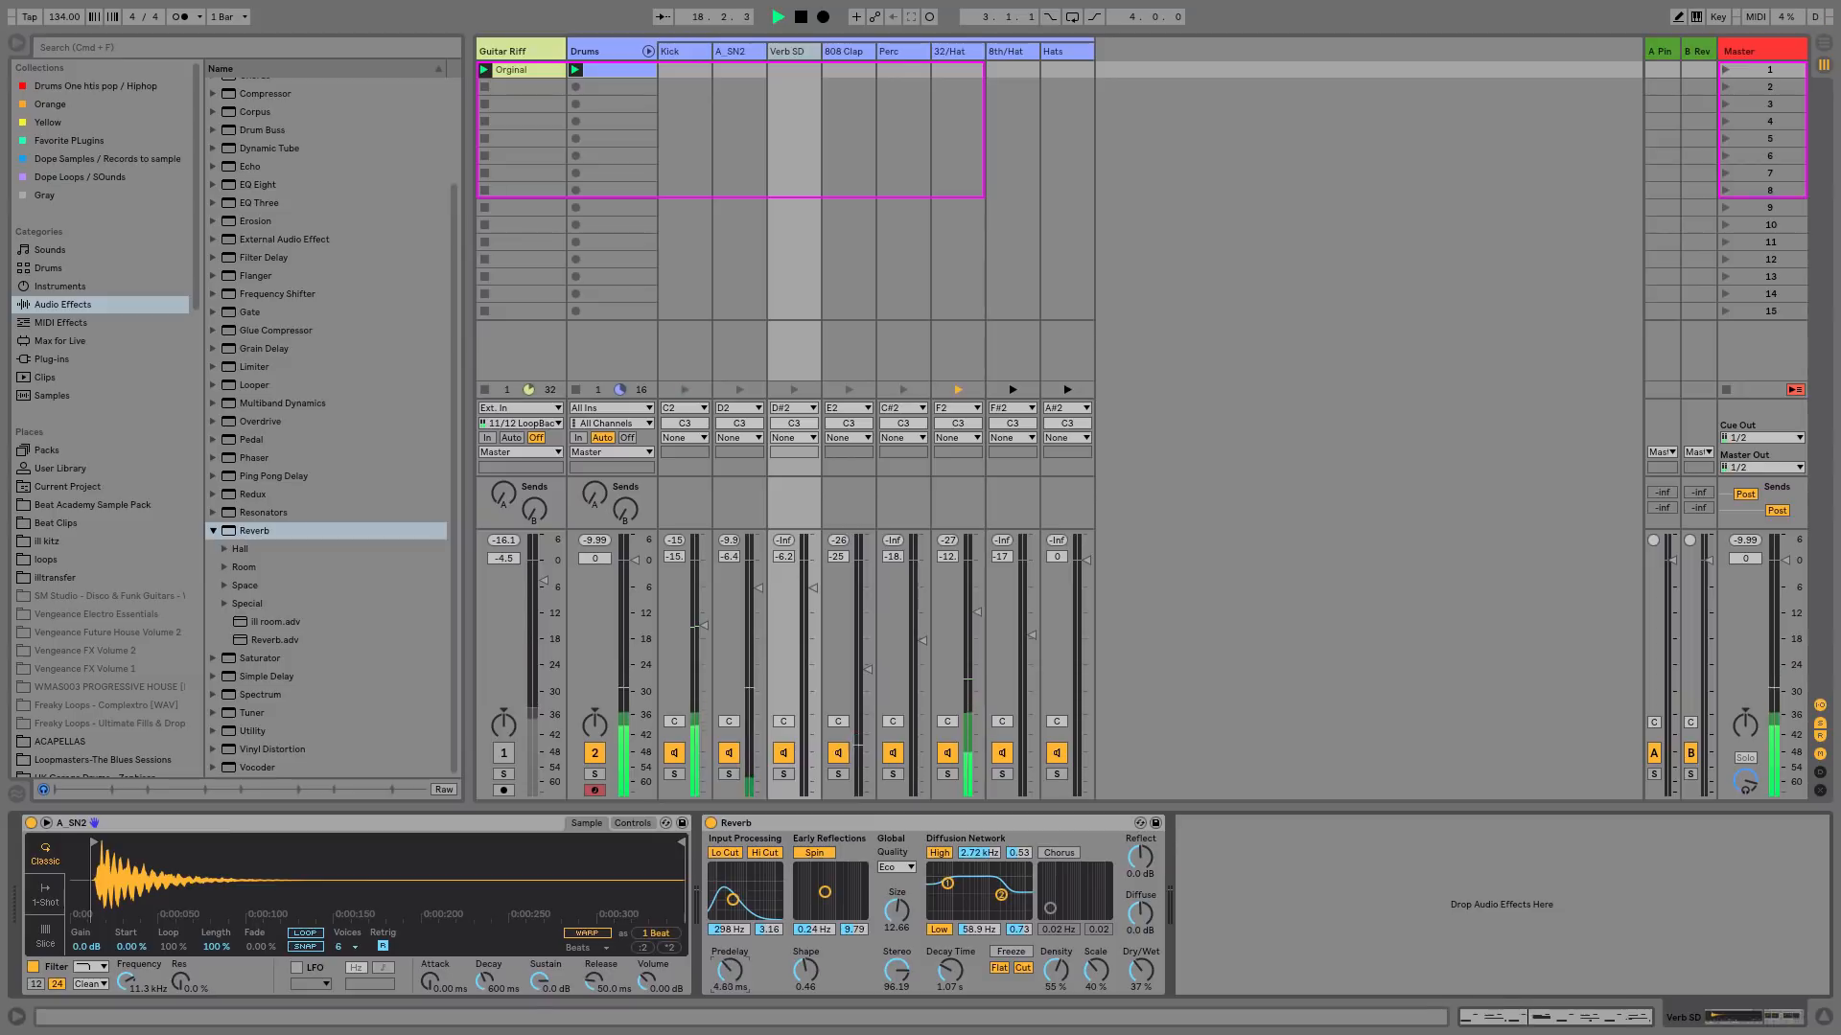
key(space)
drag(950, 970, 950, 979)
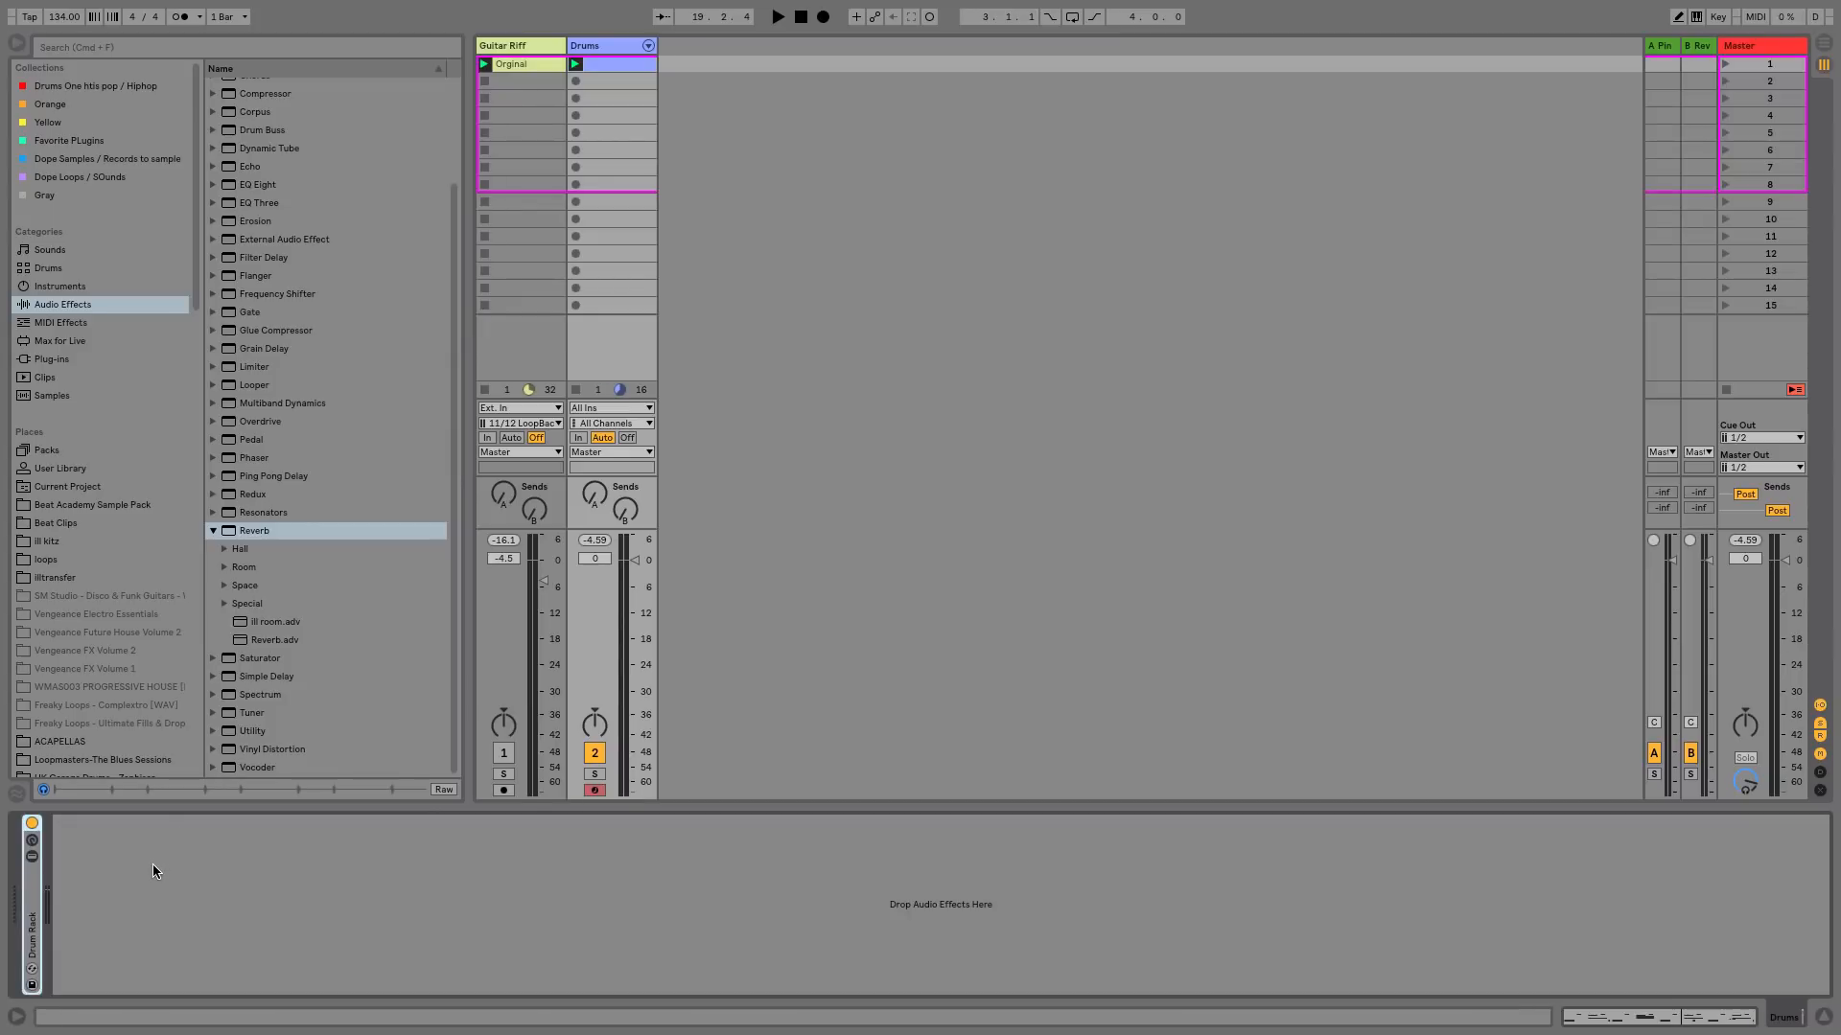
- Paste the Drum Buss effect with 35% Drive and 27% Crunch after the Drum Rack on the Drums track
click(152, 865)
right_click(151, 865)
click(163, 879)
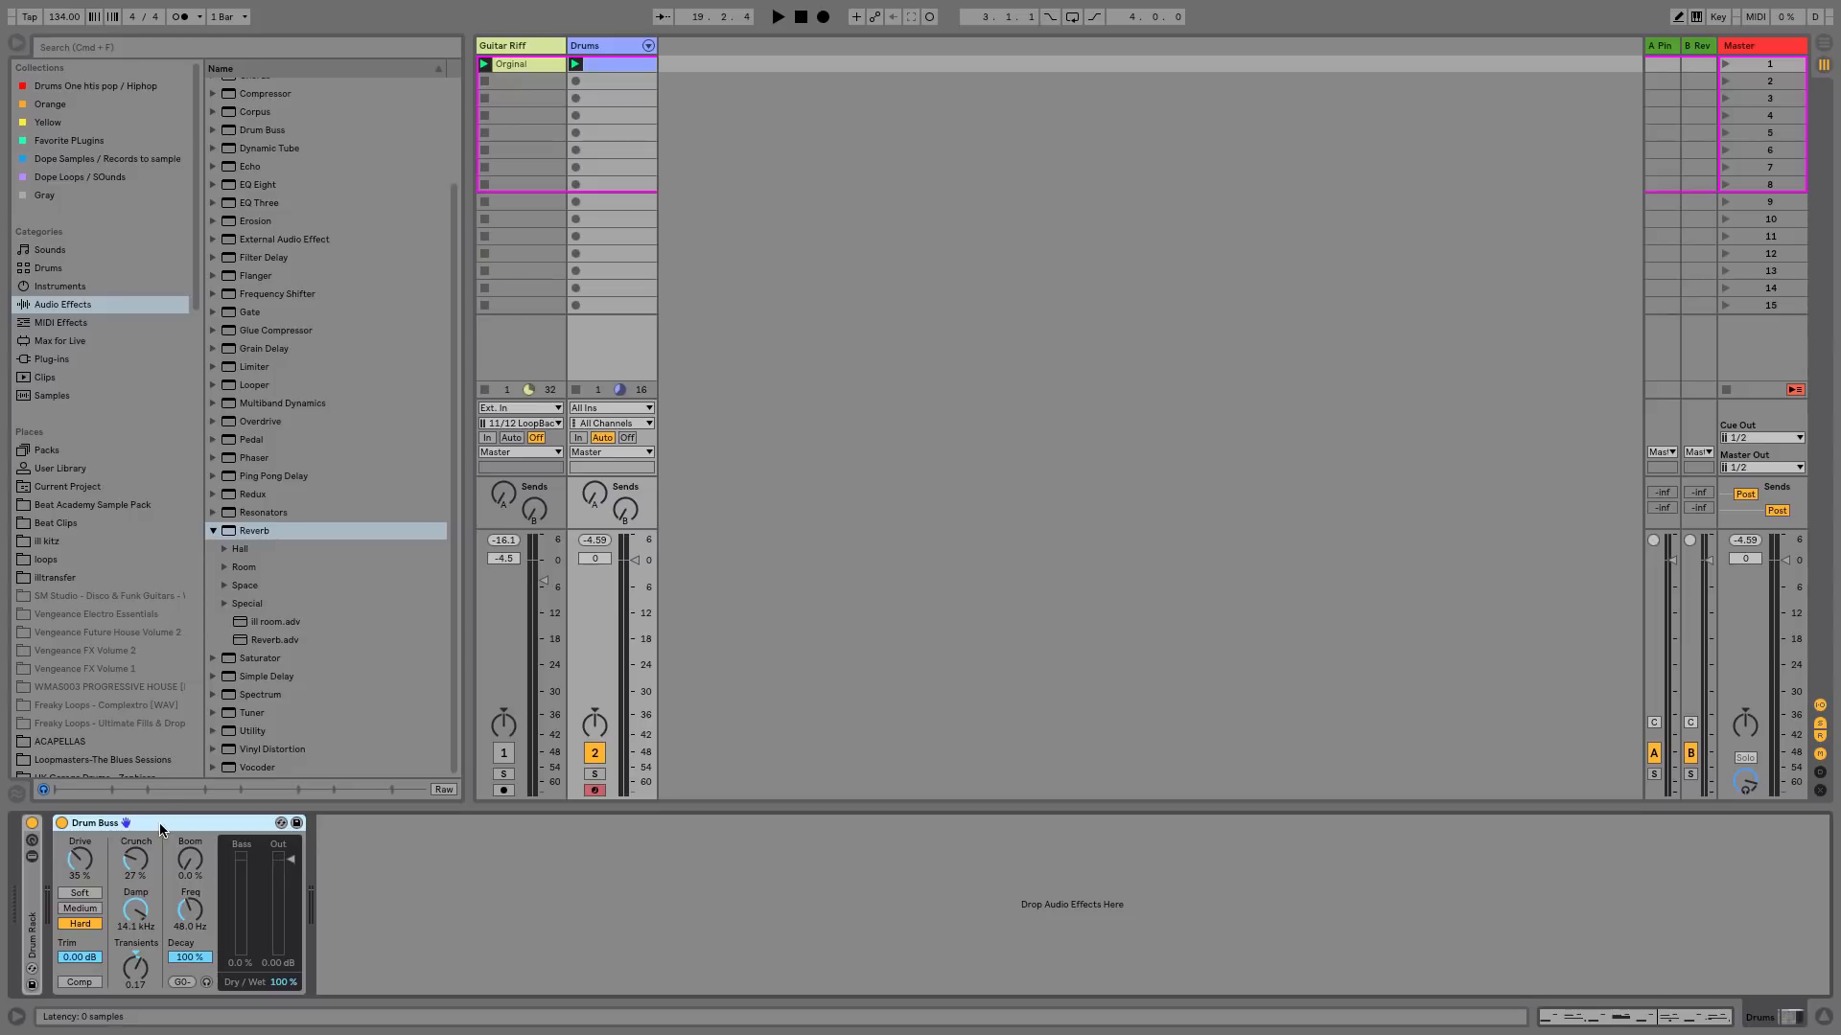
- Lower the Drums track volume to -3.4 dB during playback and compare the sound with Drum Buss bypassed and active
key(space)
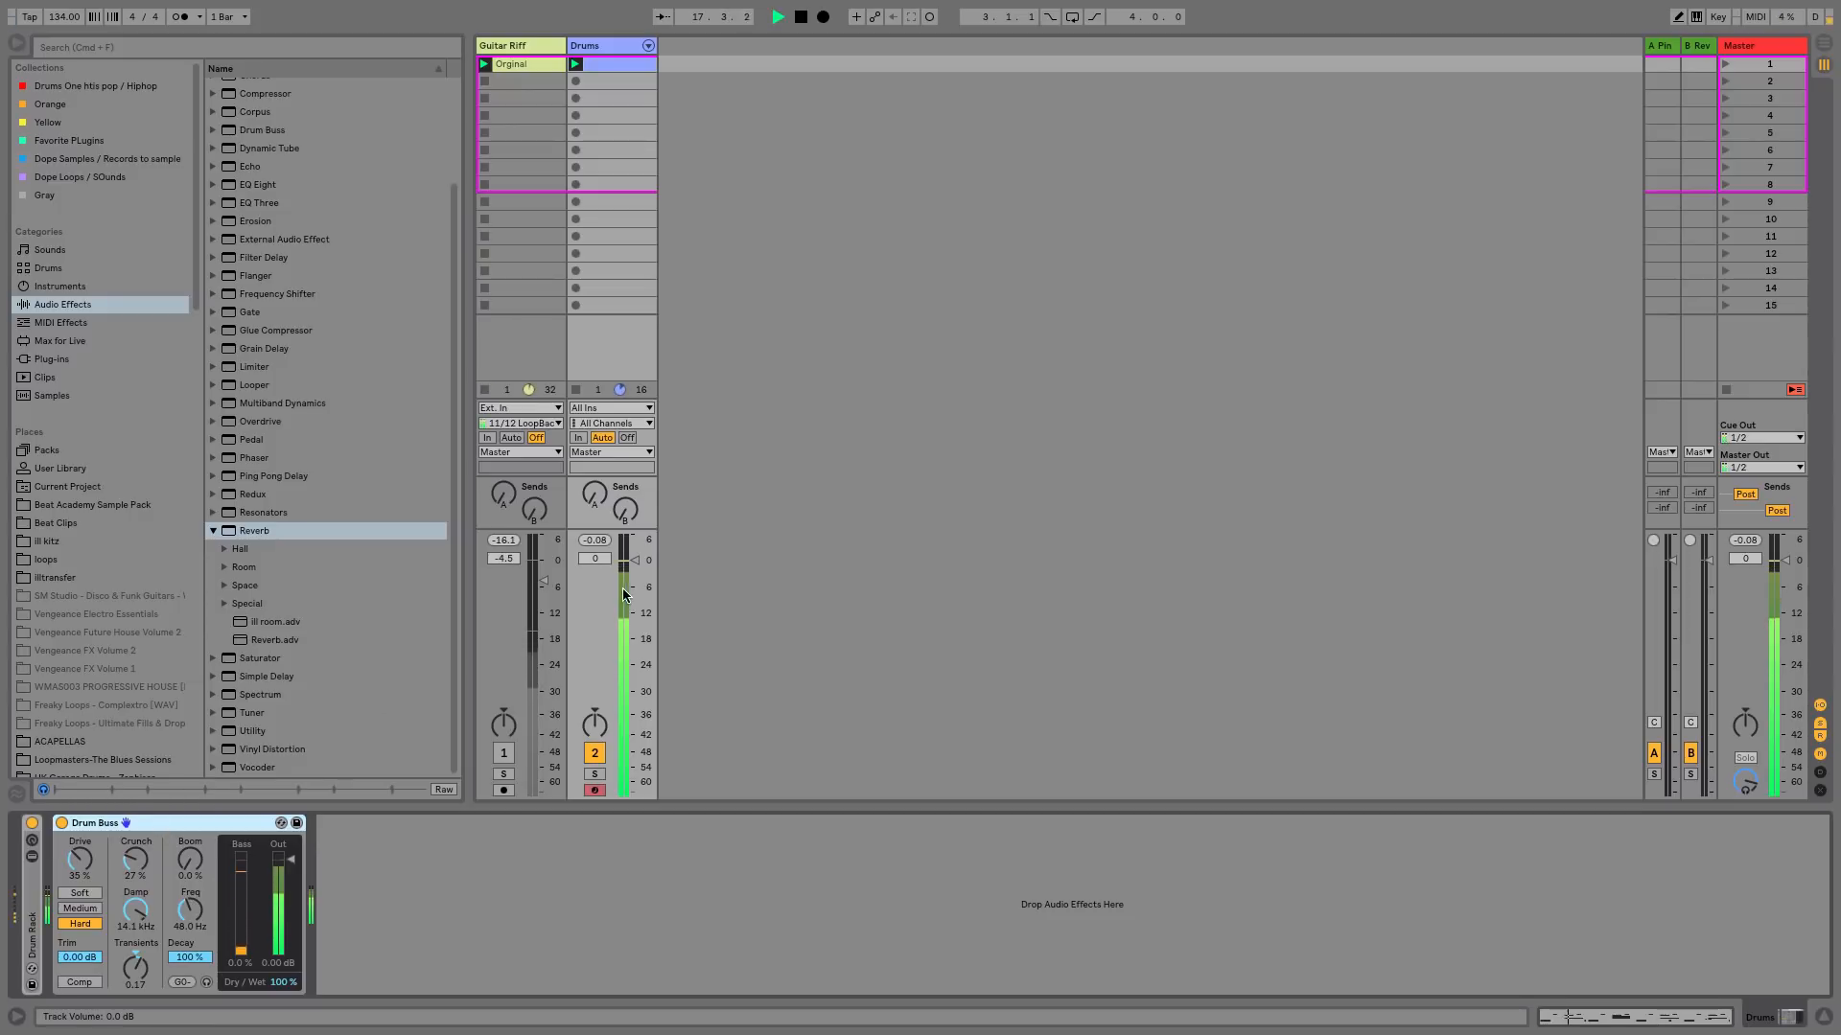
drag(623, 595, 635, 576)
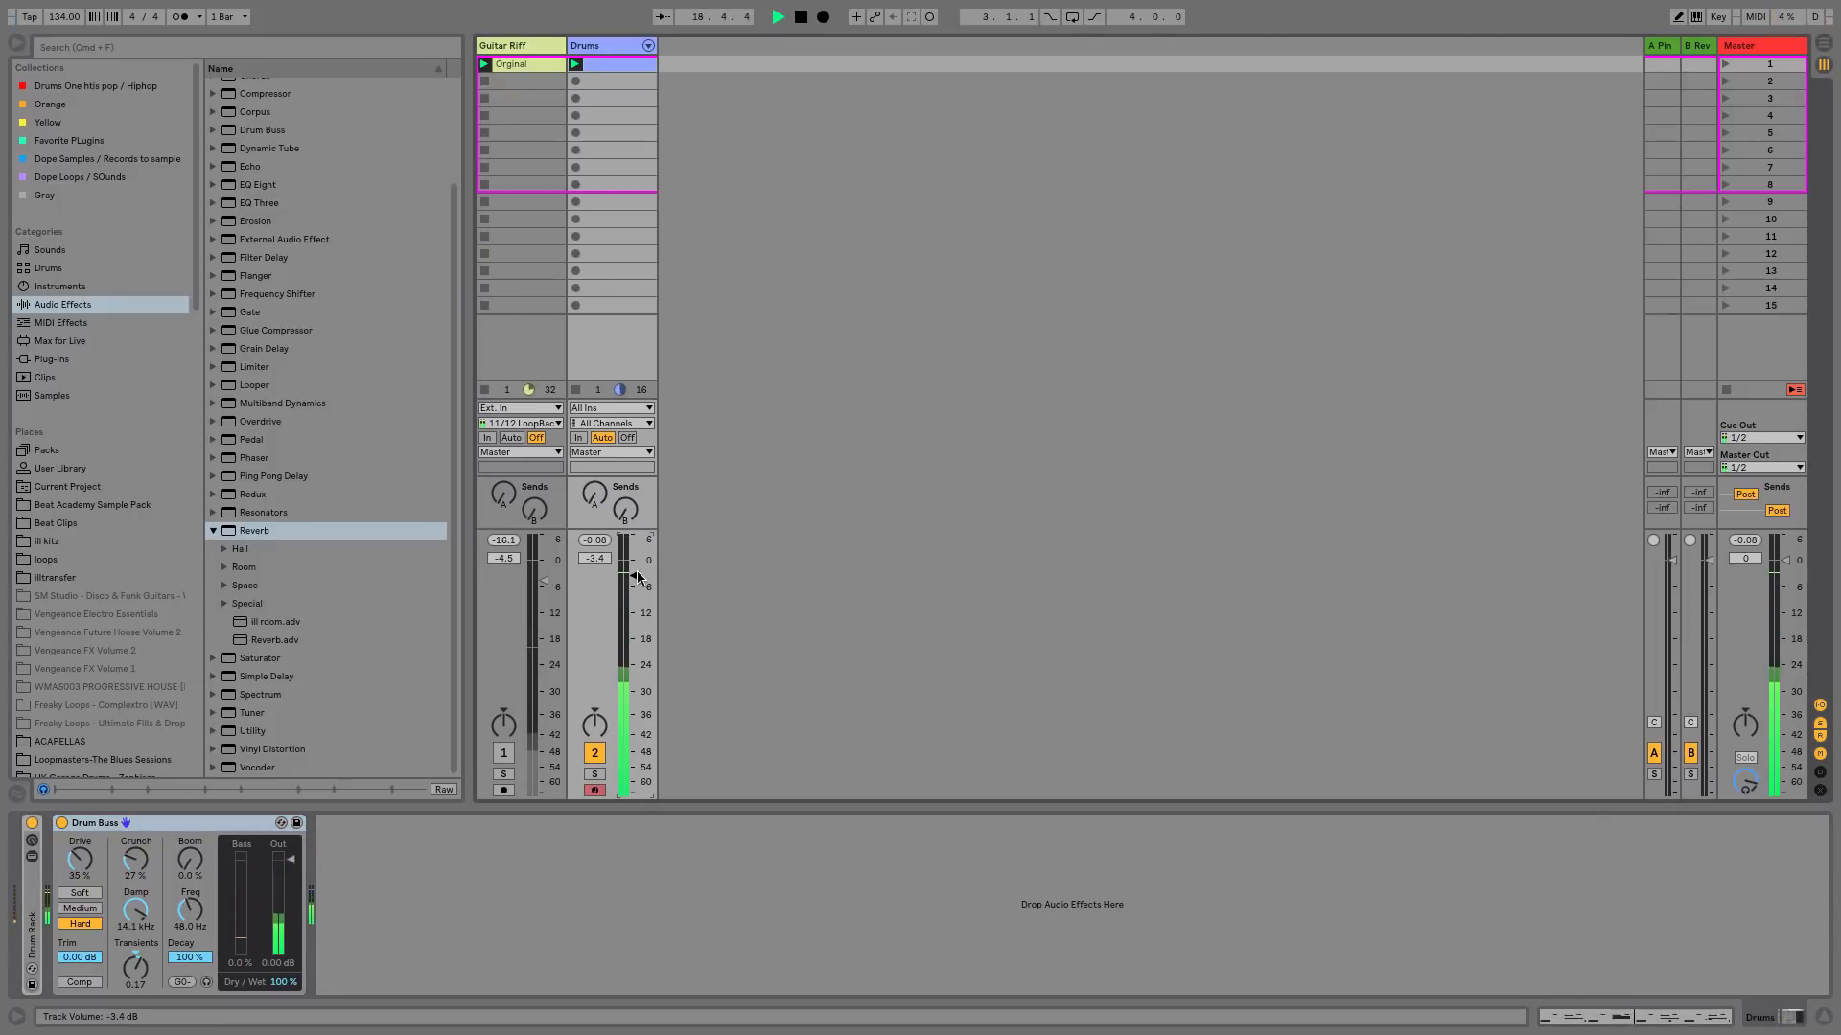
click(62, 823)
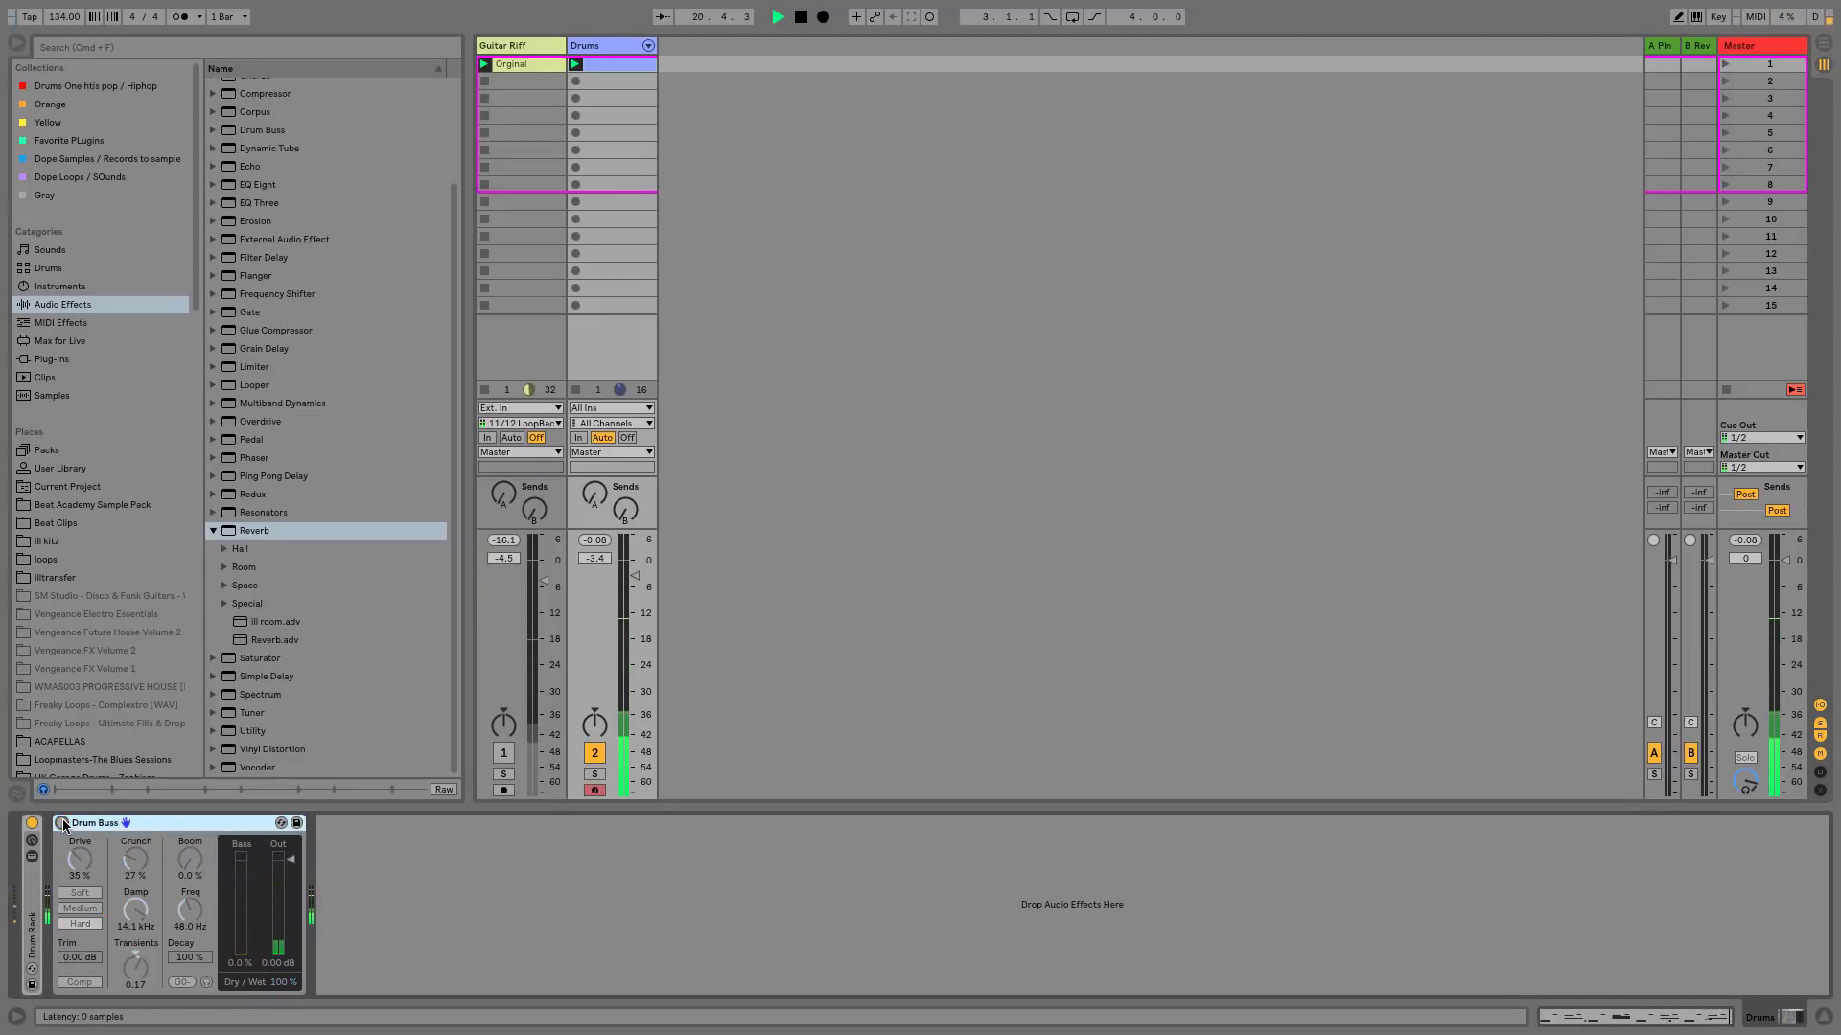
click(62, 822)
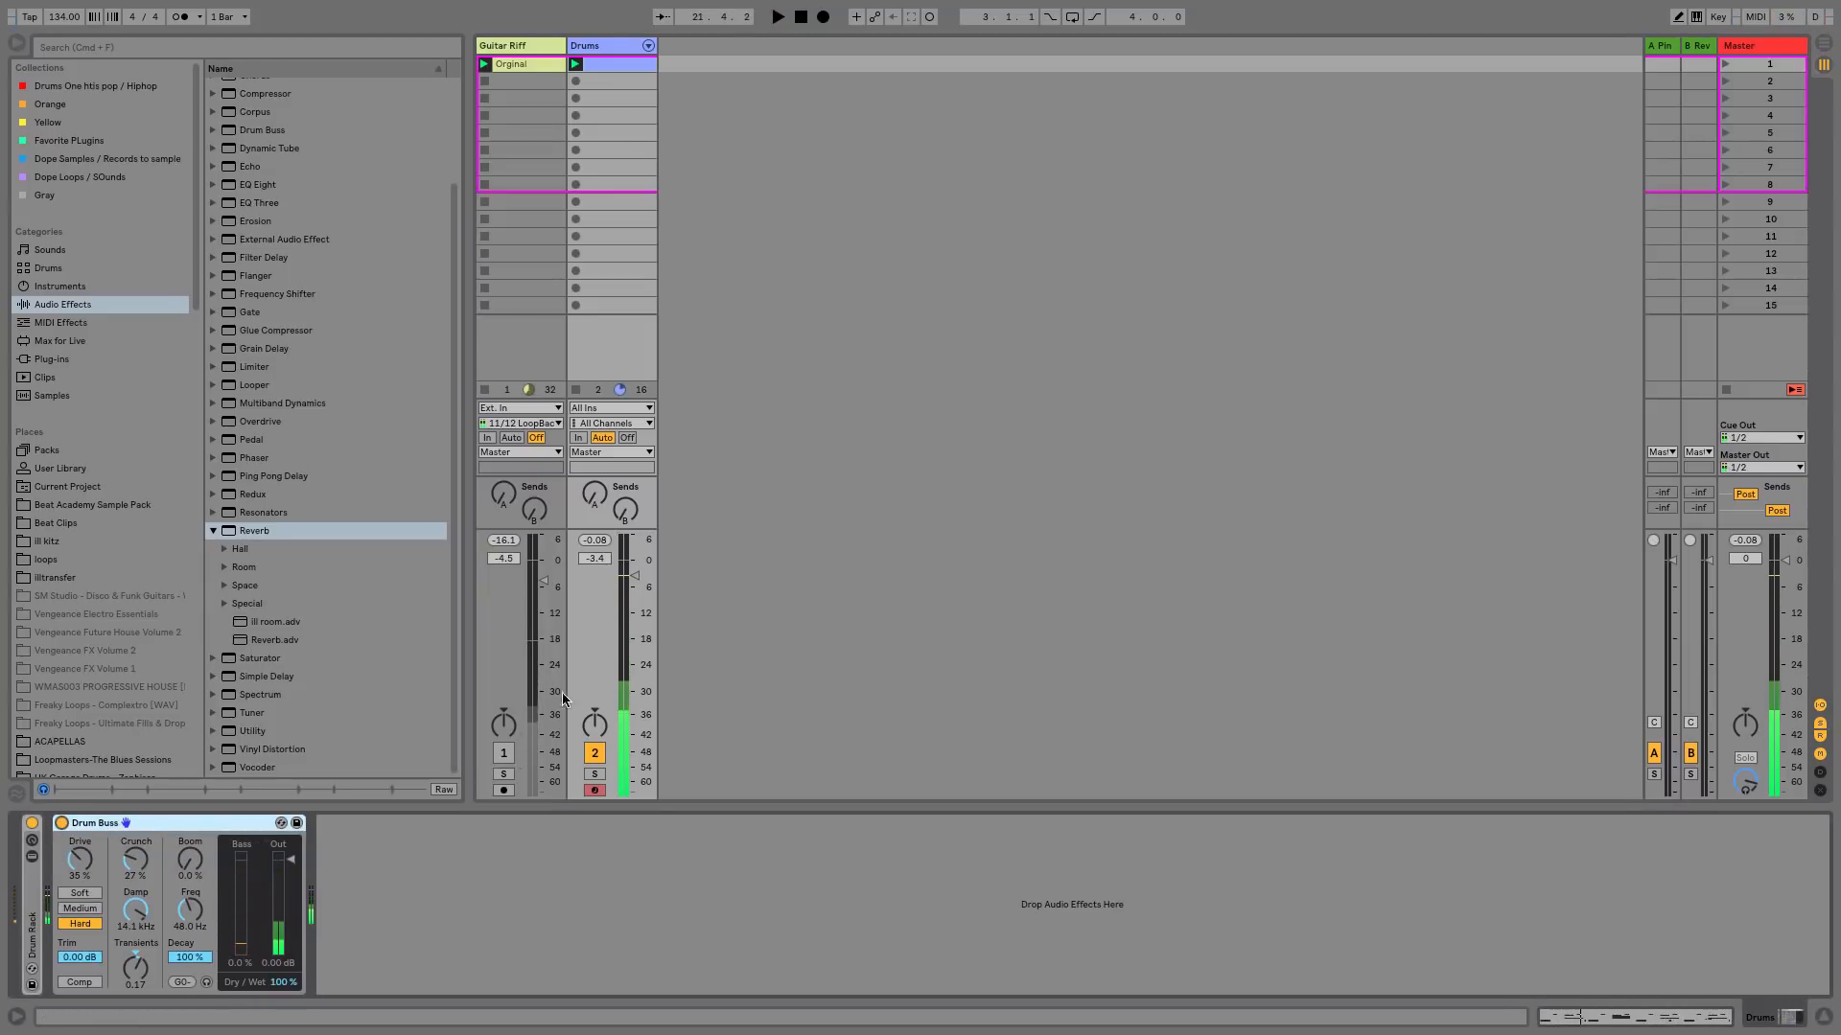
- Unmute the Guitar Riff track and balance it against the drums, with Guitar Riff at -4.3 dB and Drums at -4.5 dB
click(503, 752)
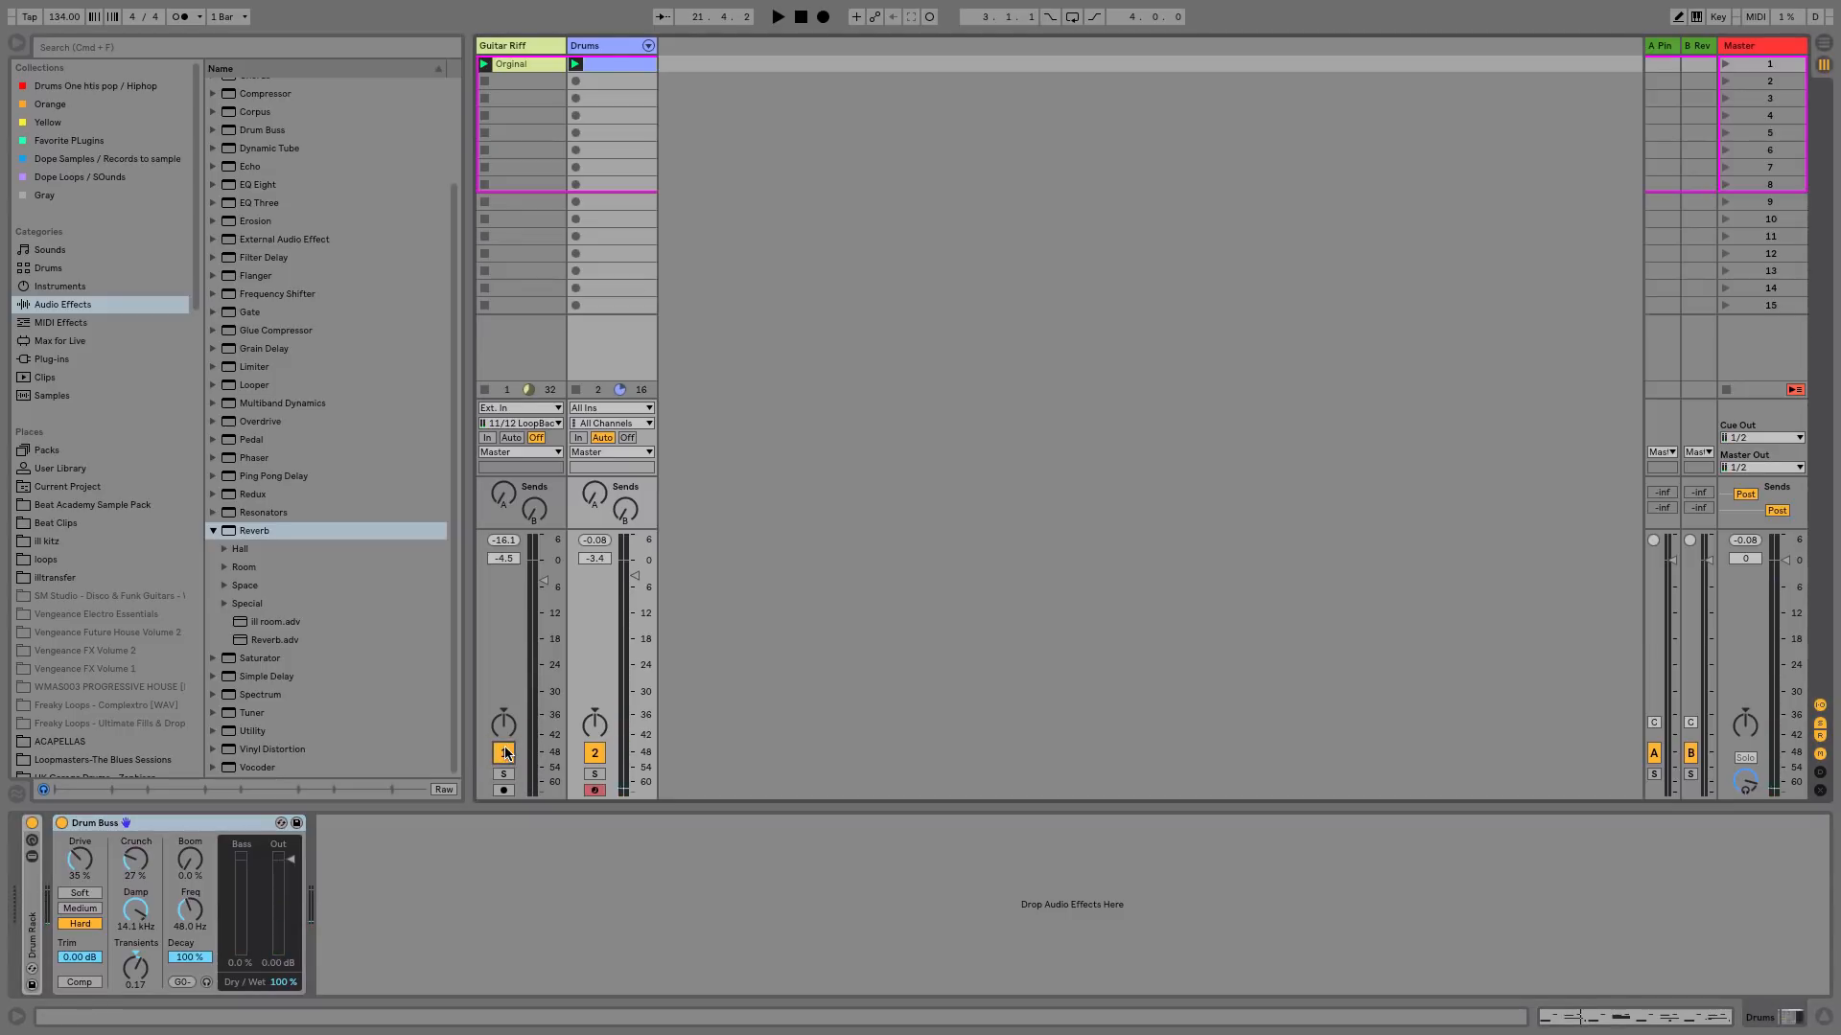
key(space)
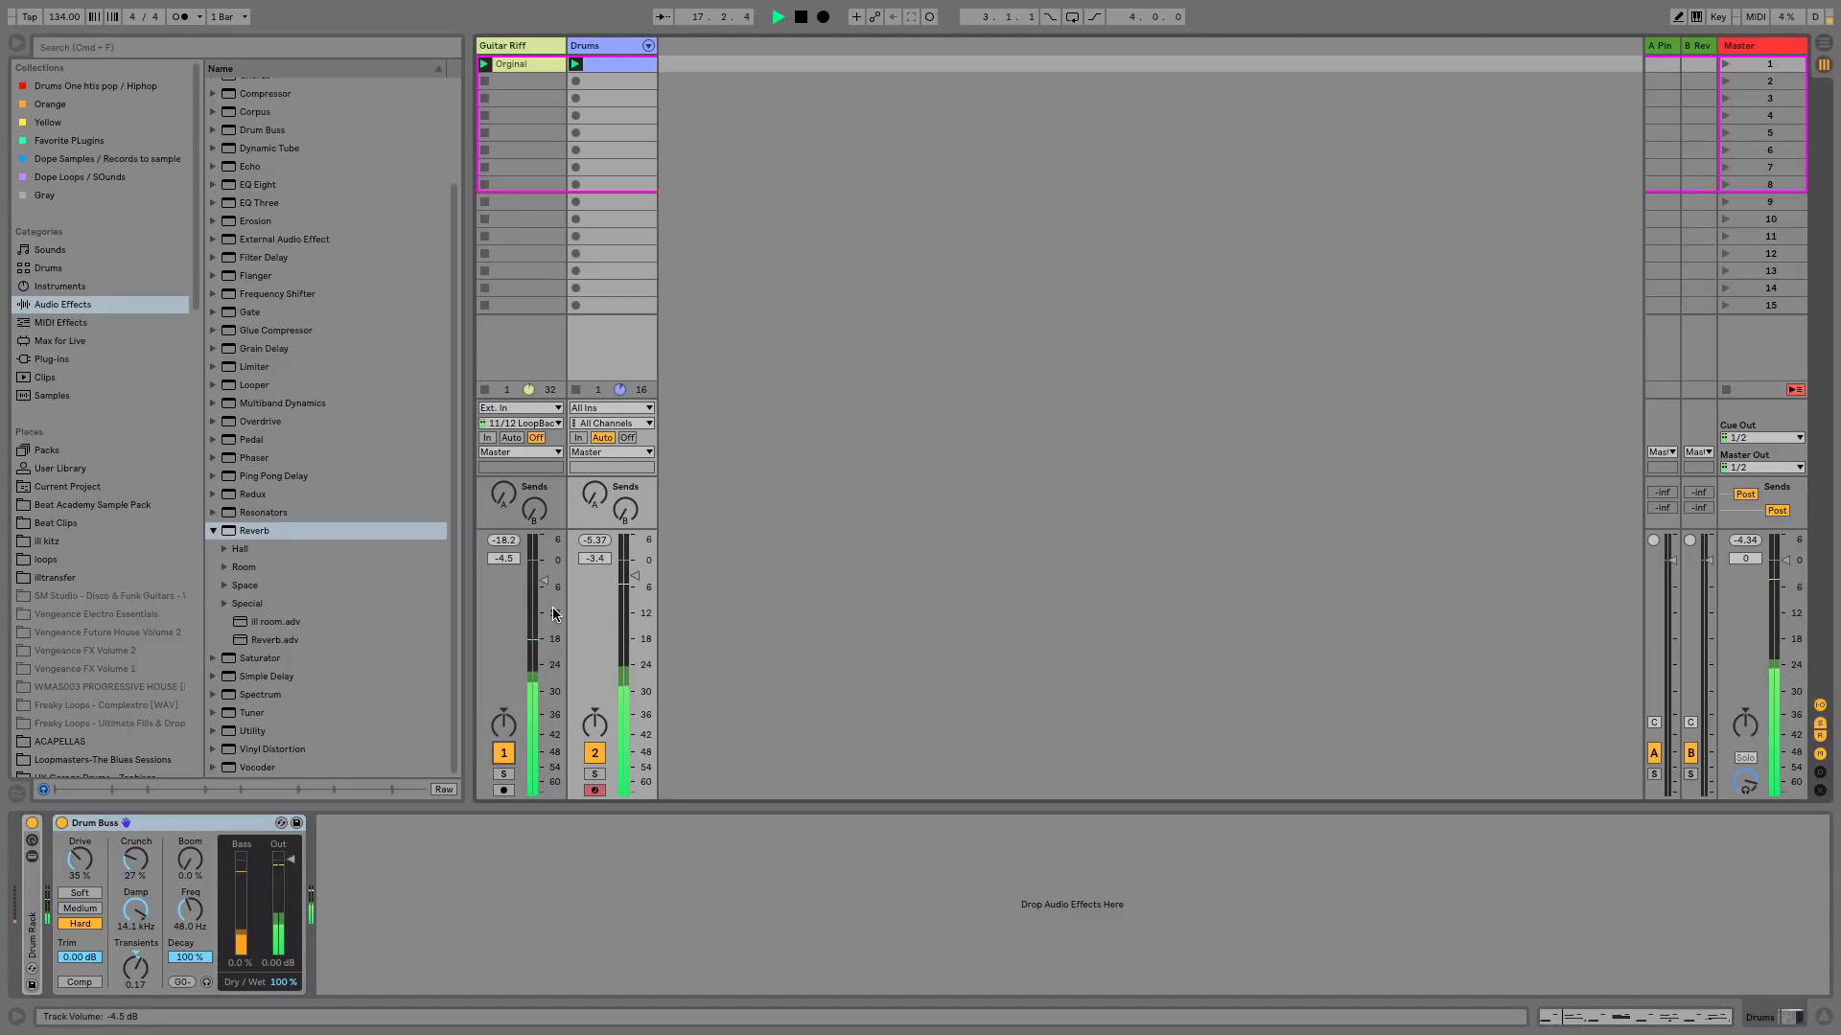
drag(548, 586, 638, 579)
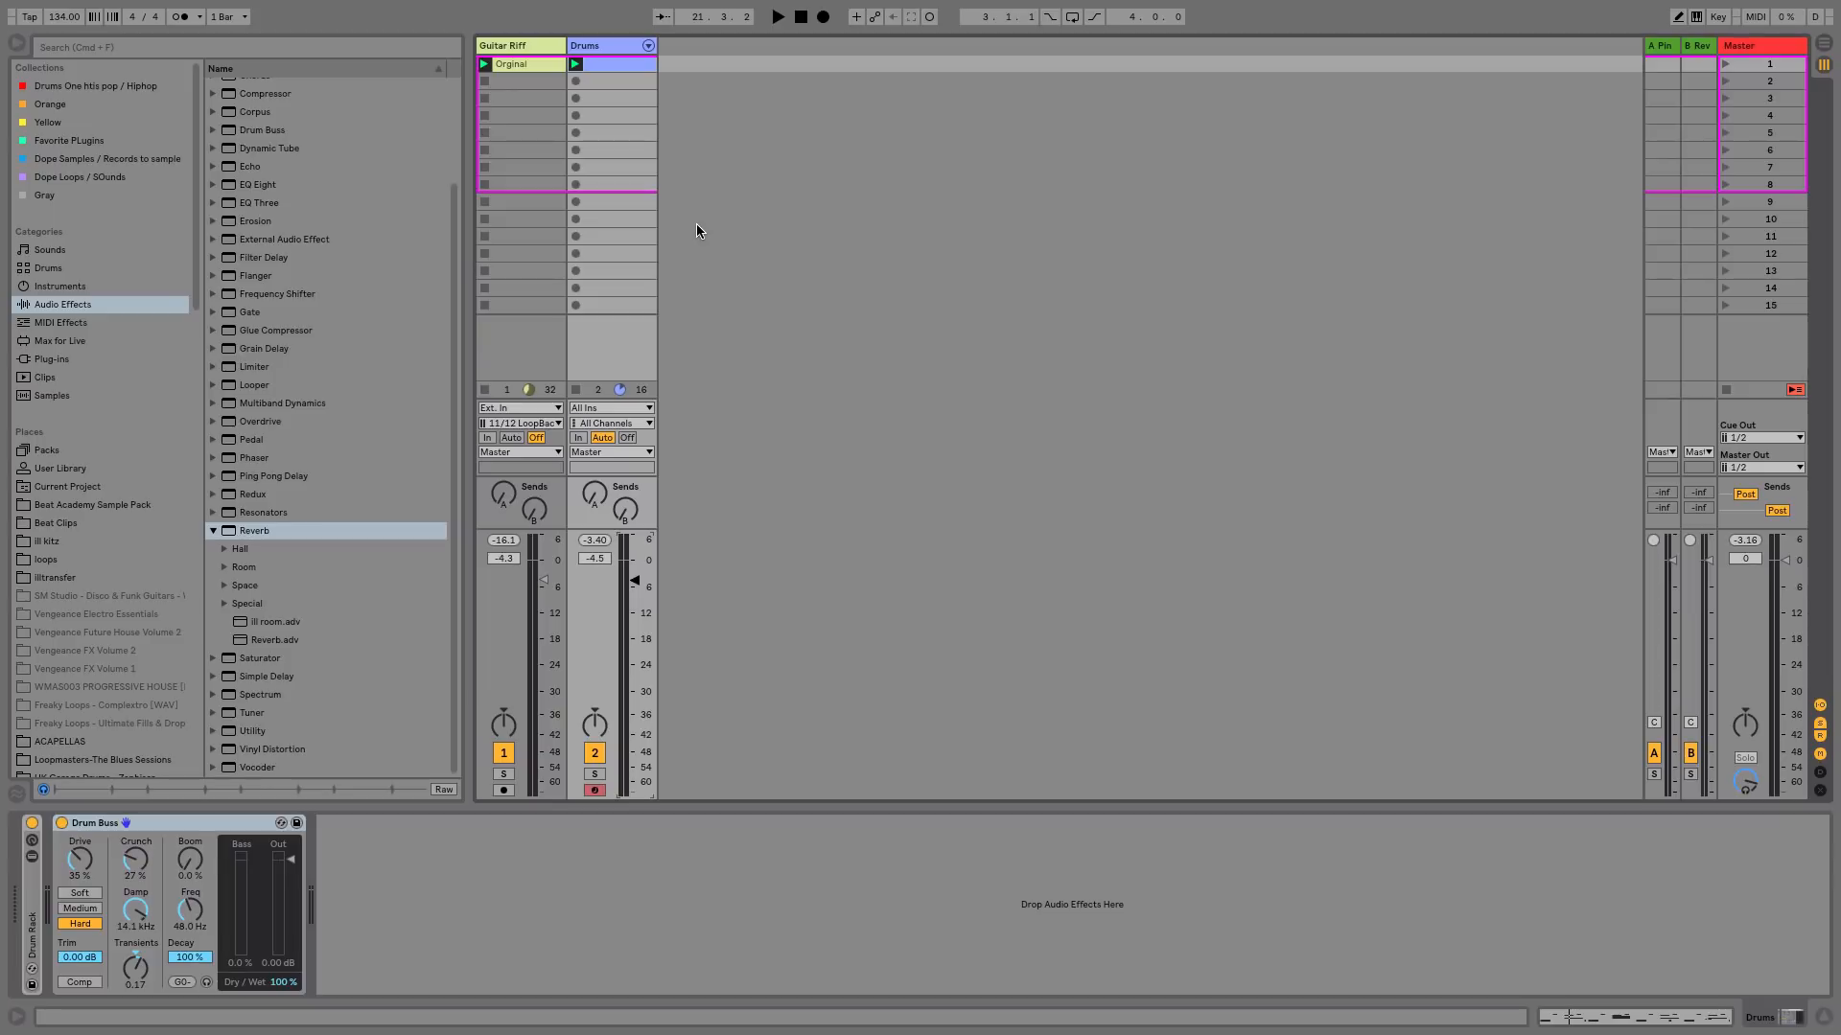
- Fold the Guitar Riff track's Audio Effect Rack, add a Compressor after it and expand the Compressor's sidechain section
click(535, 46)
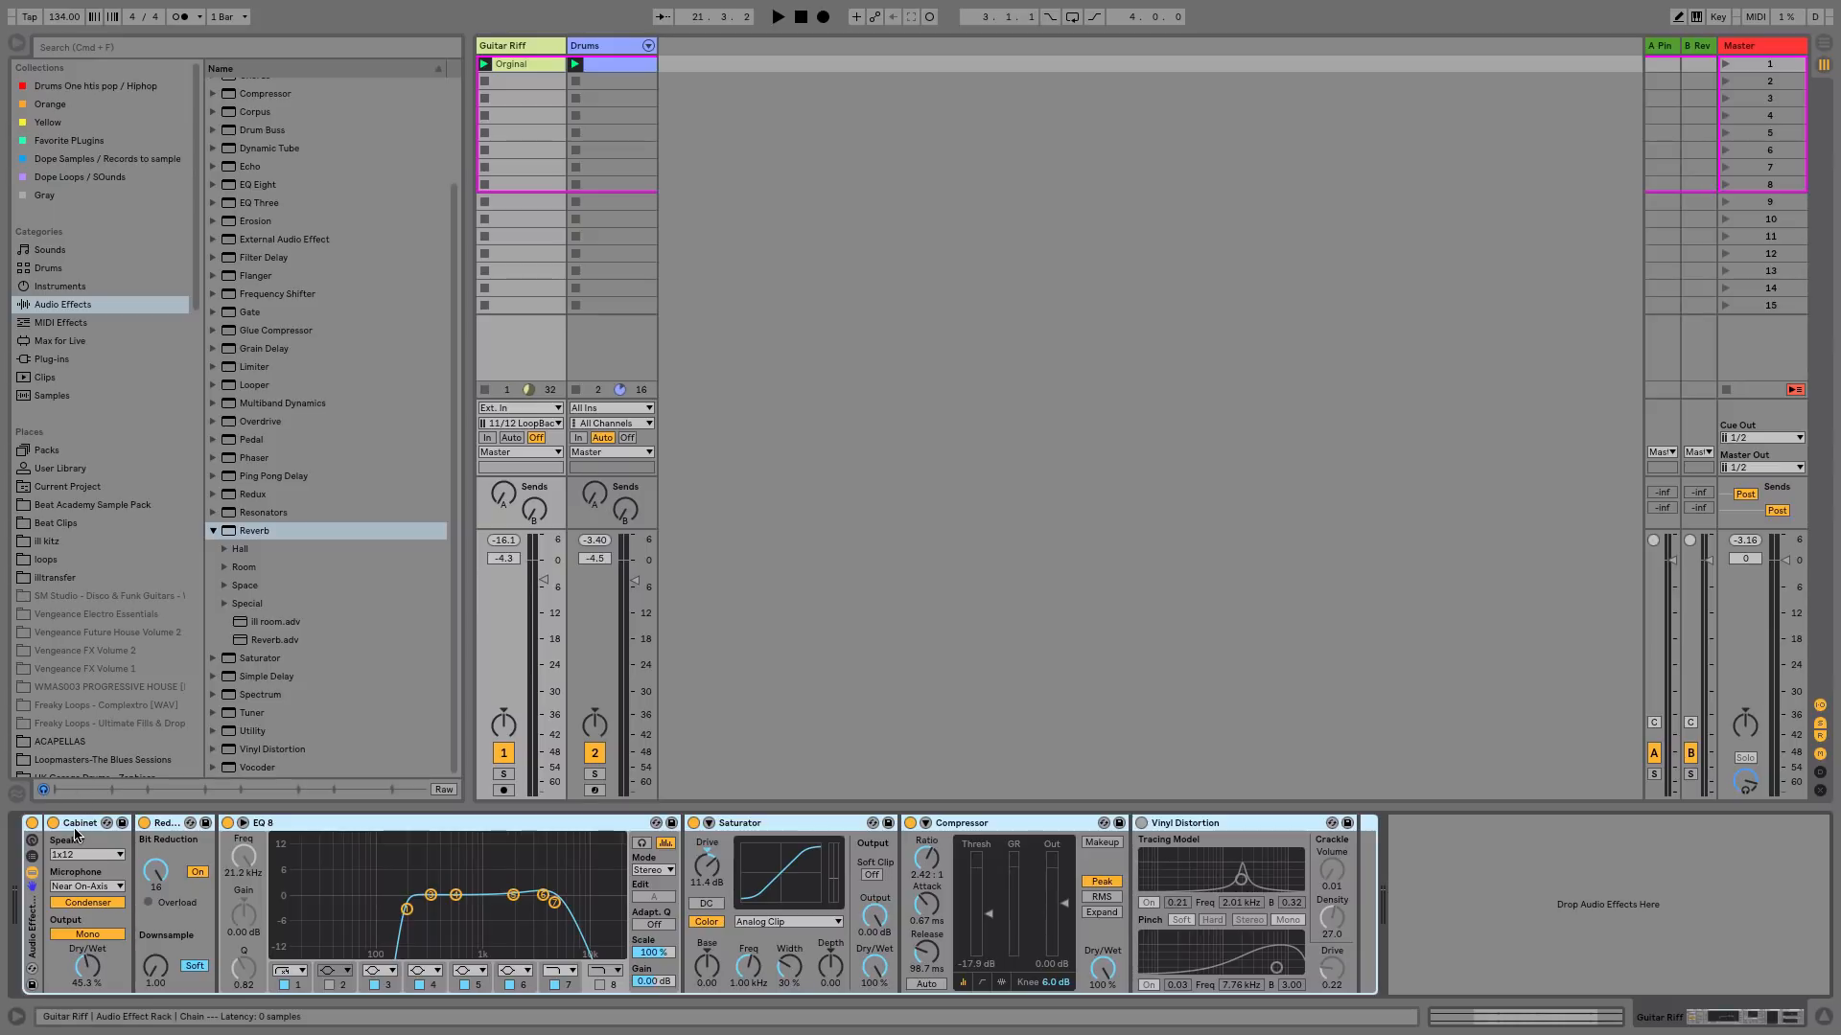
click(35, 912)
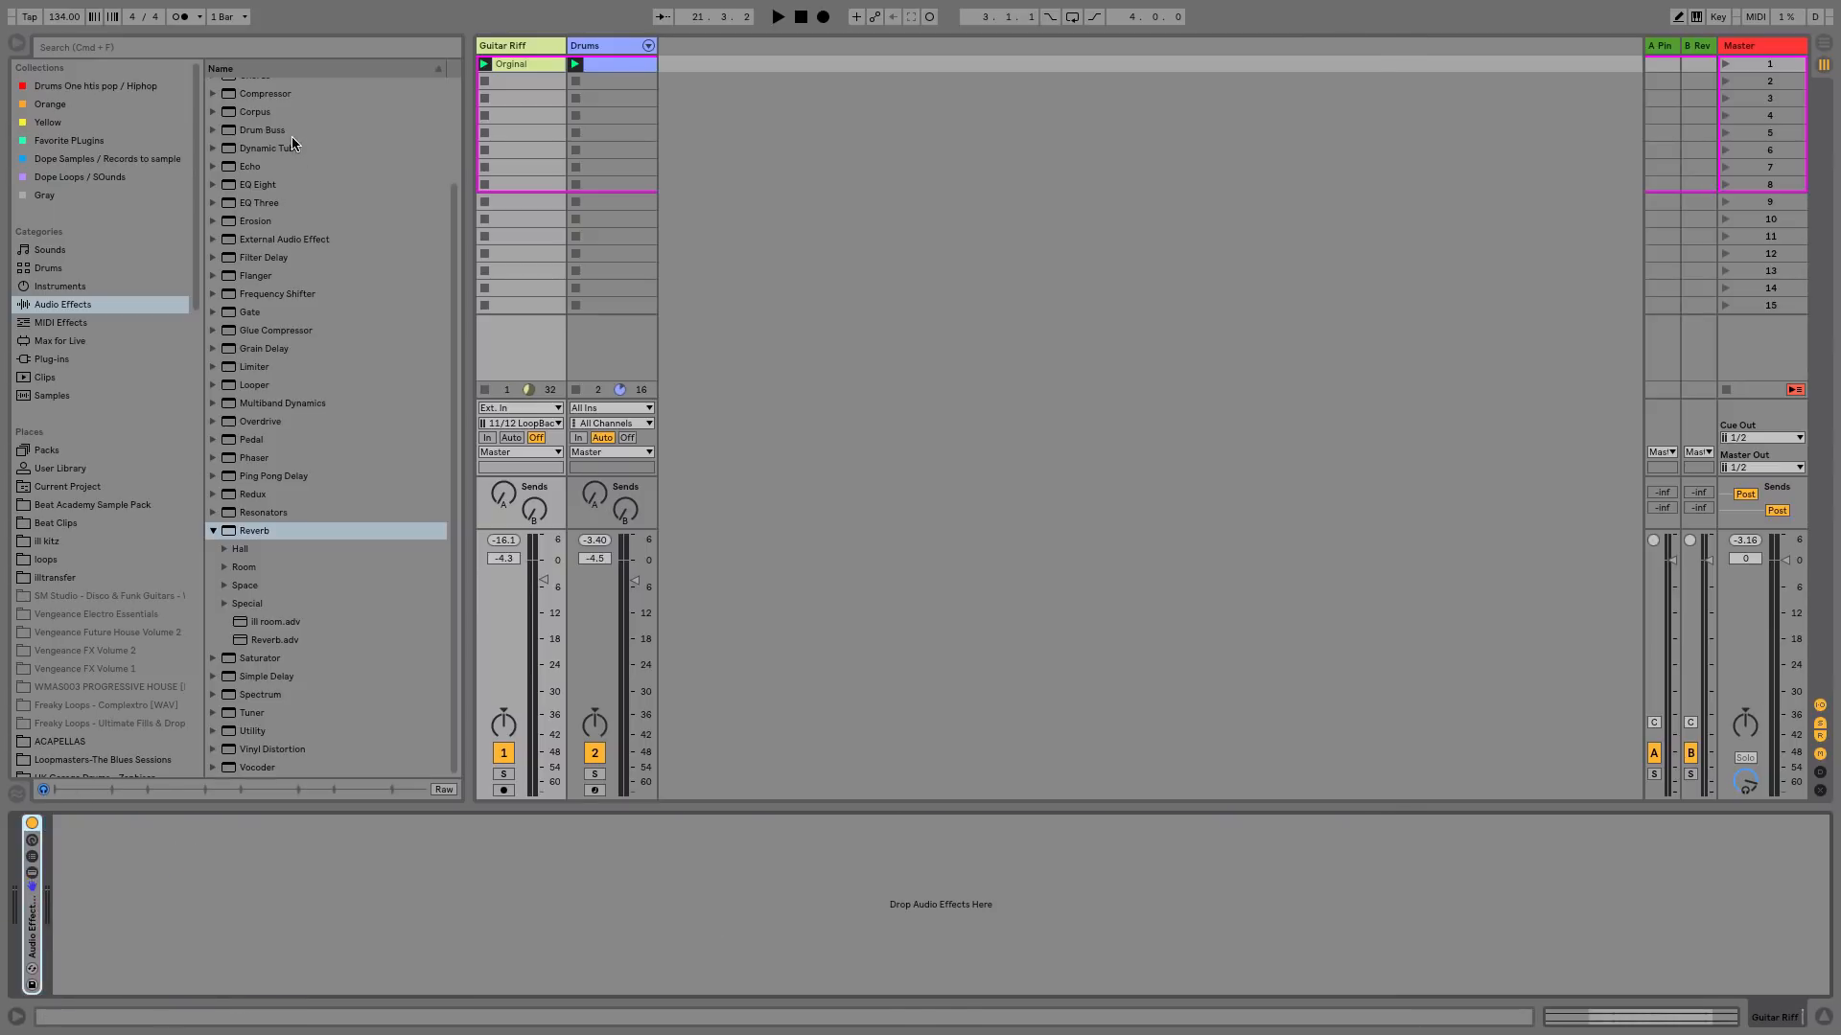
scroll(287, 144, up, 3)
drag(266, 213, 234, 856)
click(77, 823)
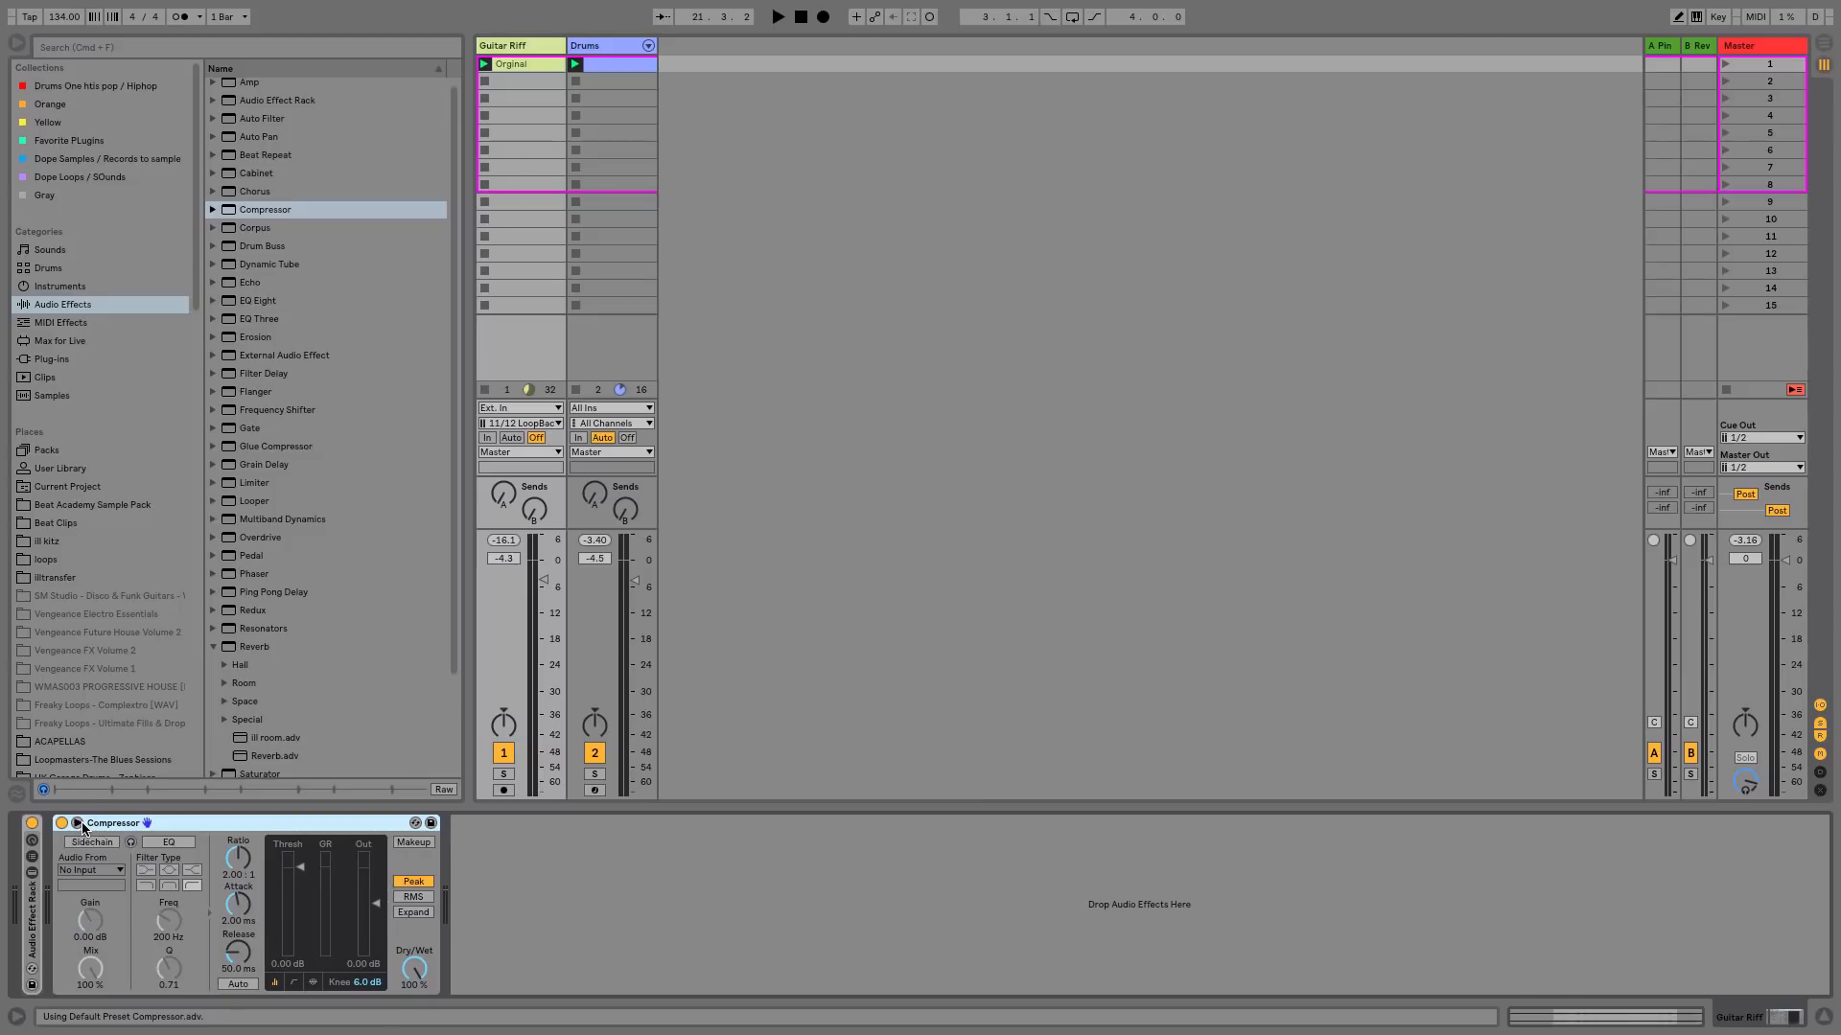
- Enable the Compressor's sidechain and feed it from the Drums track, using a Drum Rack chain's Pre FX signal
click(100, 843)
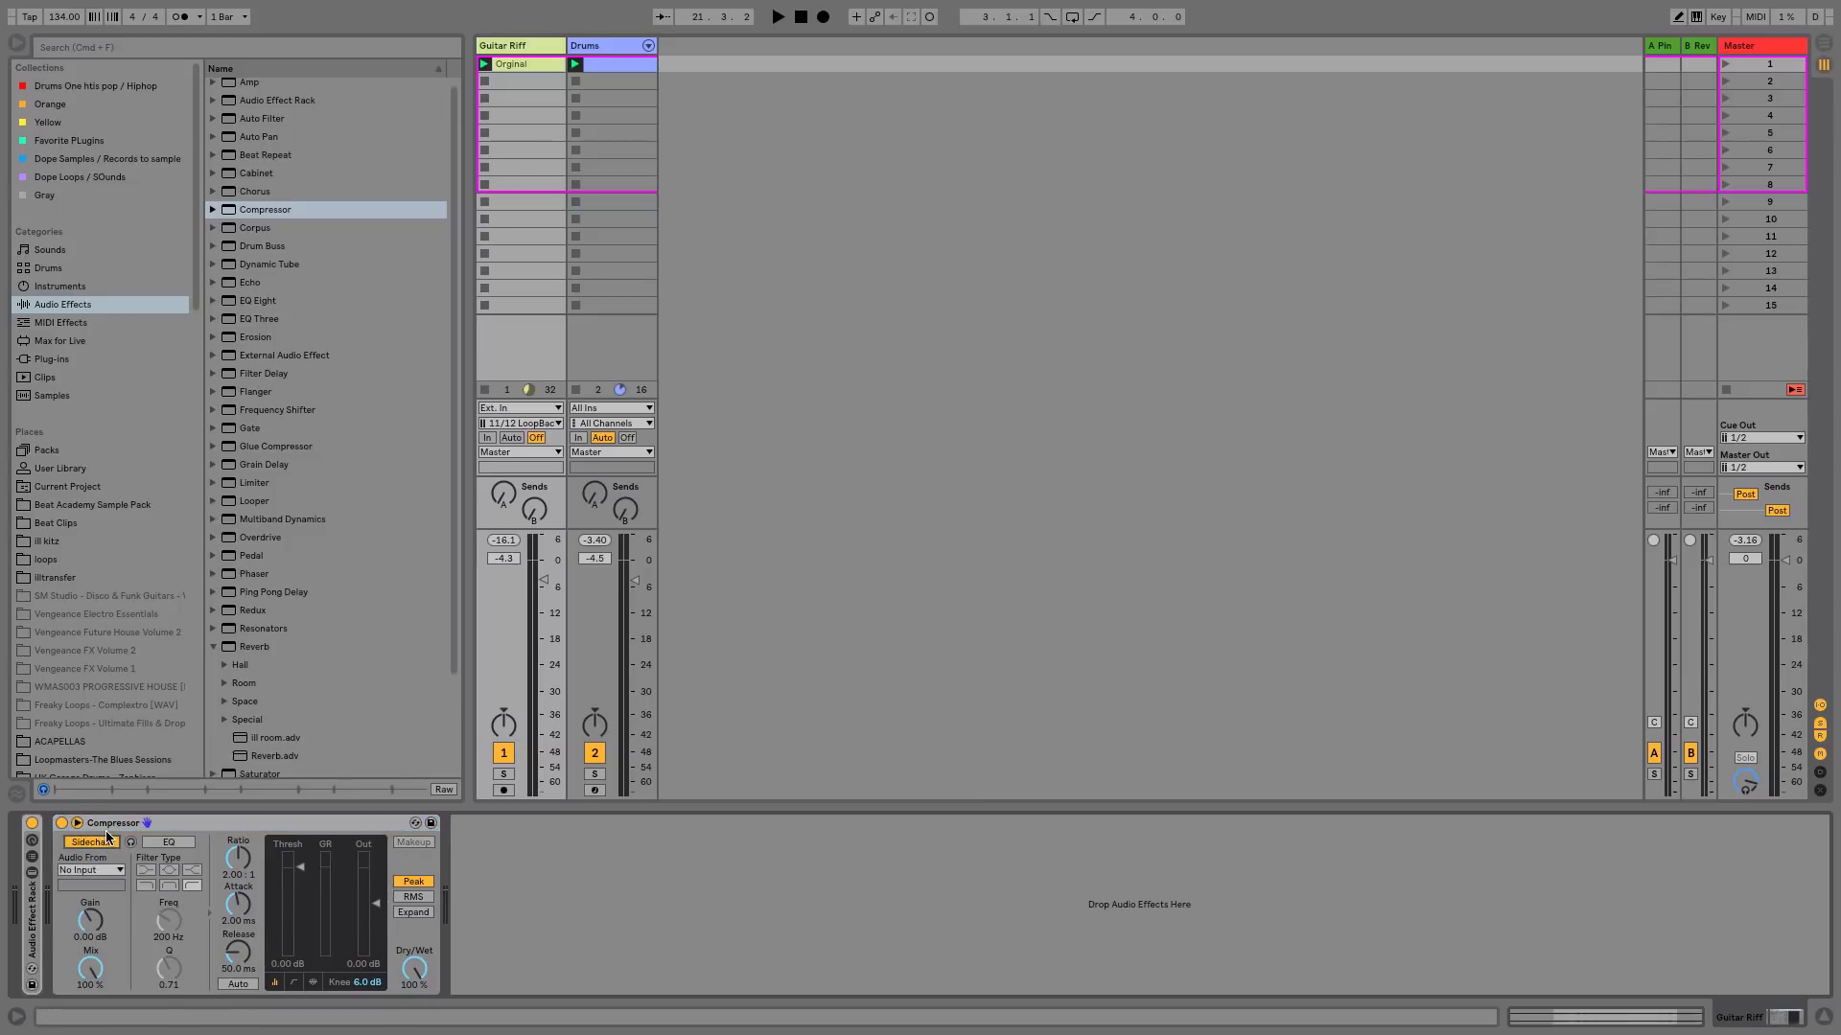
click(103, 872)
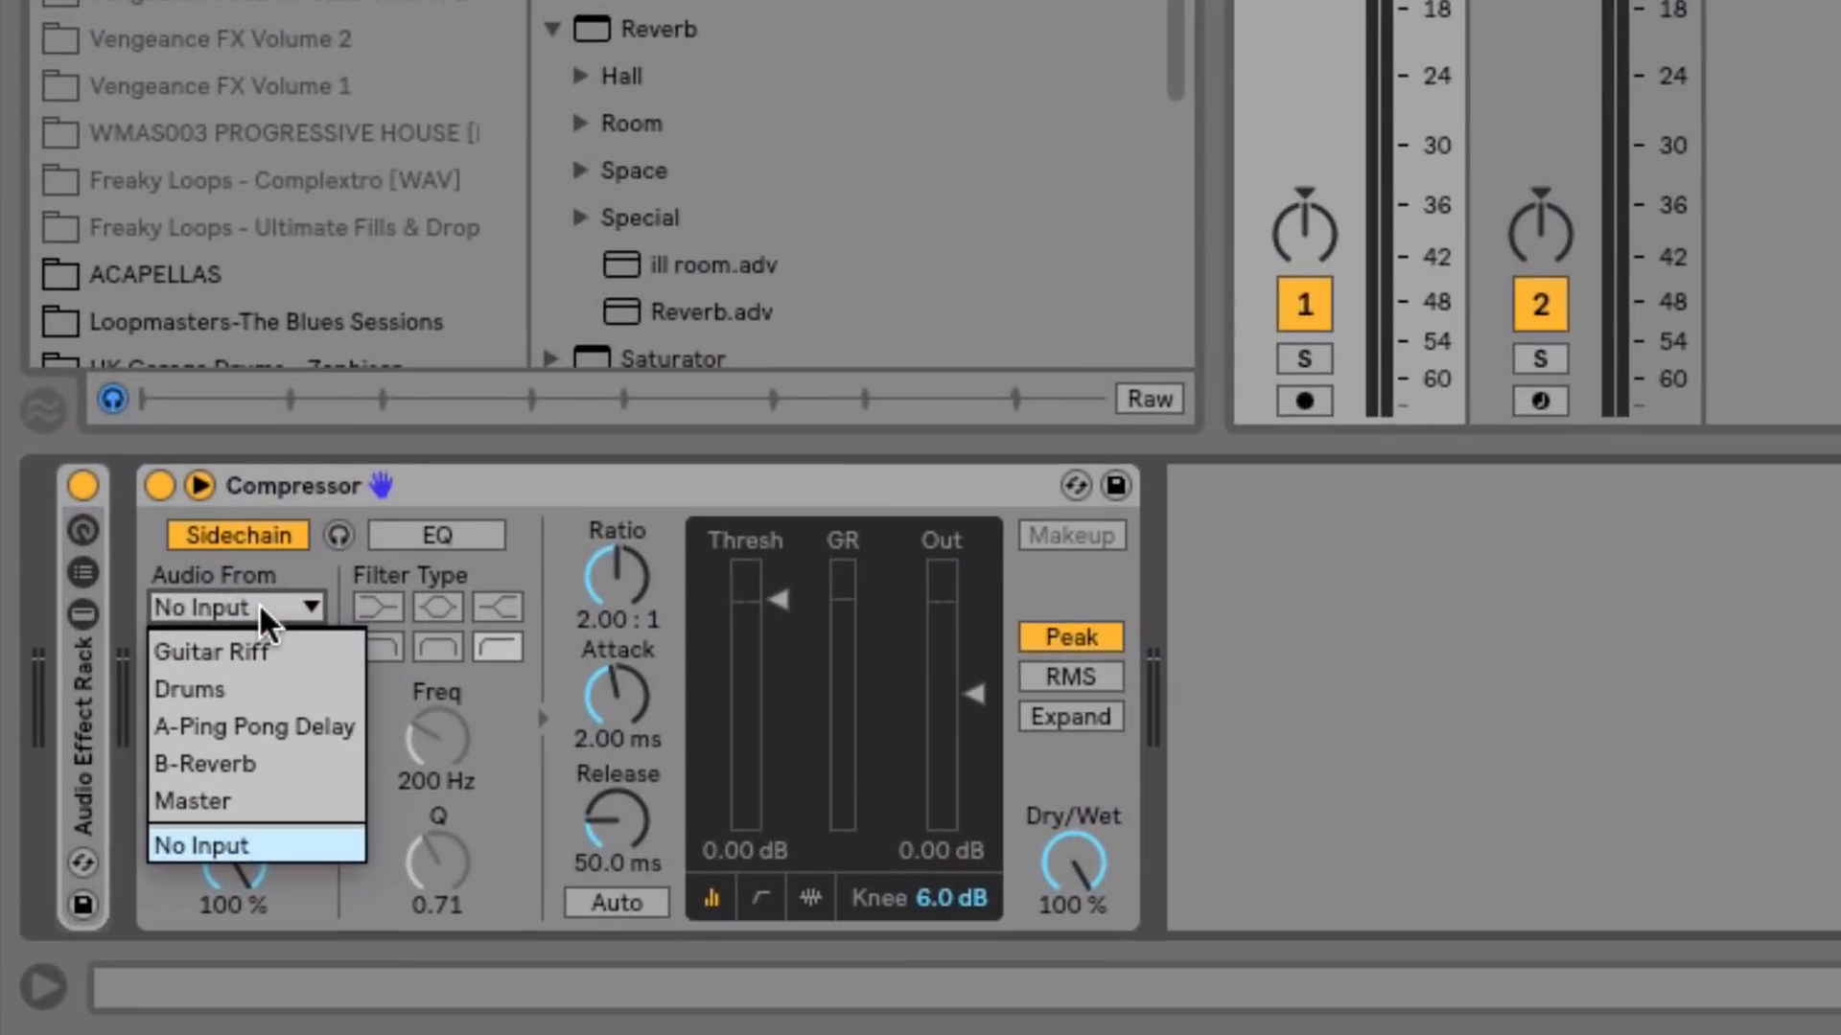
click(251, 688)
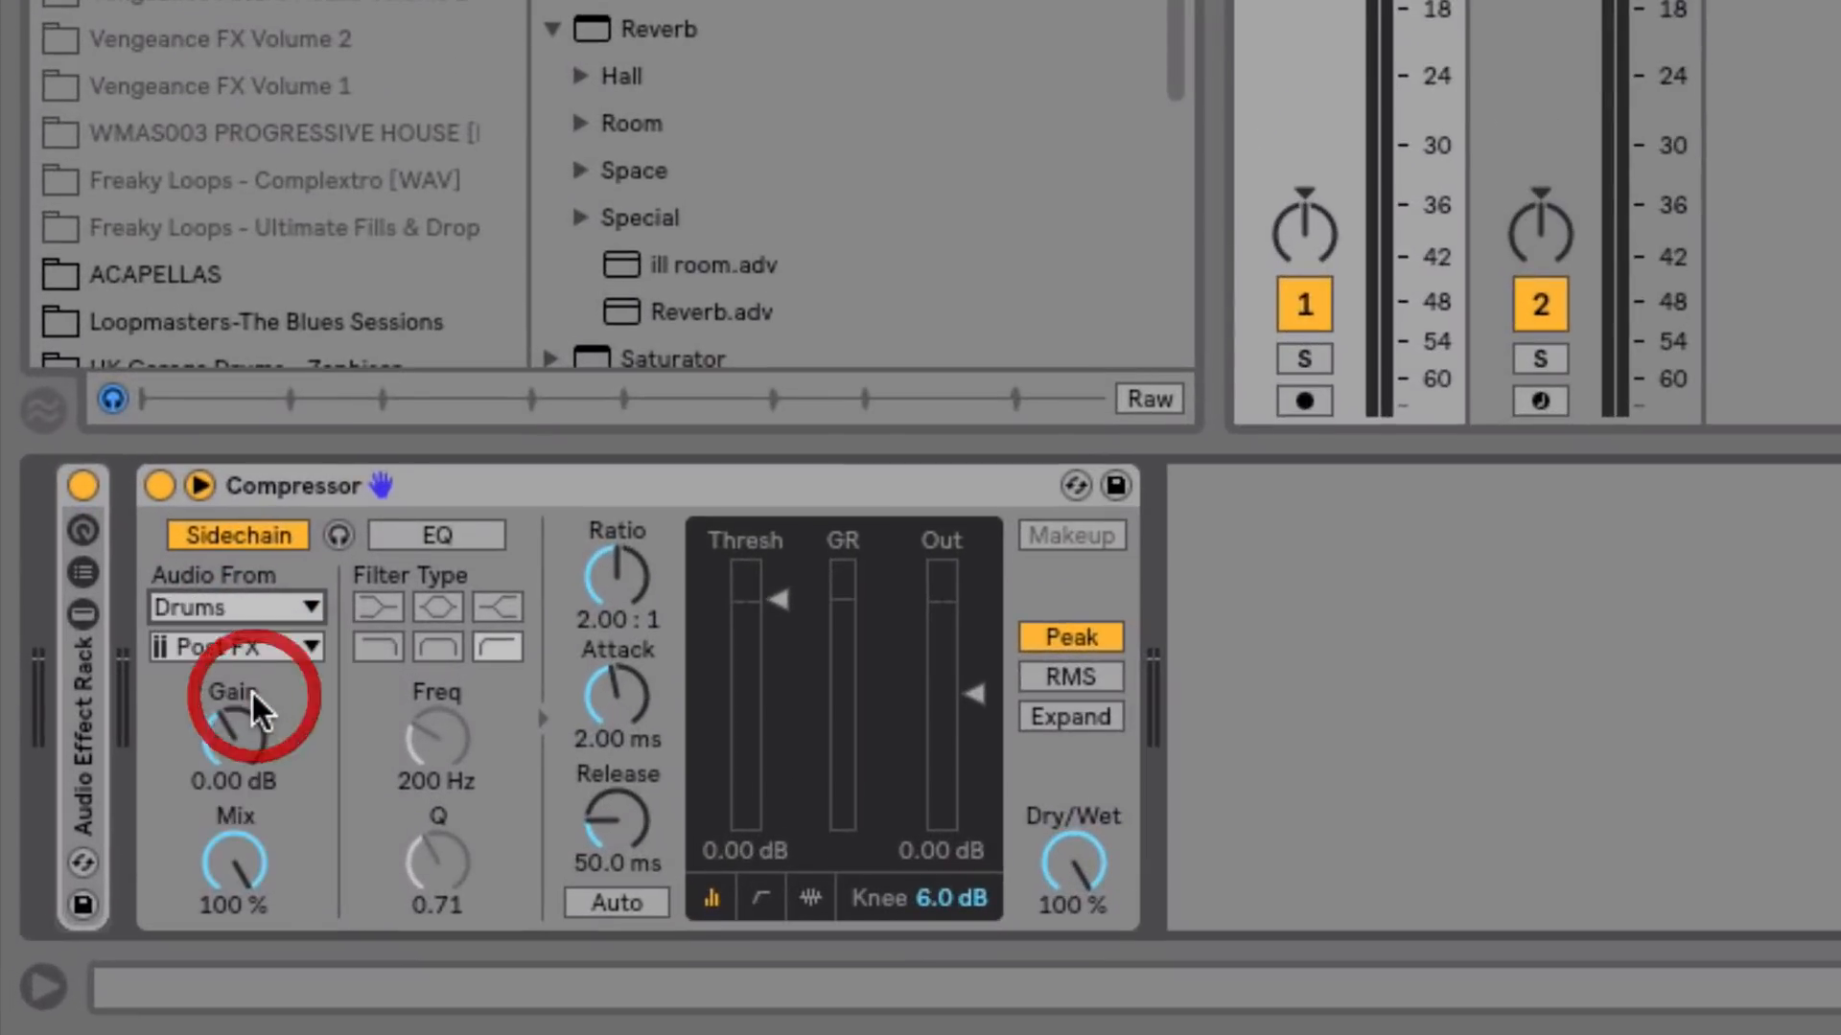
click(289, 636)
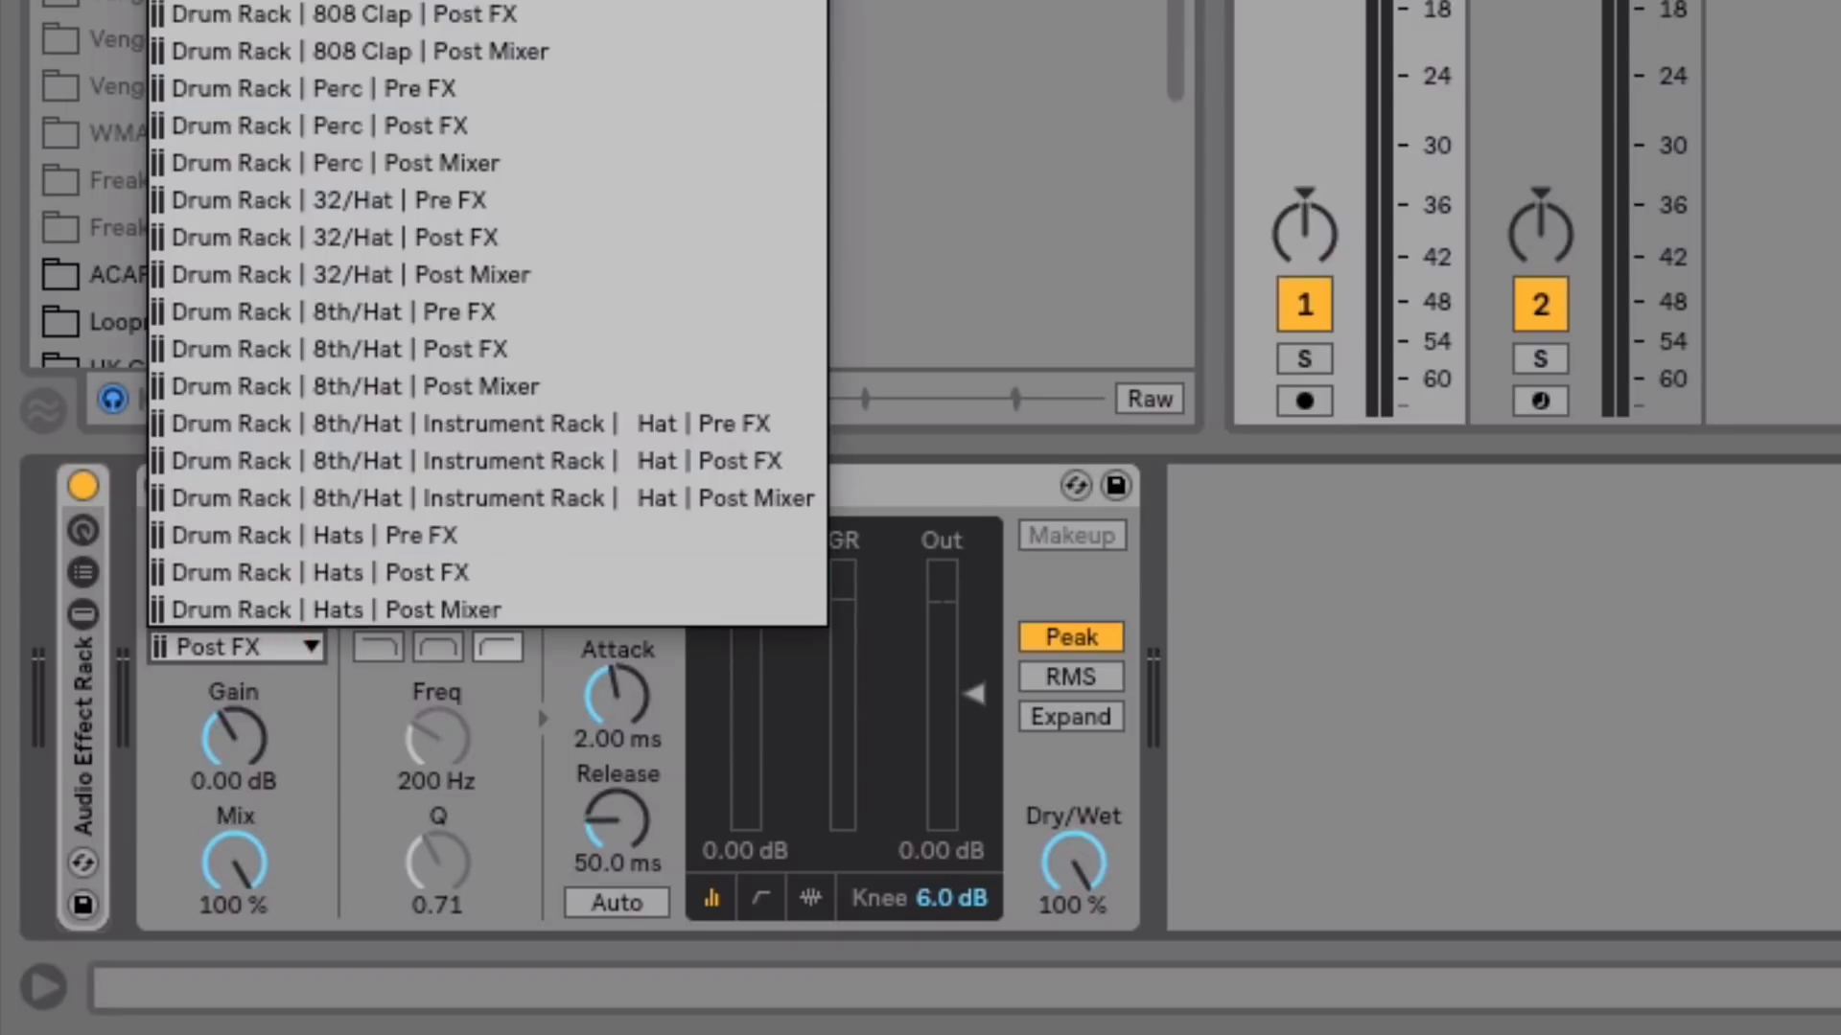
click(671, 0)
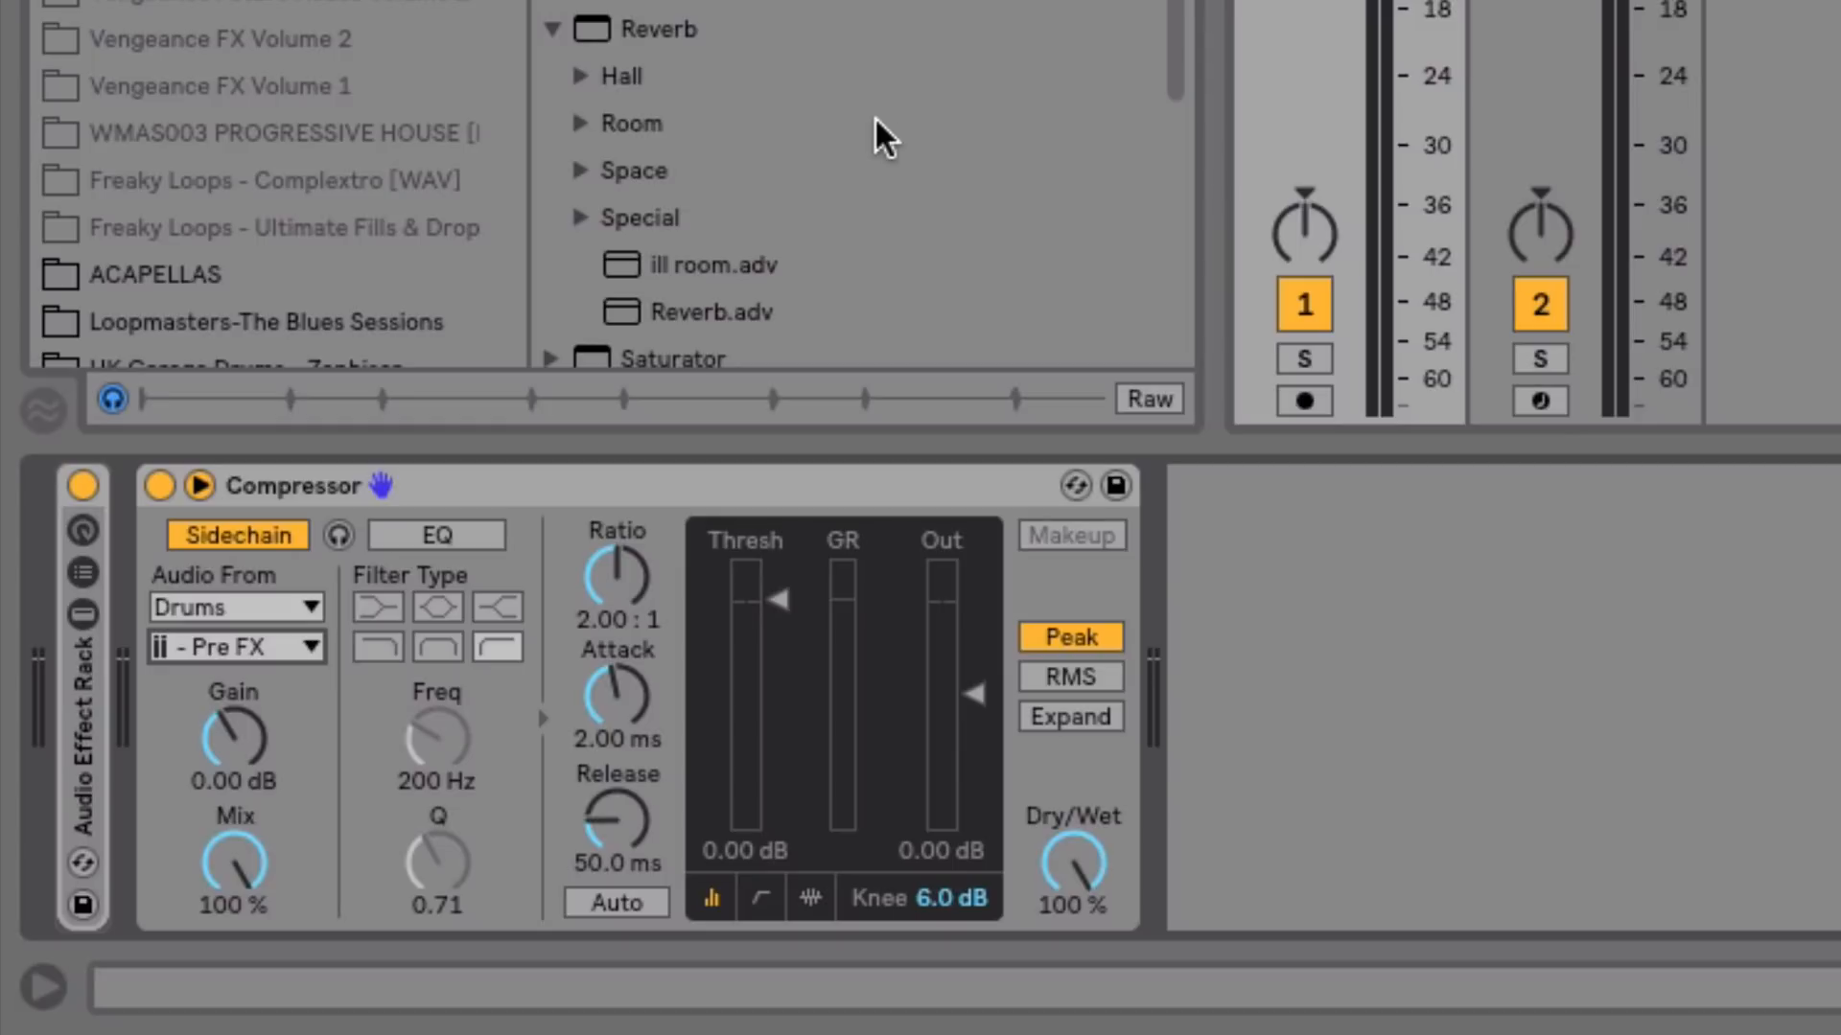
- Set the Compressor's threshold to -33.1 dB, release to 164 ms, attack to 0.46 ms and ratio to 3.00:1 while listening
mouse_move(780, 612)
mouse_down()
mouse_move(781, 819)
mouse_move(778, 792)
mouse_up()
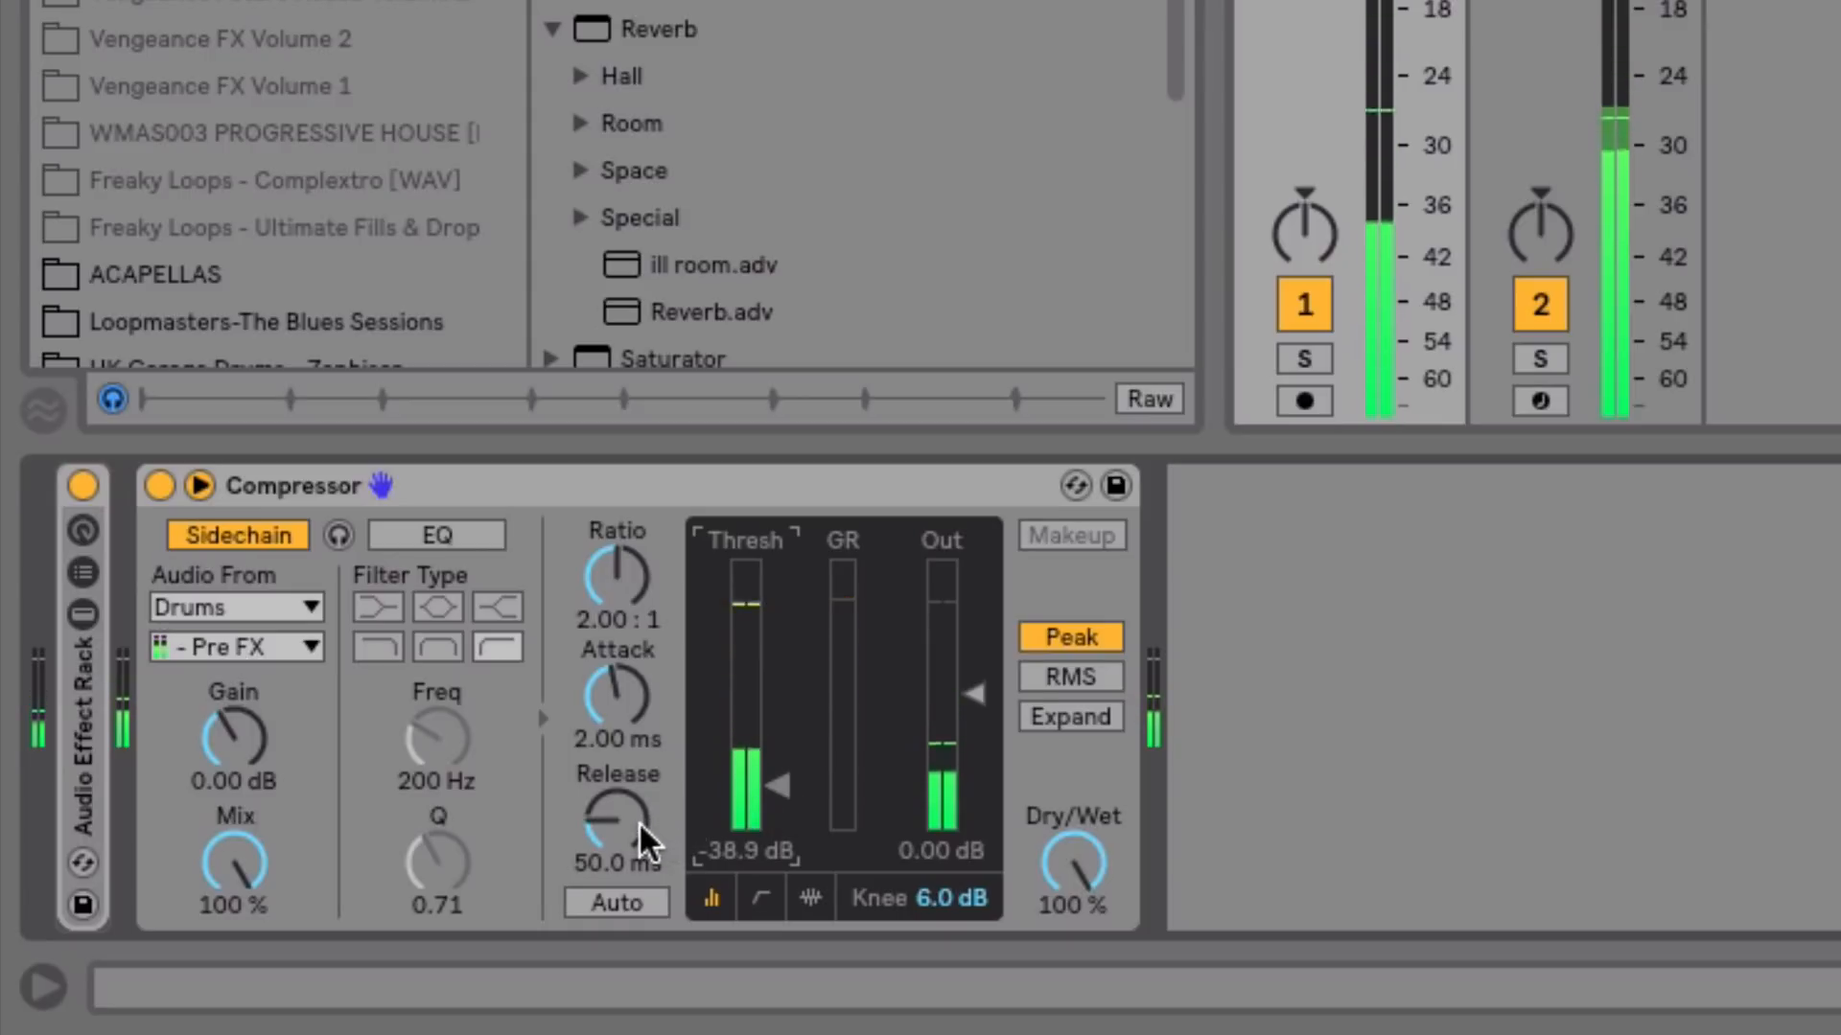
mouse_move(634, 827)
mouse_down()
mouse_move(635, 754)
mouse_move(635, 822)
mouse_up()
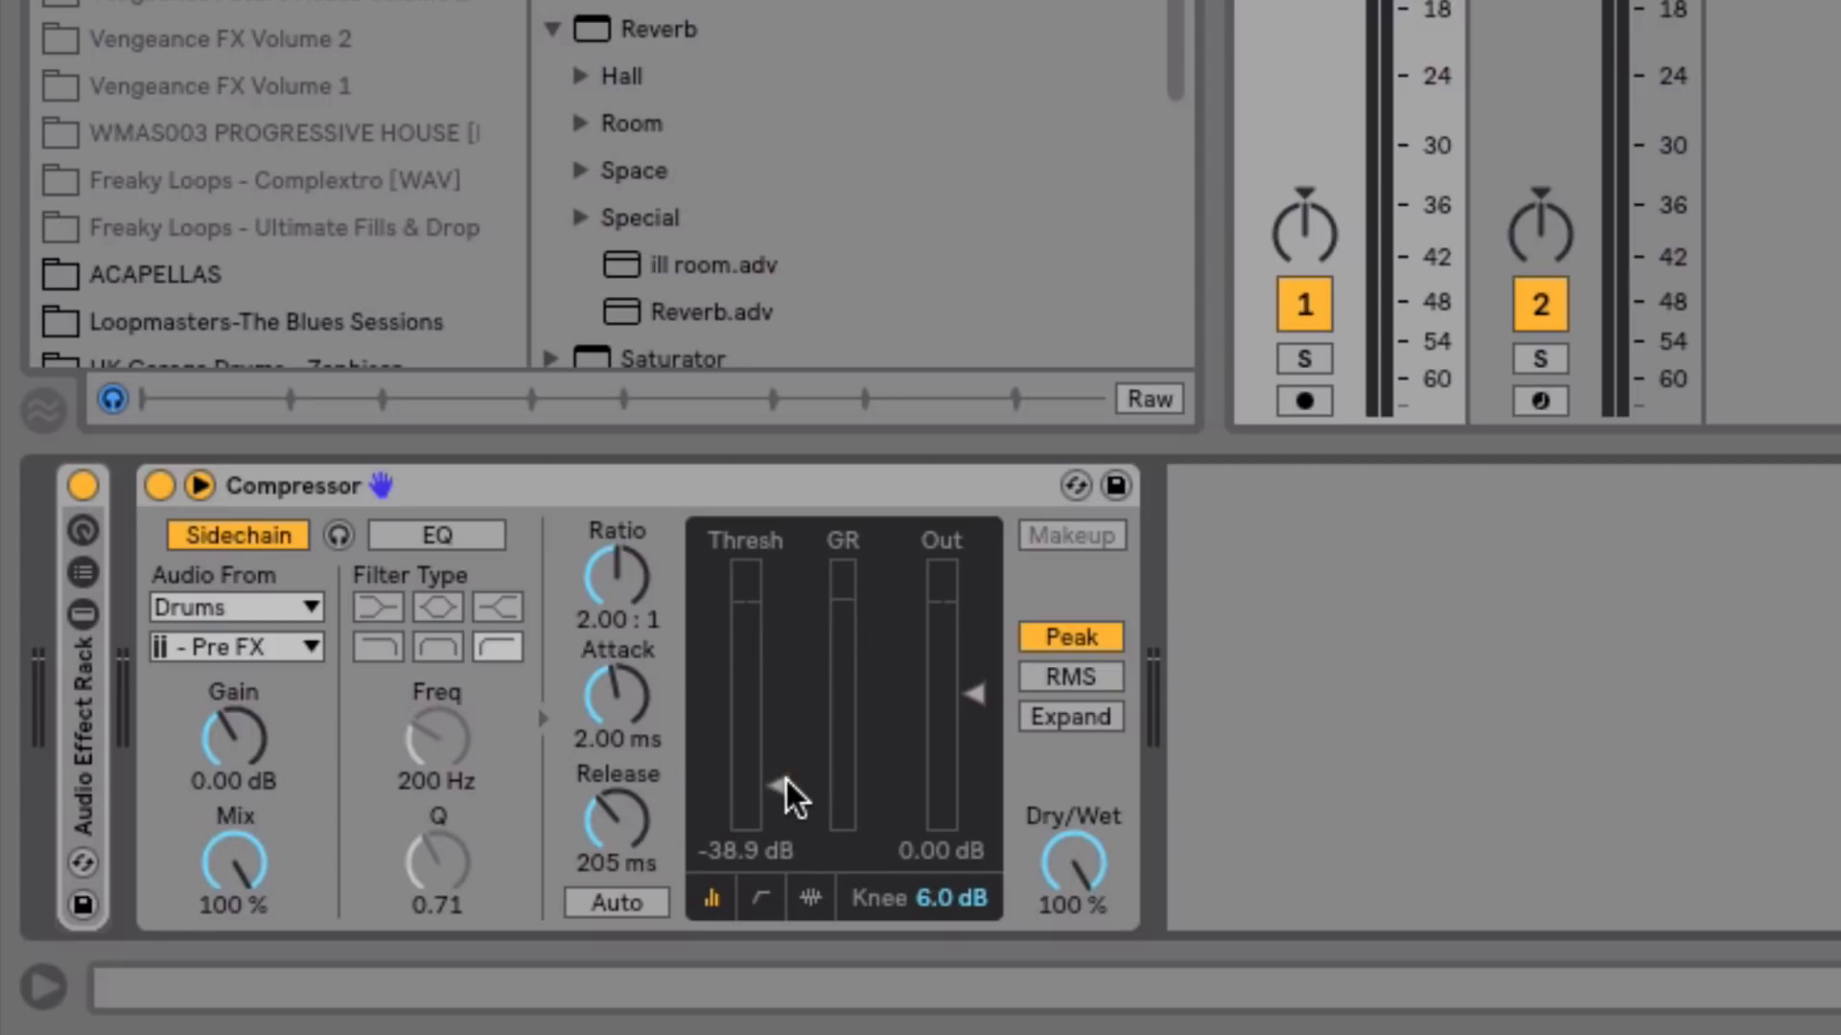
drag(785, 782, 782, 773)
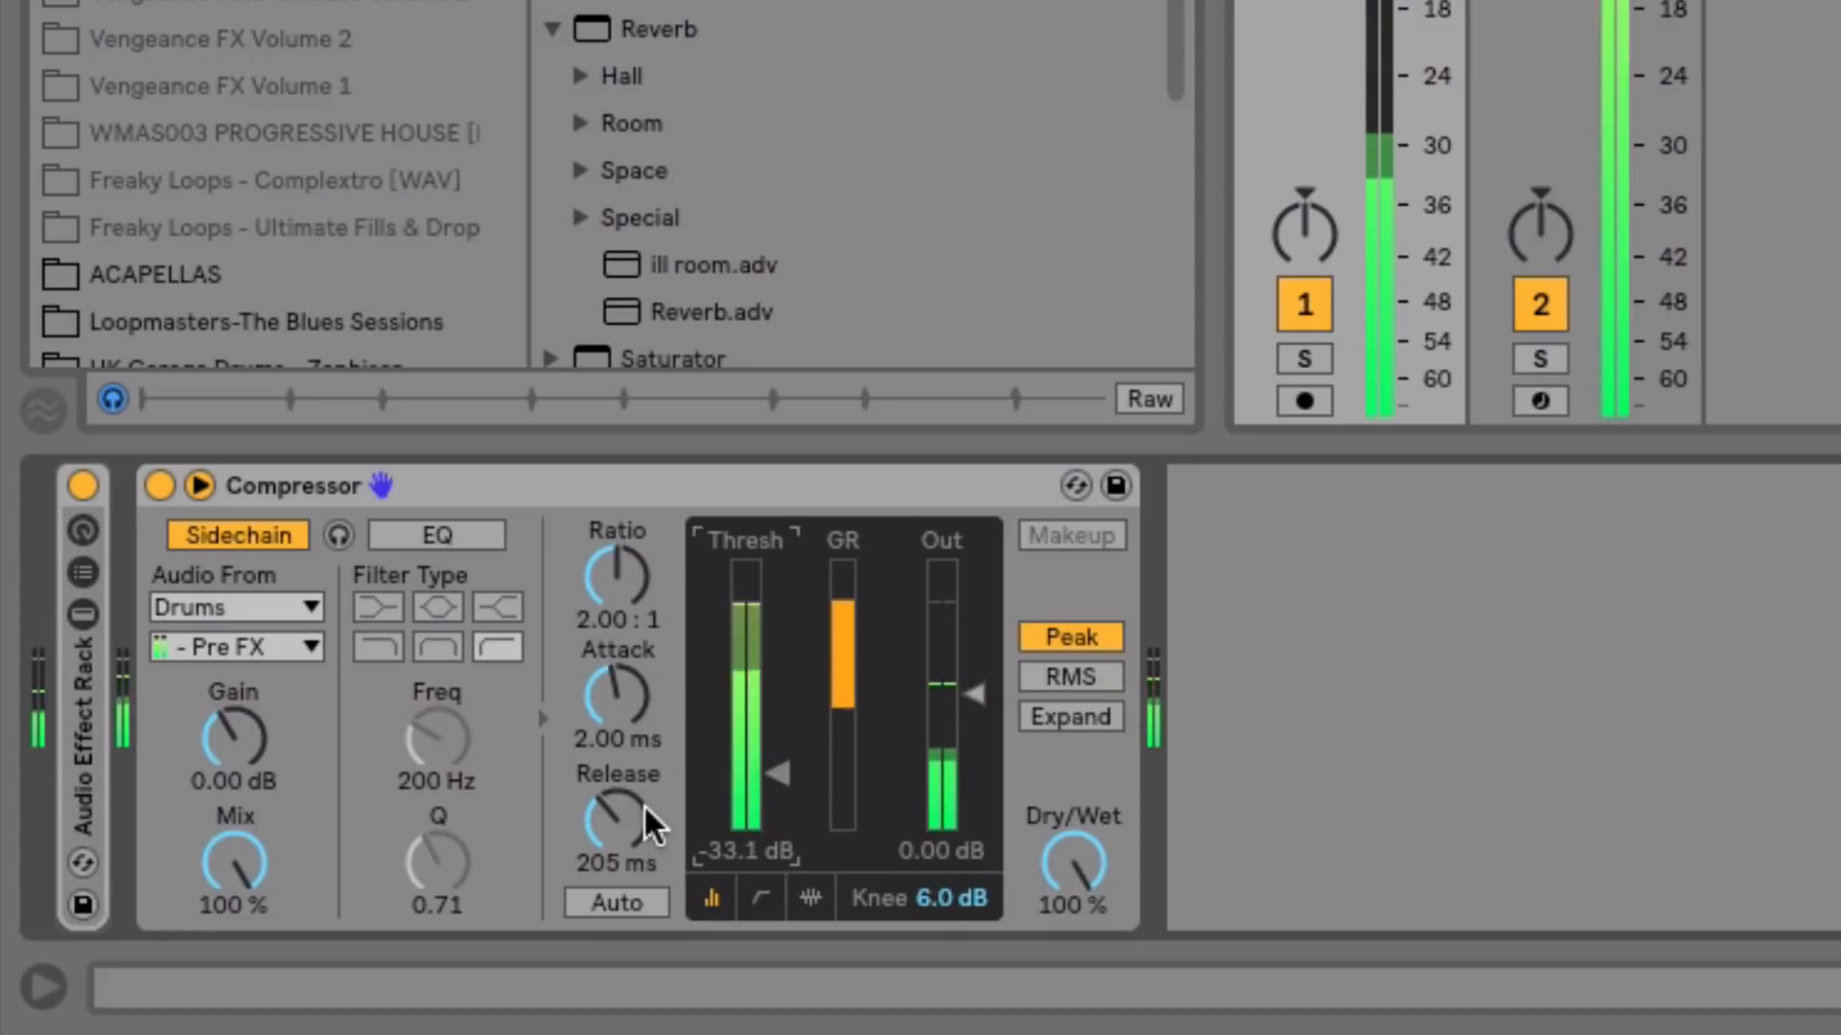
drag(645, 823, 644, 844)
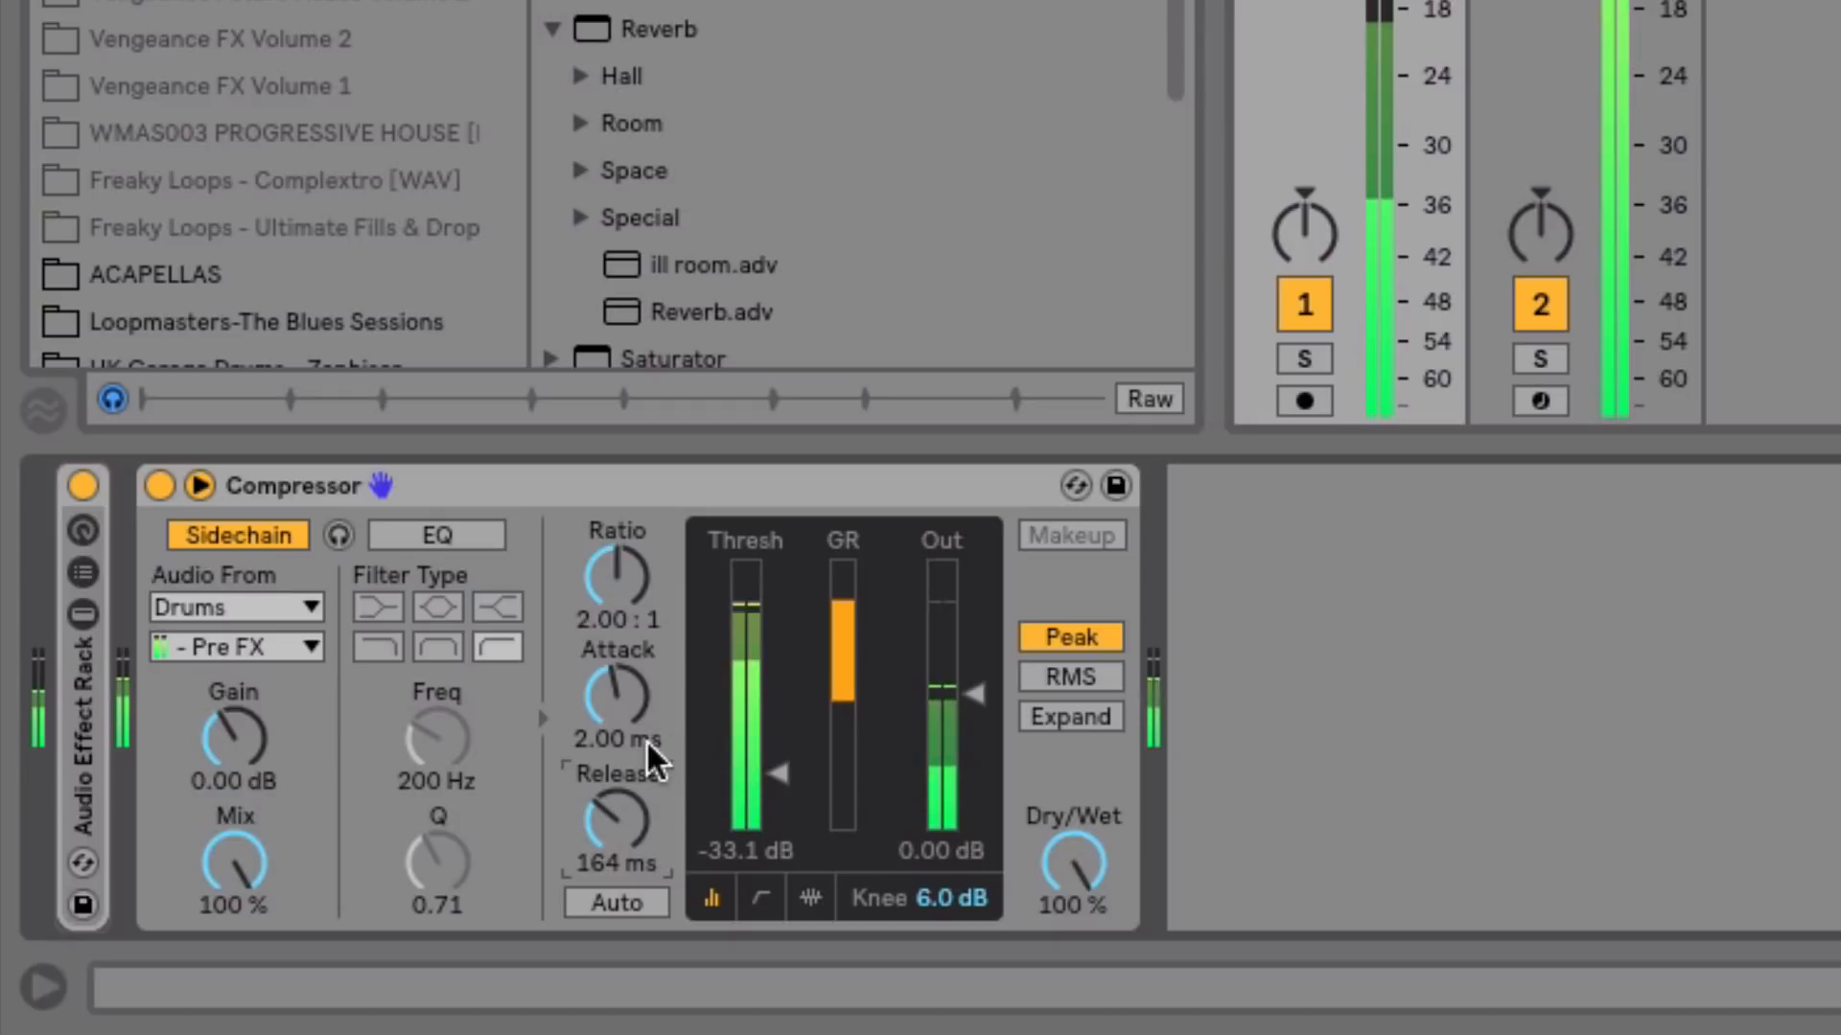
mouse_move(623, 699)
mouse_down()
mouse_move(623, 728)
mouse_move(623, 699)
mouse_up()
drag(629, 618, 628, 595)
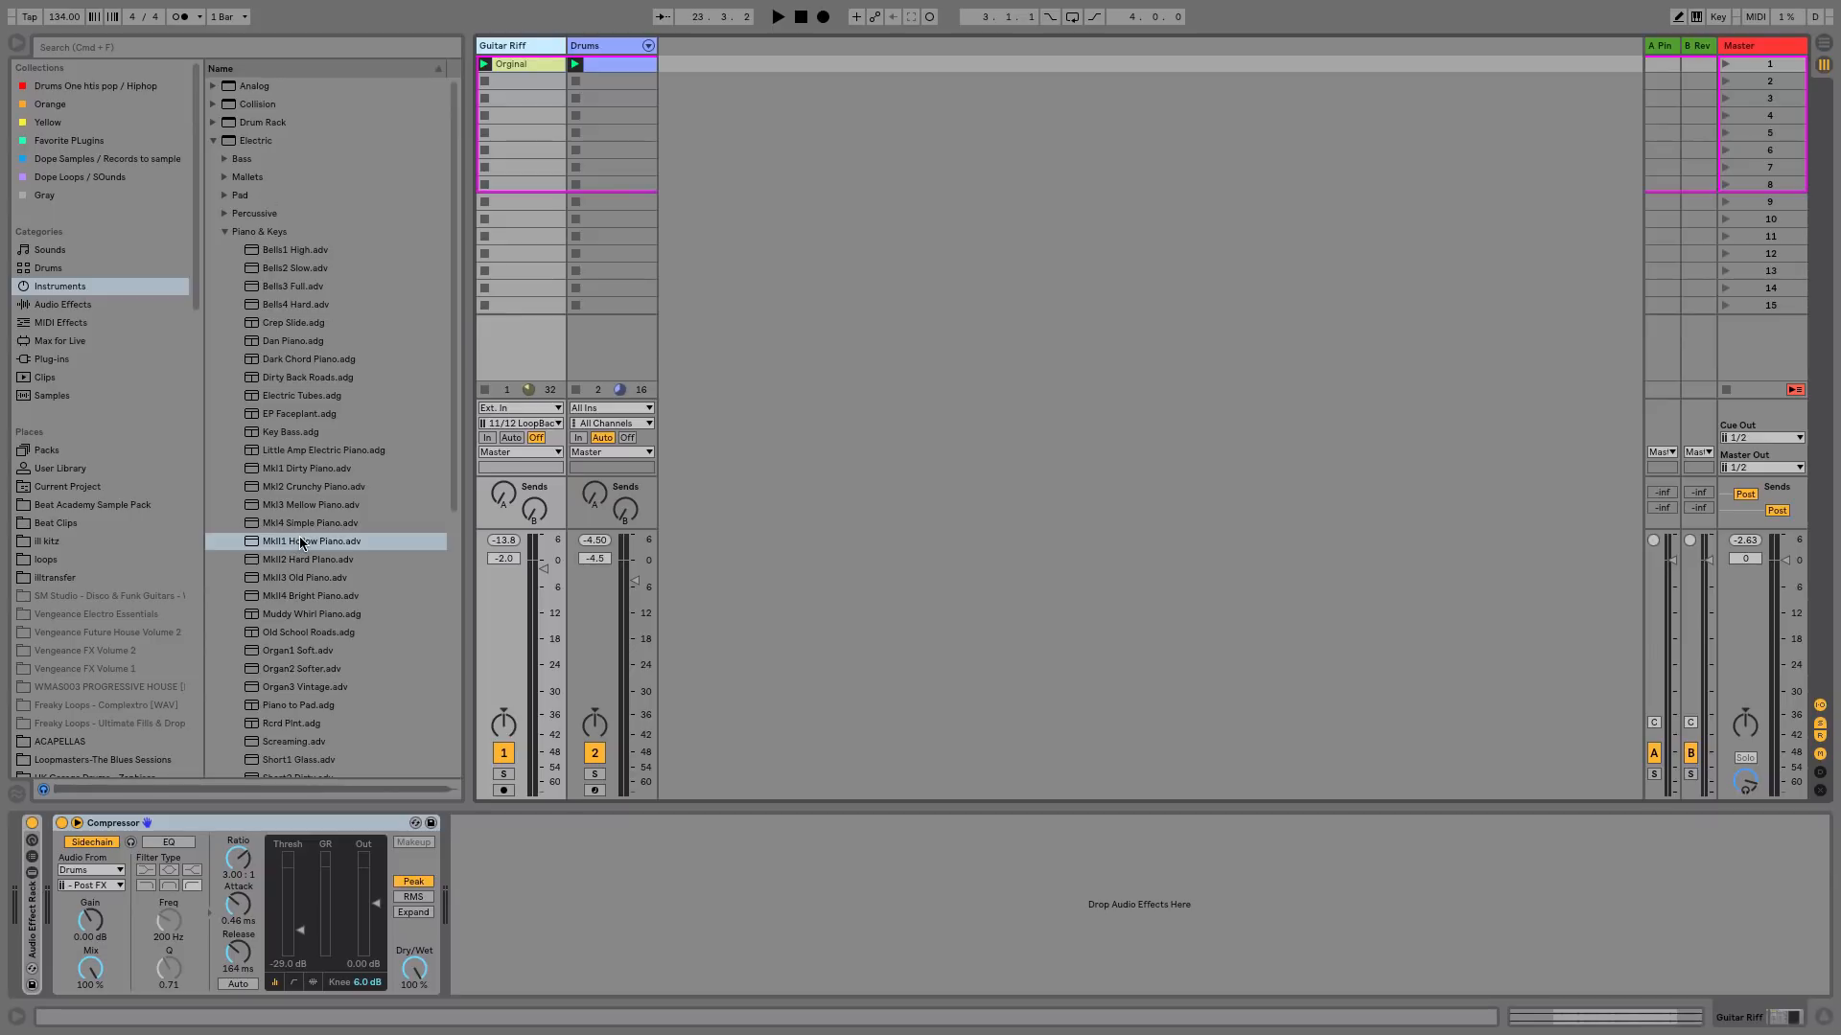
- Add the MkII1 Hollow Piano on a new MIDI track and convert the guitar clip to MIDI as Harmony in its fourth slot
drag(300, 543, 745, 109)
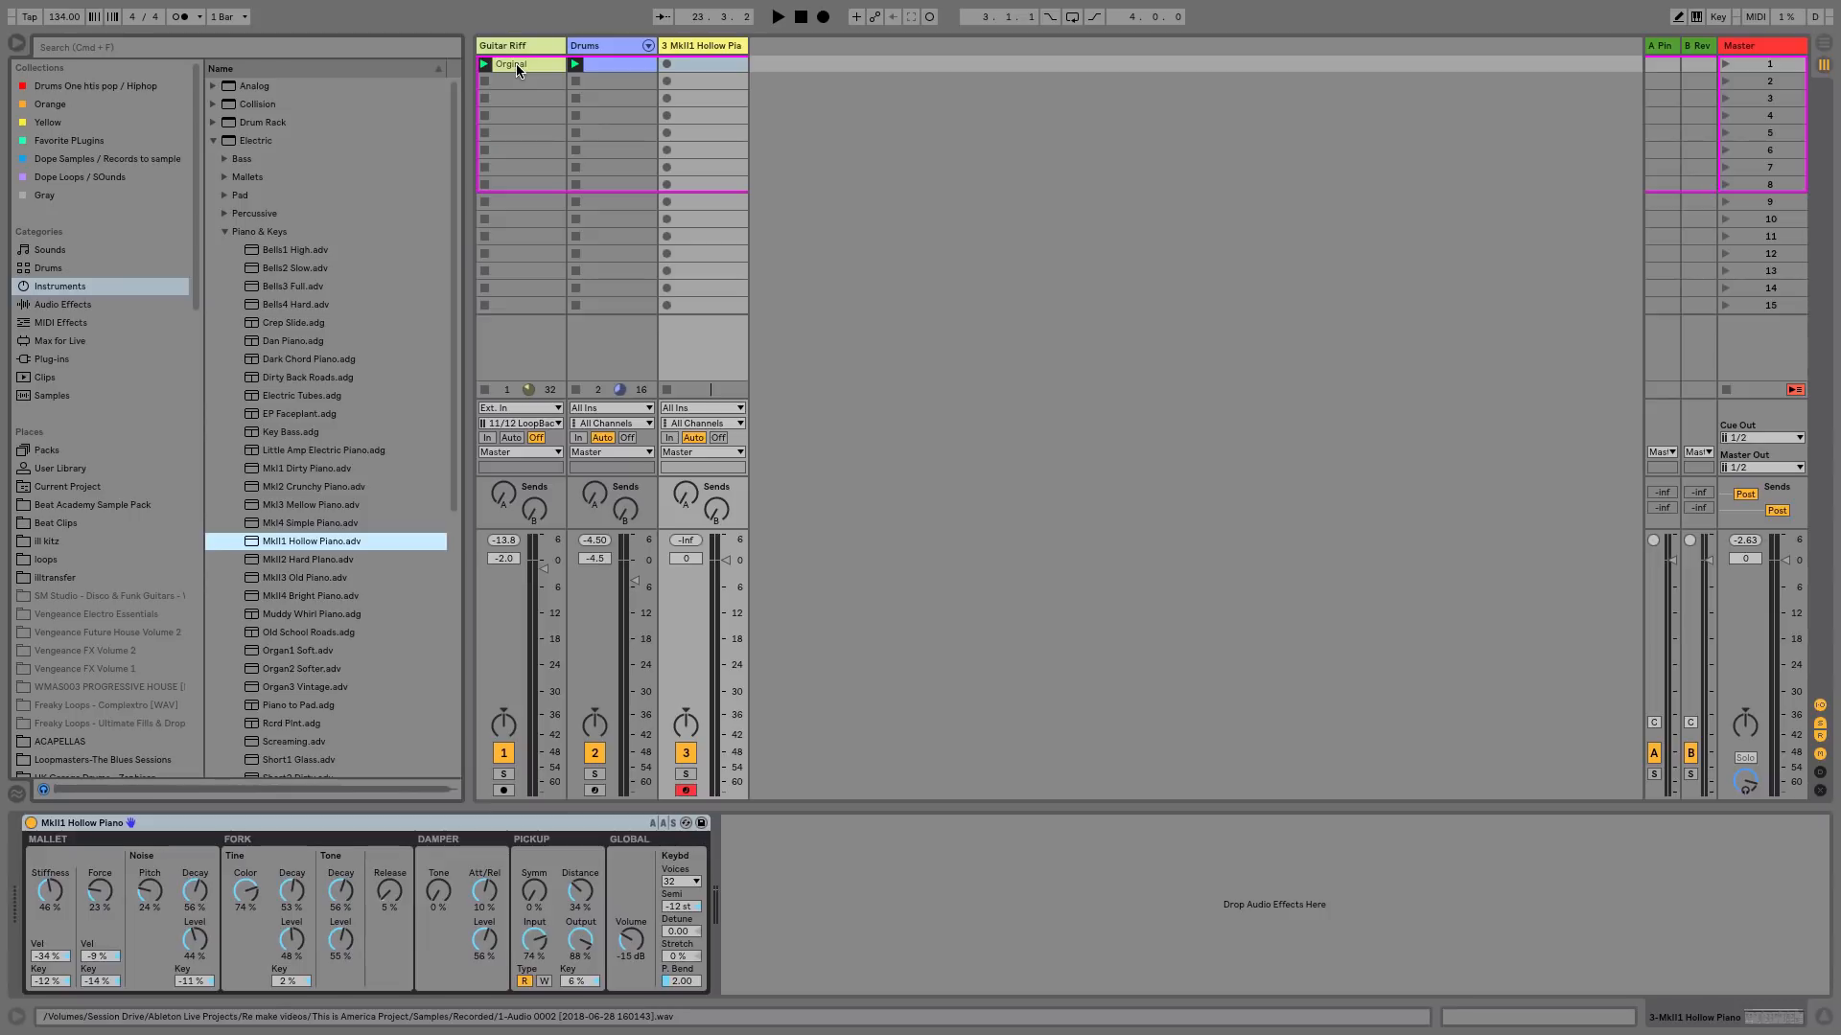
drag(517, 70, 723, 69)
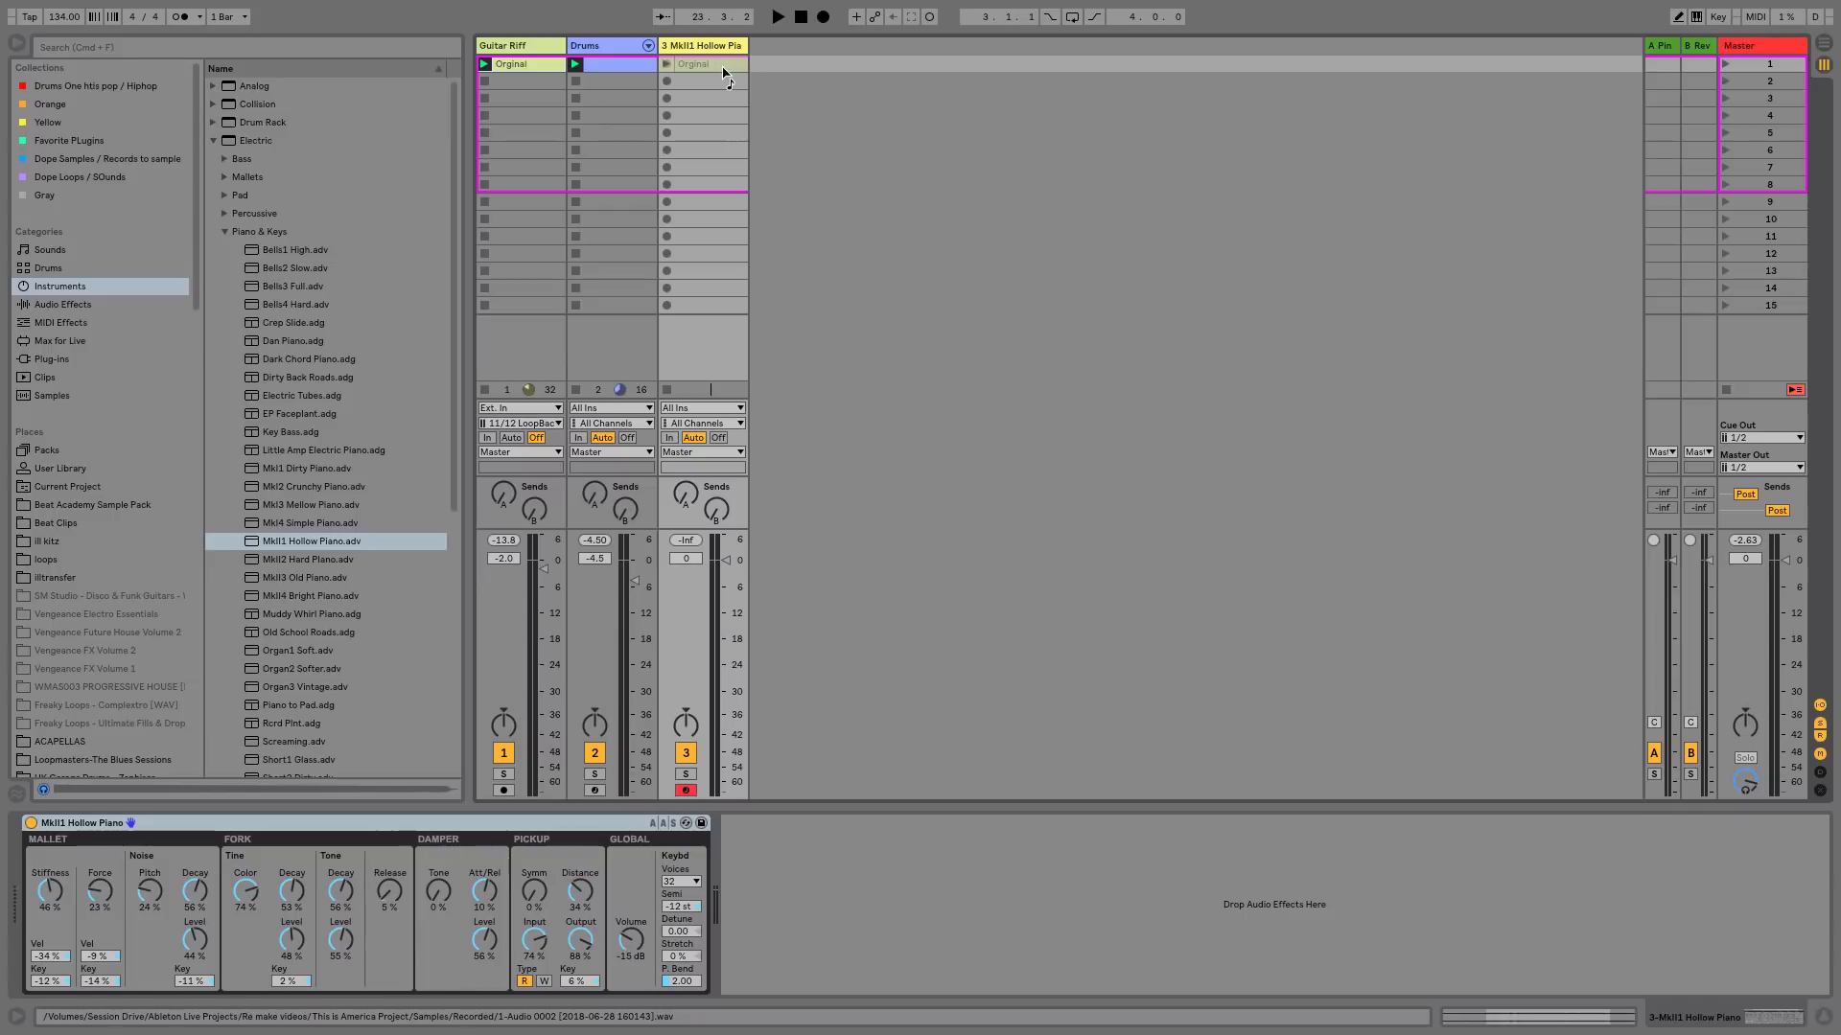
drag(724, 70, 727, 119)
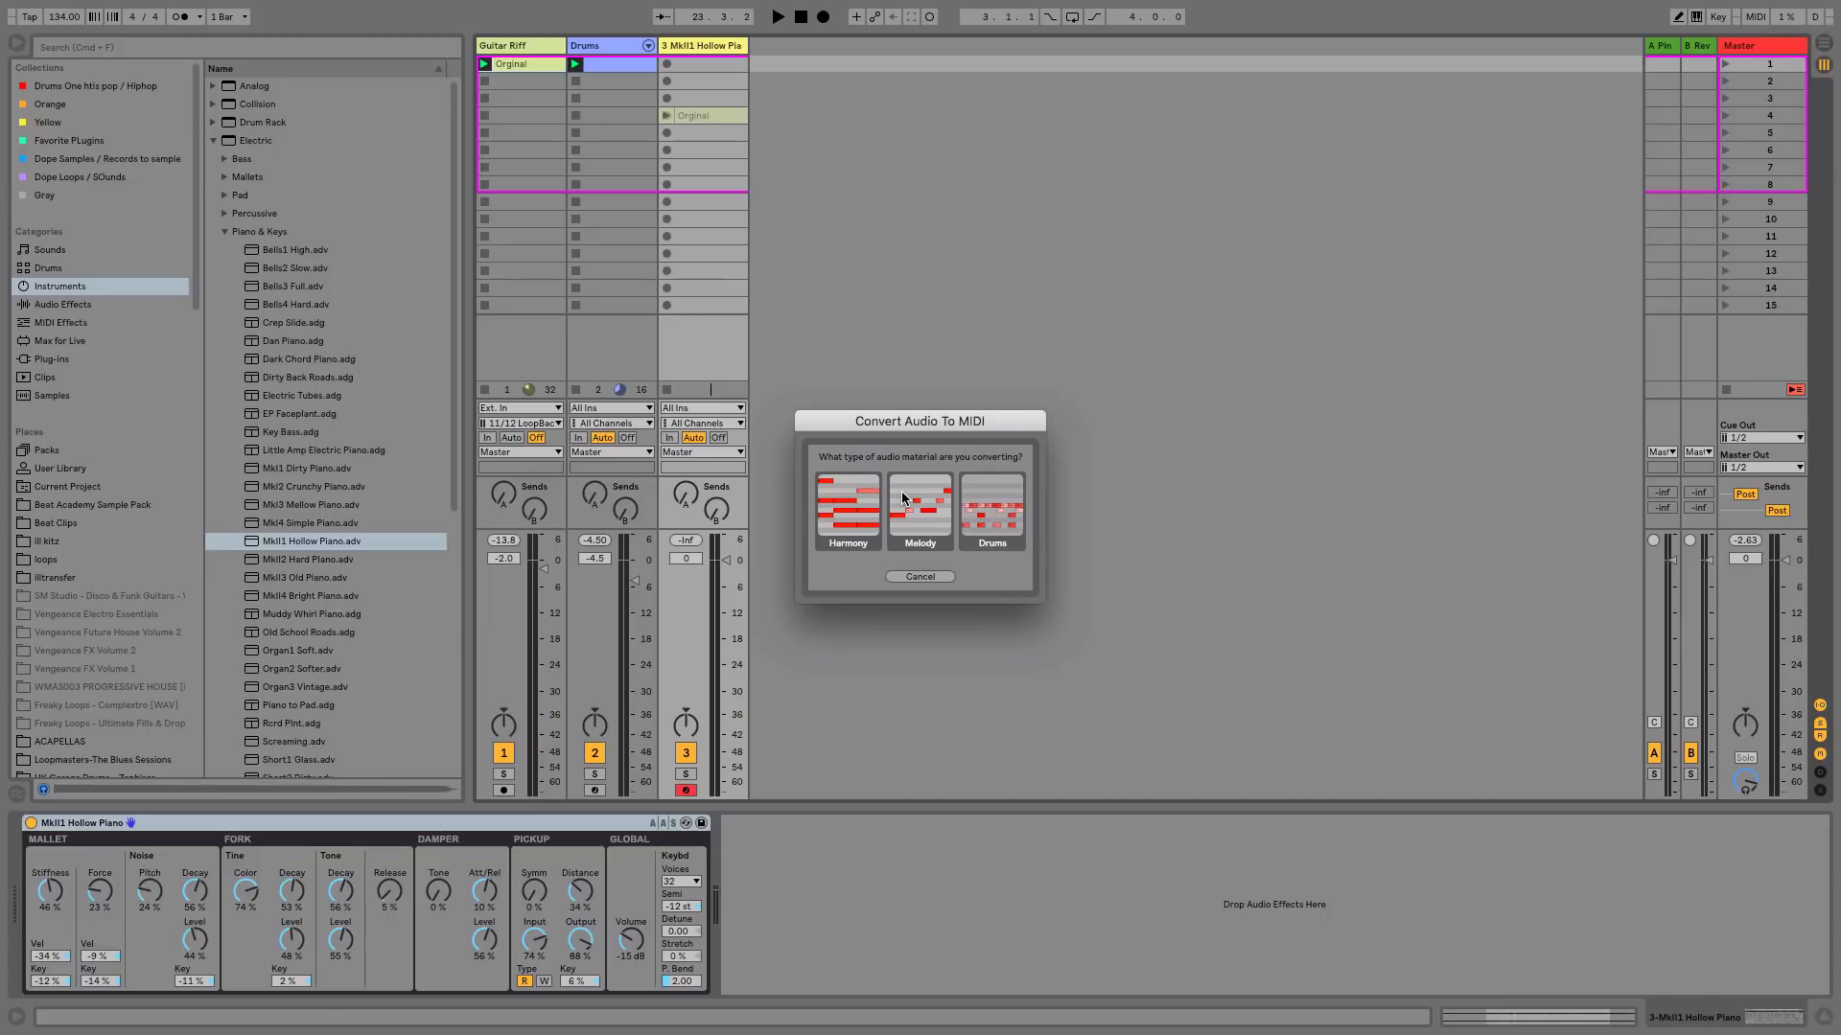
click(850, 506)
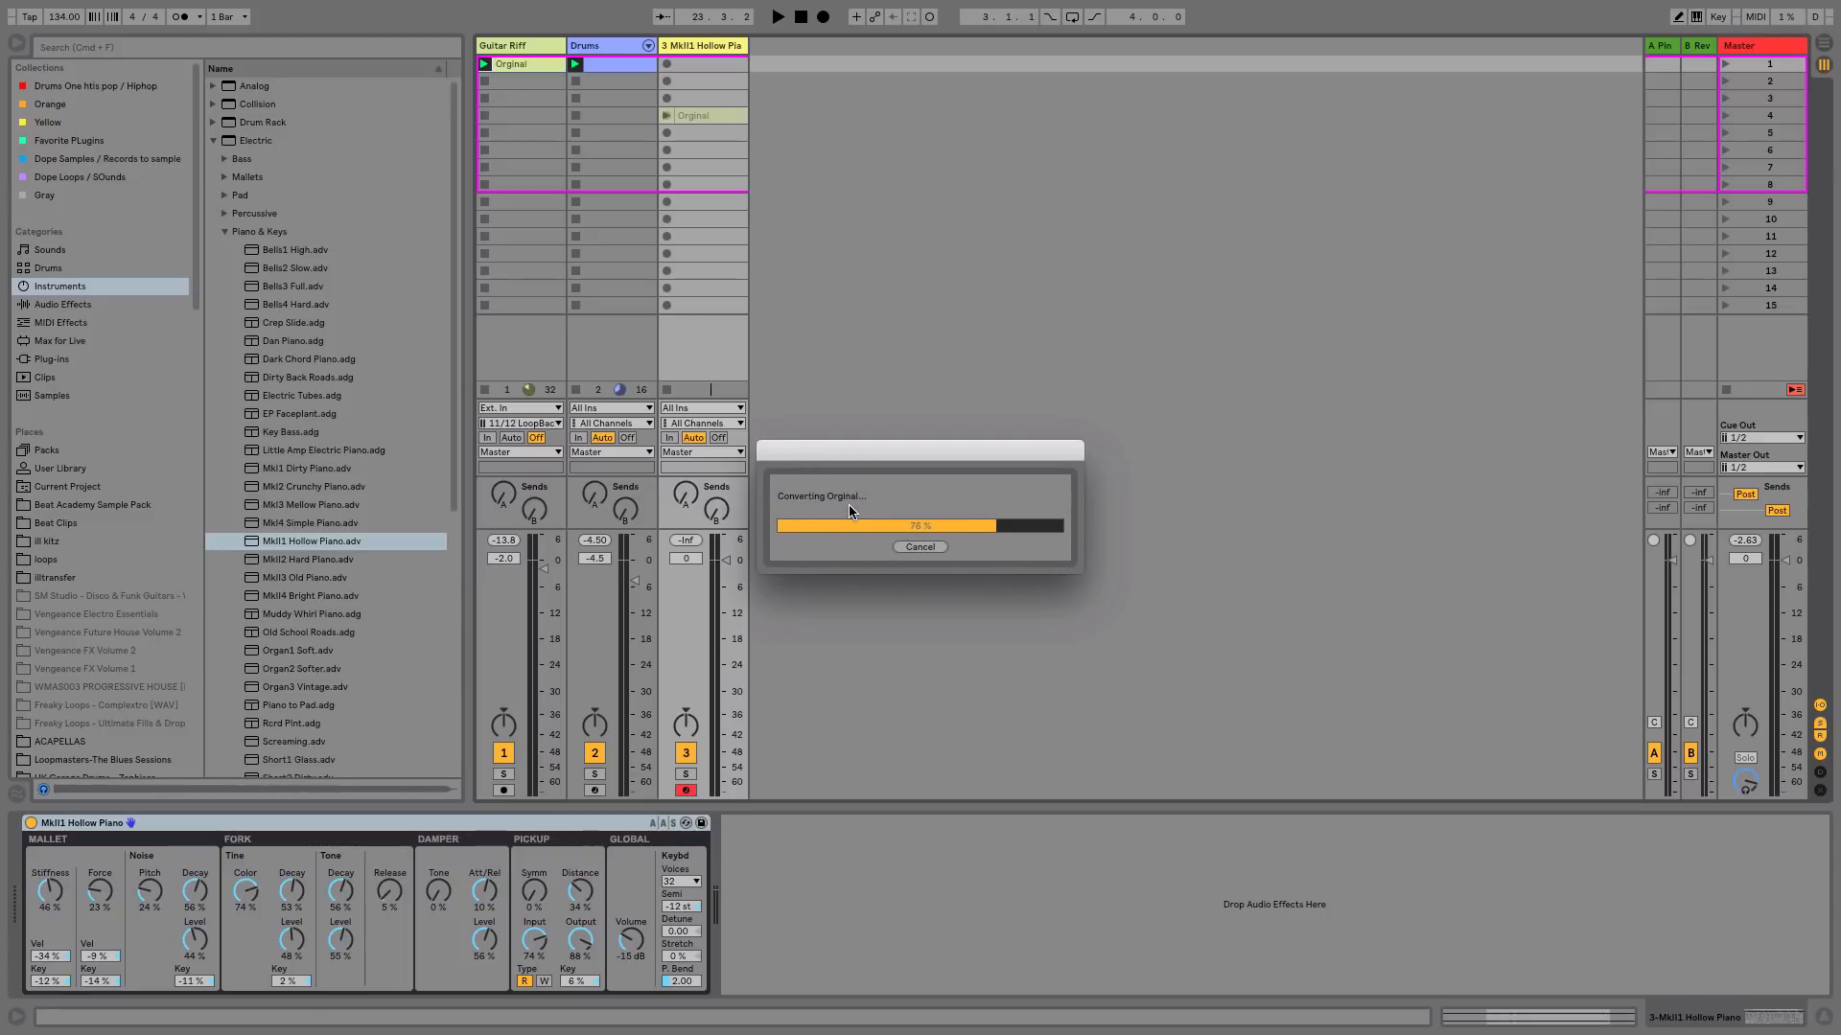
- Open the converted piano clip with its note rows folded and audition it with the Guitar Riff track muted
double_click(723, 115)
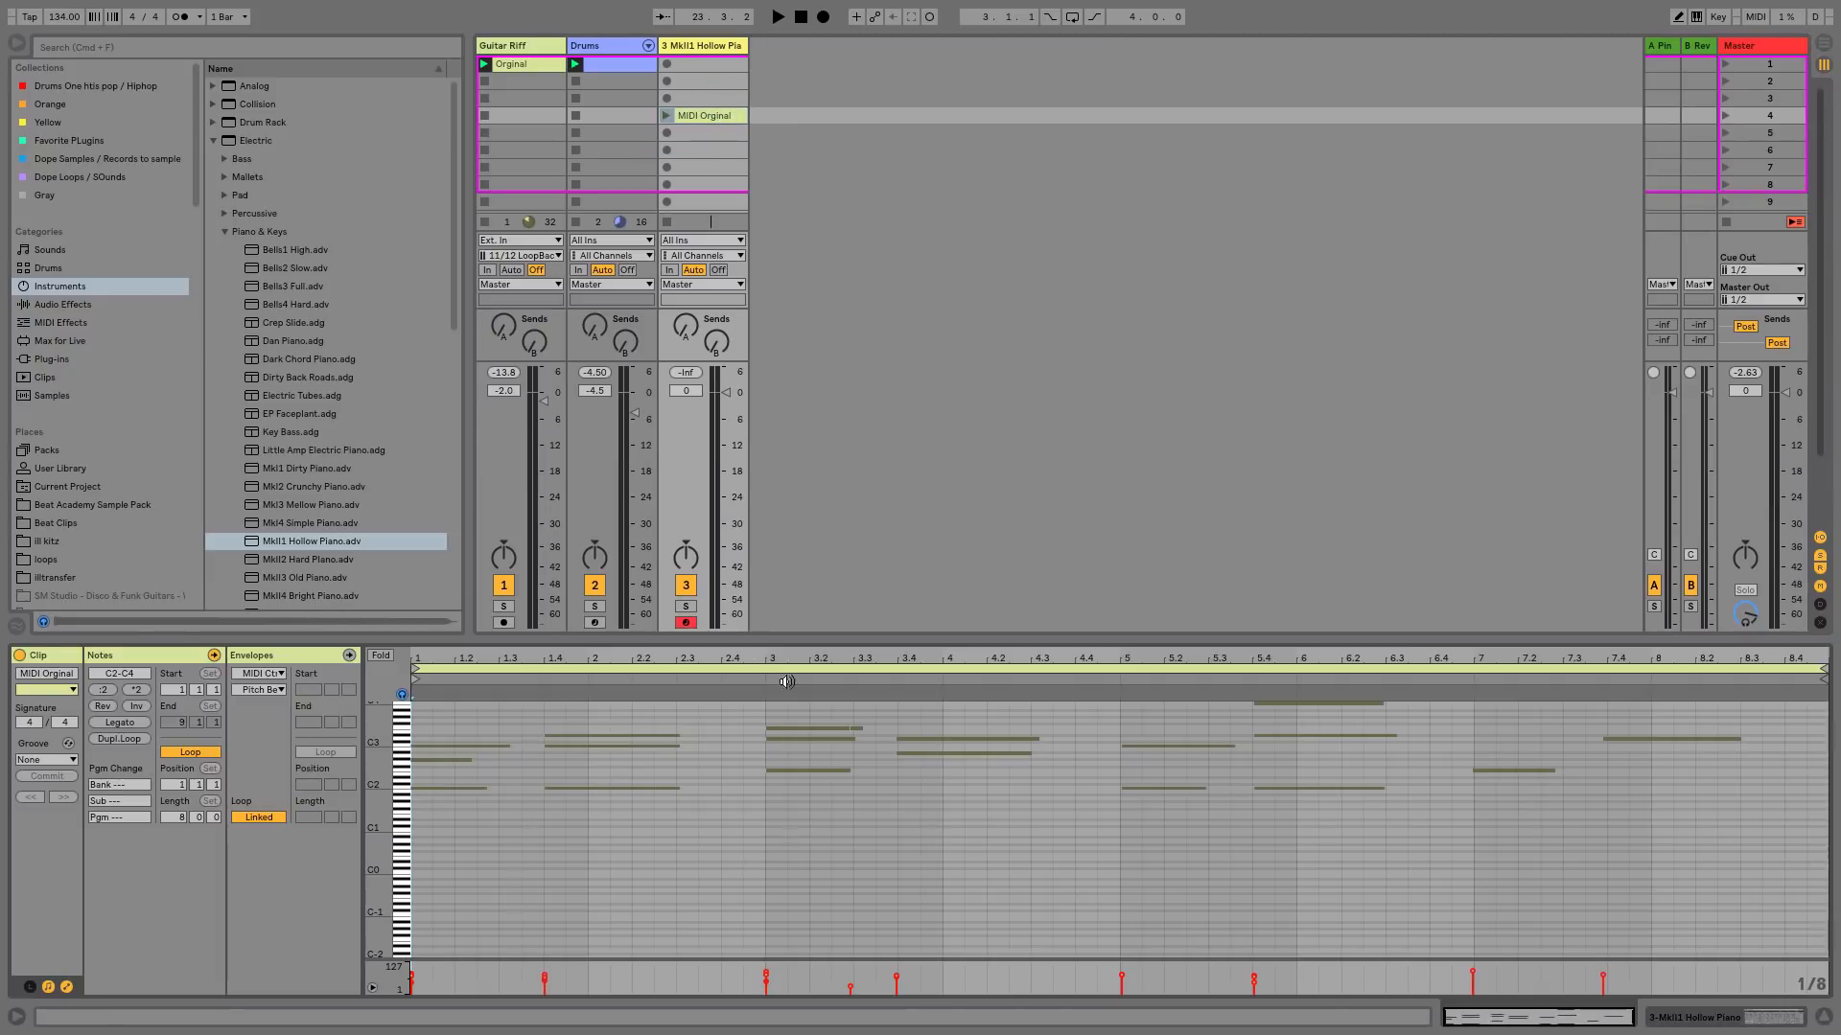
click(381, 655)
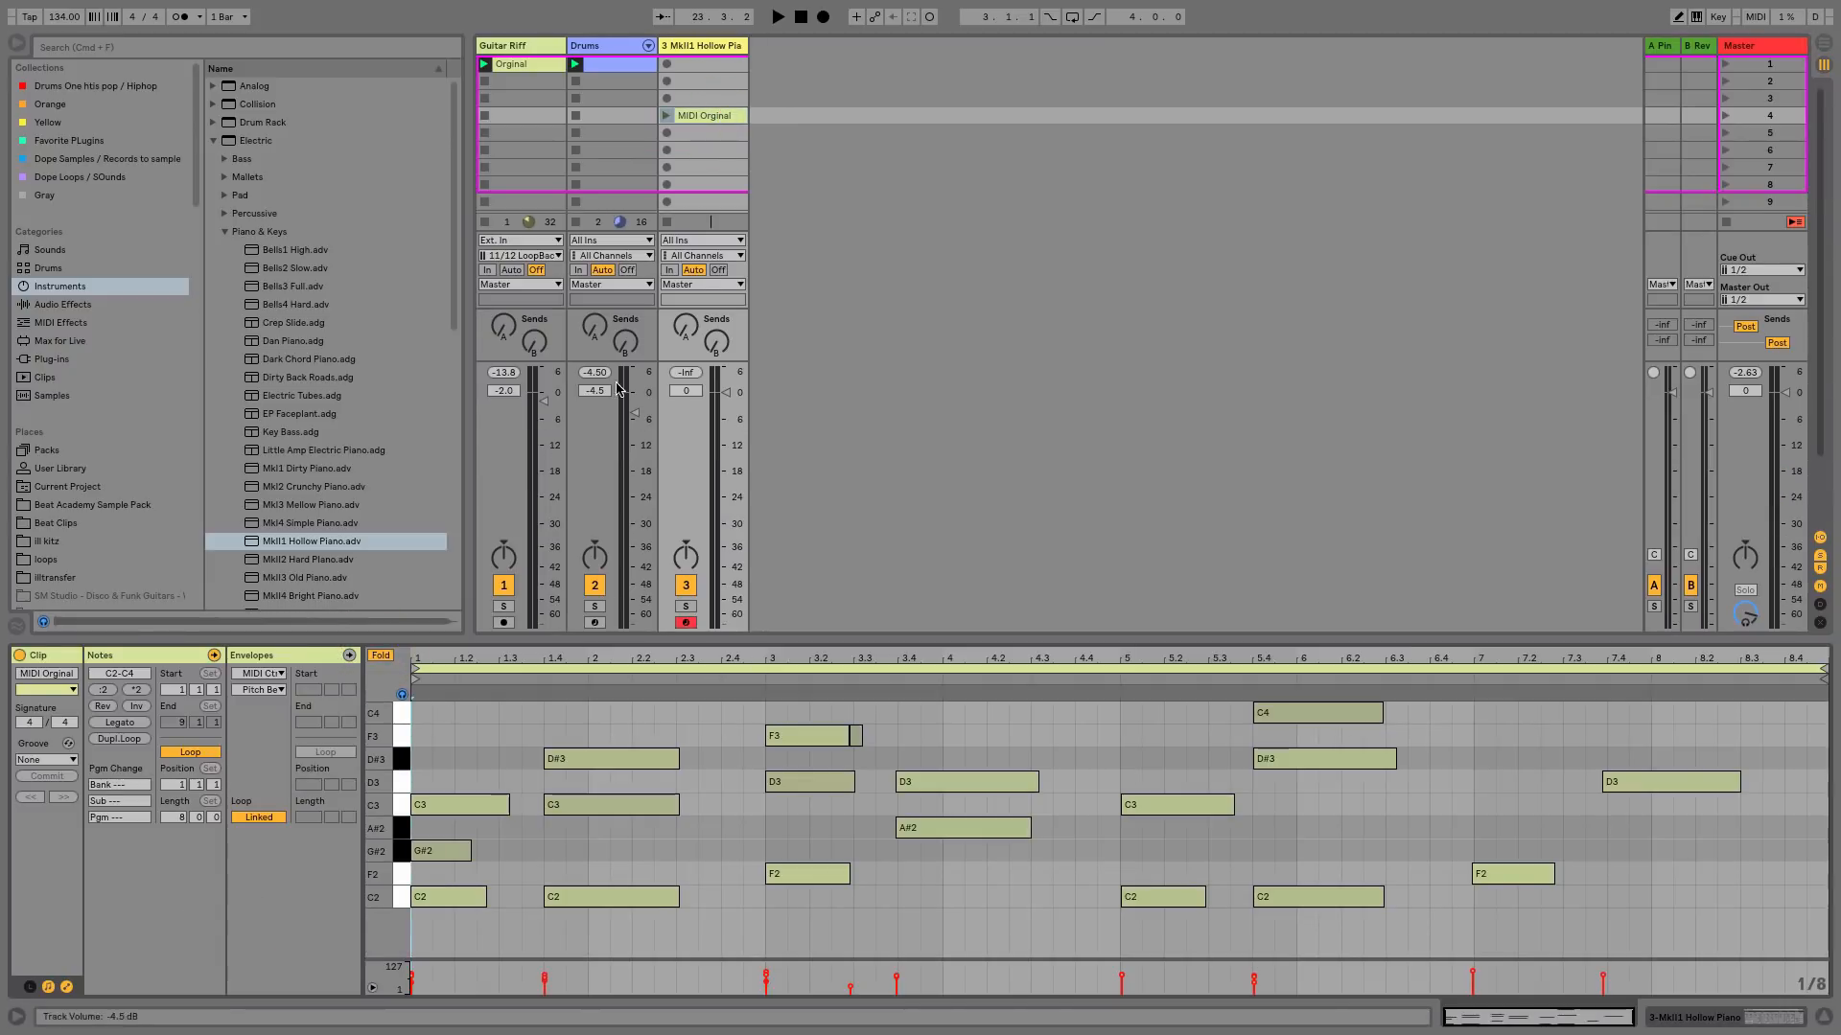
key(space)
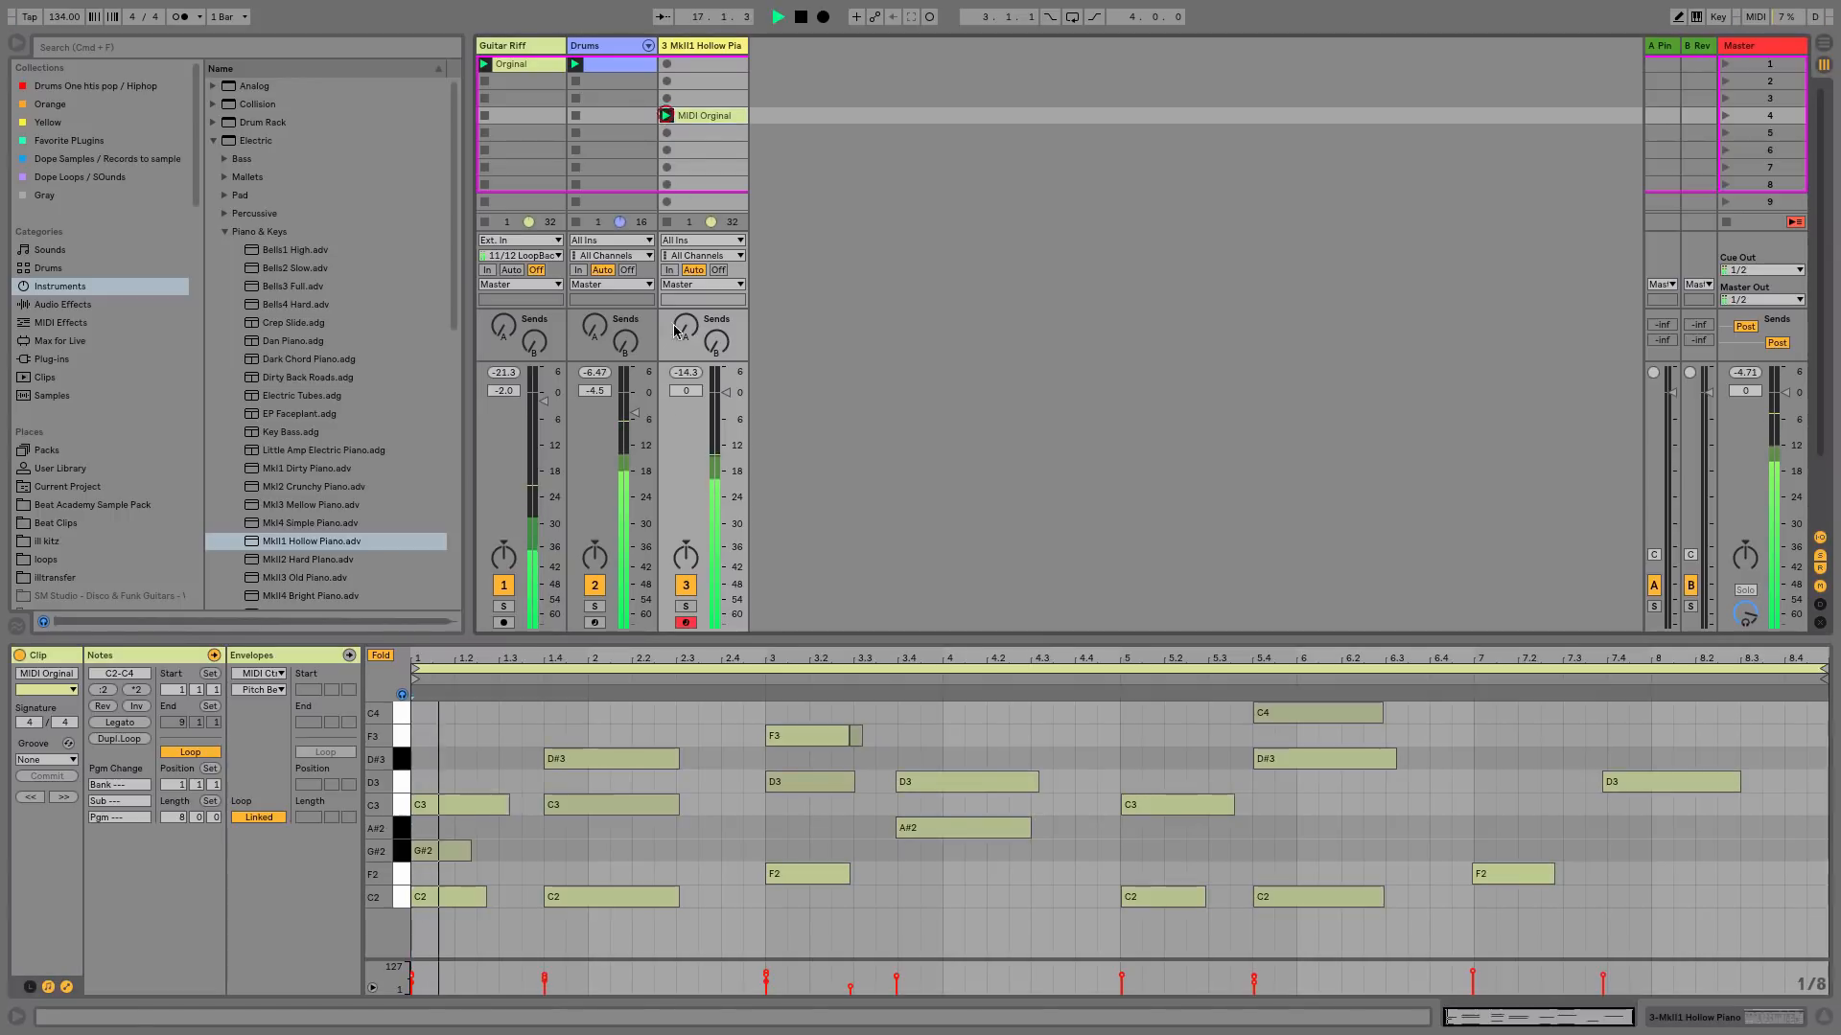
click(503, 585)
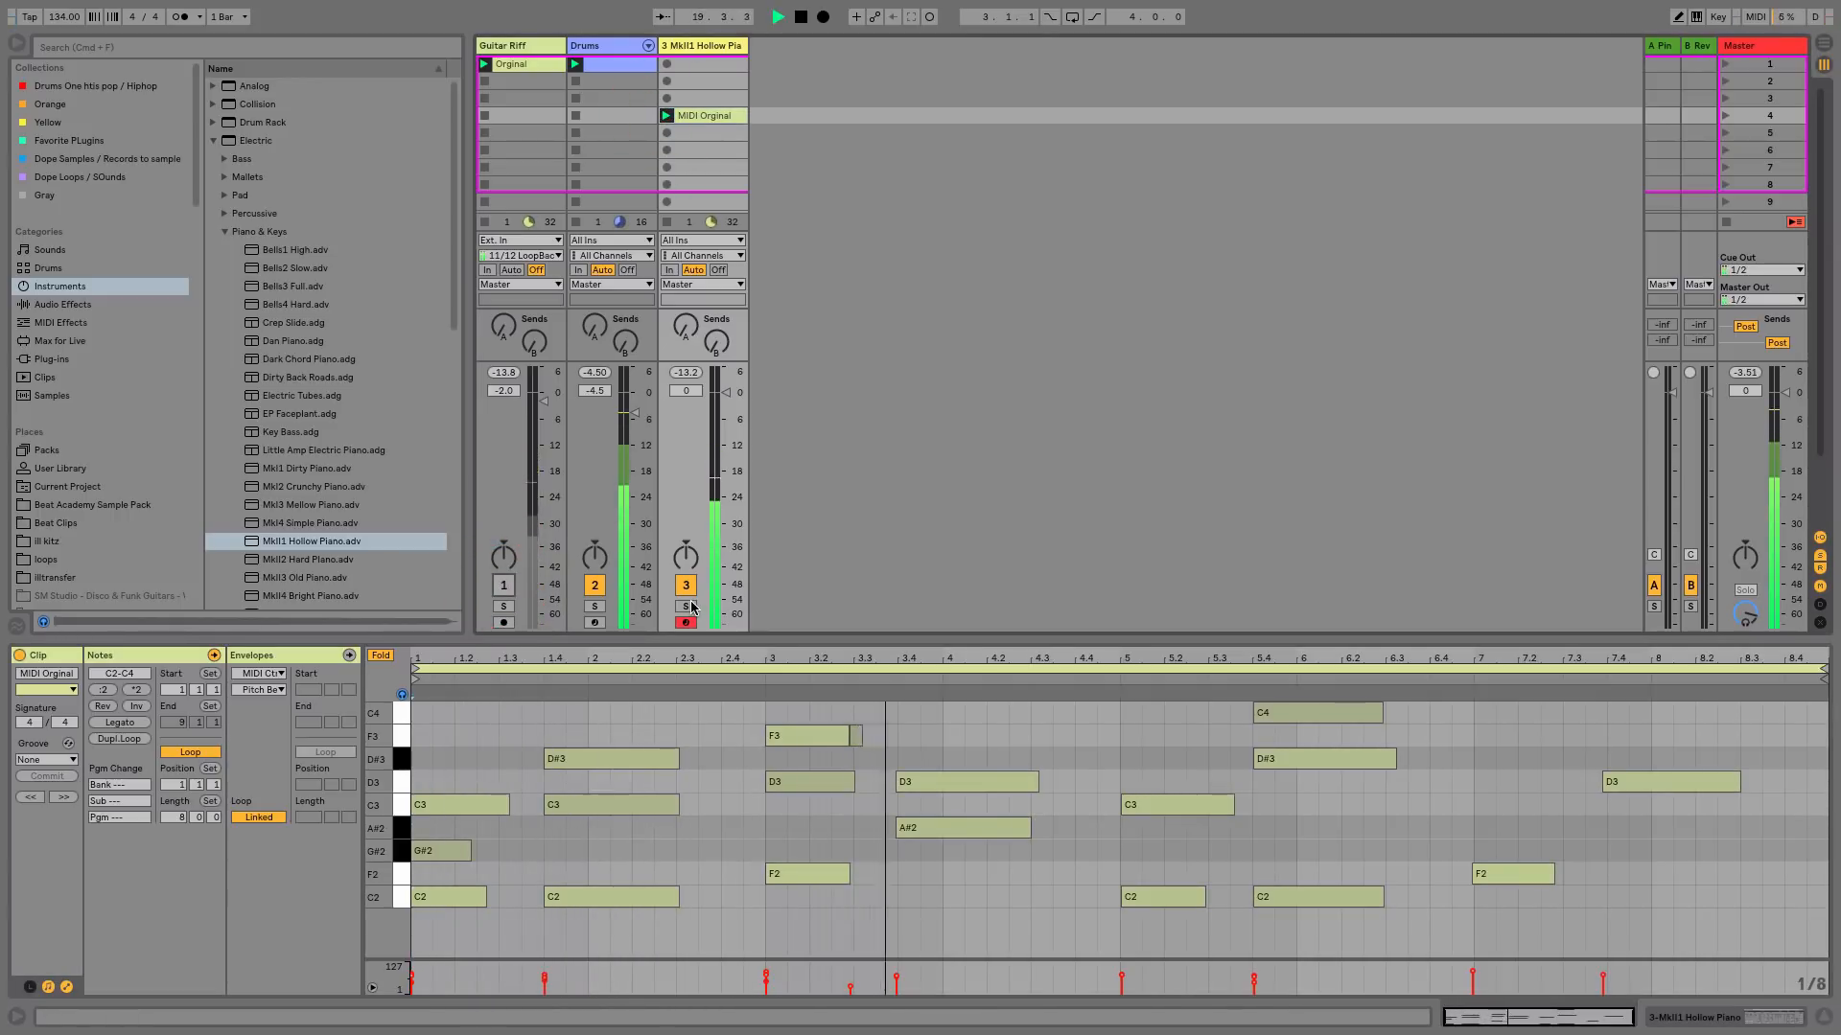
key(space)
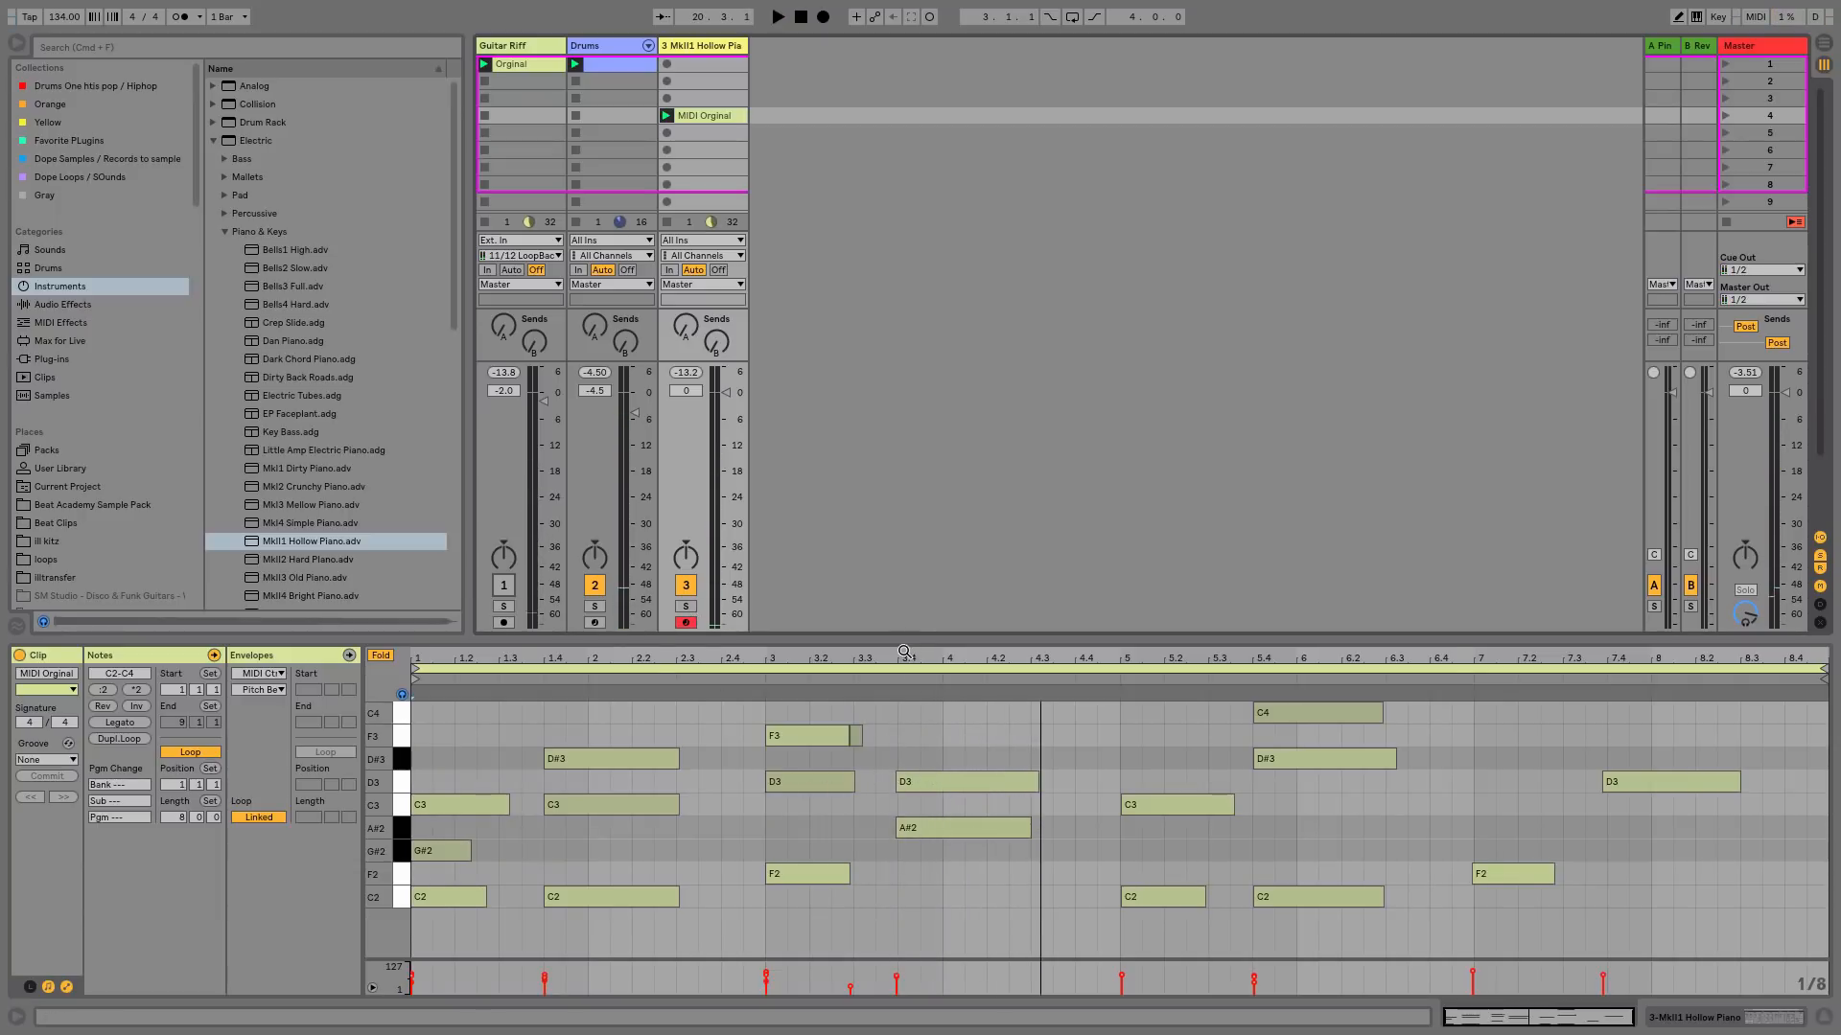
- Shorten the piano clip's loop to its first four bars and unmute the Guitar Riff track
drag(904, 653, 906, 773)
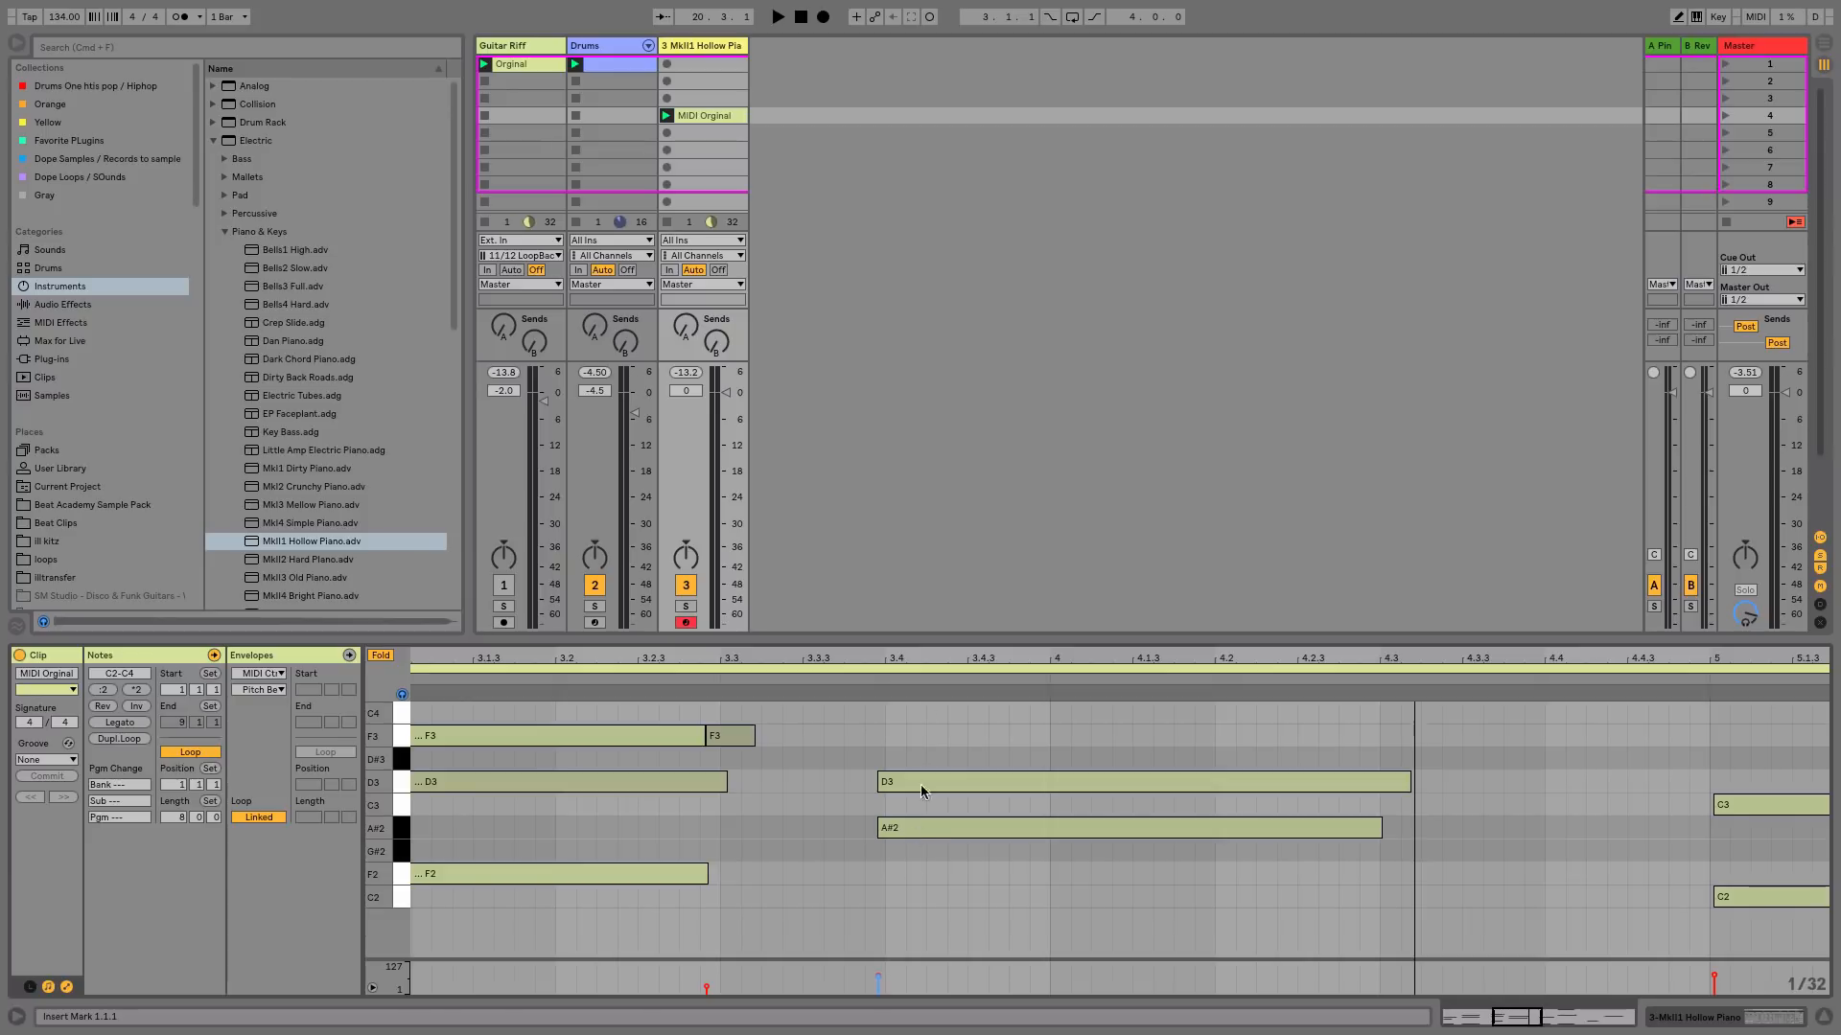
double_click(925, 656)
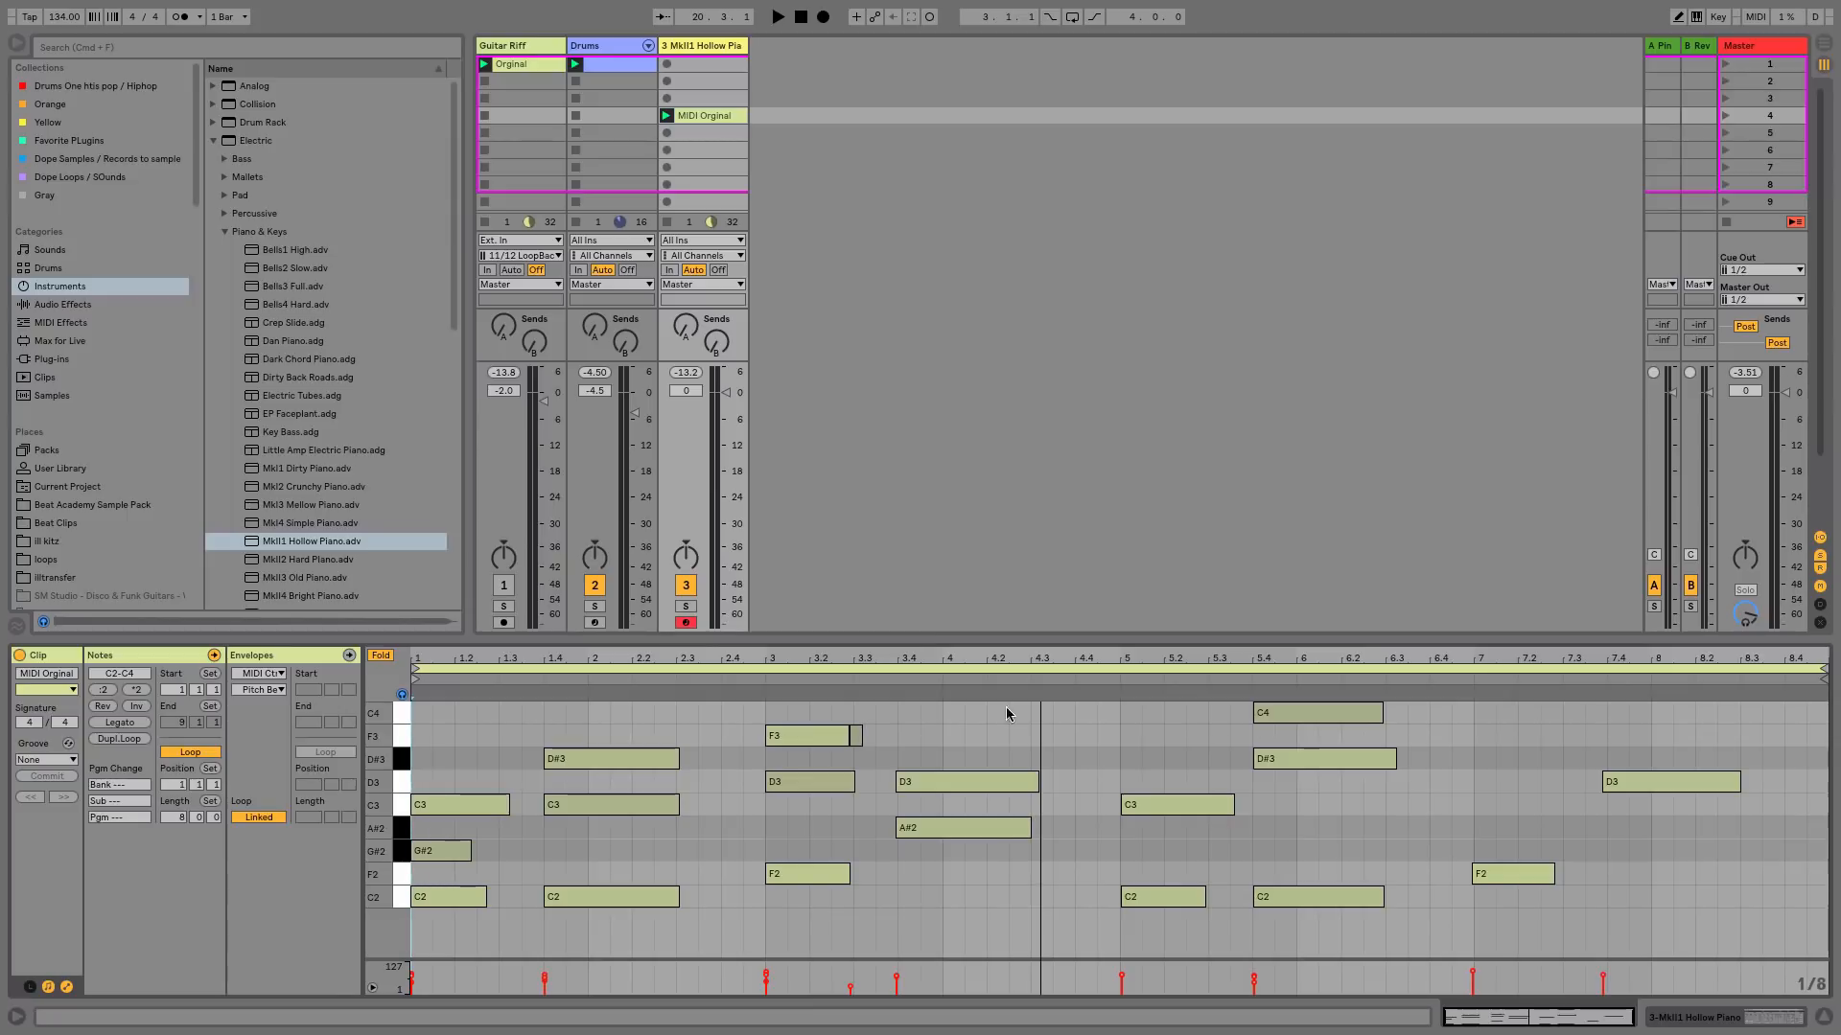
key(space)
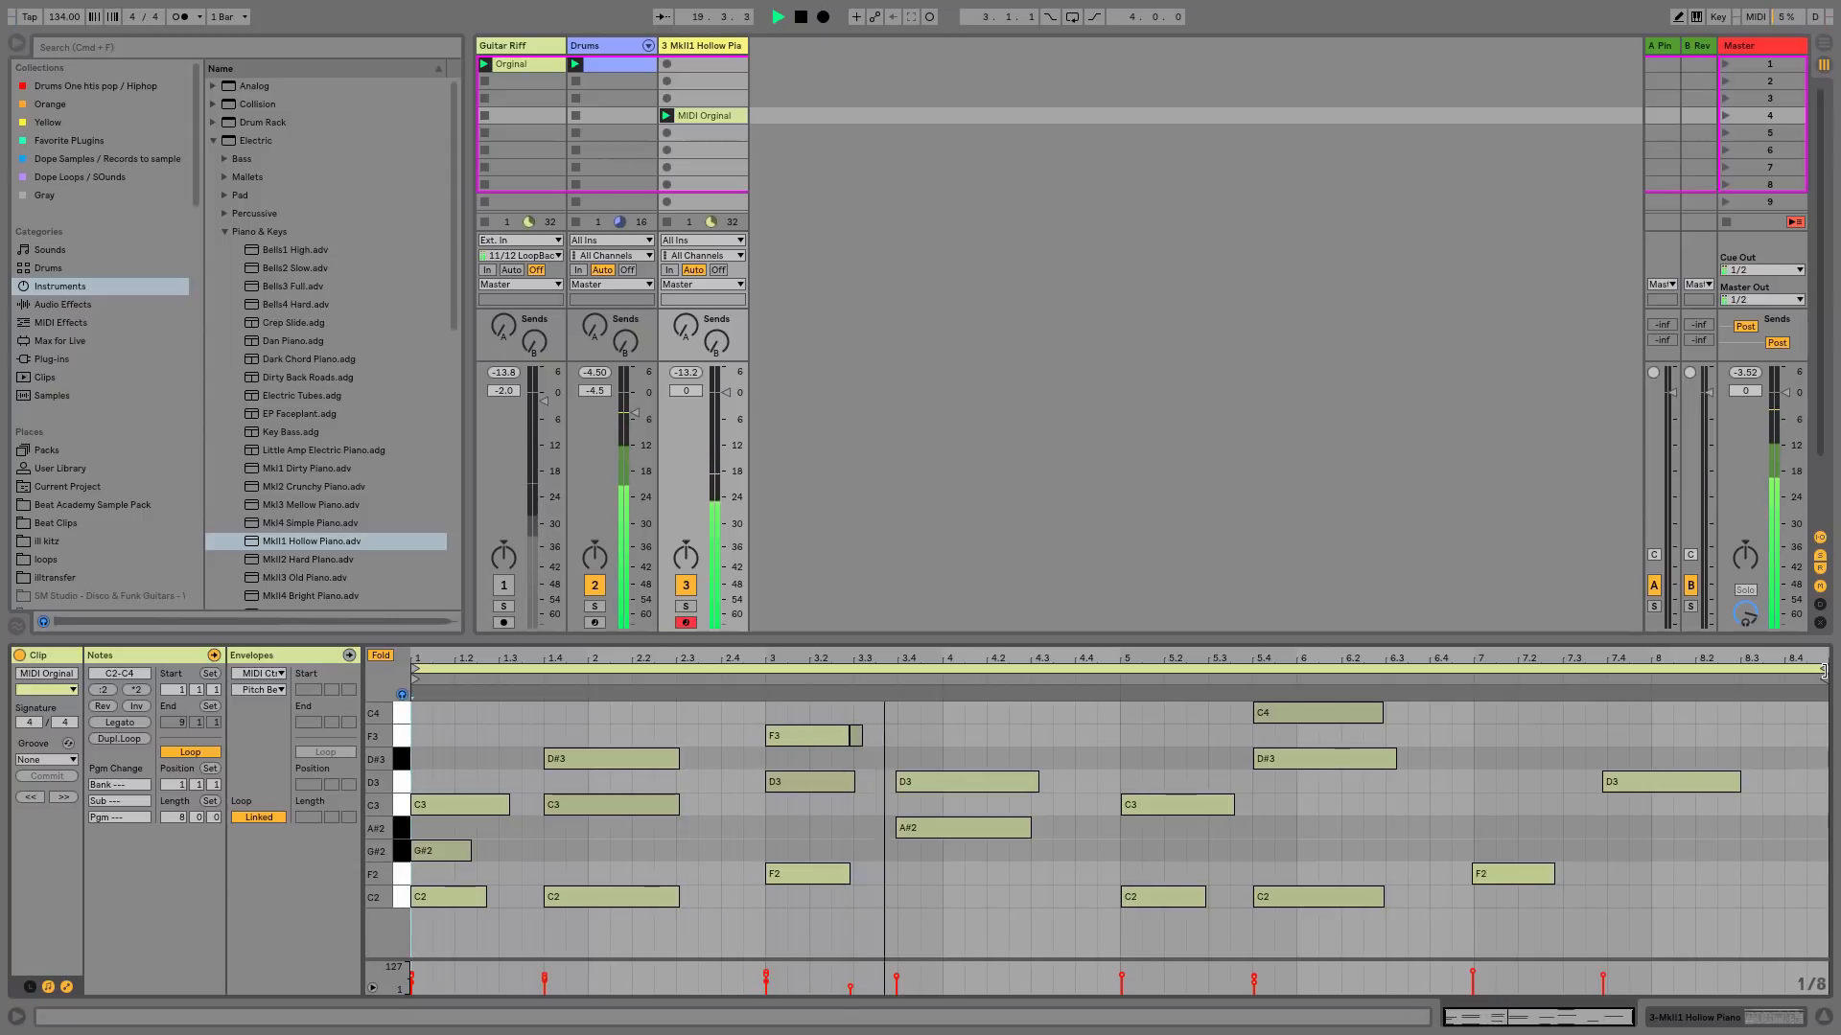
key(space)
drag(1823, 671, 1119, 709)
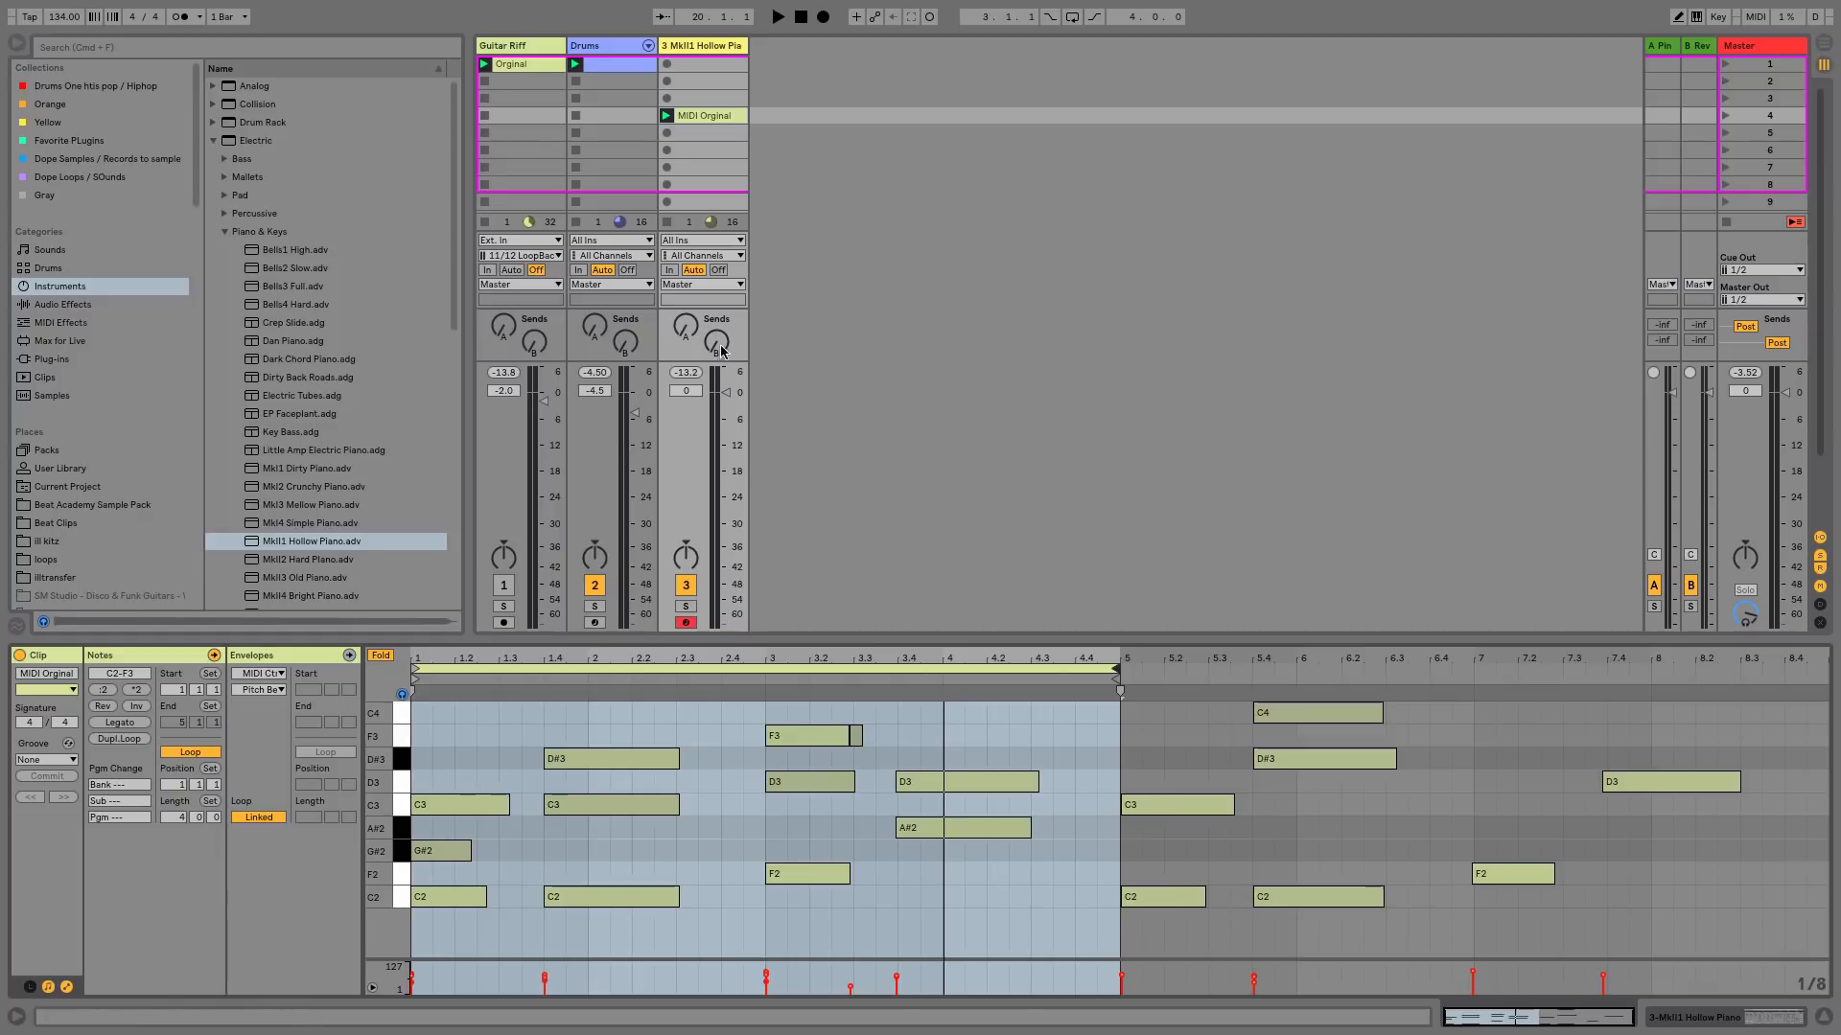
click(505, 586)
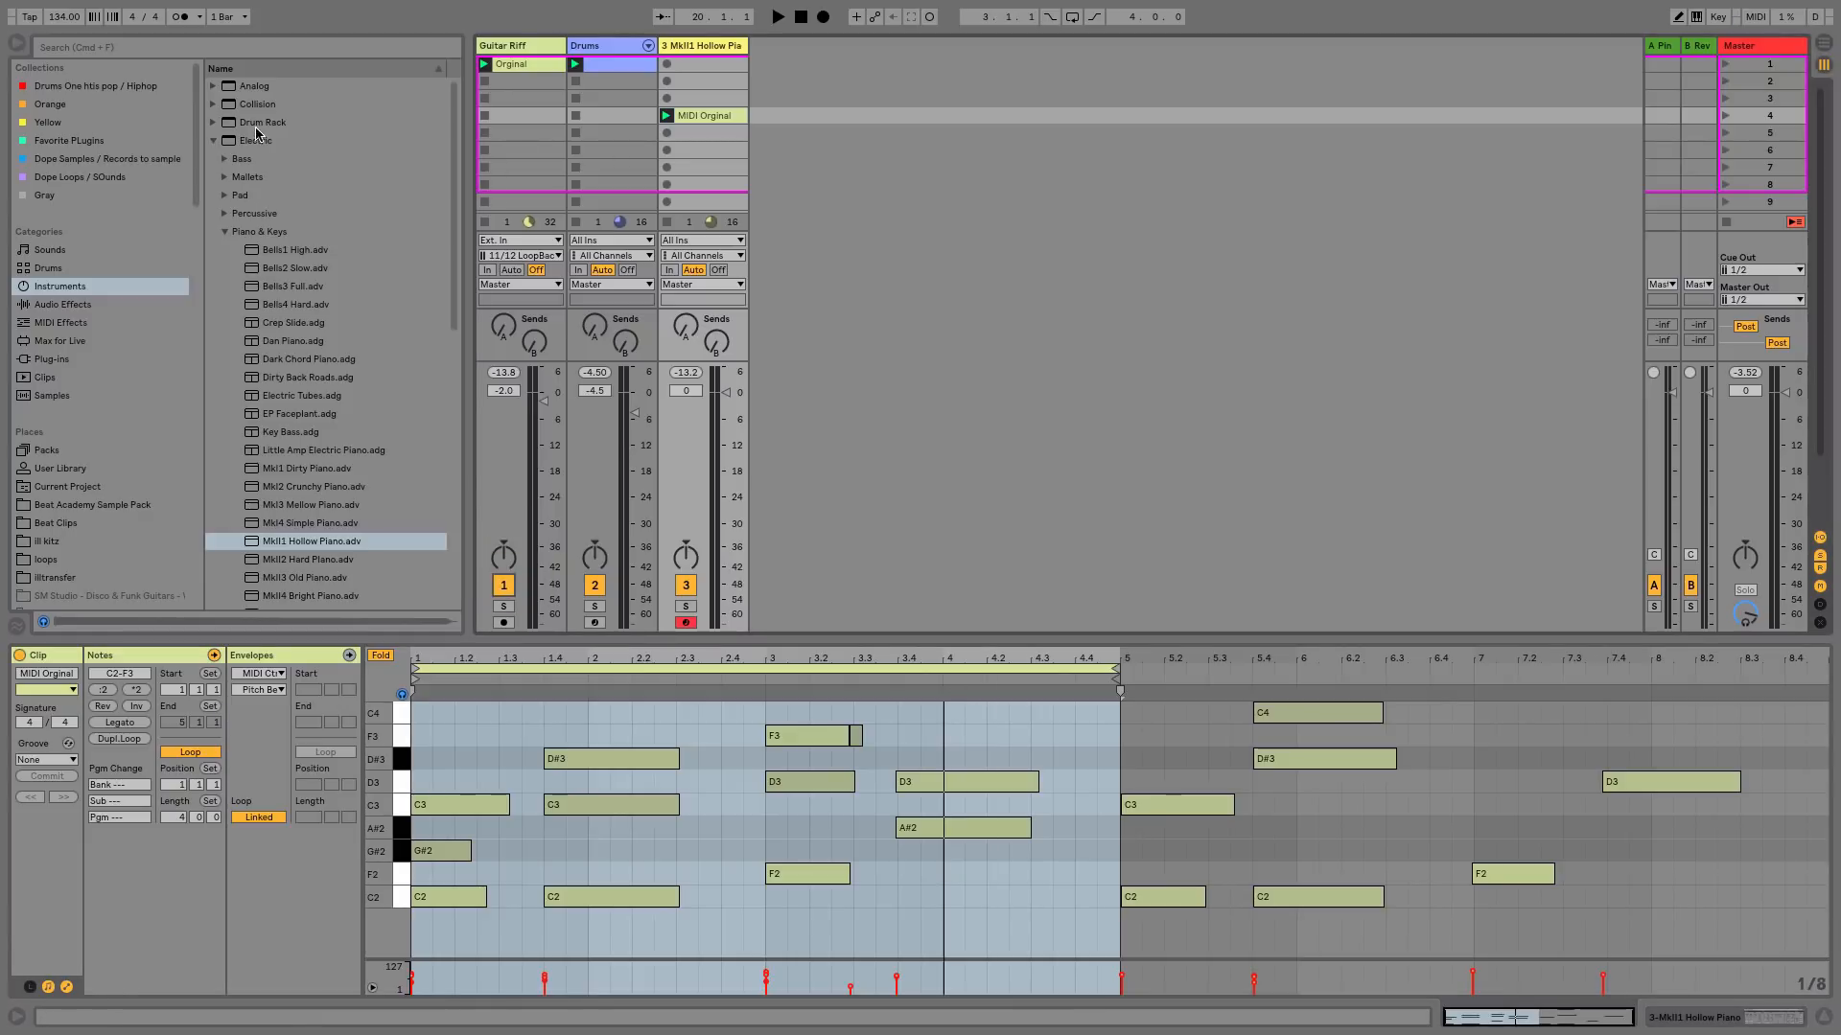
- Add an Auto Filter to the piano track and lower its cutoff to 238 Hz with 40% resonance
click(92, 307)
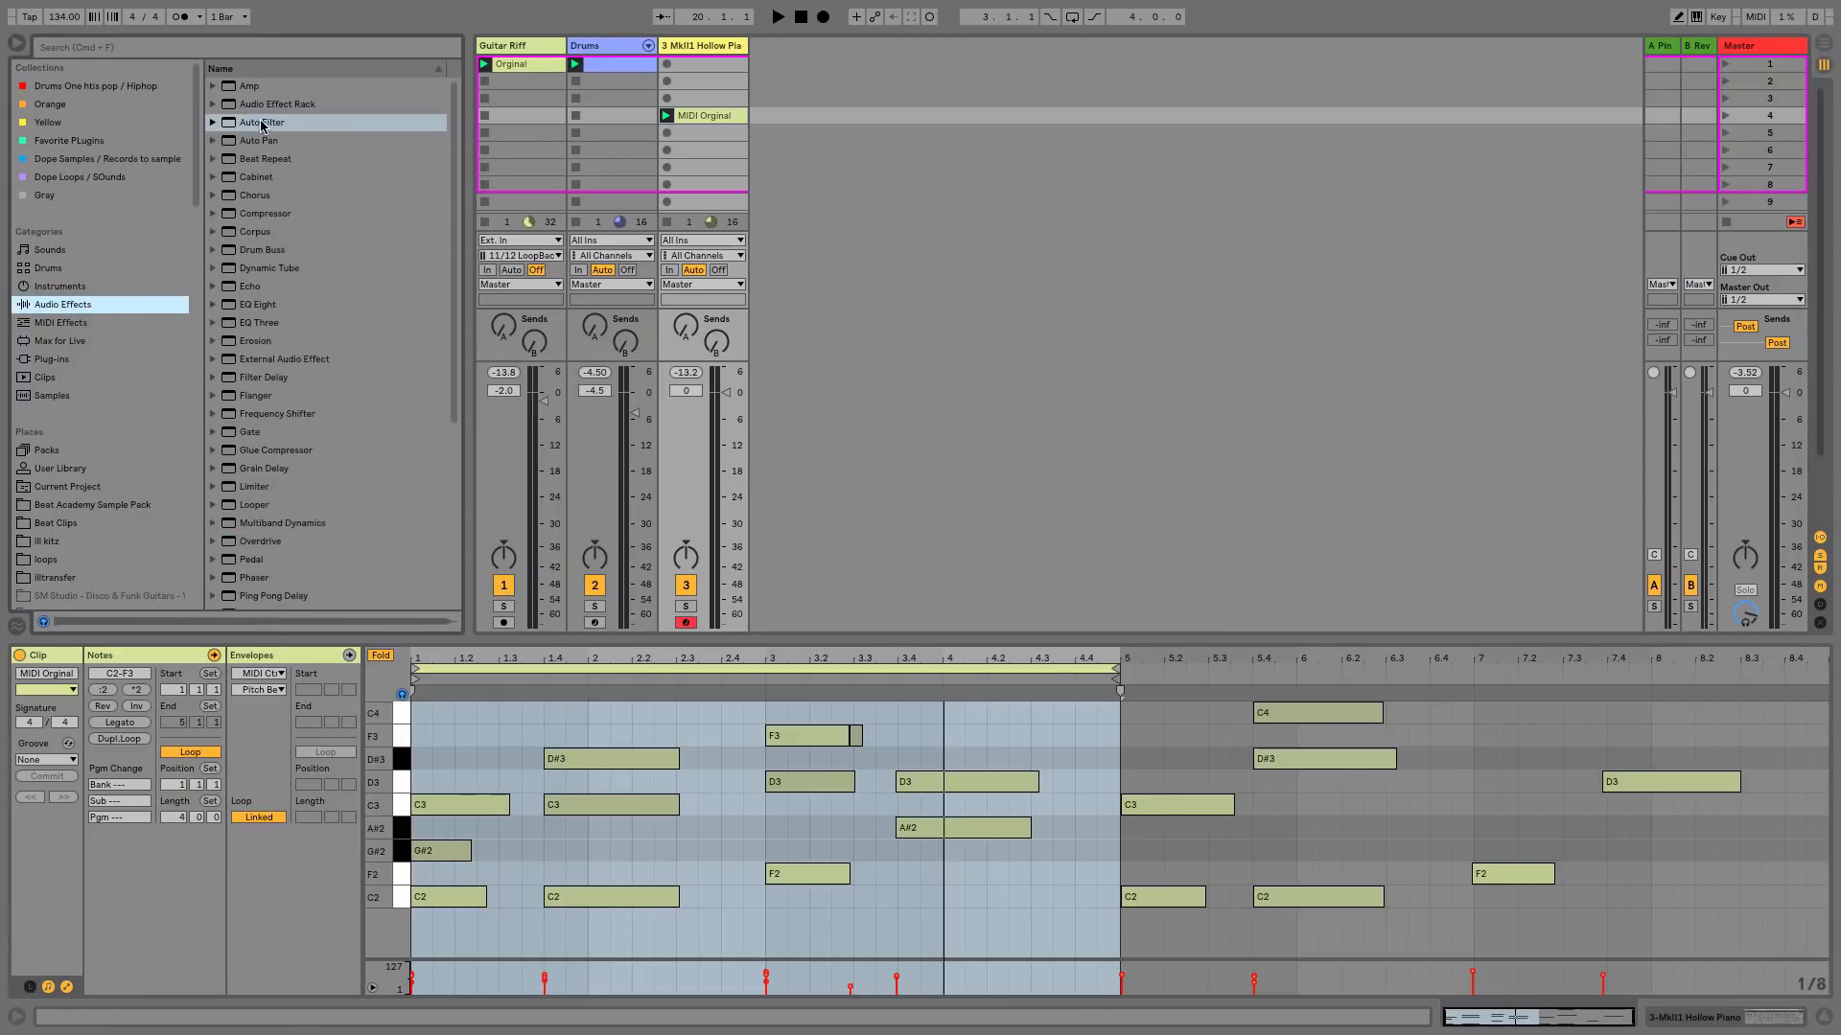
drag(261, 126, 683, 187)
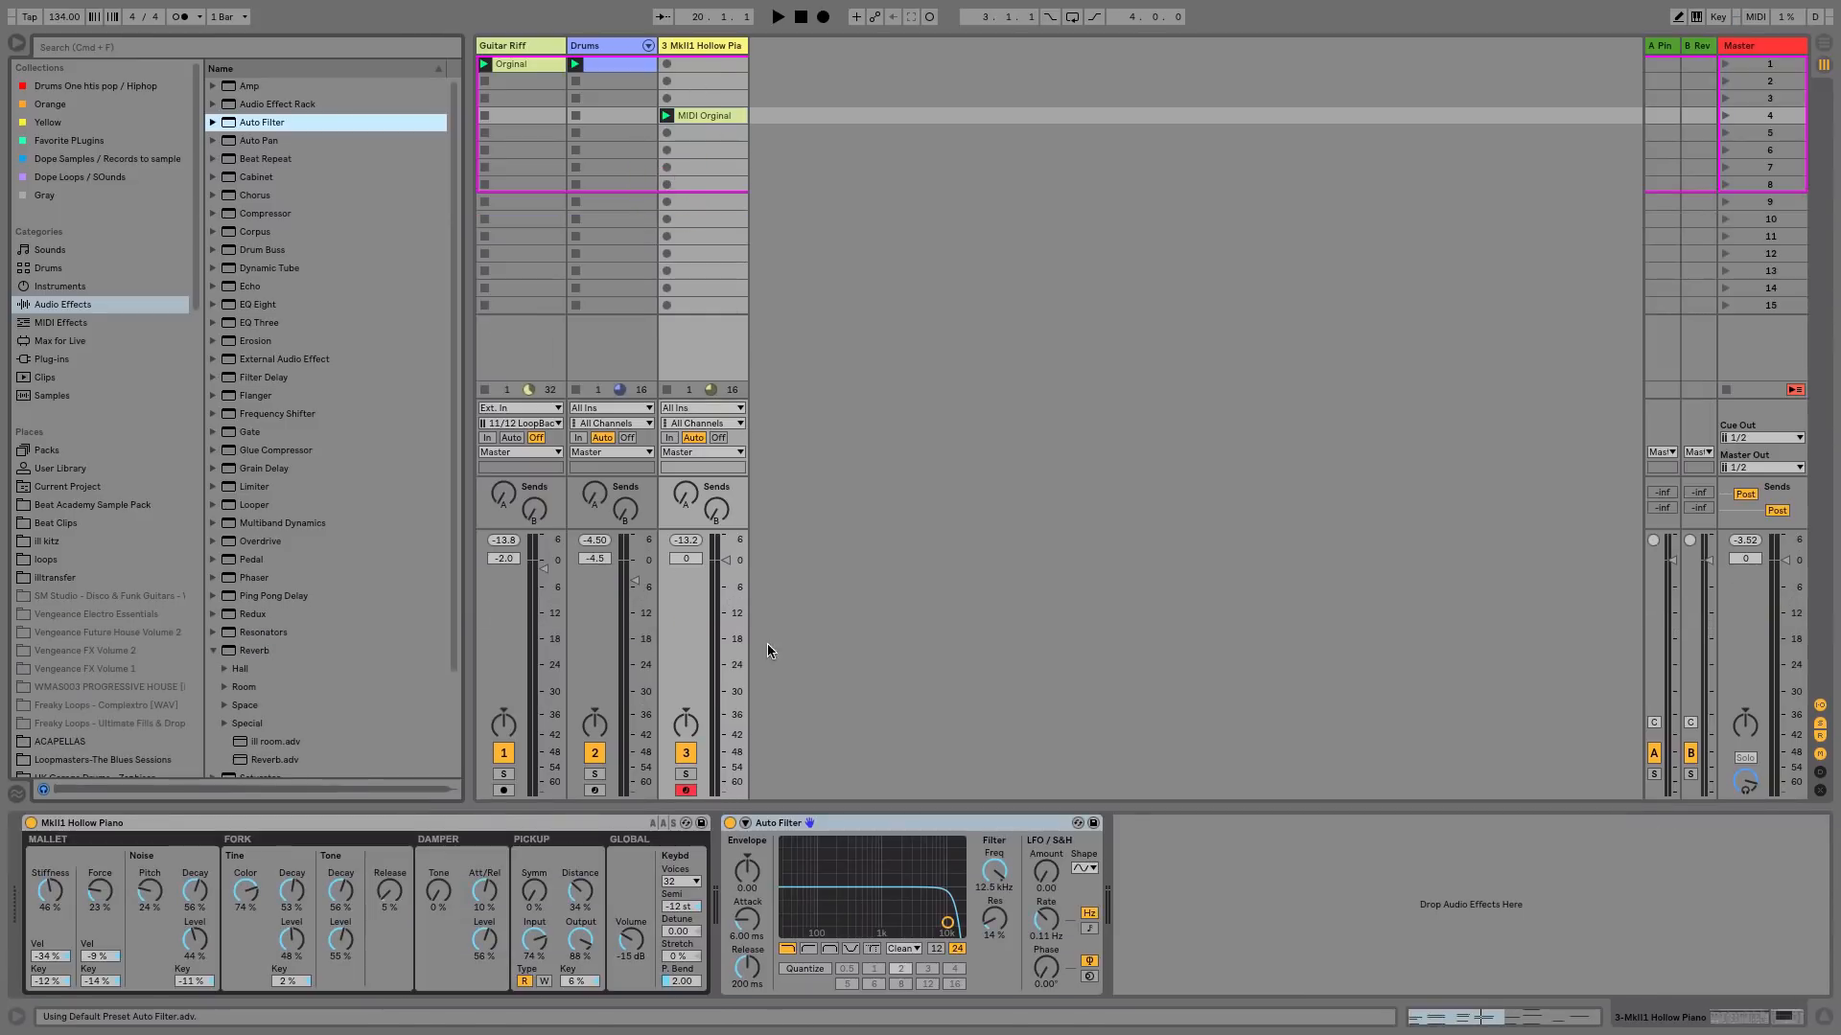
drag(994, 870, 843, 903)
- Solo and audition the piano track, setting its volume to -2.6 dB and the filter to 293 Hz with 41% resonance
click(684, 774)
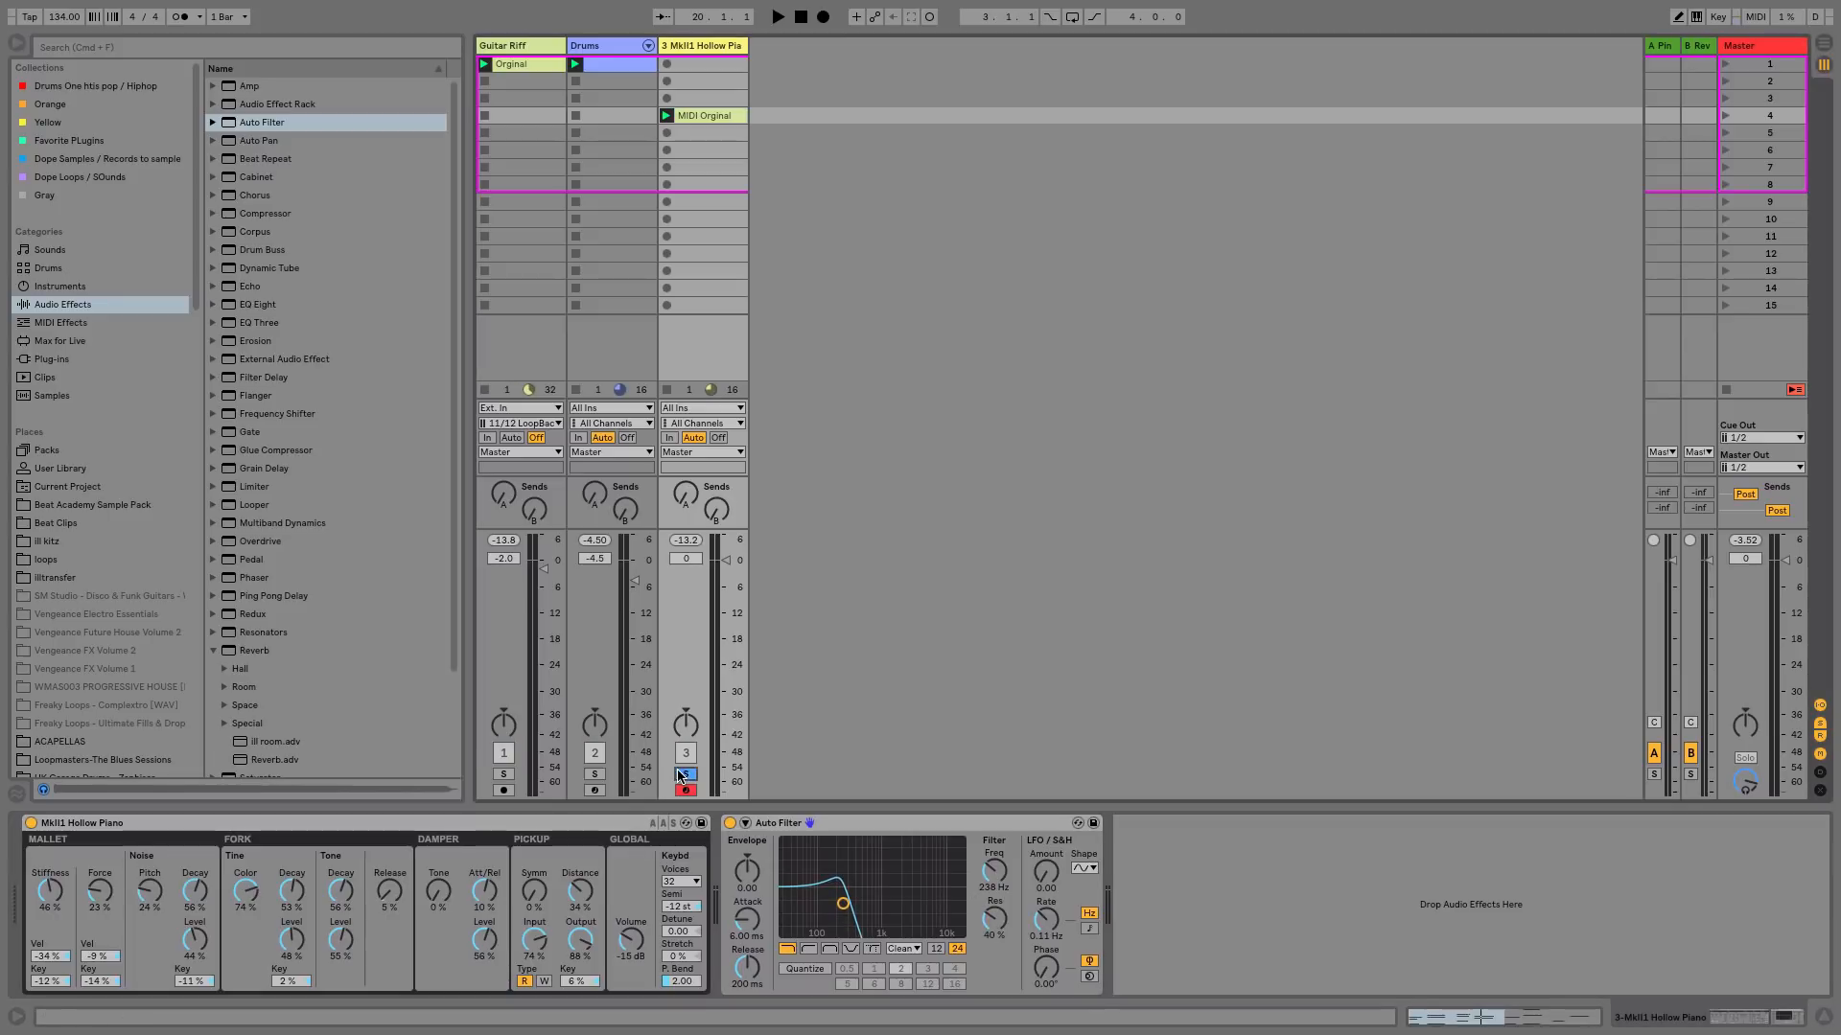
key(space)
drag(726, 560, 730, 582)
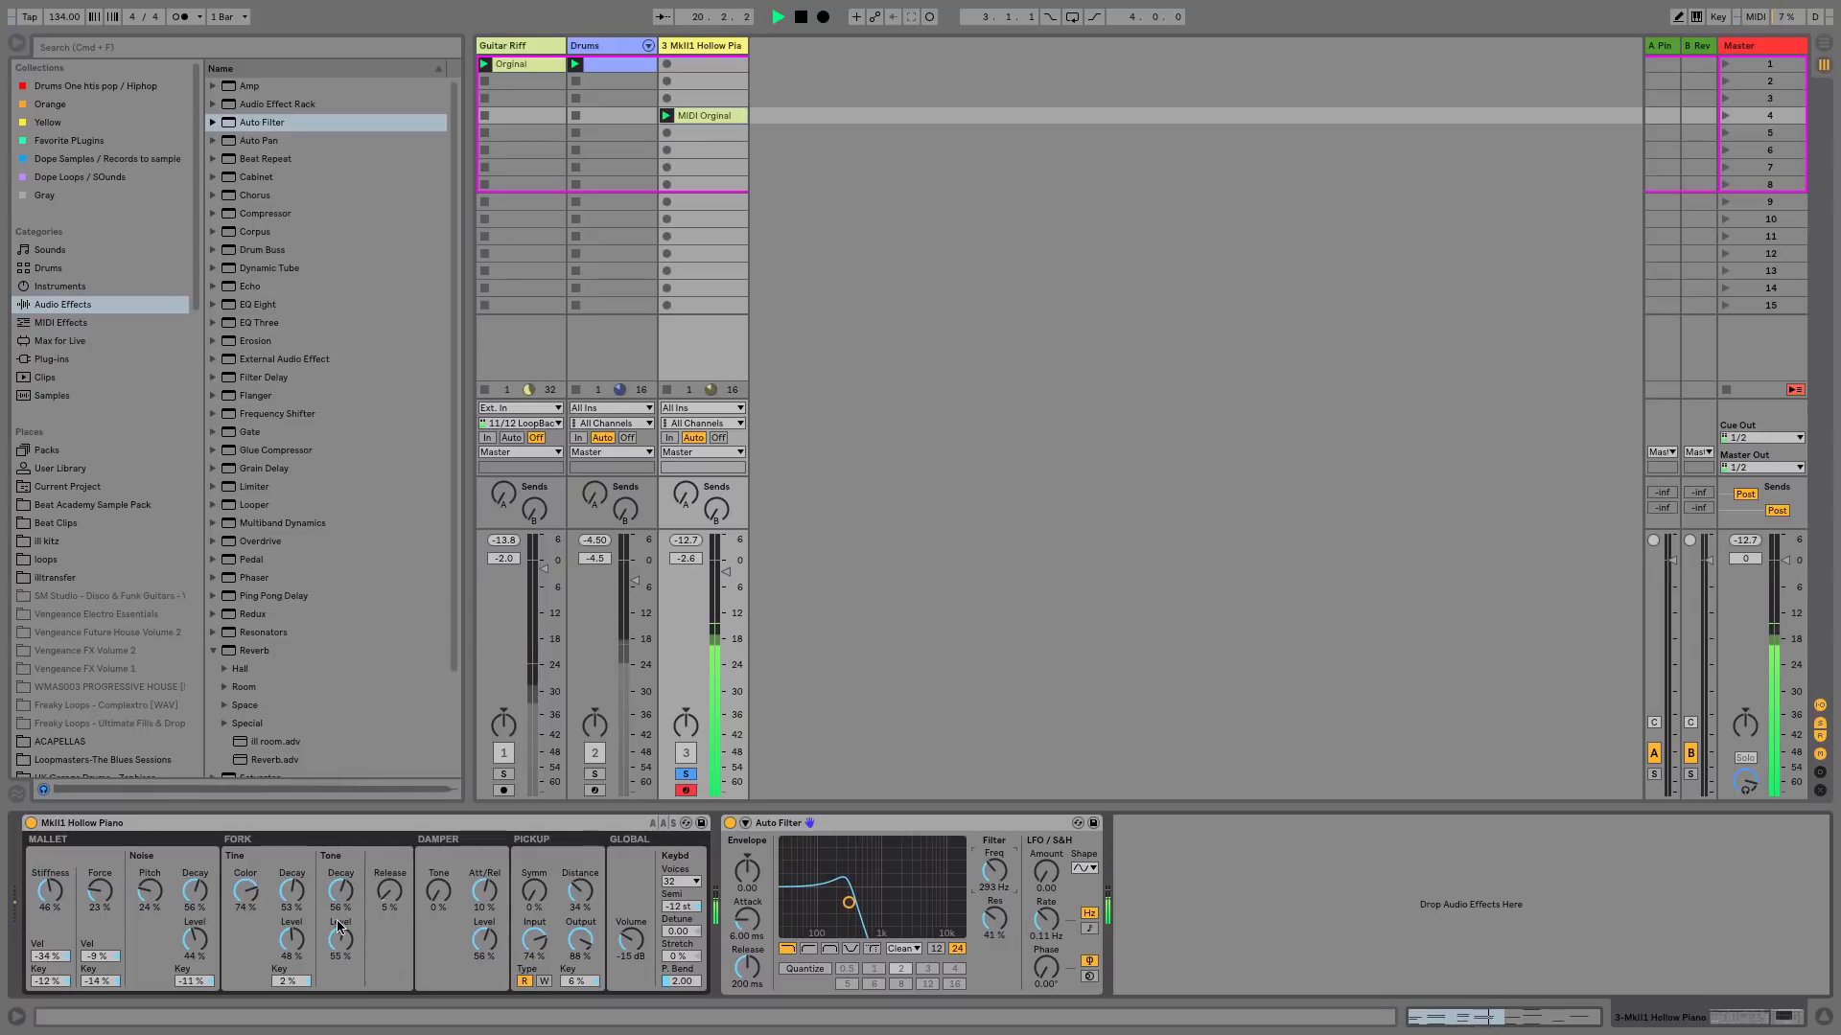
key(space)
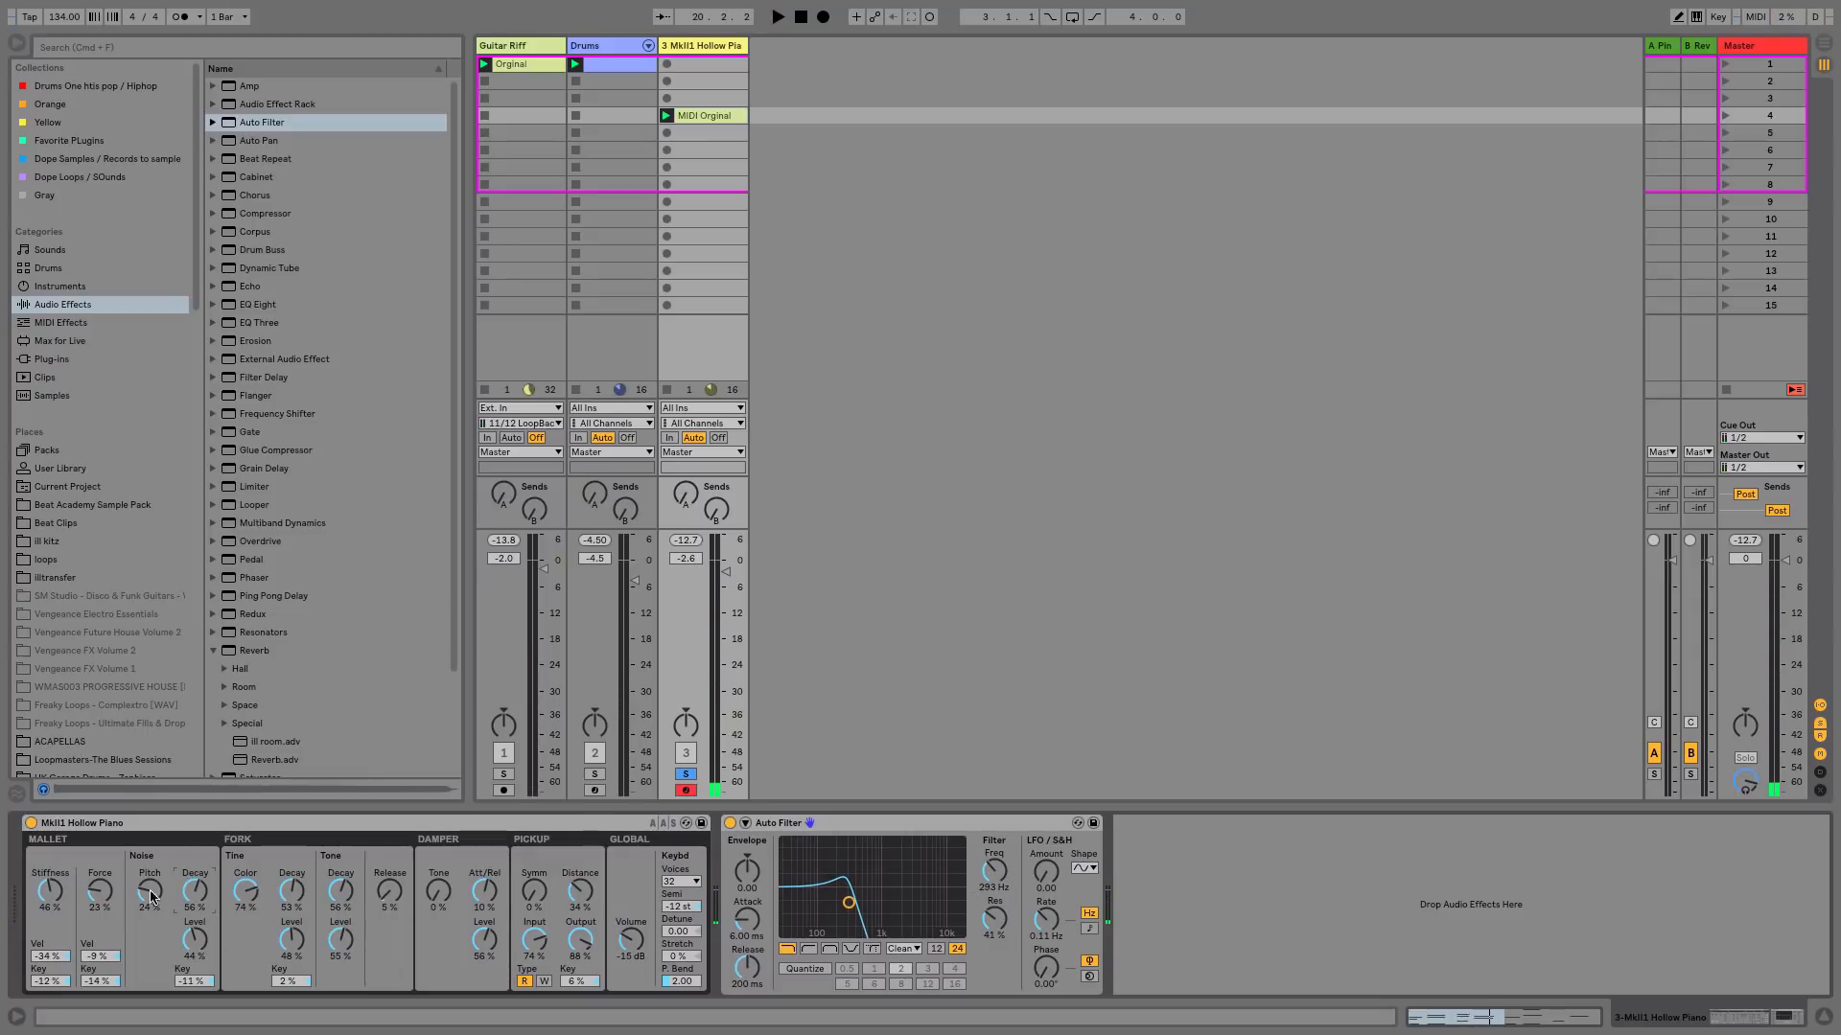
- Lengthen all notes in the piano clip slightly and play it back
double_click(721, 115)
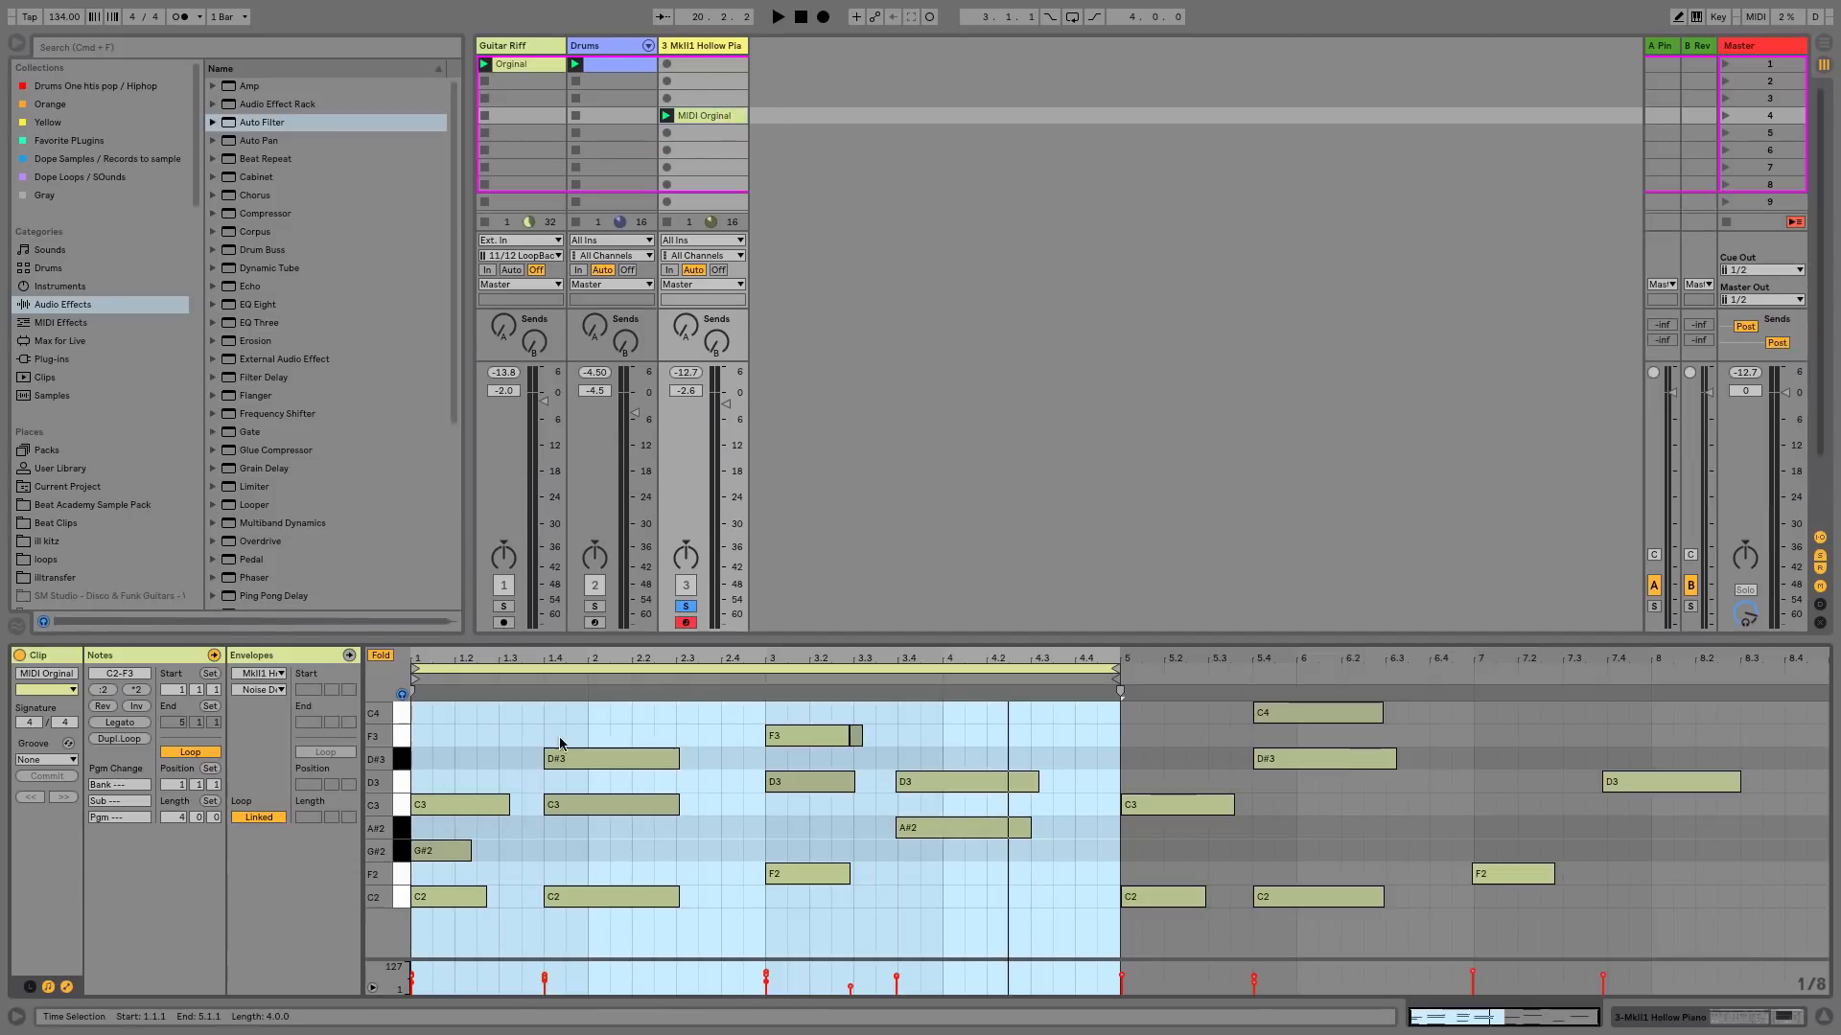
click(614, 832)
key(ctrl+a)
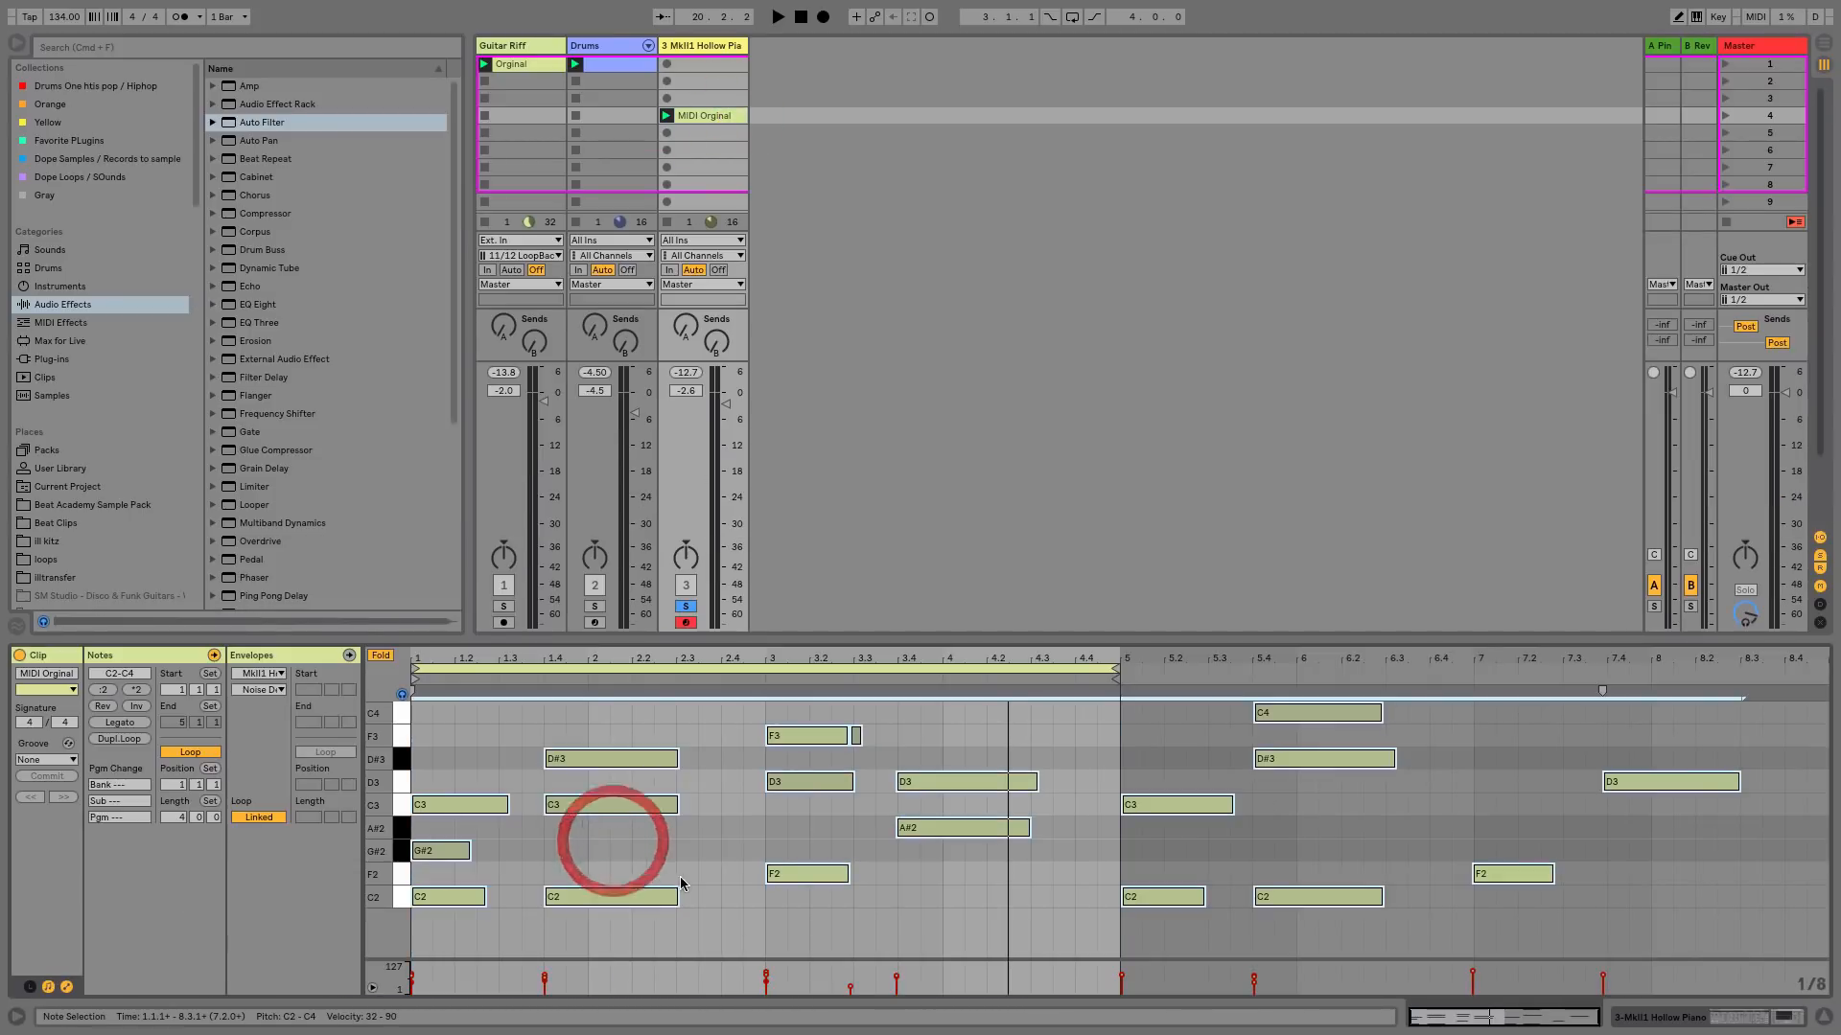
drag(678, 804, 699, 804)
key(space)
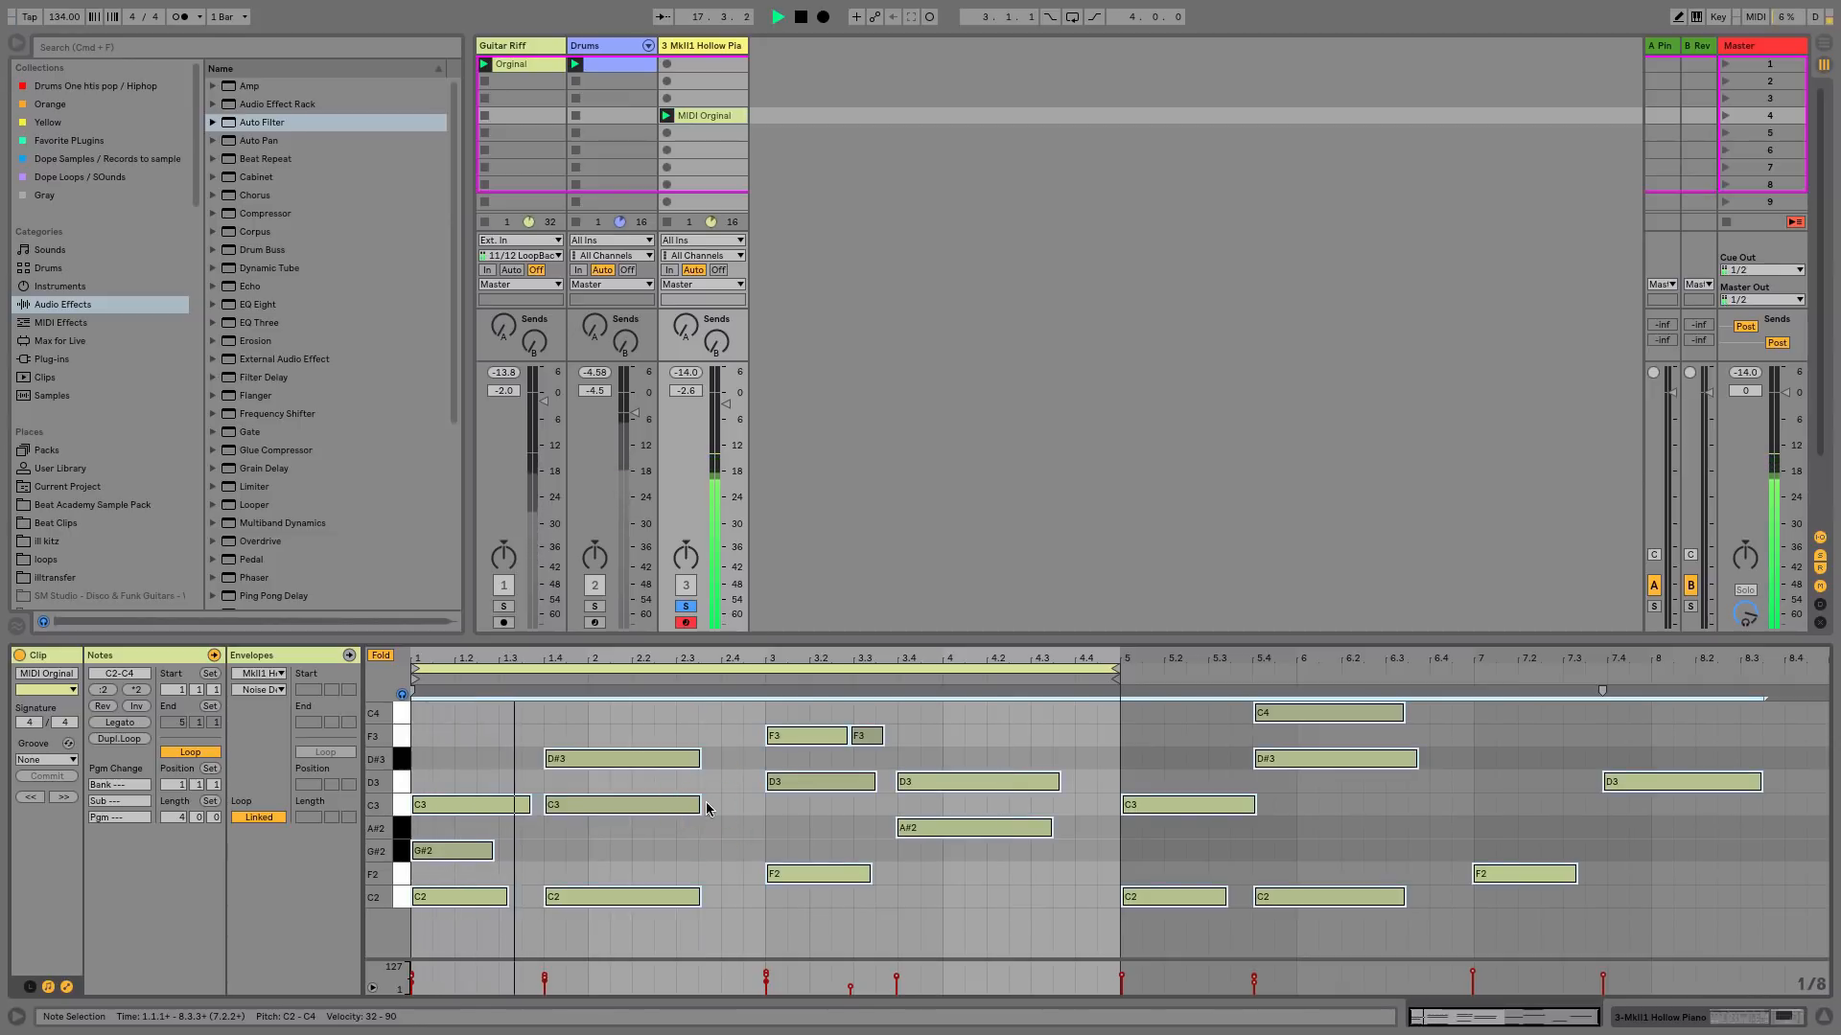
- Set the Auto Filter cutoff to 344 Hz, then lower the piano track to -14.4 dB and unsolo it
key(shift+Tab)
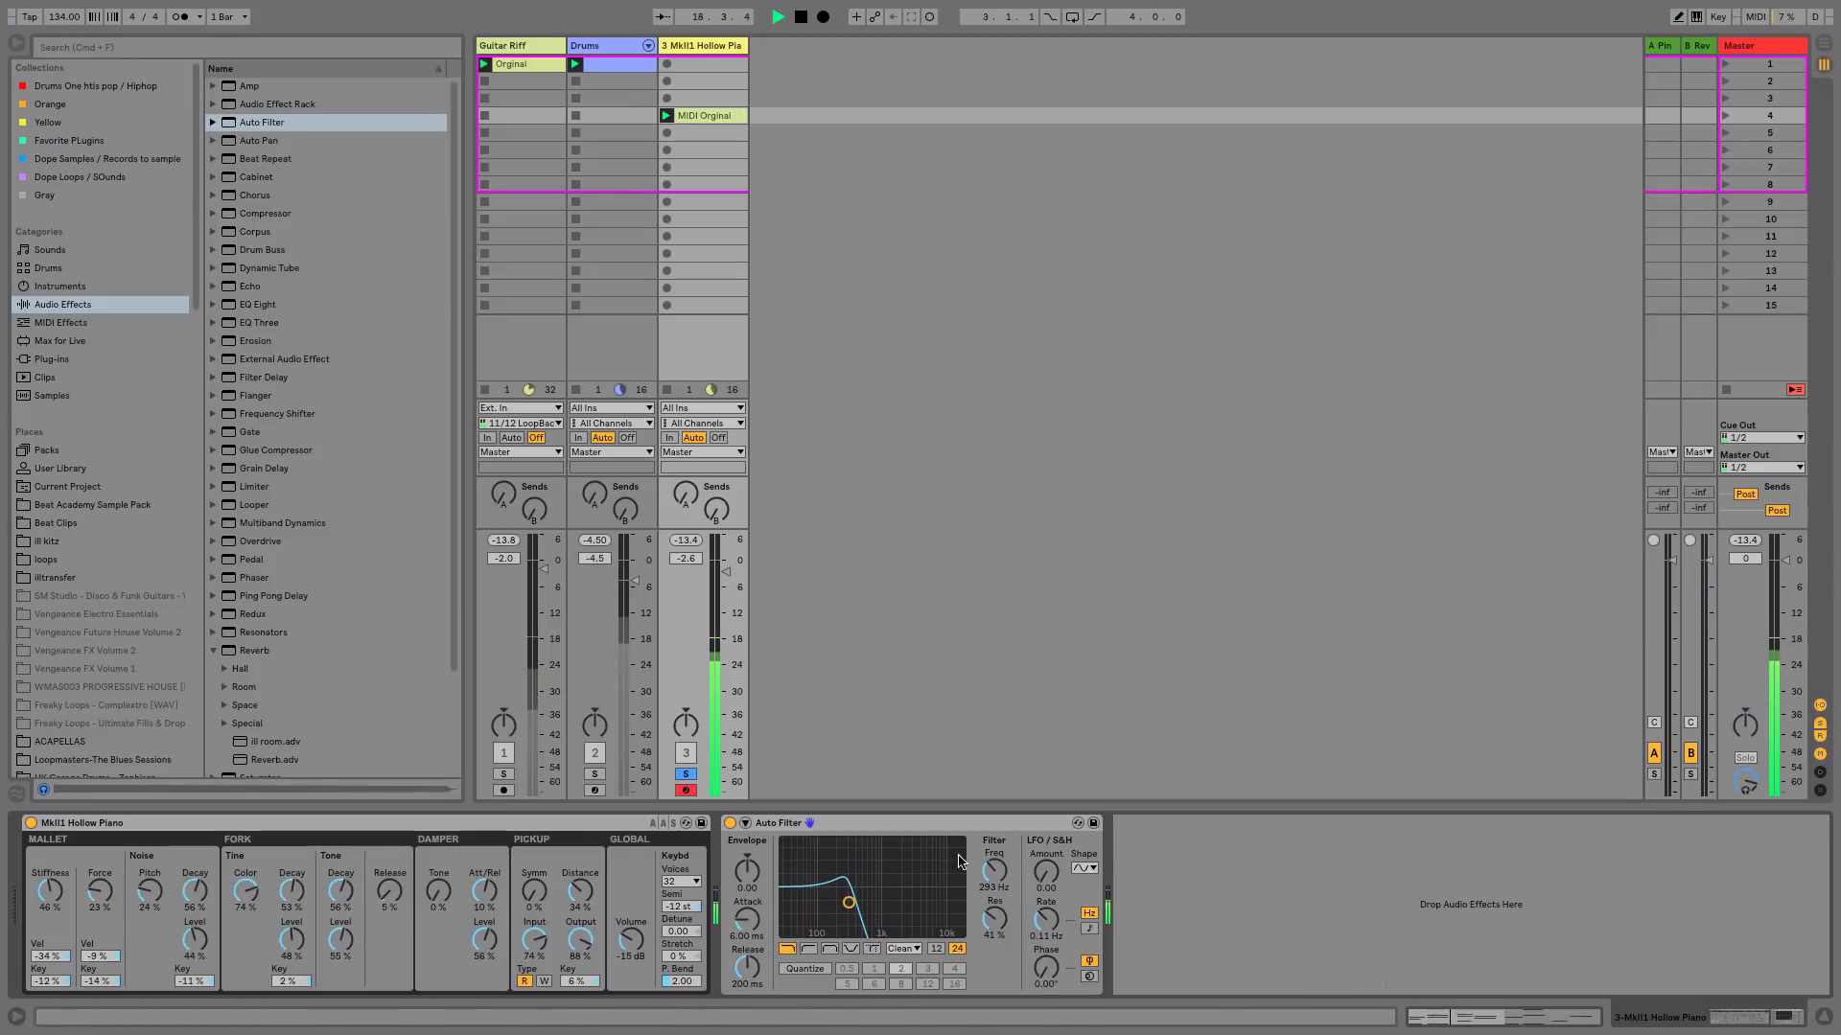
drag(994, 872, 994, 866)
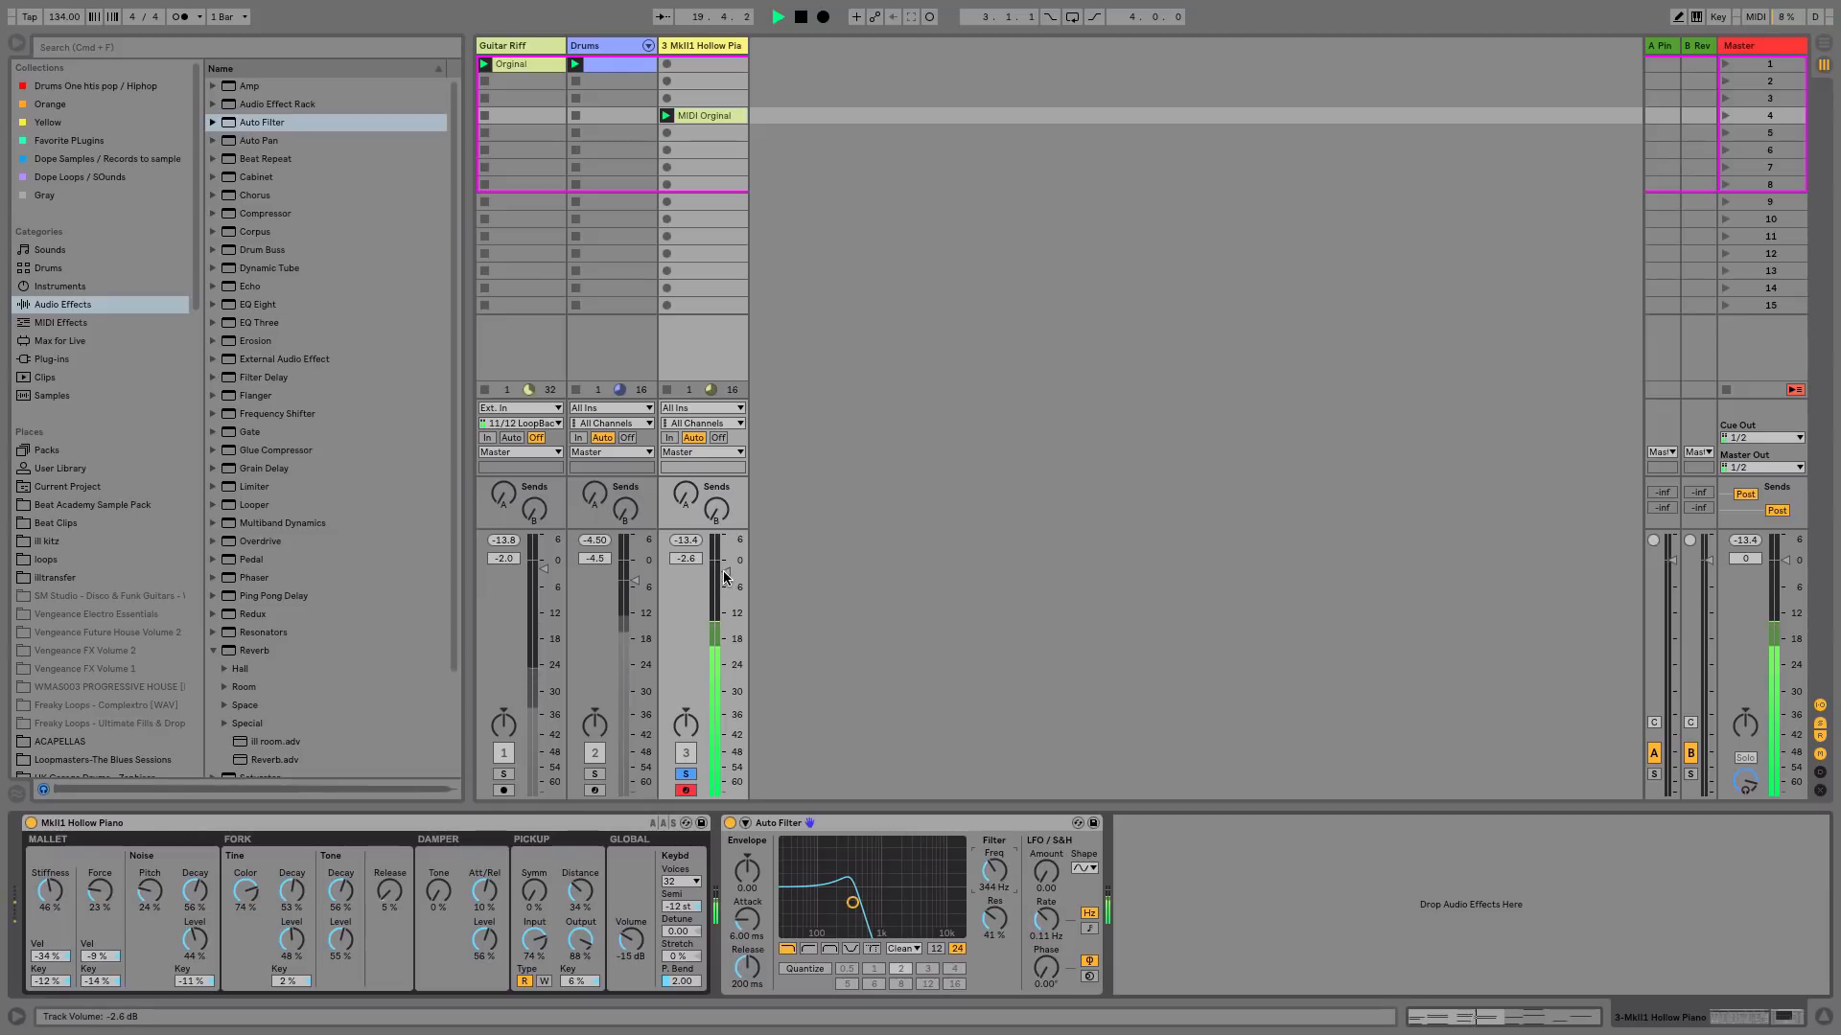
key(space)
drag(725, 573, 726, 609)
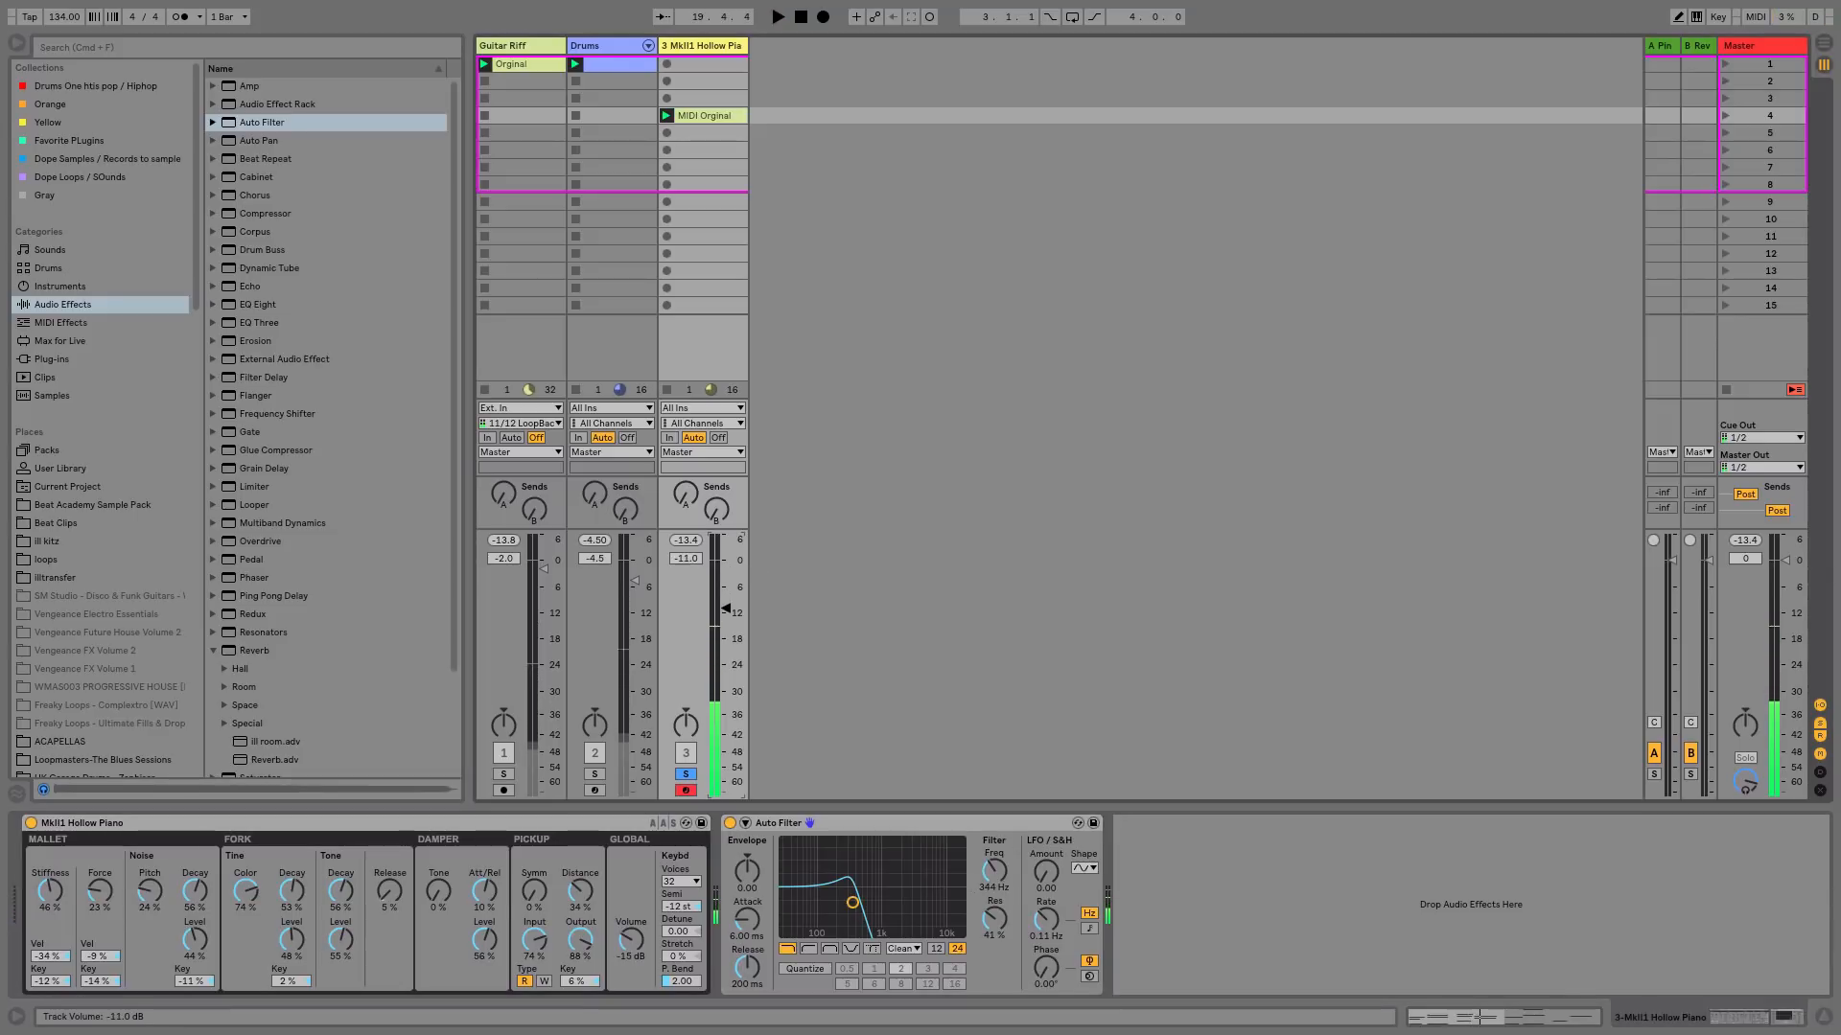
click(685, 773)
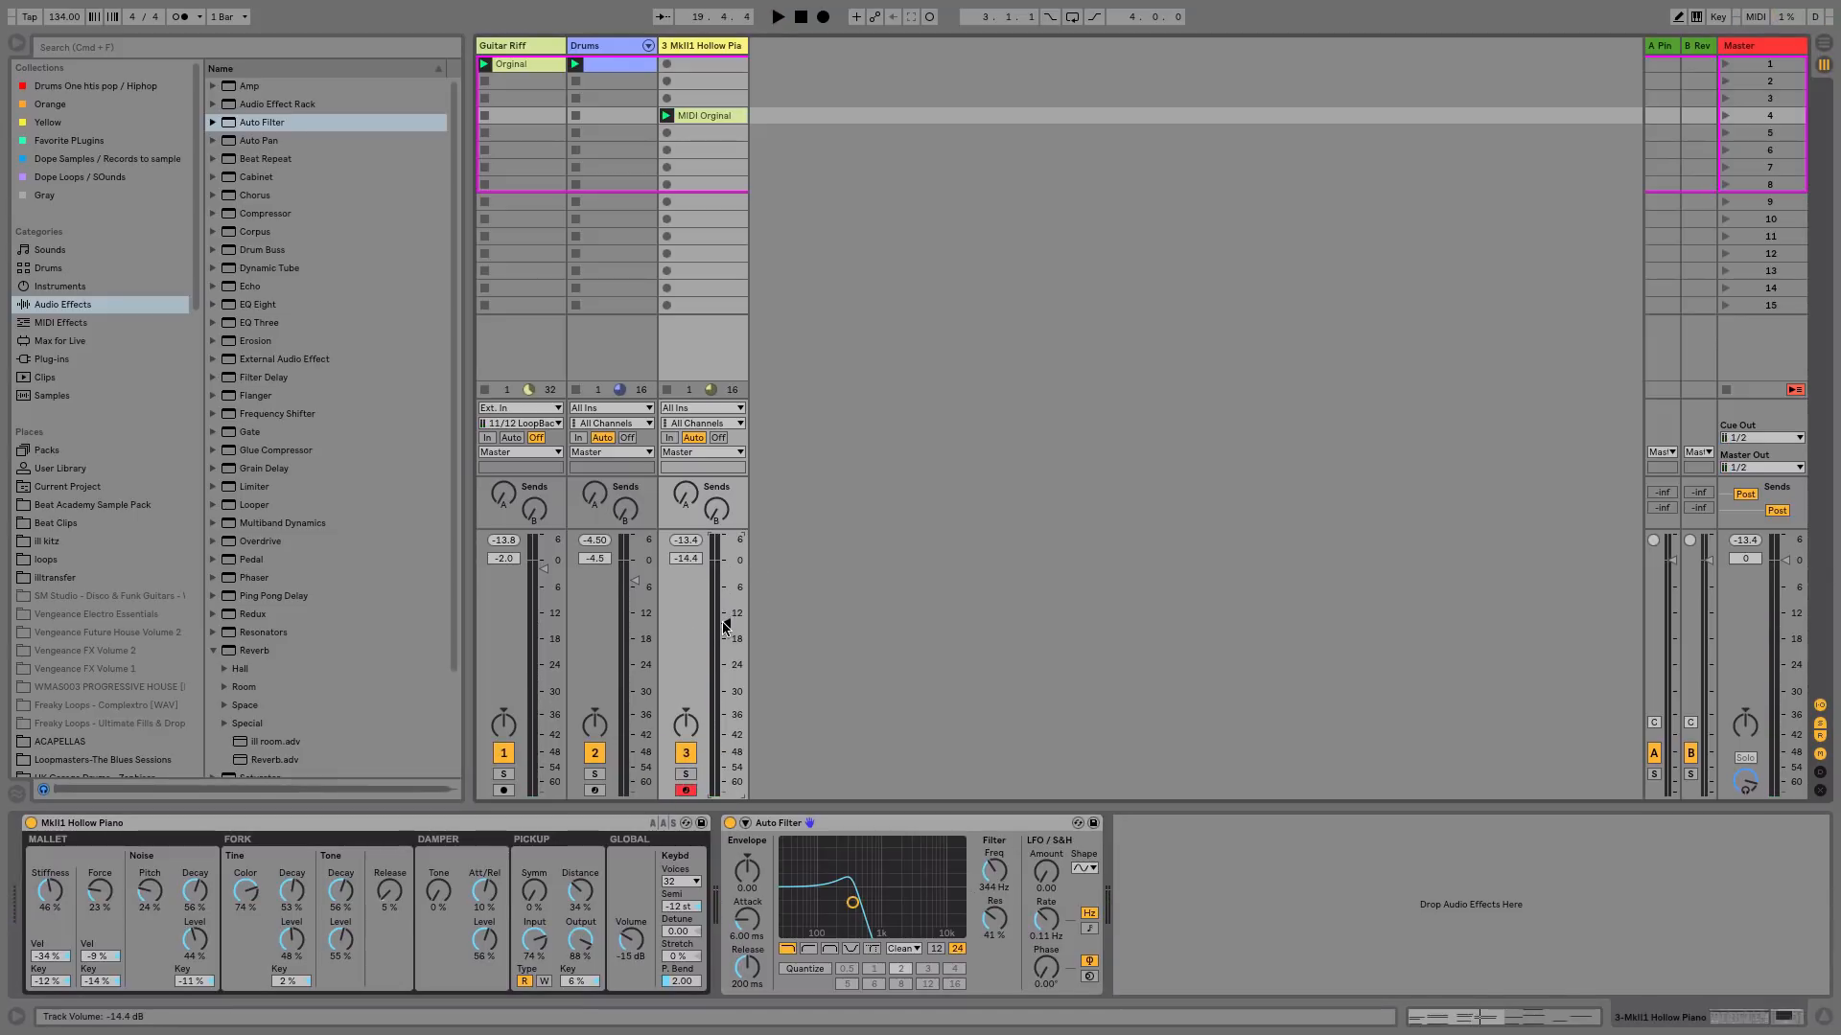
- Play the full mix and set the piano track's volume to -10.5 dB
key(space)
drag(725, 627, 726, 609)
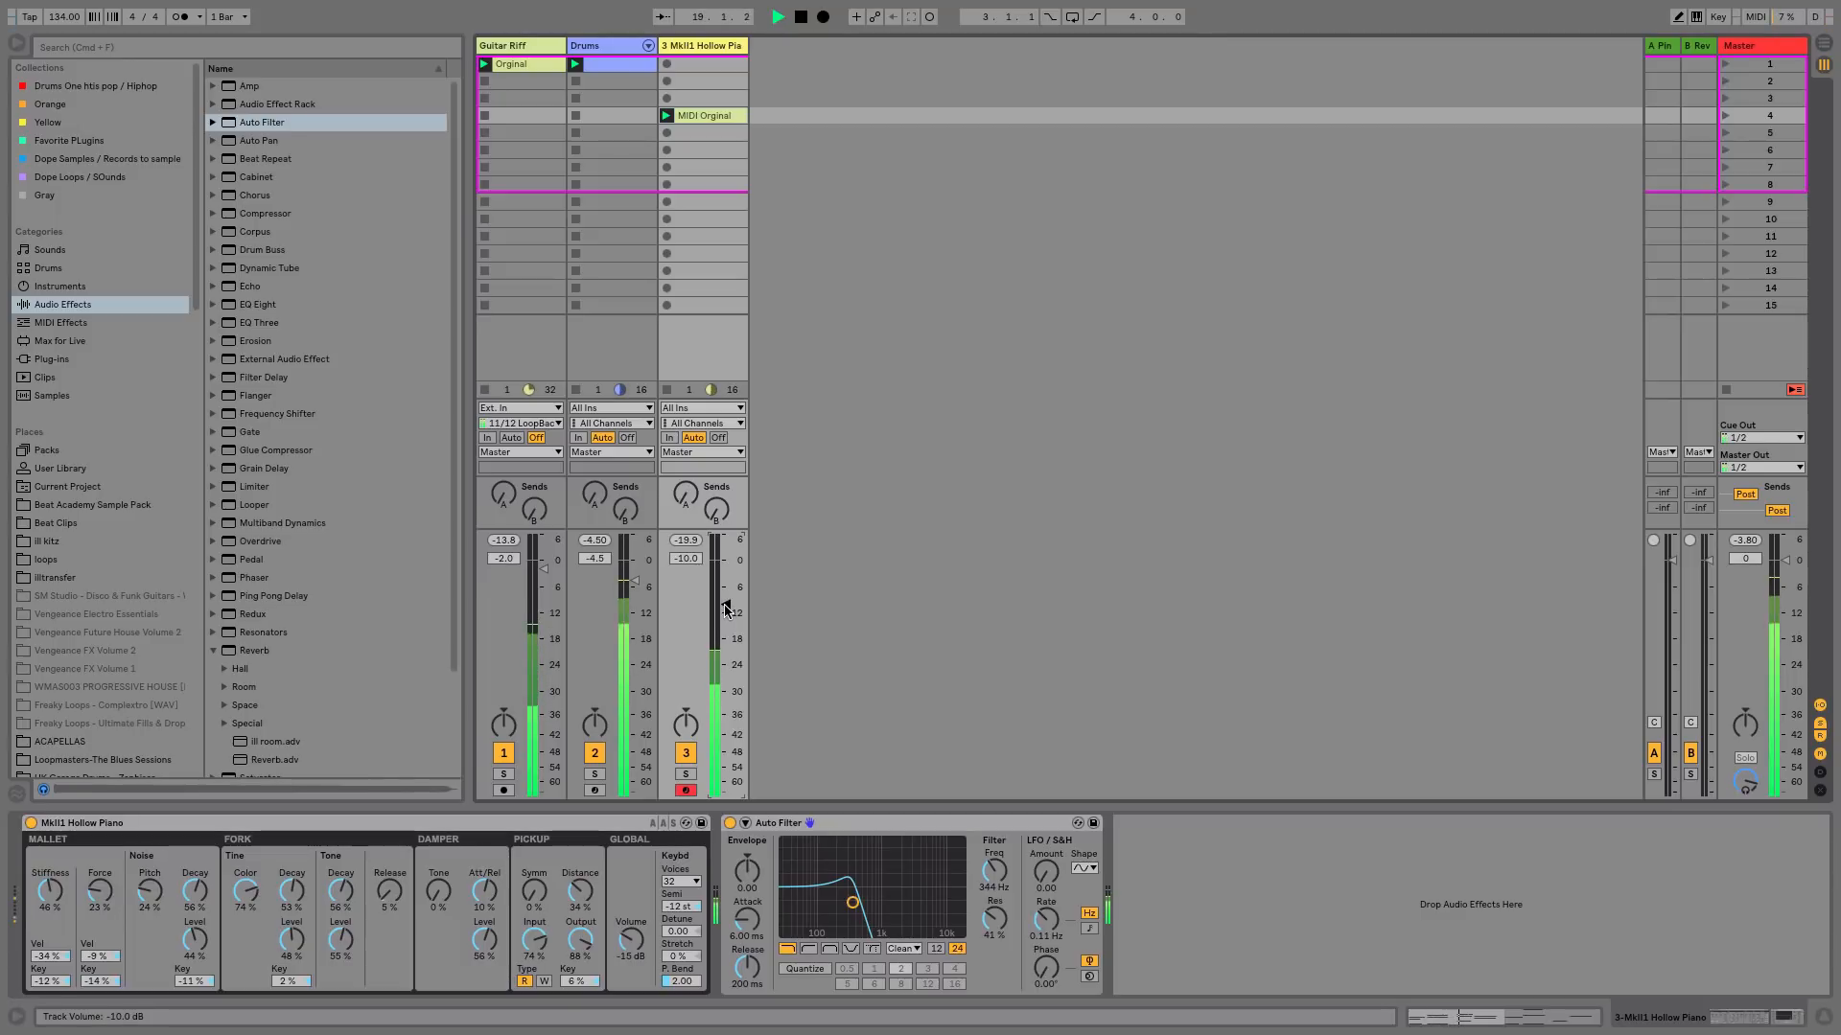
drag(725, 610, 726, 614)
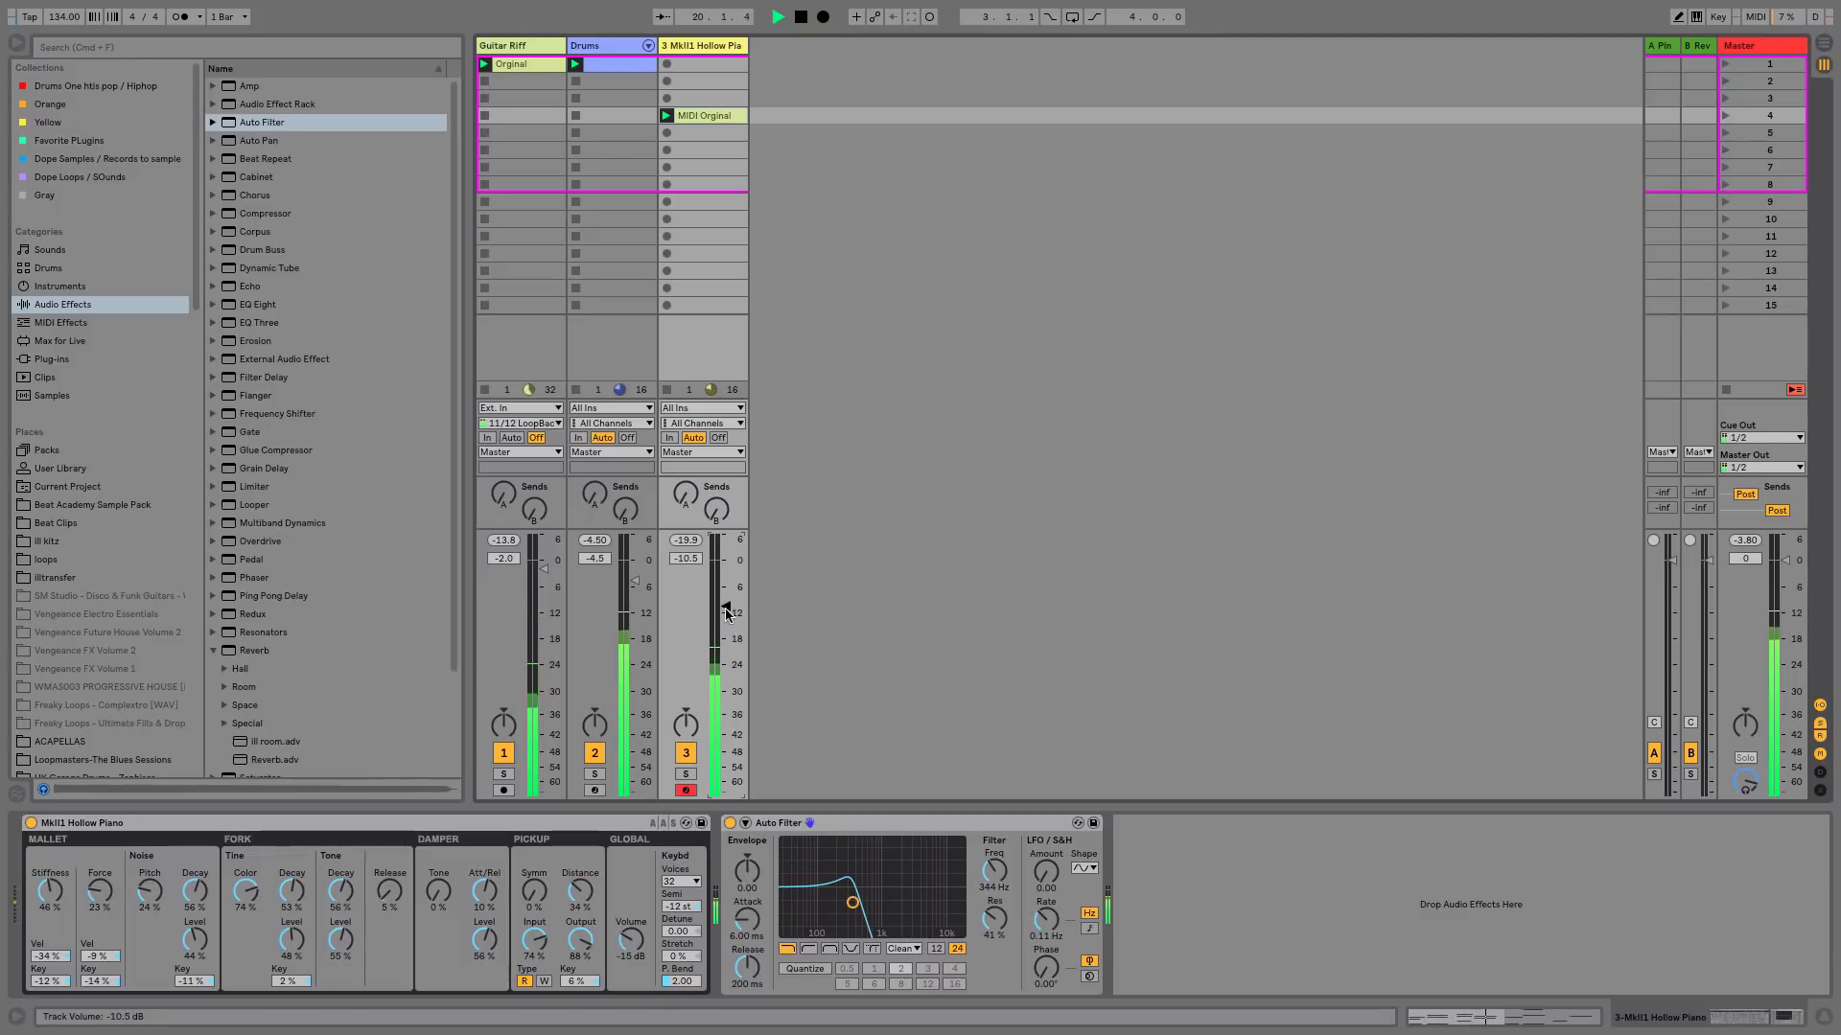
- Shorten all the piano clip's notes while it plays and set the track volume to -9.8 dB
double_click(698, 116)
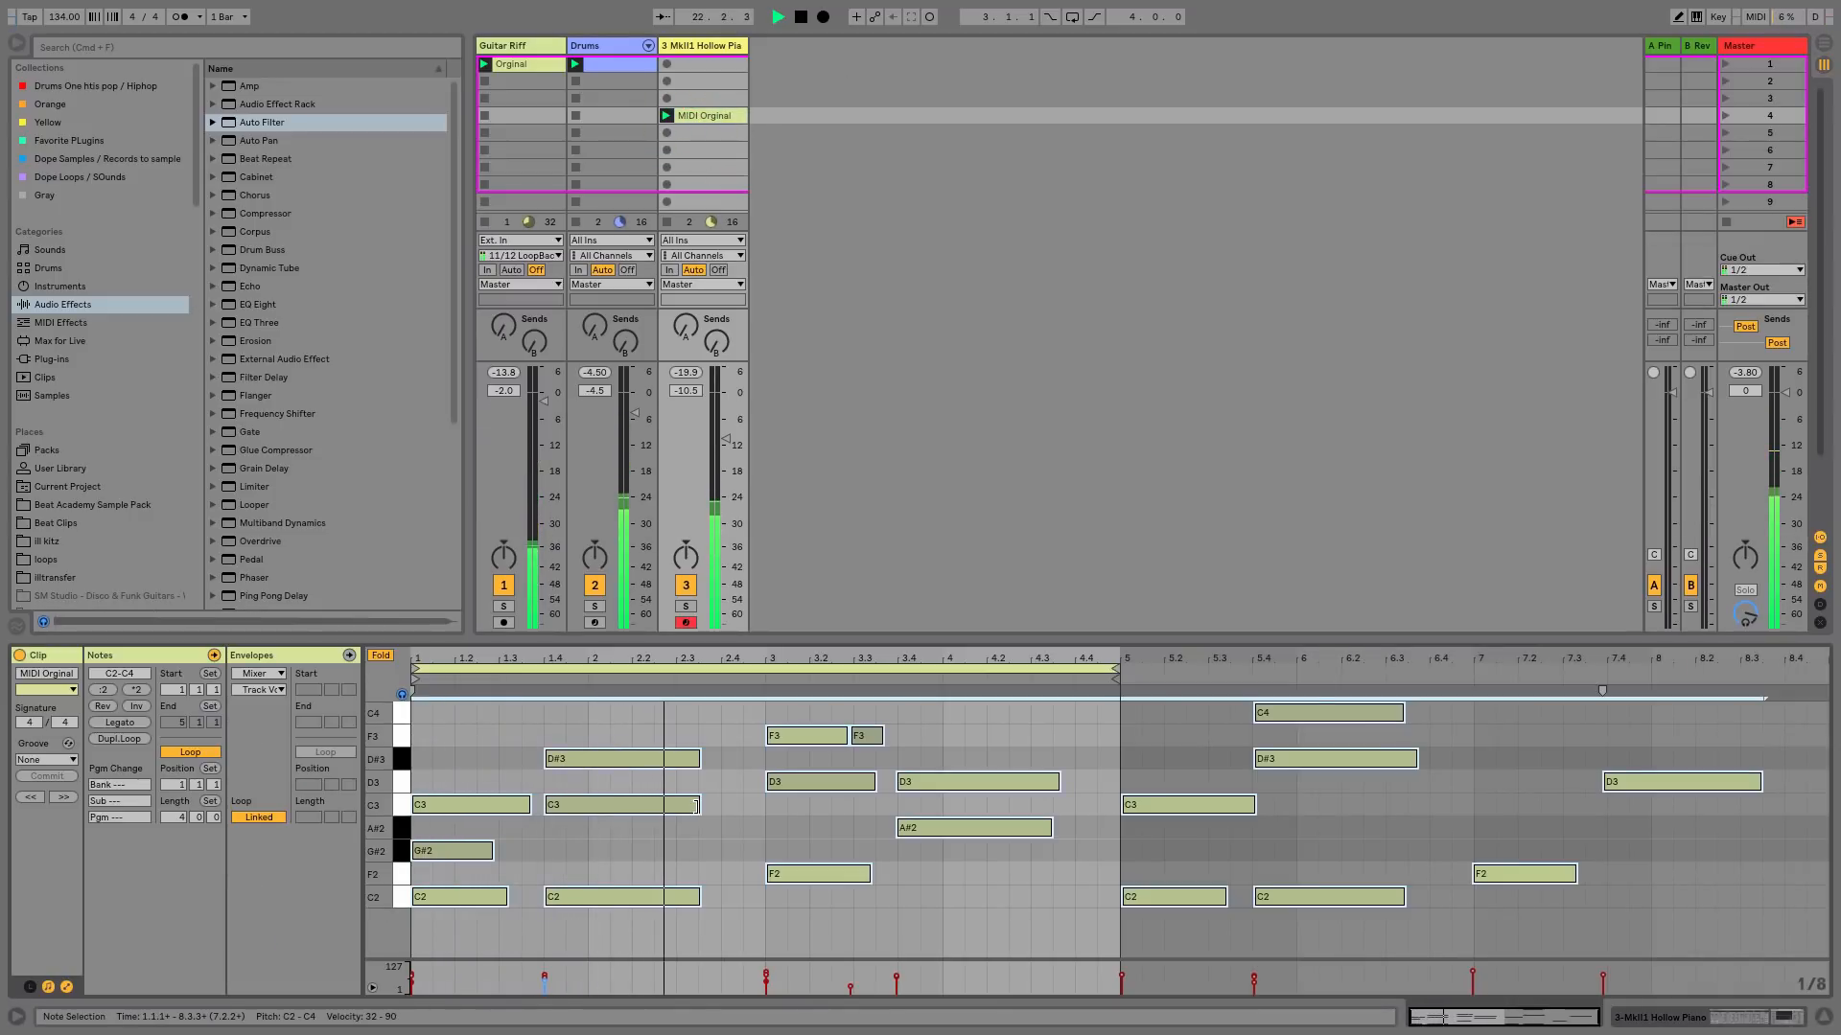
drag(696, 805, 670, 810)
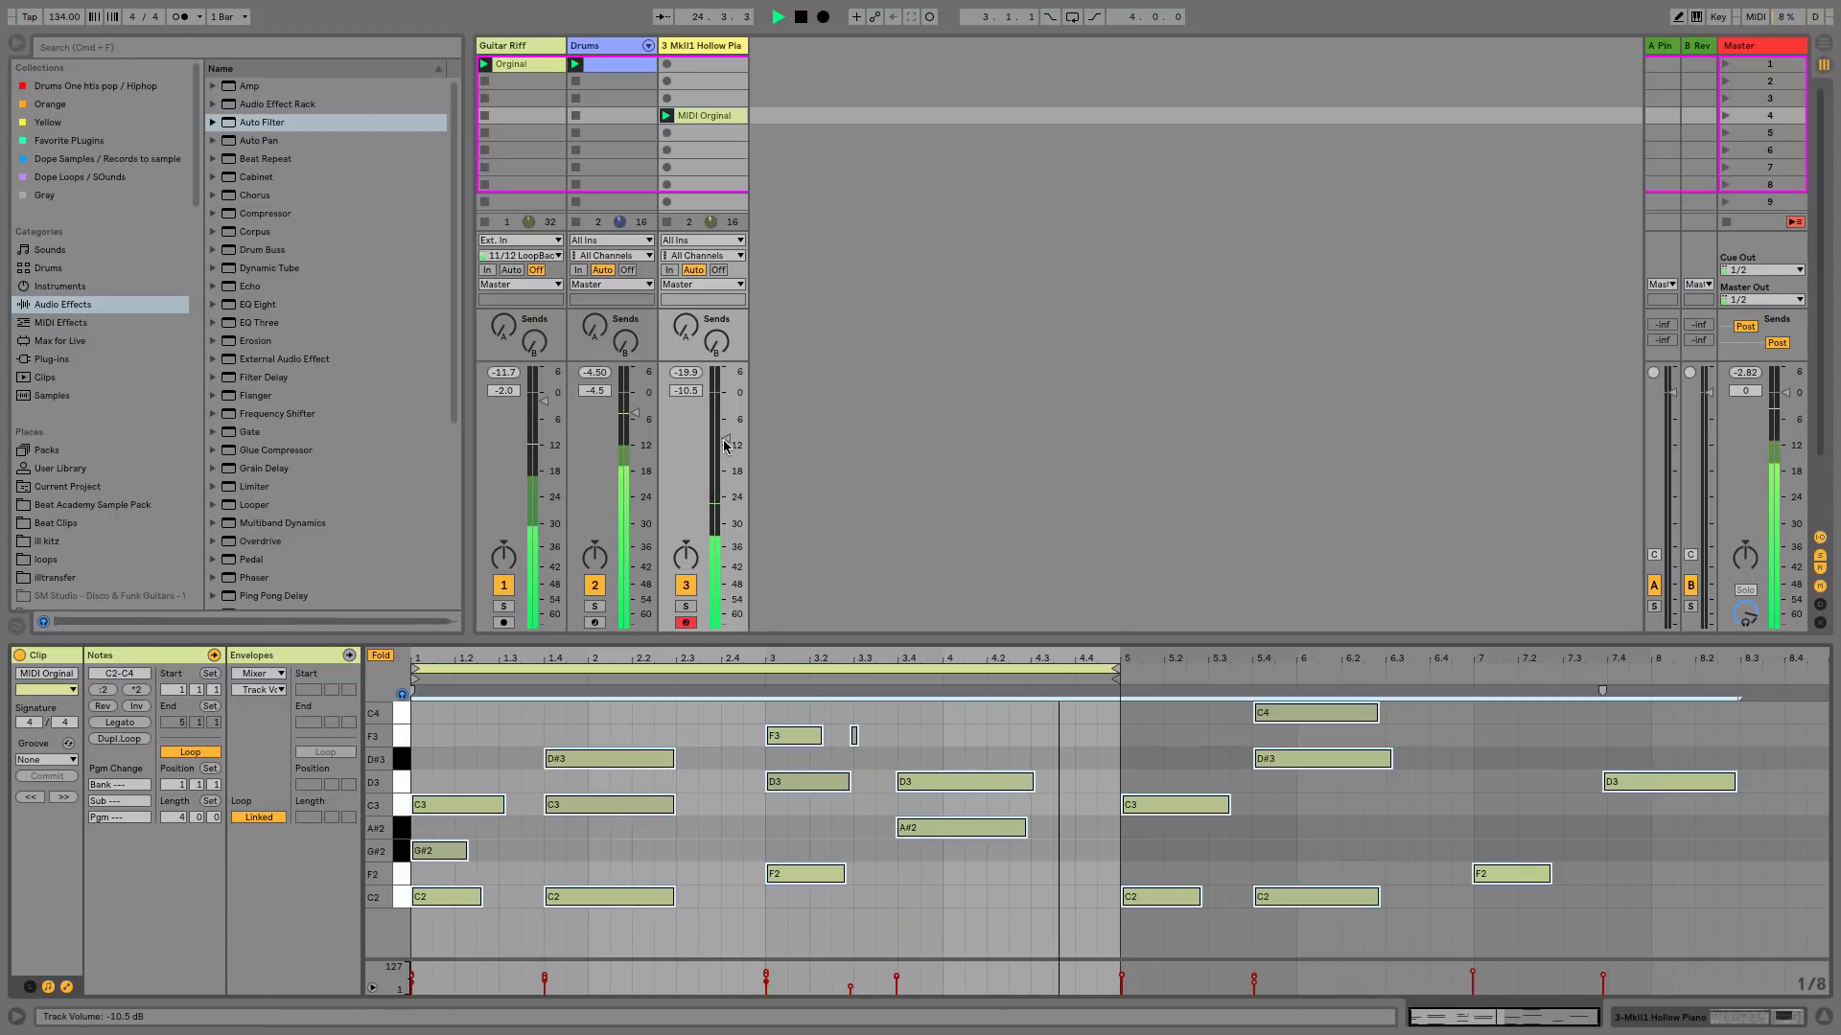
drag(725, 442, 726, 437)
key(shift+Tab)
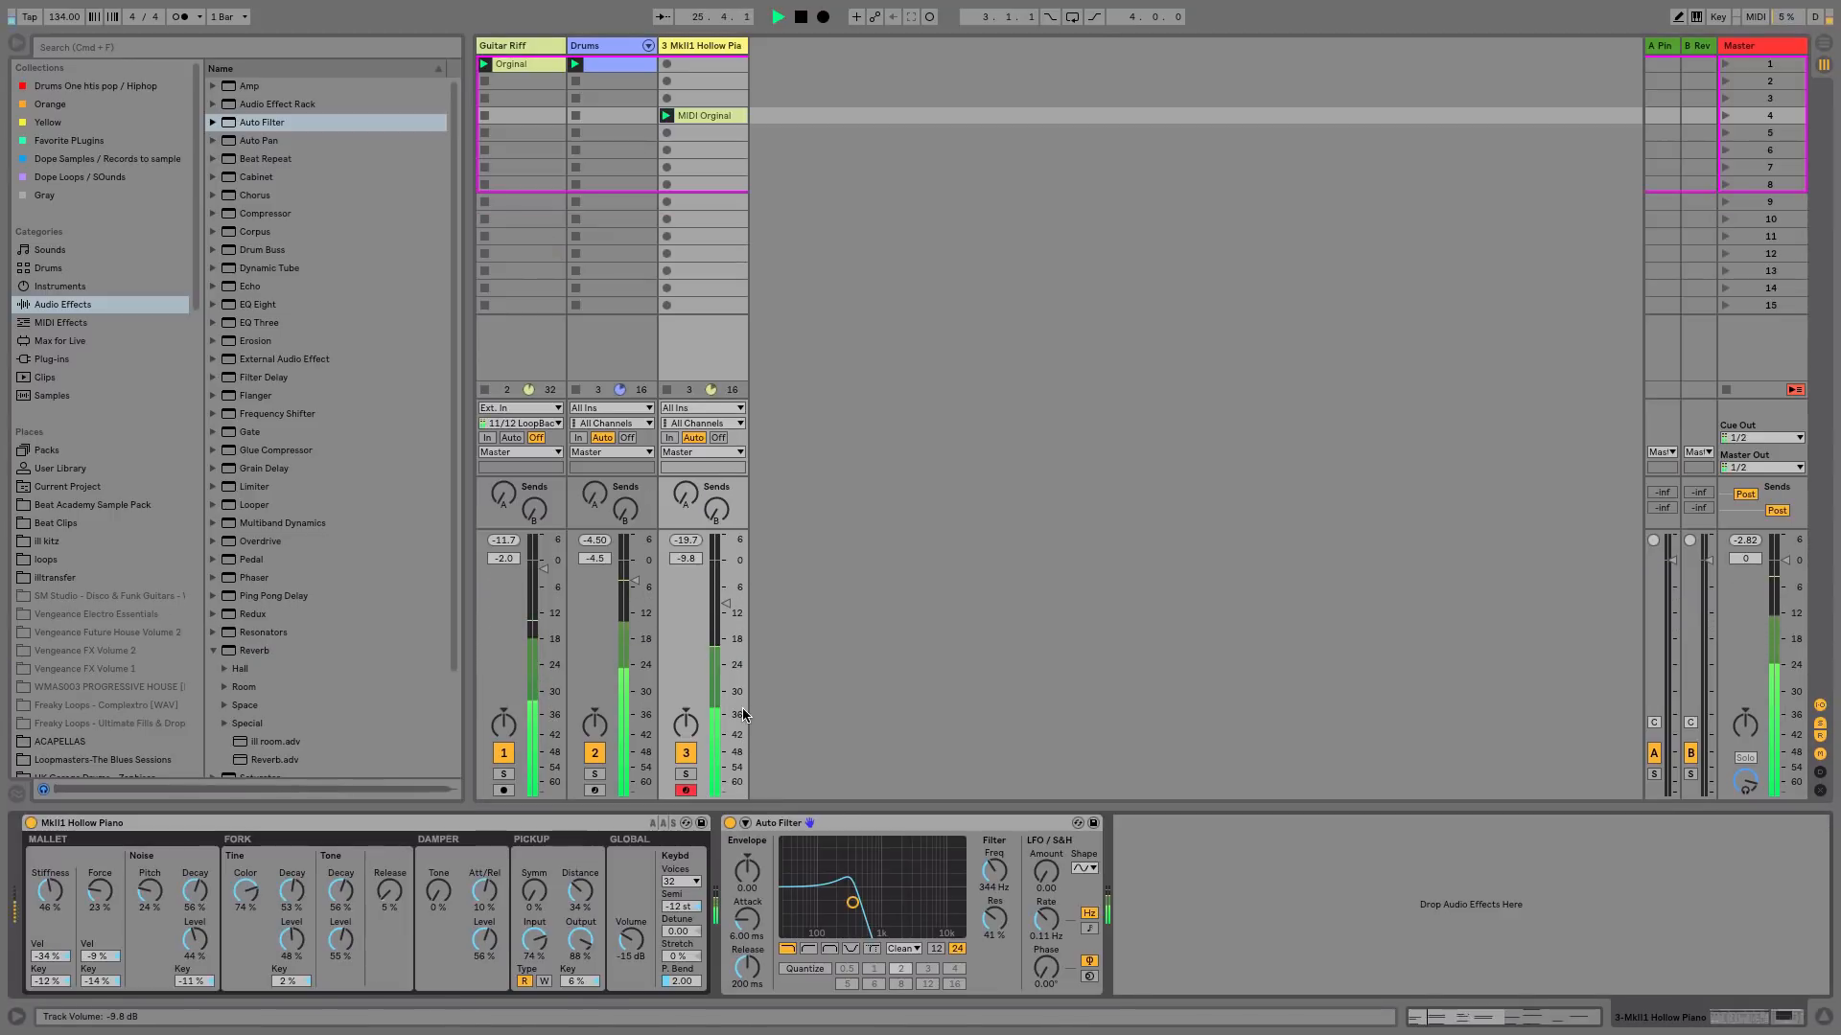
- Set the Auto Filter's cutoff to 293 Hz and LFO amount to 15.0, and balance the piano track at -9.0 dB
drag(994, 873, 1052, 872)
key(space)
key(space)
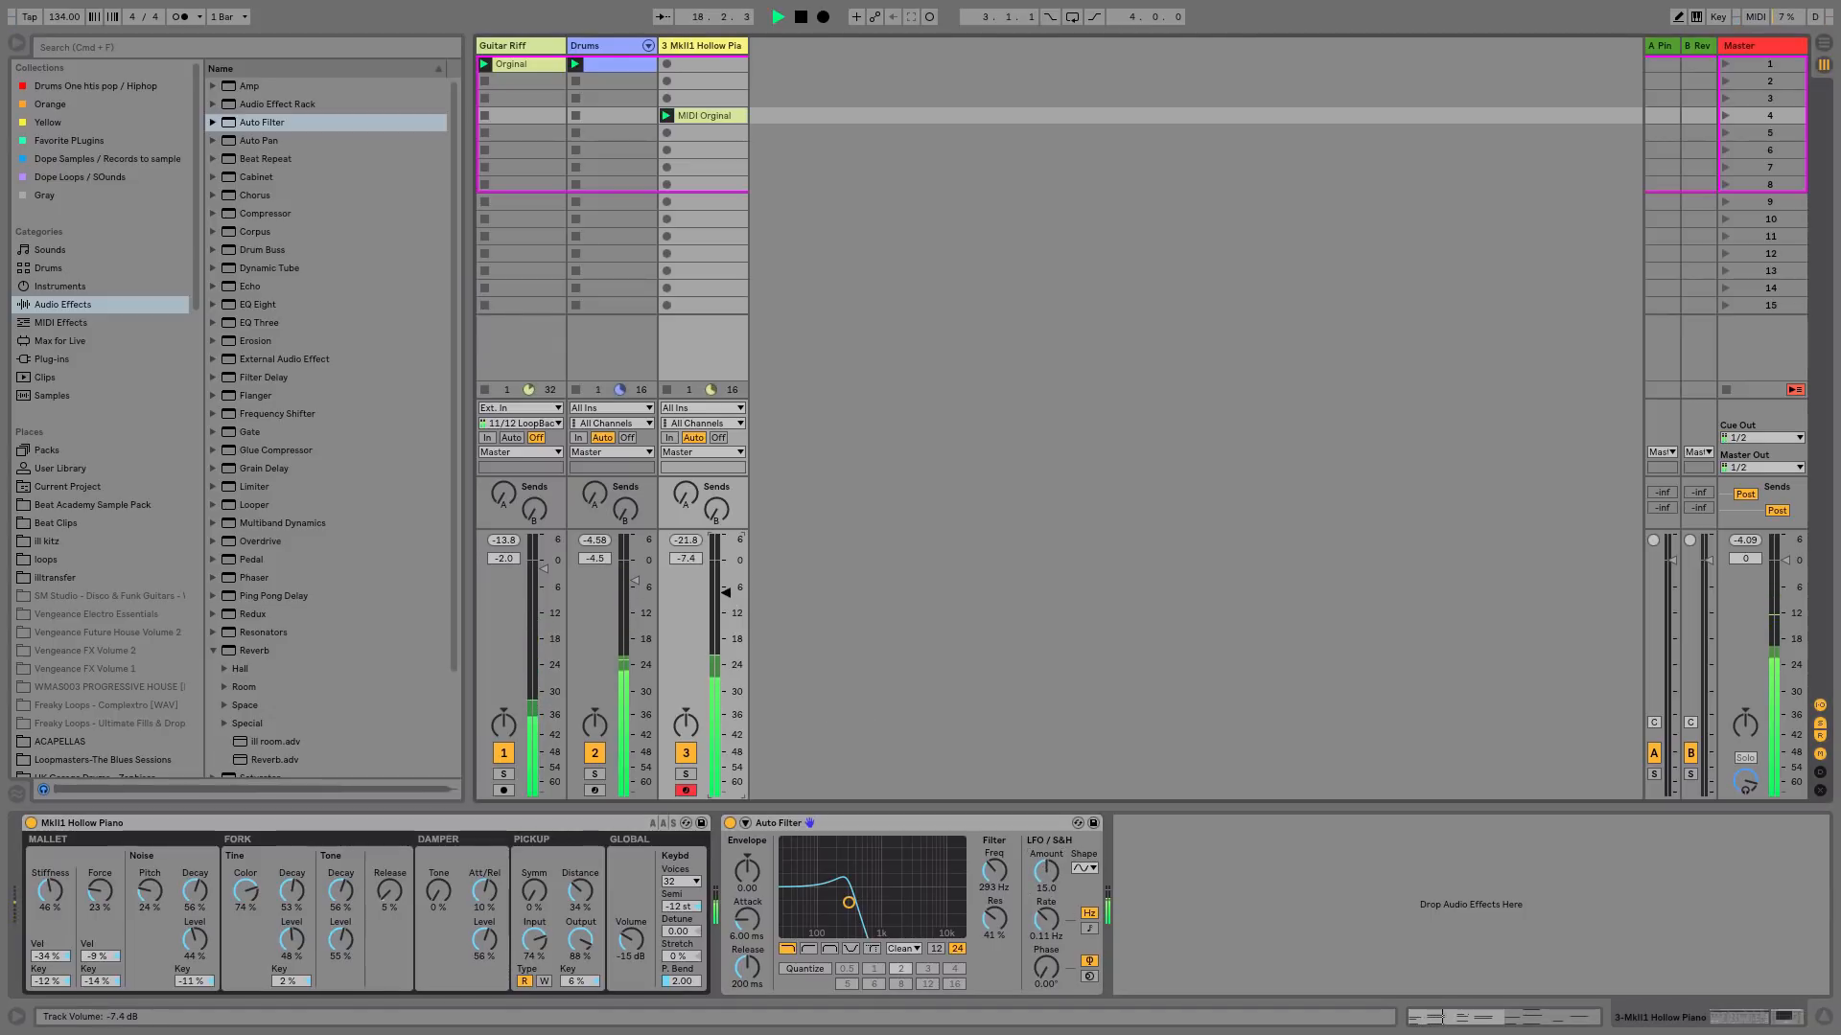
drag(726, 603, 726, 603)
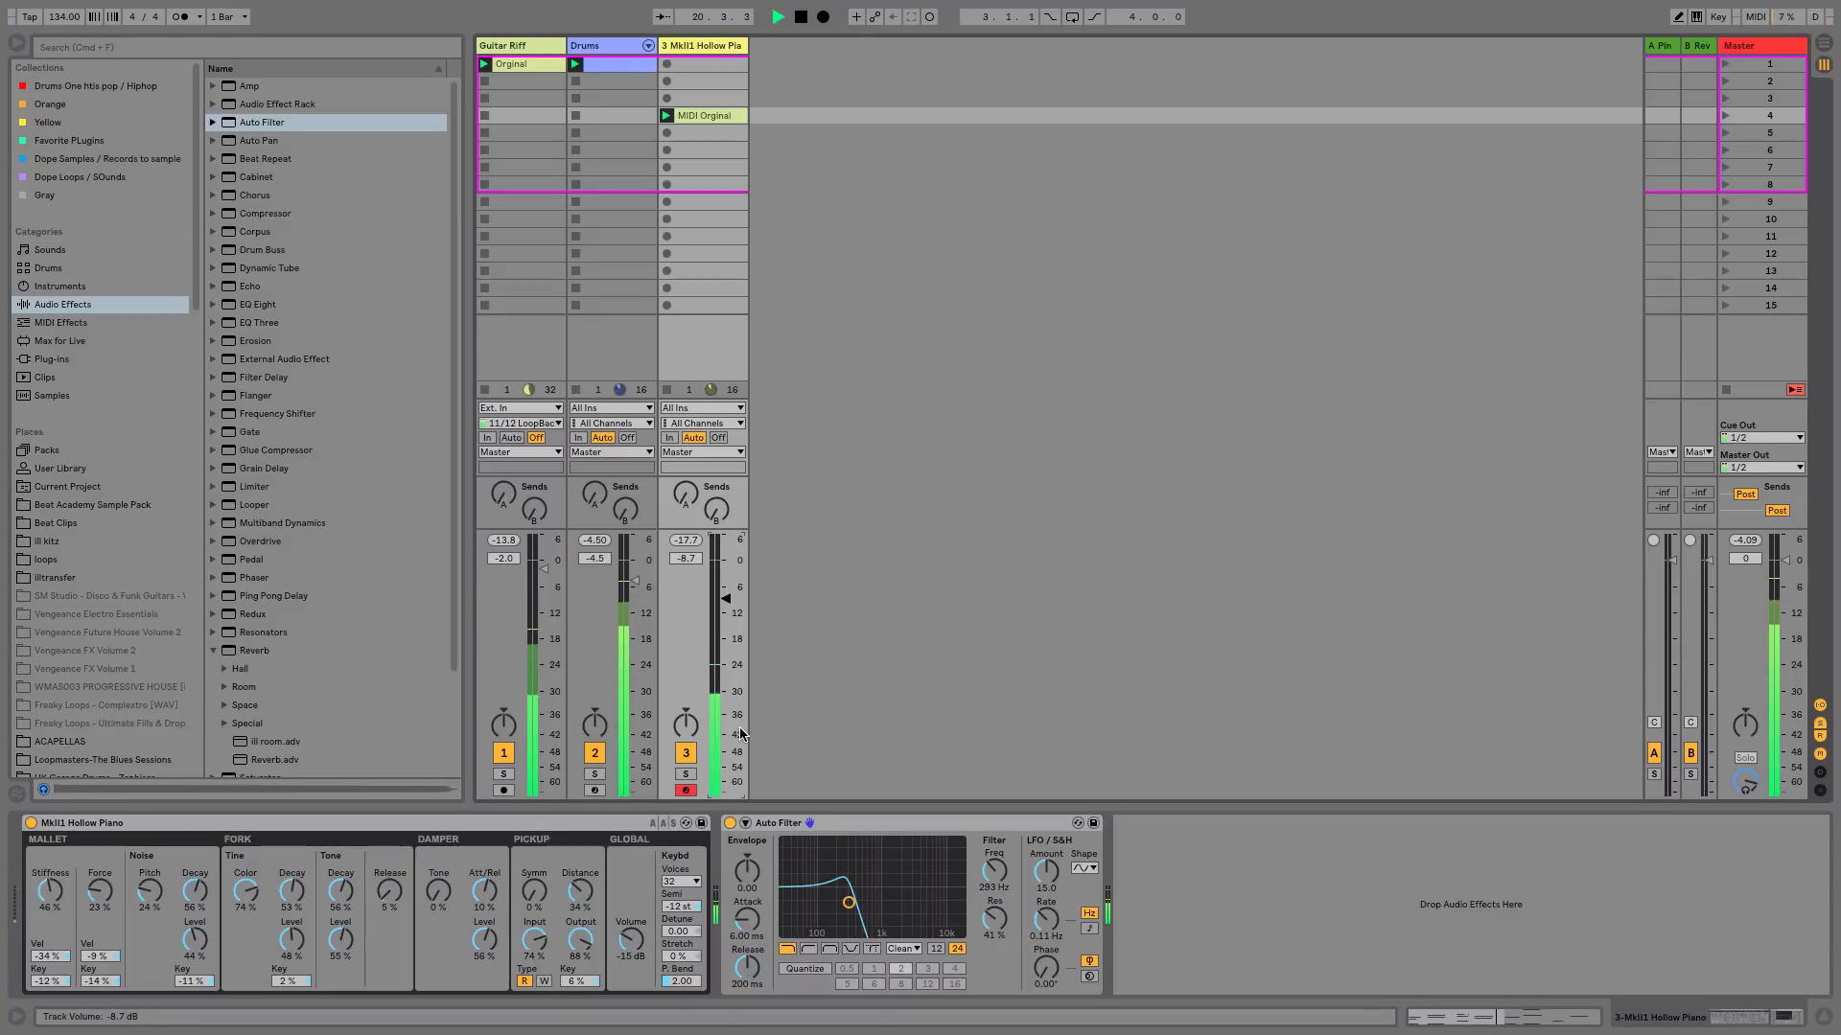
drag(726, 604, 726, 610)
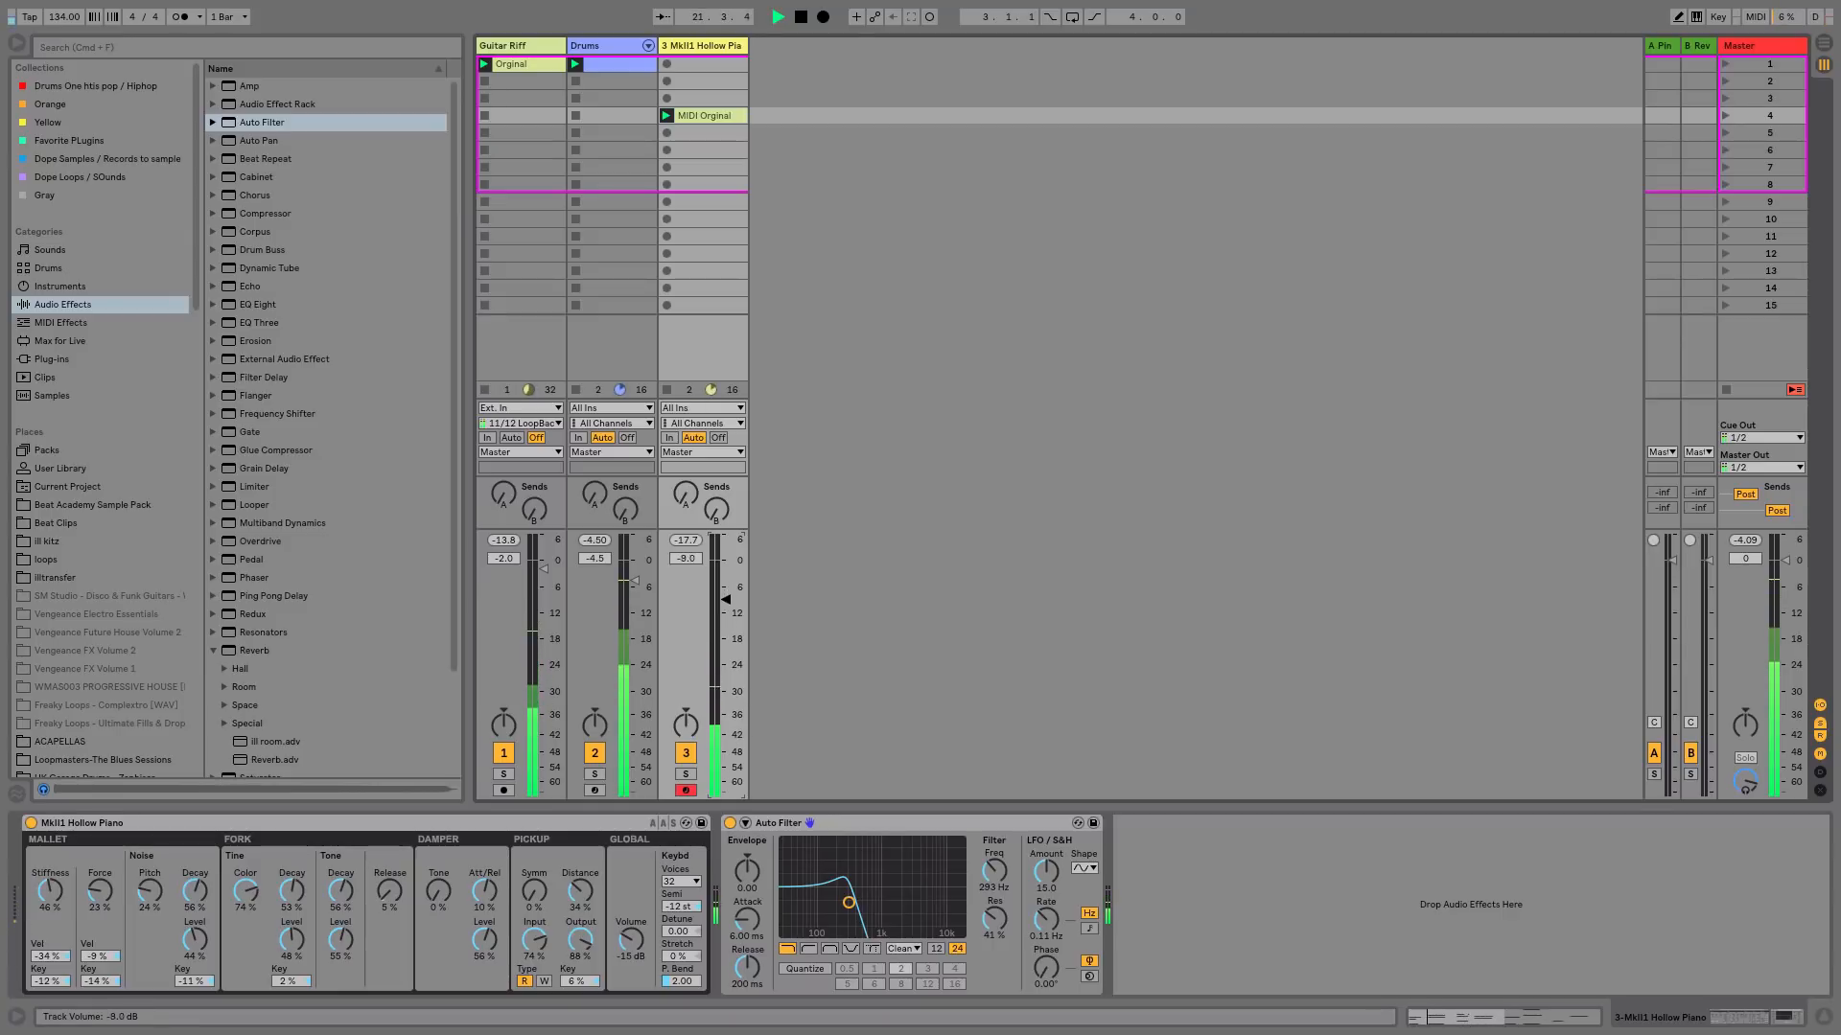